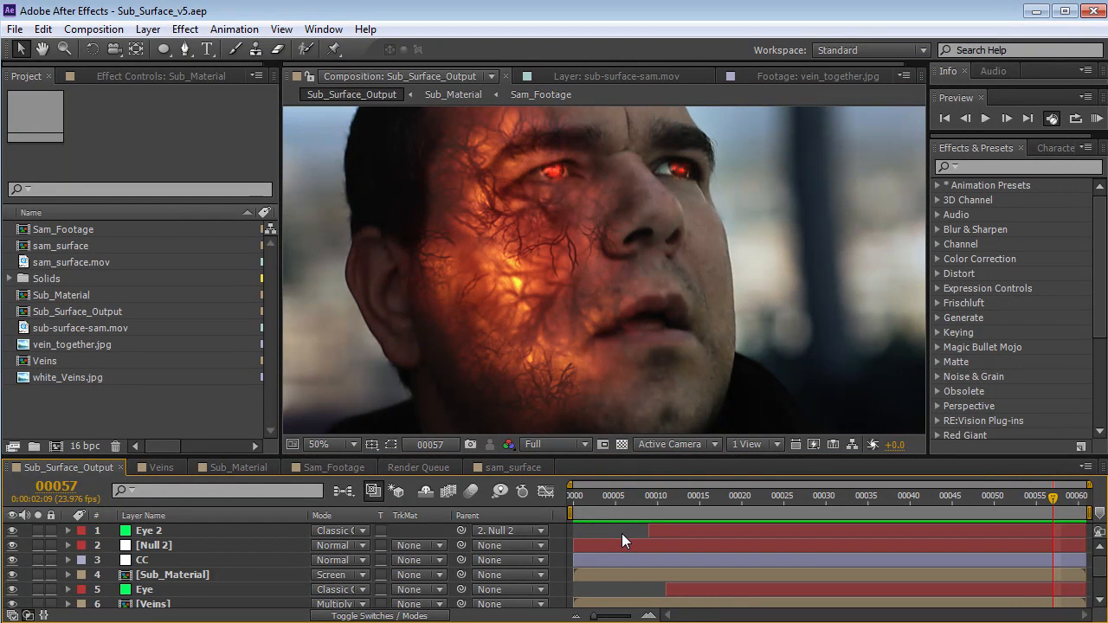
Step: Play and scrub through the Sub_Surface_Output composition to review the glowing vein effect on the face
key(space)
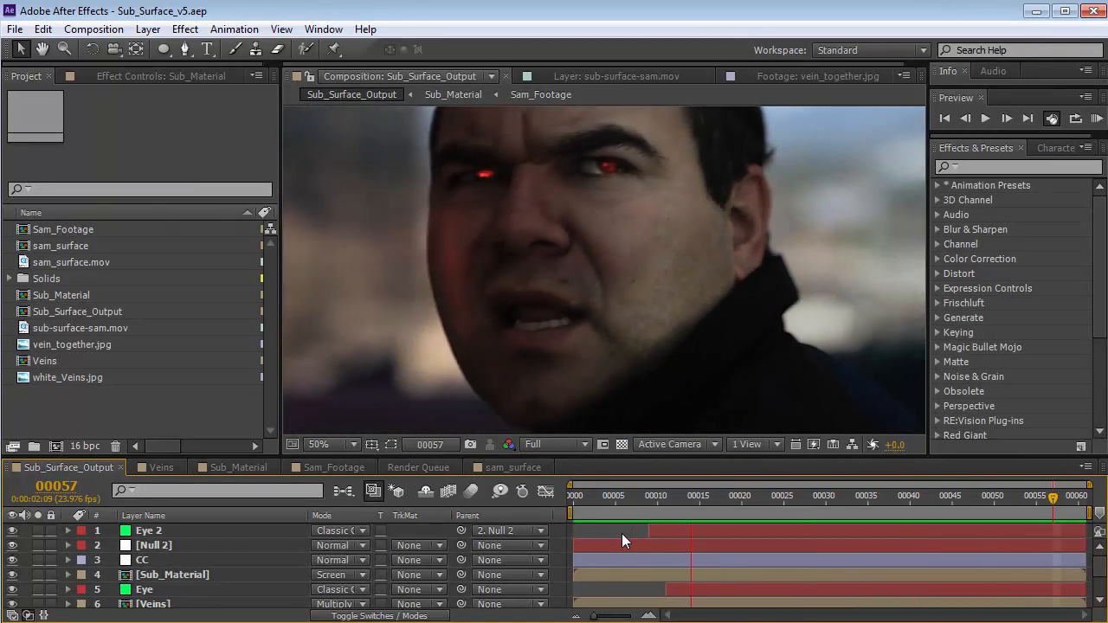
drag(844, 495, 941, 515)
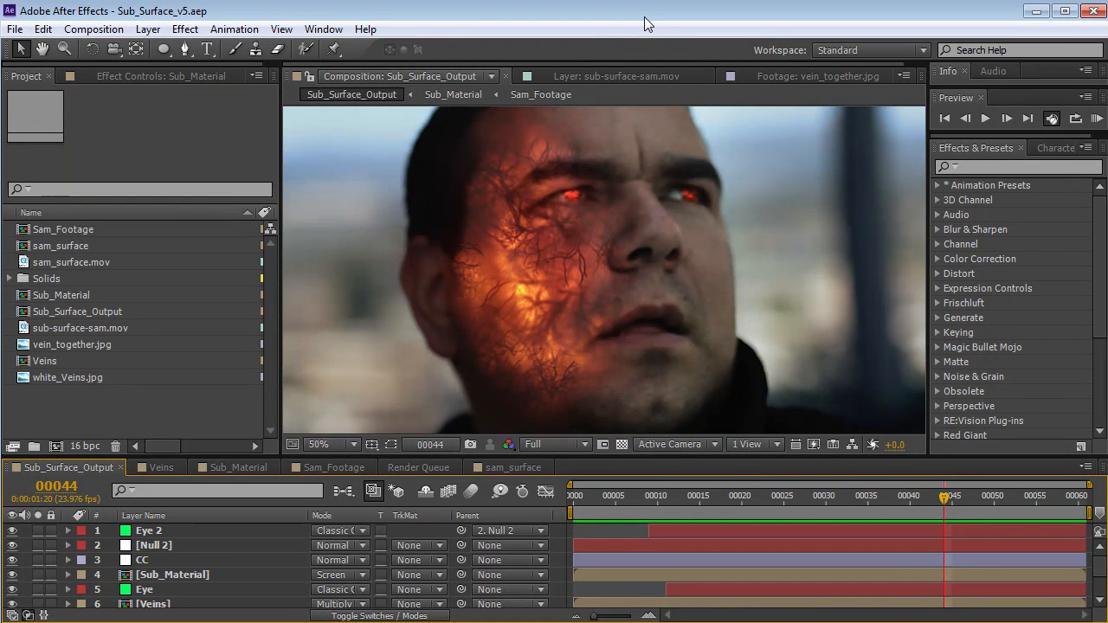
key(space)
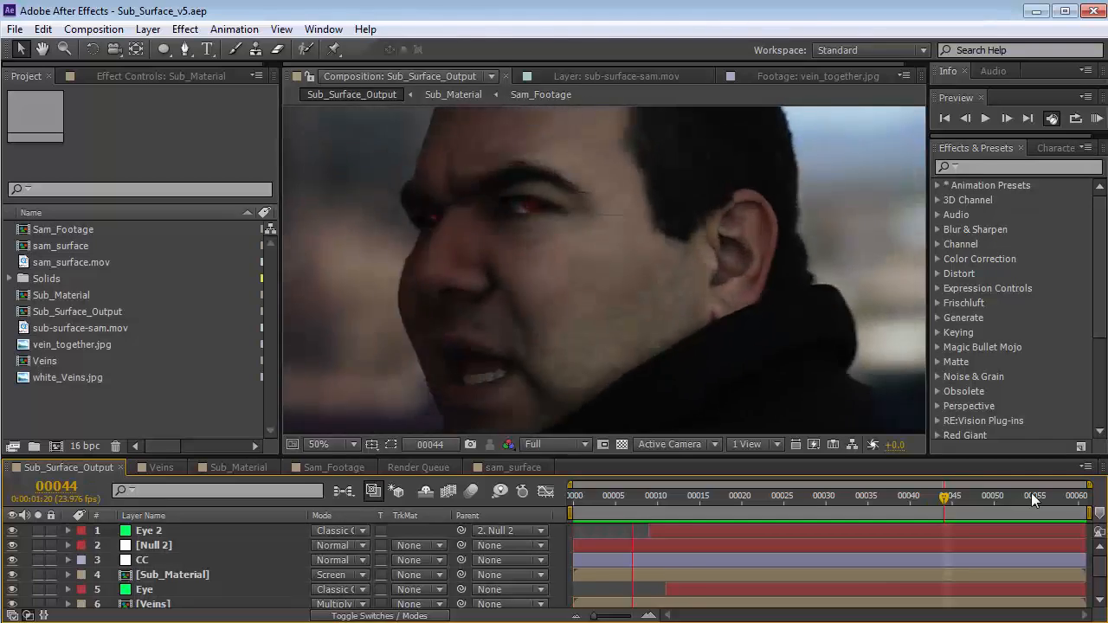
drag(807, 501, 1020, 519)
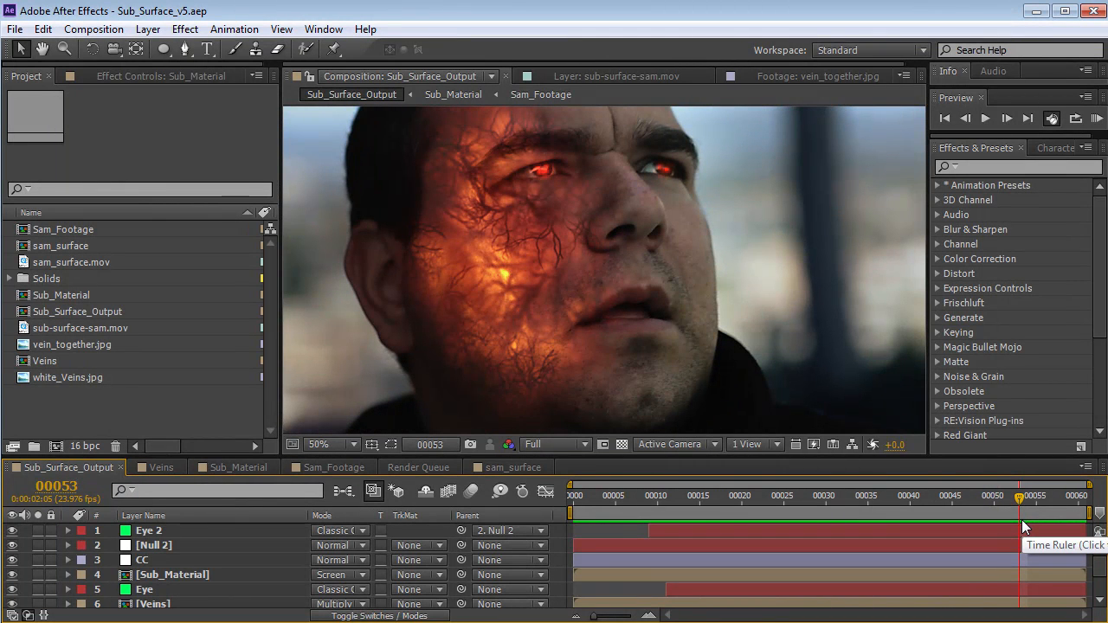
scroll(524, 288, up, 1)
scroll(499, 319, down, 1)
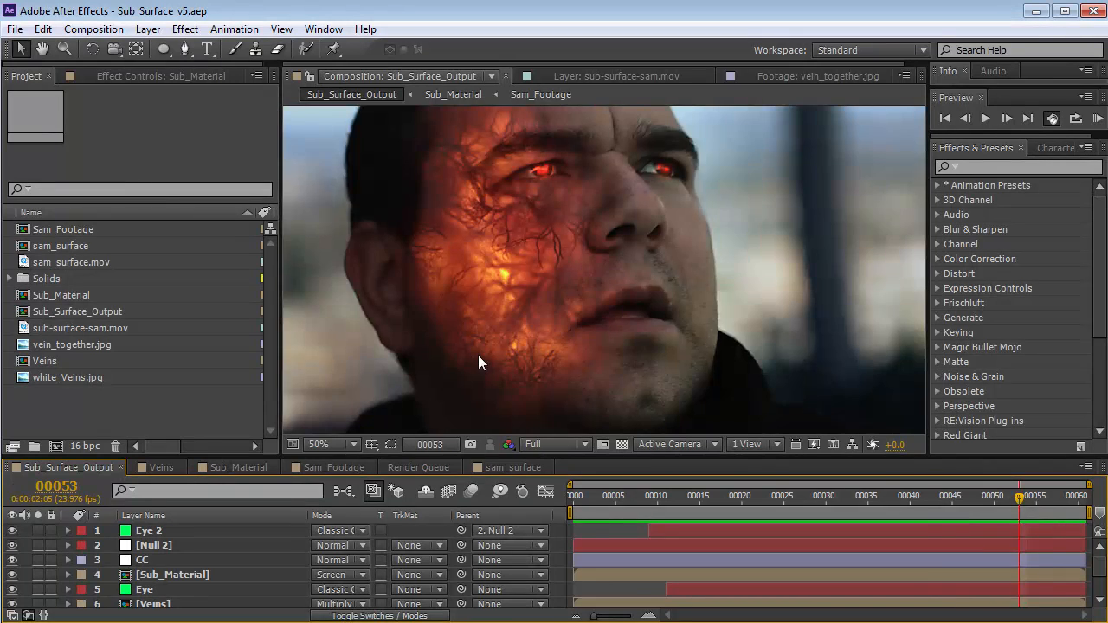
key(space)
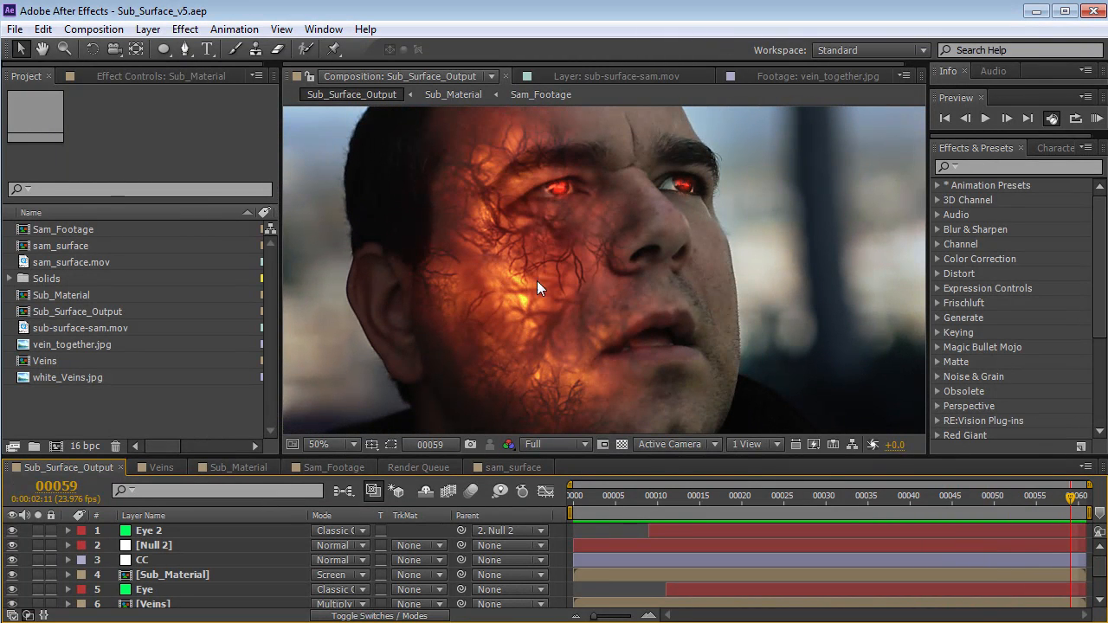
Step: Scrub through the sub-surface-sam.mov footage and create a new composition from it
click(128, 420)
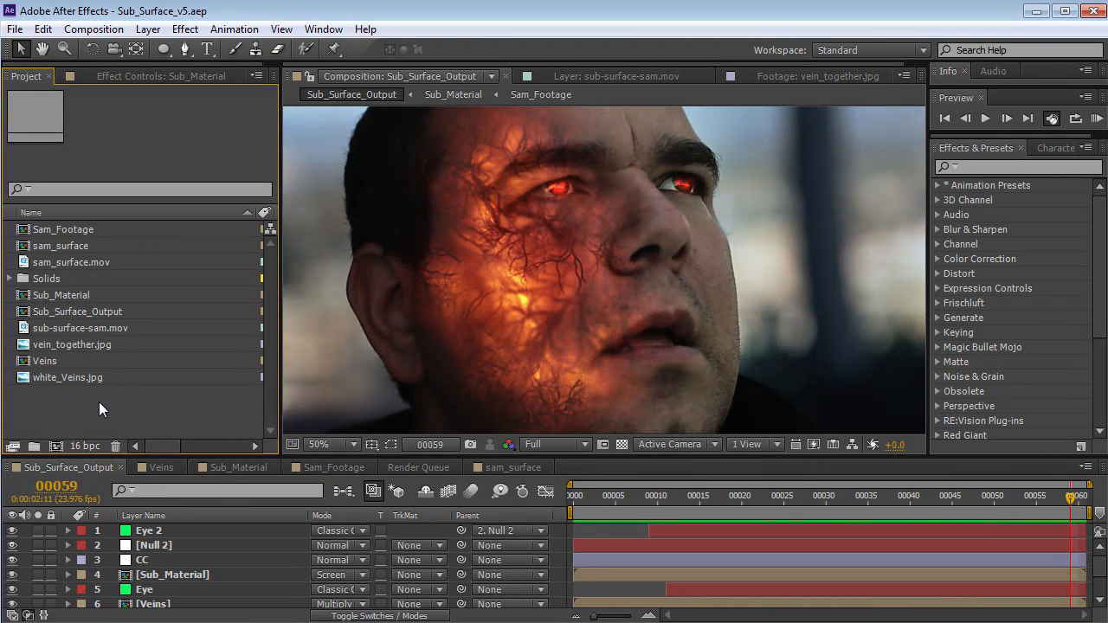
double_click(79, 330)
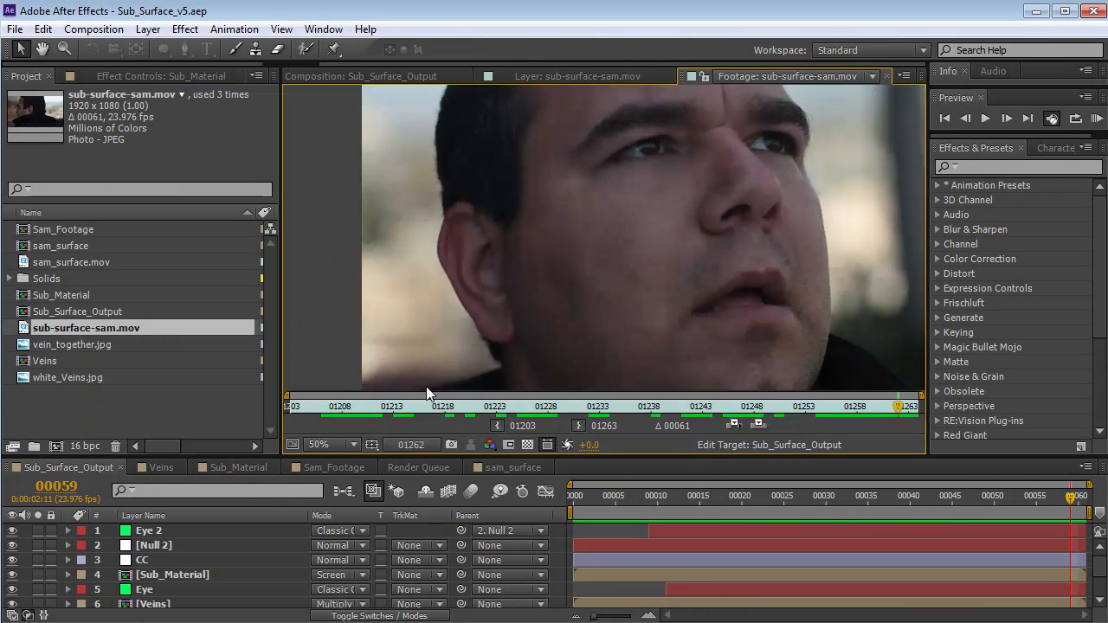
drag(315, 401, 908, 412)
click(79, 332)
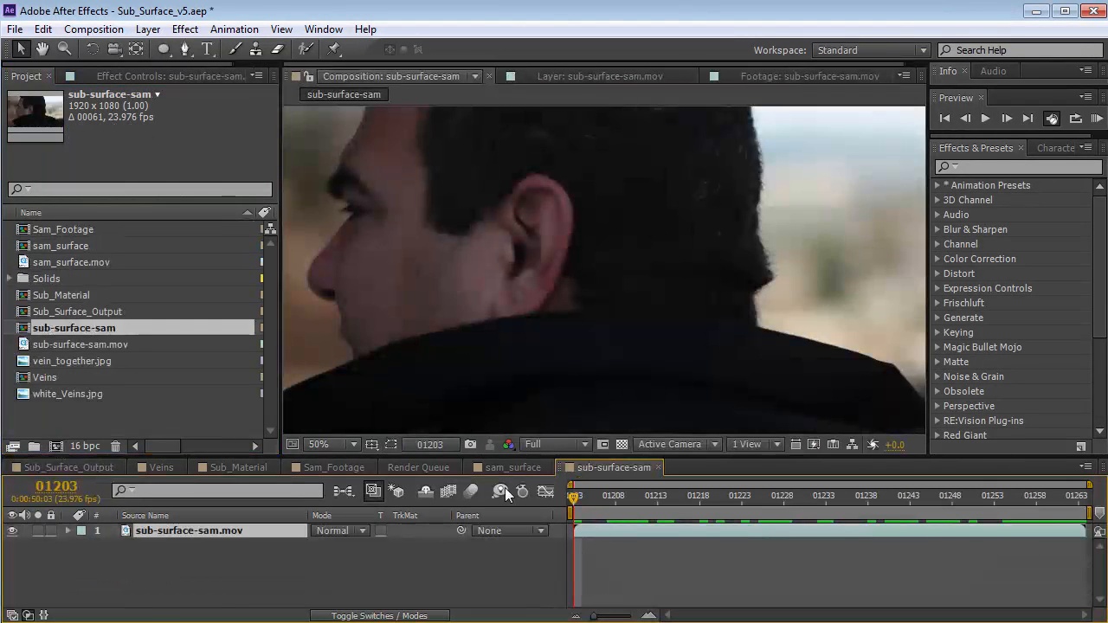
Step: Preview the new composition and send its clip to mocha AE as project sub-surface-sam_v2, covering frames 0 to 60
drag(576, 498, 959, 538)
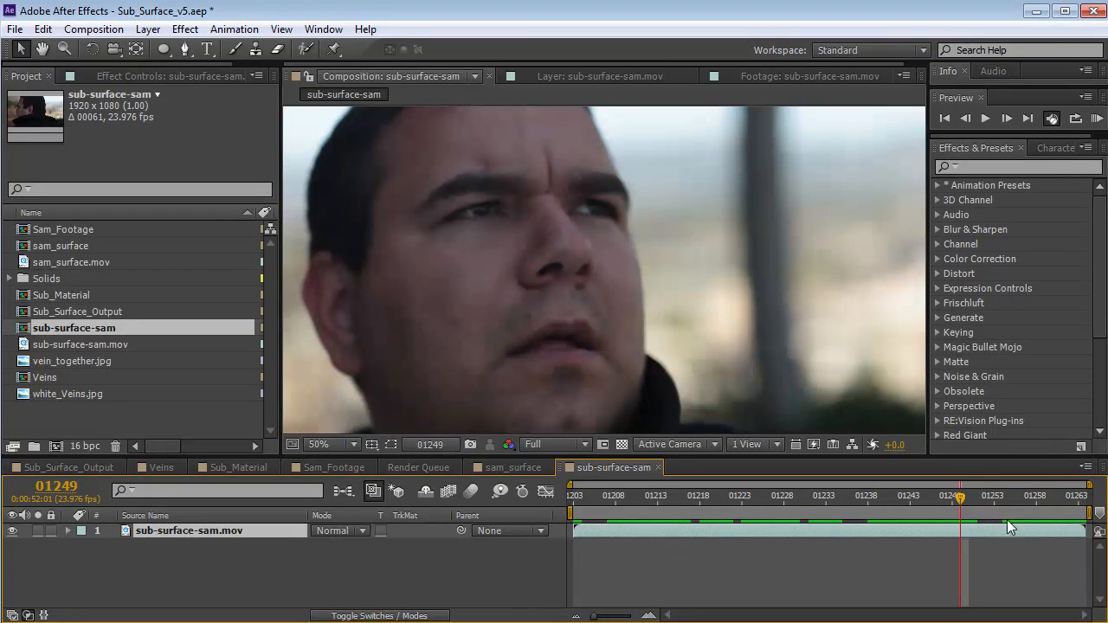
key(space)
click(227, 28)
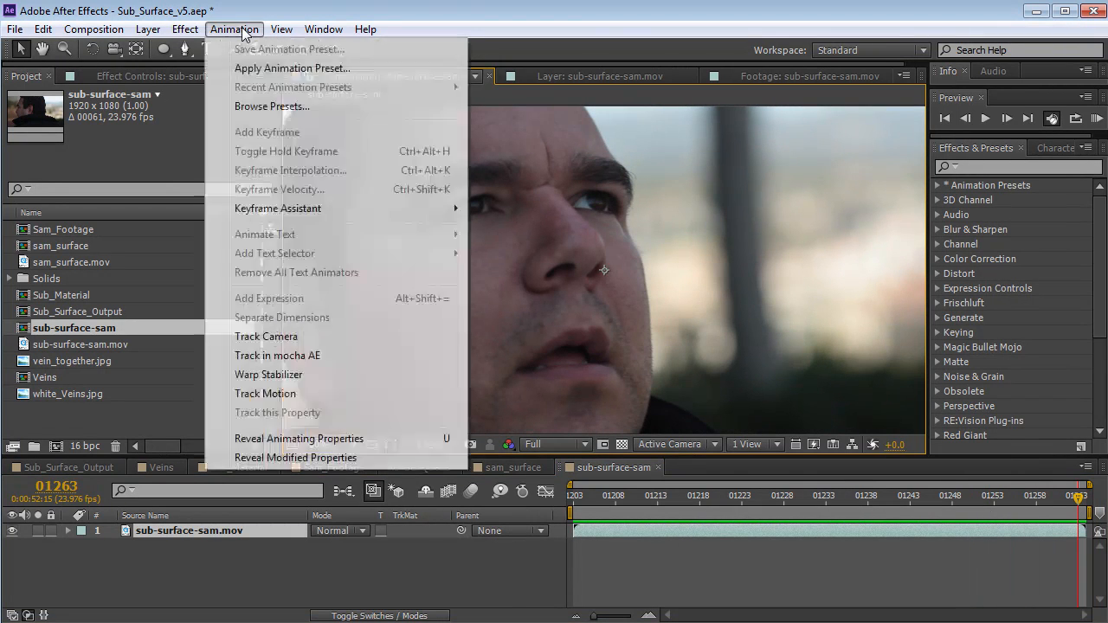
click(302, 358)
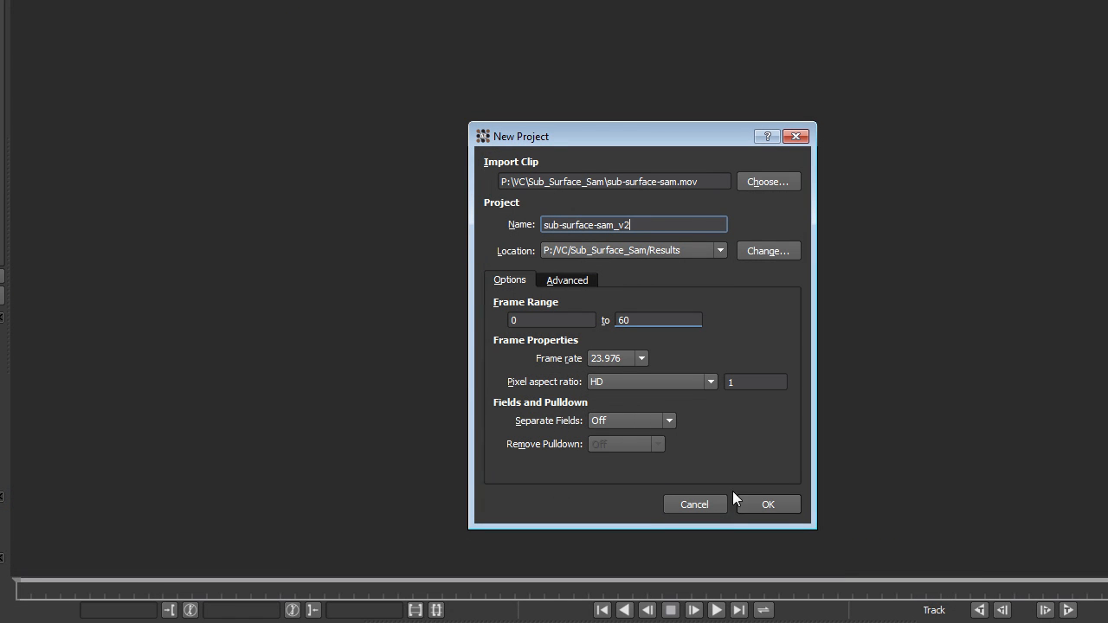
click(779, 504)
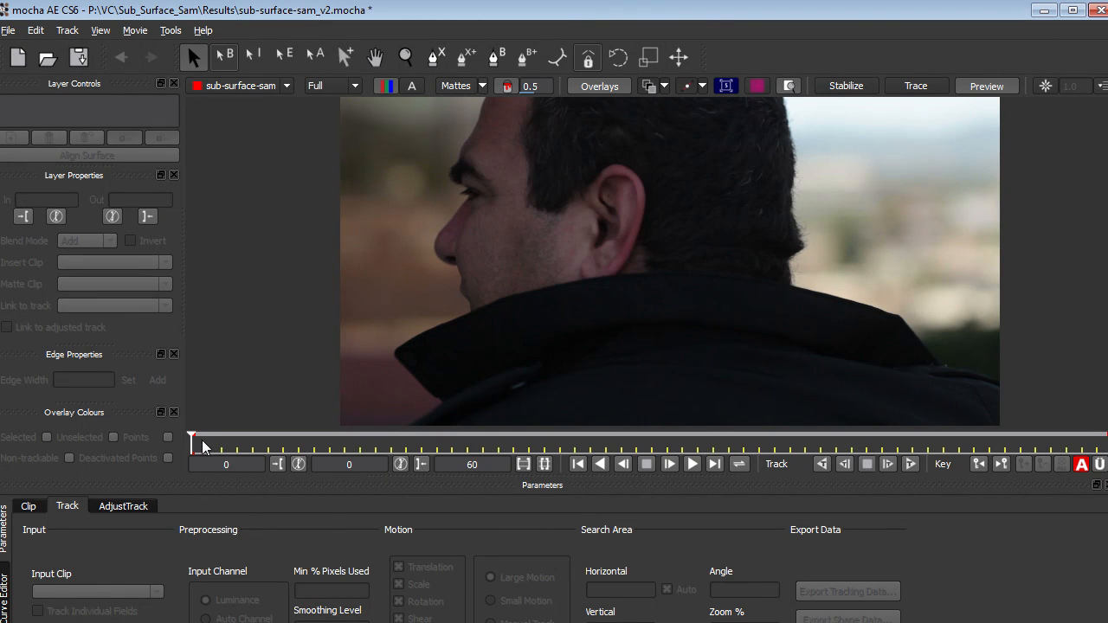
Step: On the last frame, draw a closed Bezier spline around the cheek, running from the temple under the eye, past the nose and along the jaw
drag(192, 445, 1107, 470)
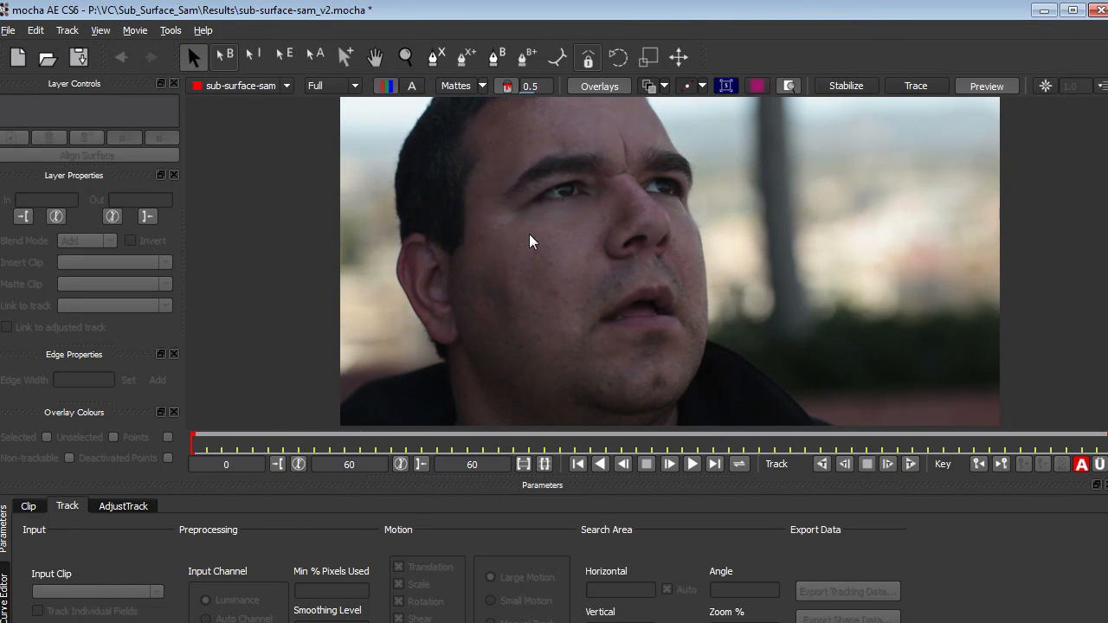
click(499, 62)
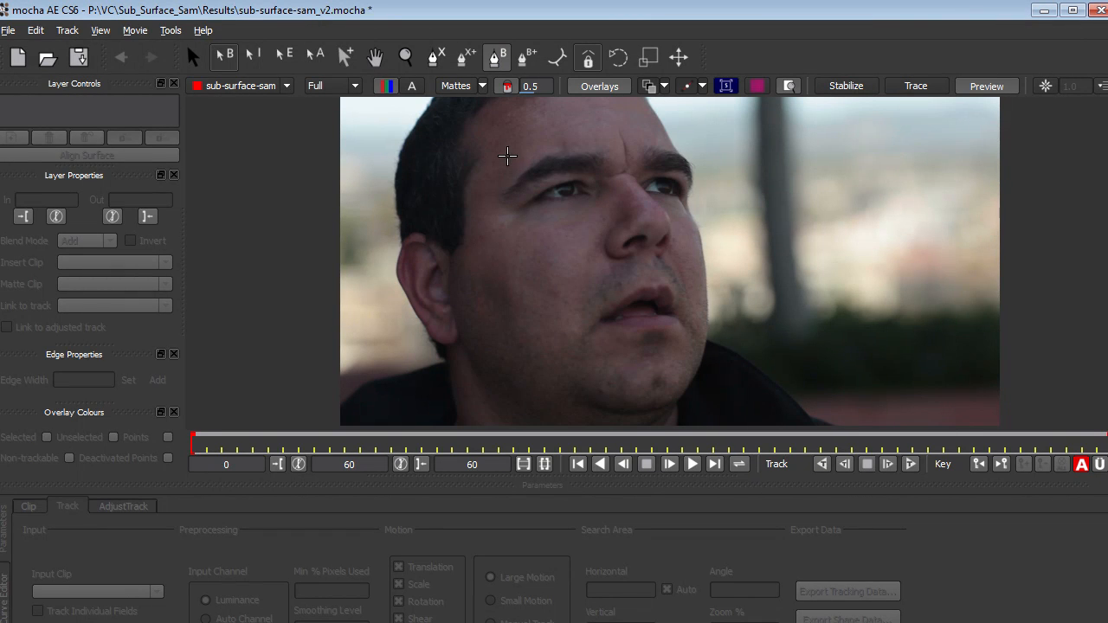
click(507, 155)
click(540, 212)
click(614, 221)
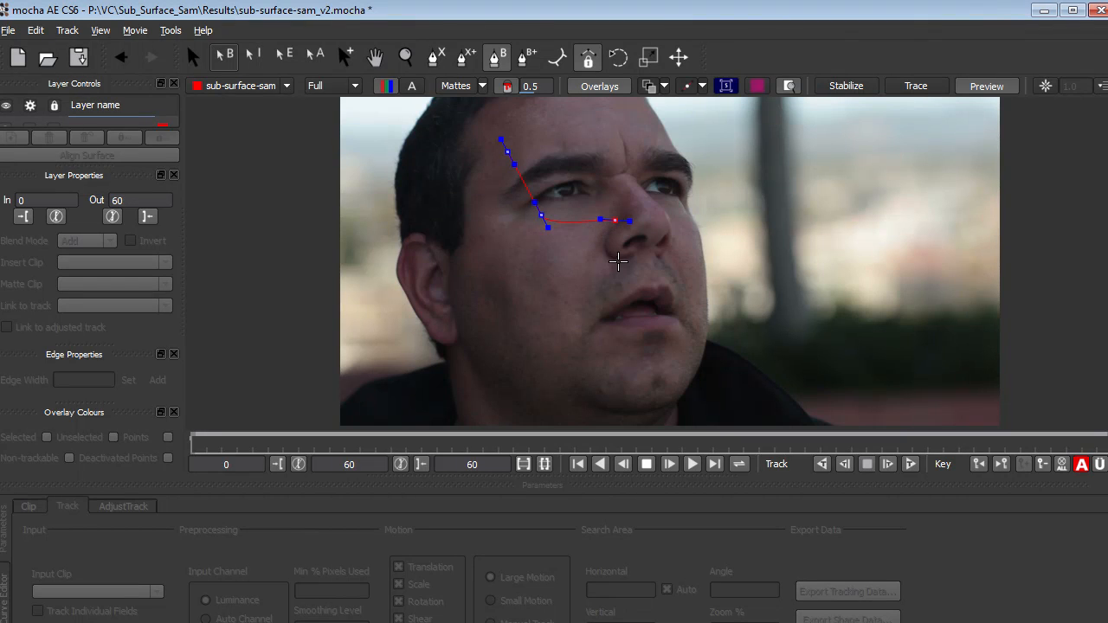
click(595, 299)
click(471, 242)
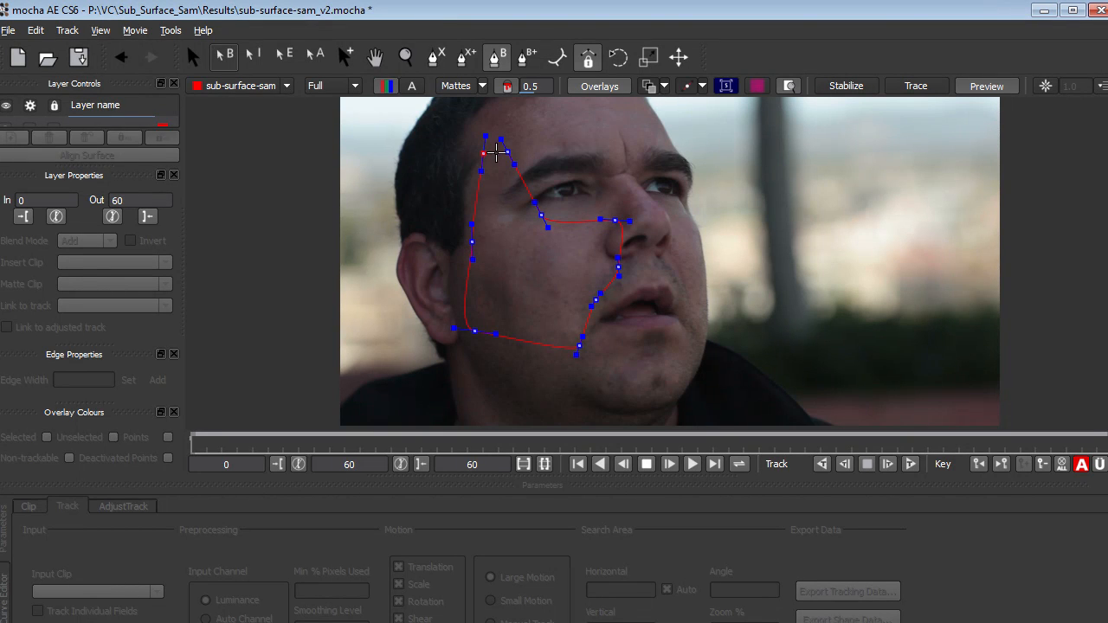
right_click(500, 154)
Step: Refine the cheek spline by repositioning its points at the jaw, under the eye, beside the nose and at the temple
drag(476, 331, 516, 350)
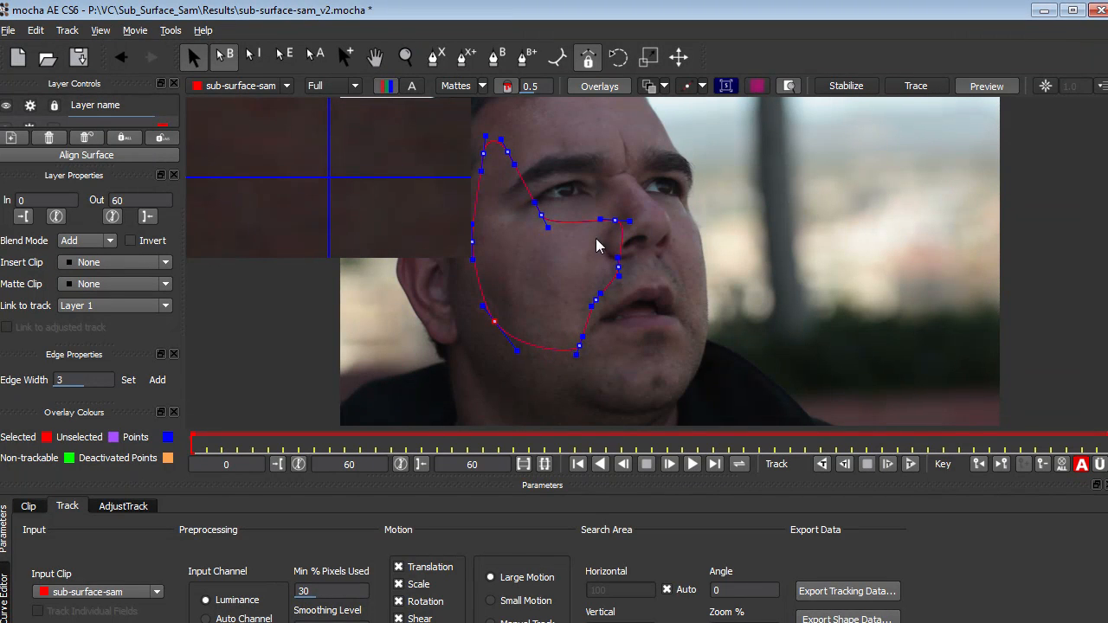
click(495, 325)
mouse_move(540, 215)
mouse_down()
mouse_move(577, 196)
mouse_move(549, 211)
mouse_up()
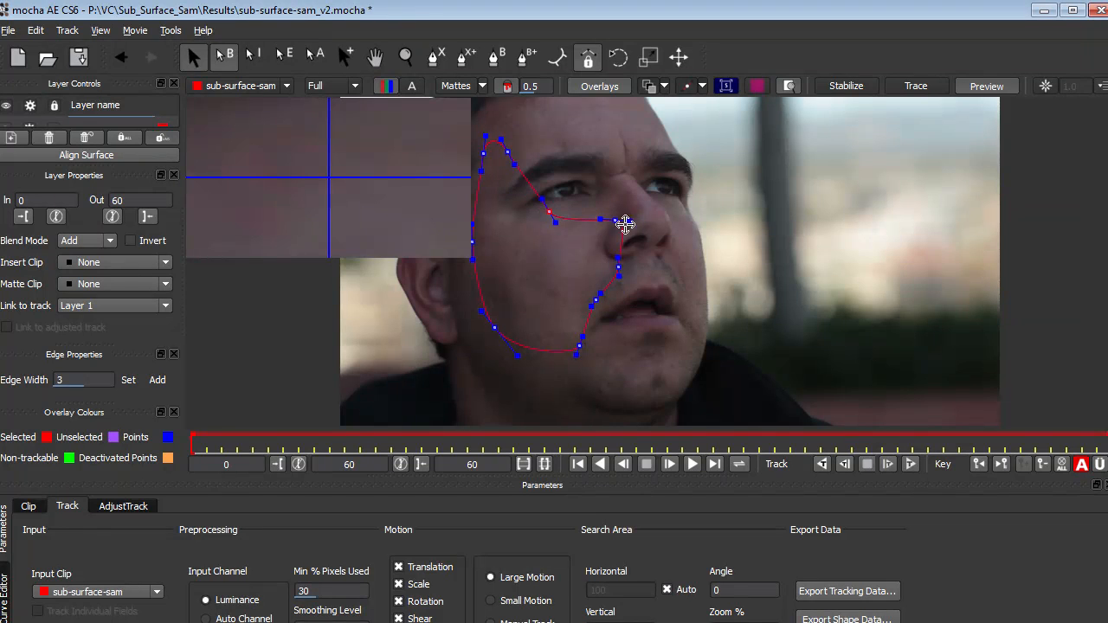
drag(618, 268, 623, 271)
drag(483, 155, 510, 156)
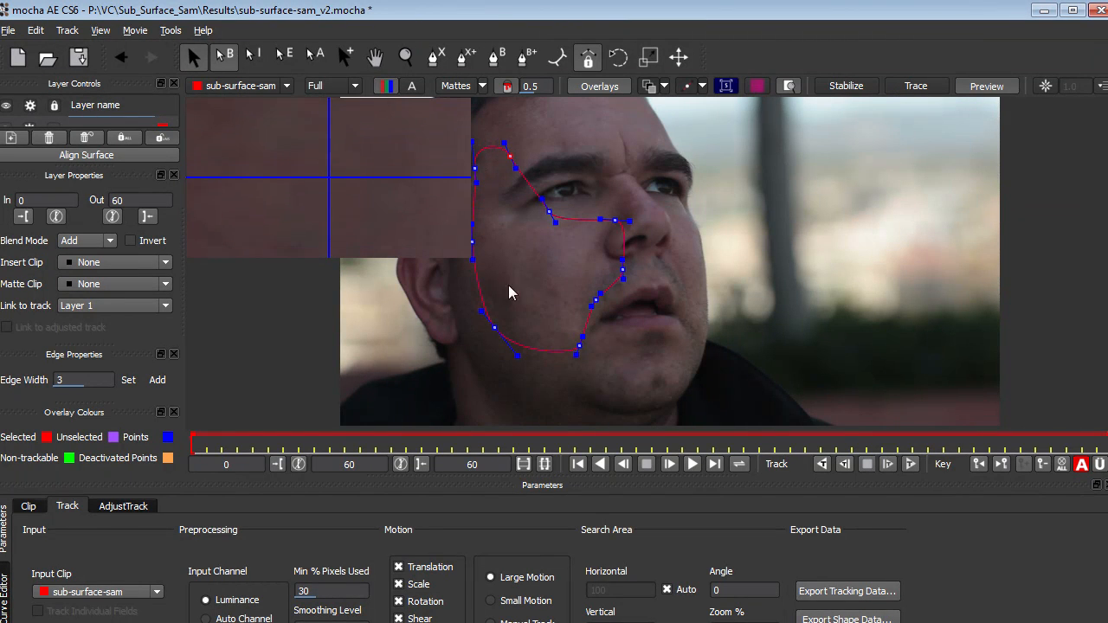
drag(495, 326, 484, 336)
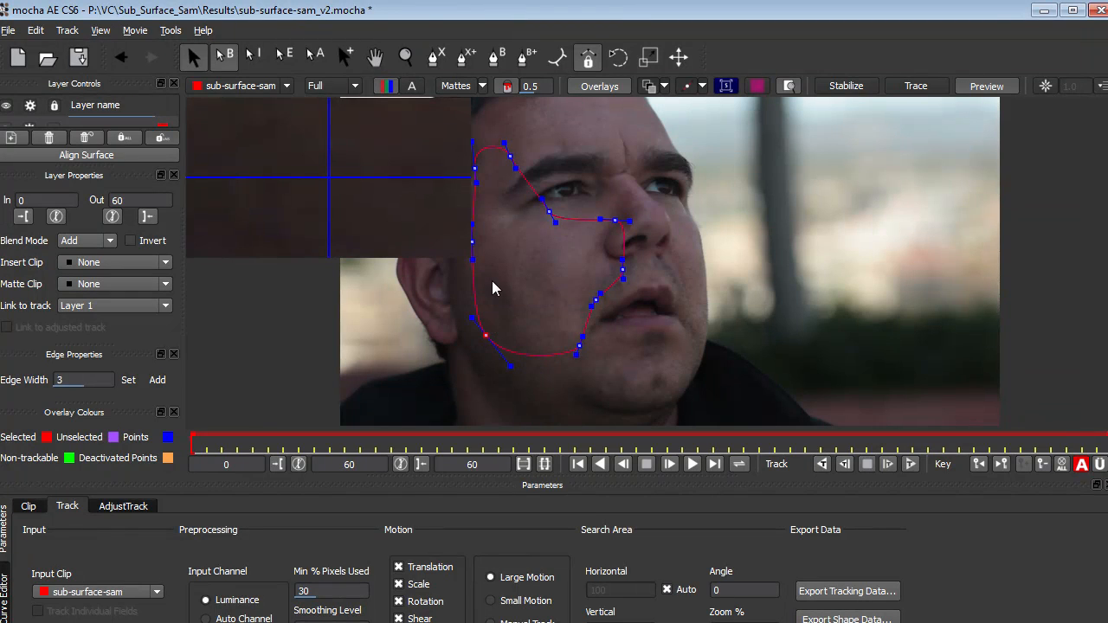
Step: Track the cheek shape backwards through the clip and scrub the timeline to check the track
click(822, 467)
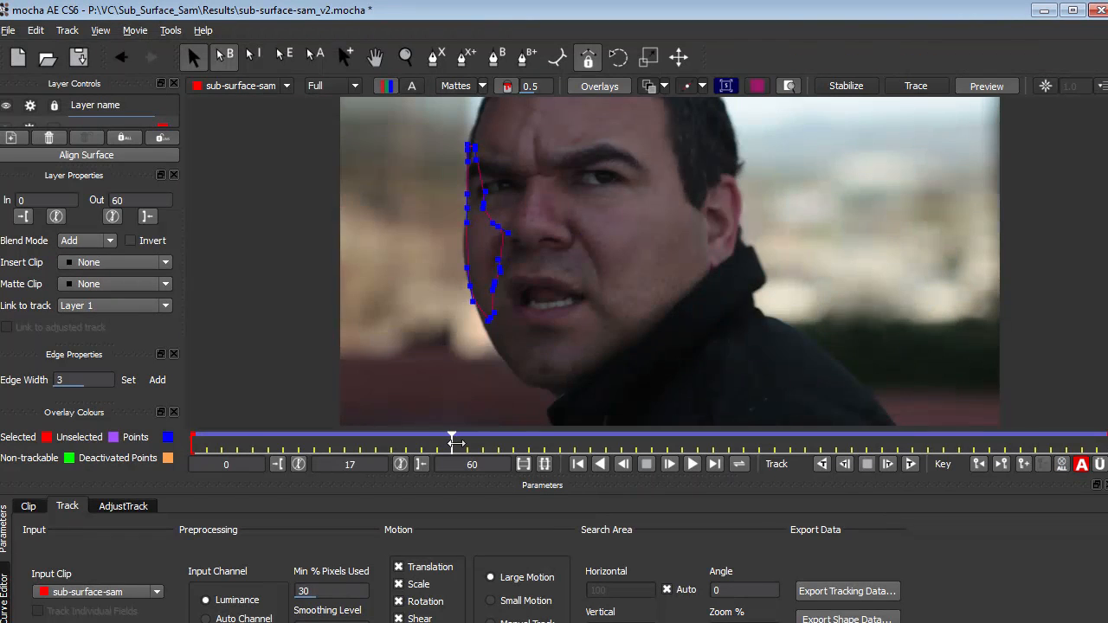
drag(455, 444, 1101, 444)
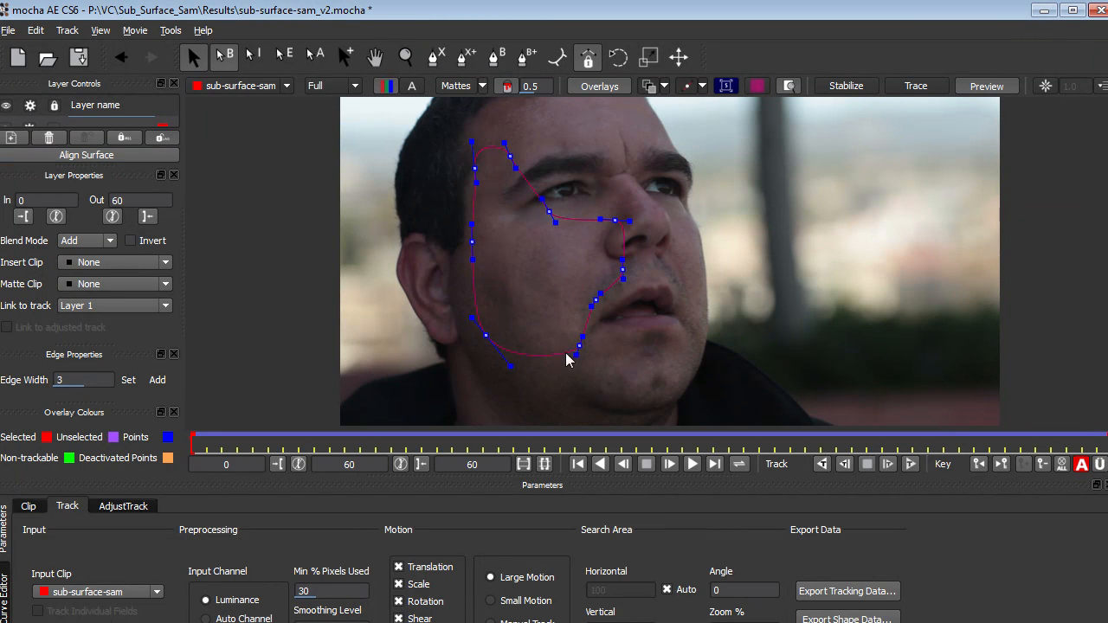
Step: Export the tracking data to the clipboard as After Effects Corner Pin [corner pin only, supports RG Warp and mochaImport]
click(848, 592)
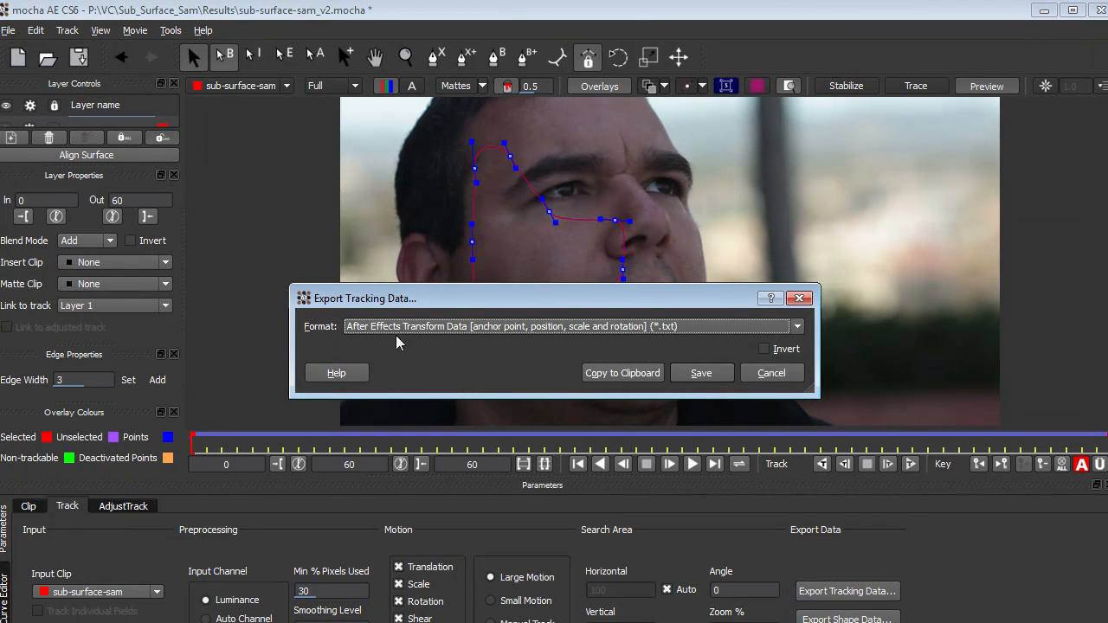
click(450, 329)
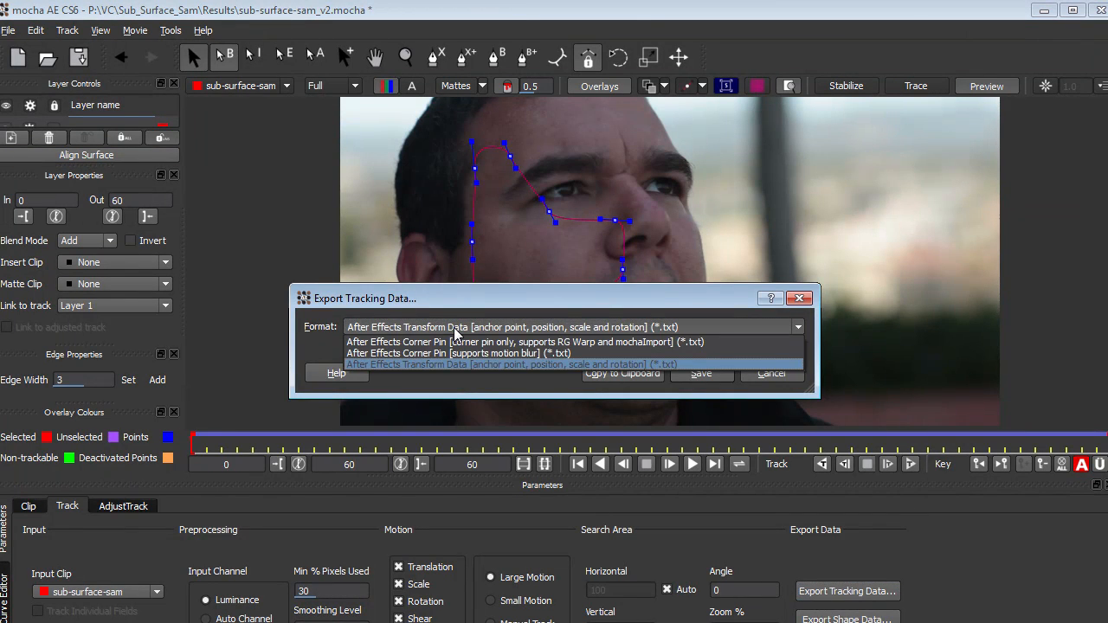
click(410, 344)
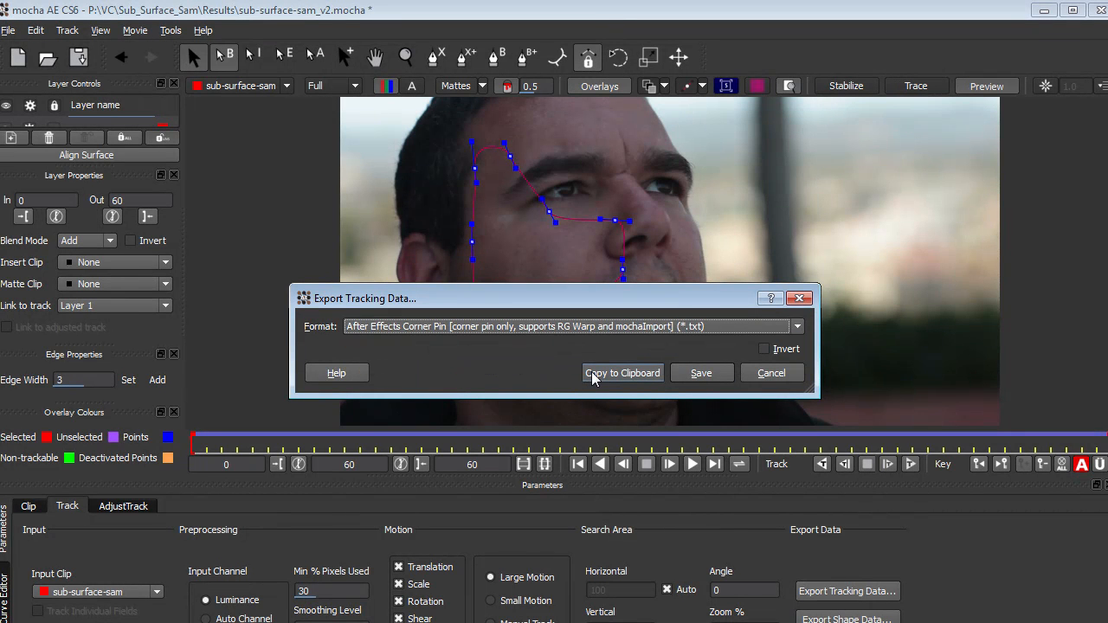
click(613, 376)
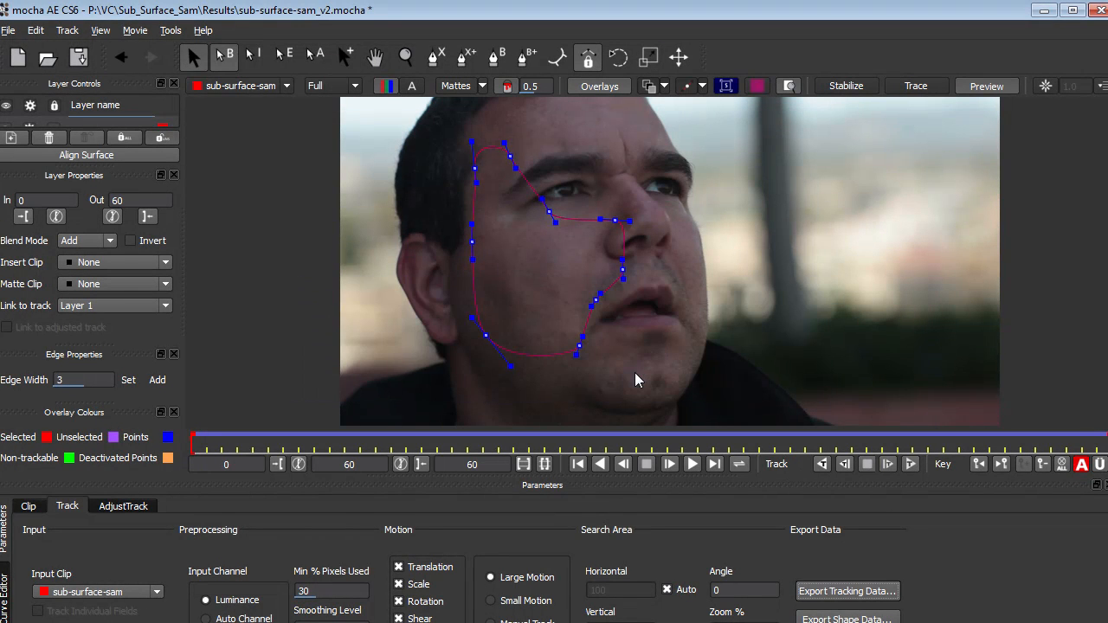
Step: Switch to After Effects and add a 1920 x 1080 black solid named Tracking_Data to the sub-surface-sam composition
key(alt+Tab)
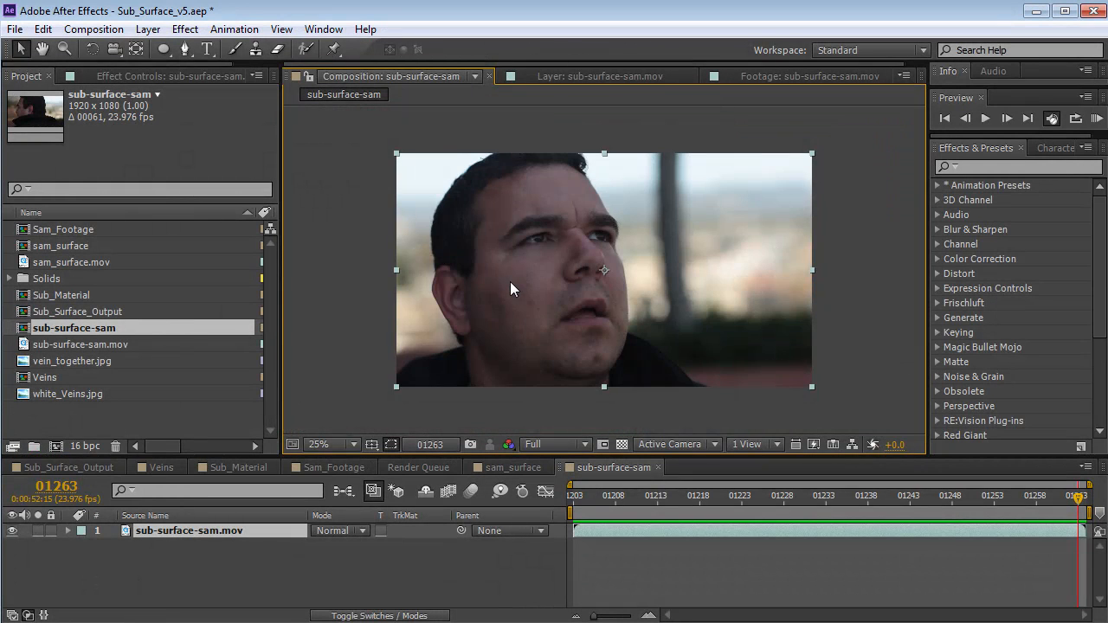
click(149, 31)
mouse_move(155, 54)
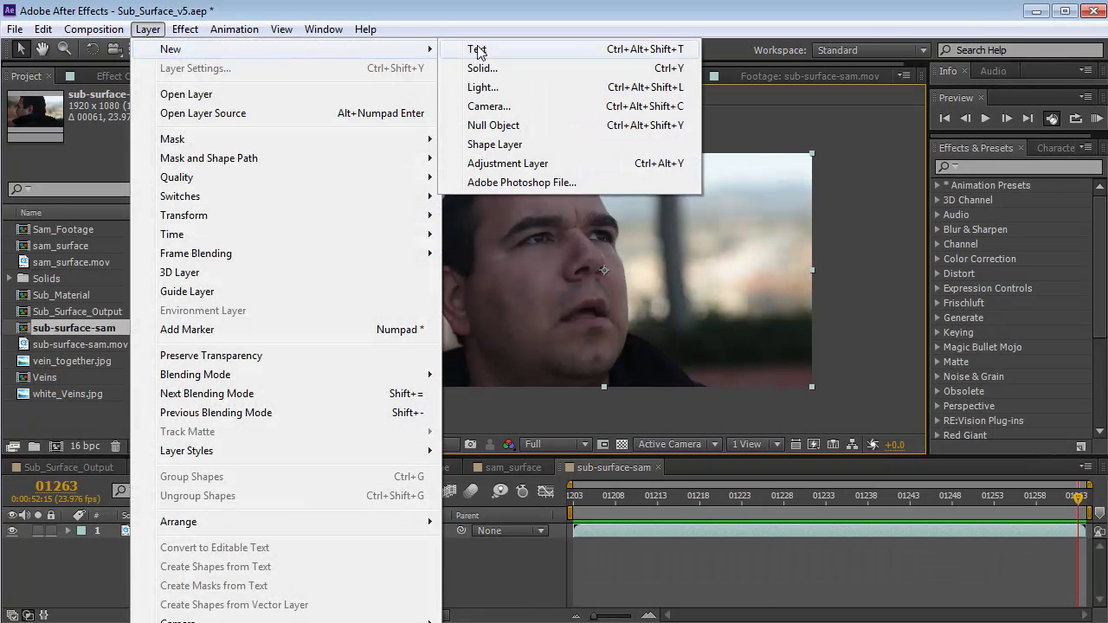
click(477, 69)
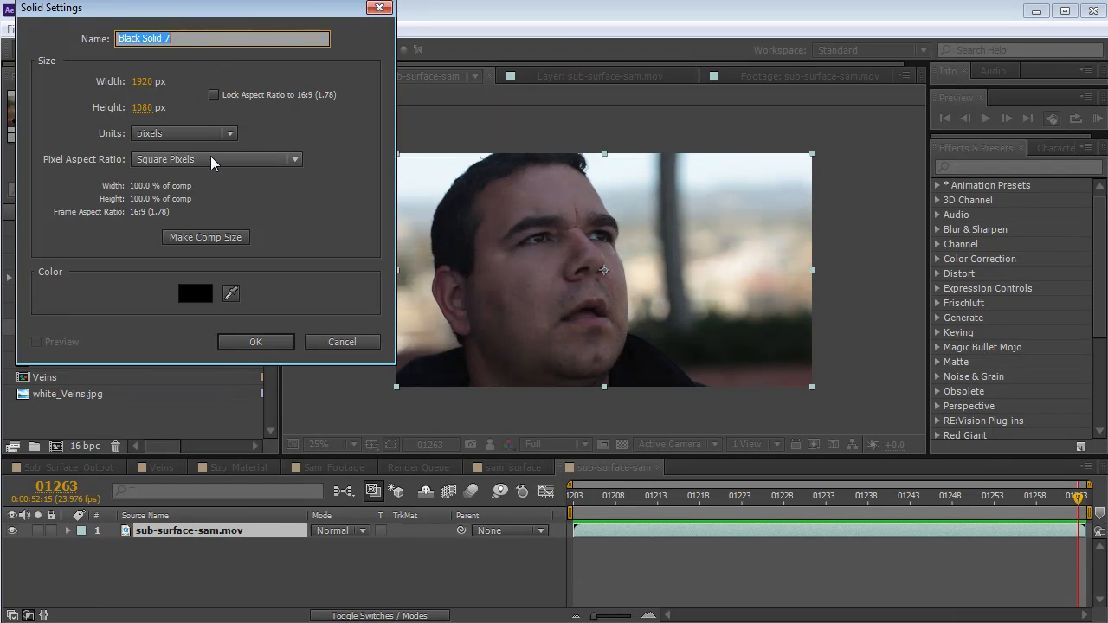
text(Tracking_Data)
key(Return)
Step: Paste the mocha corner pin data onto Tracking_Data at the first frame, 01203, and reveal its keyframes to check the motion
click(573, 497)
drag(568, 459, 564, 426)
click(43, 28)
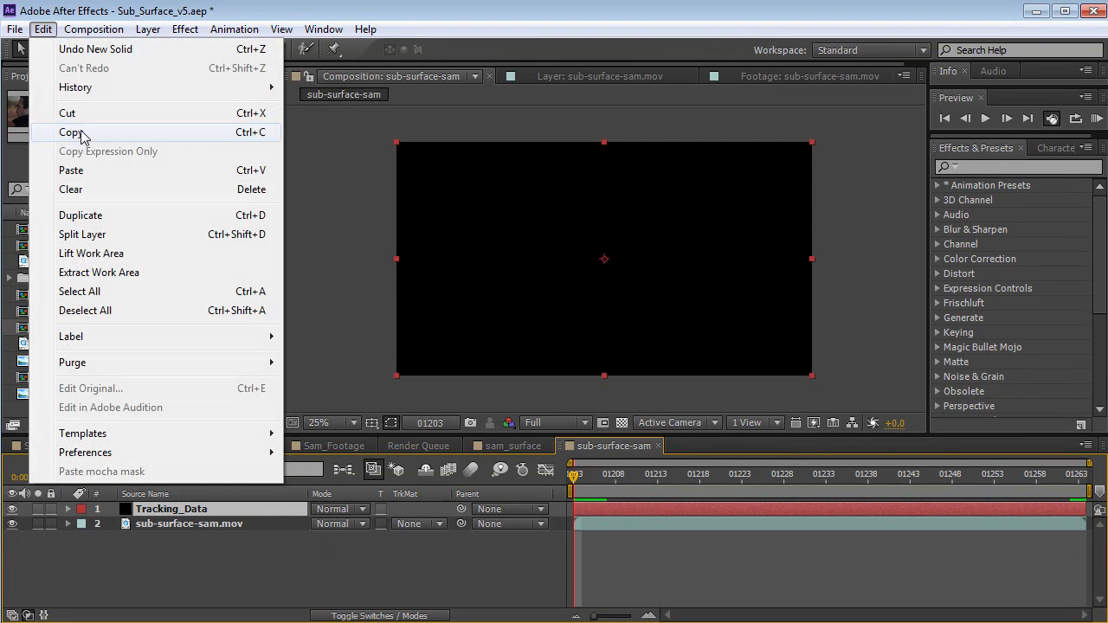
click(73, 172)
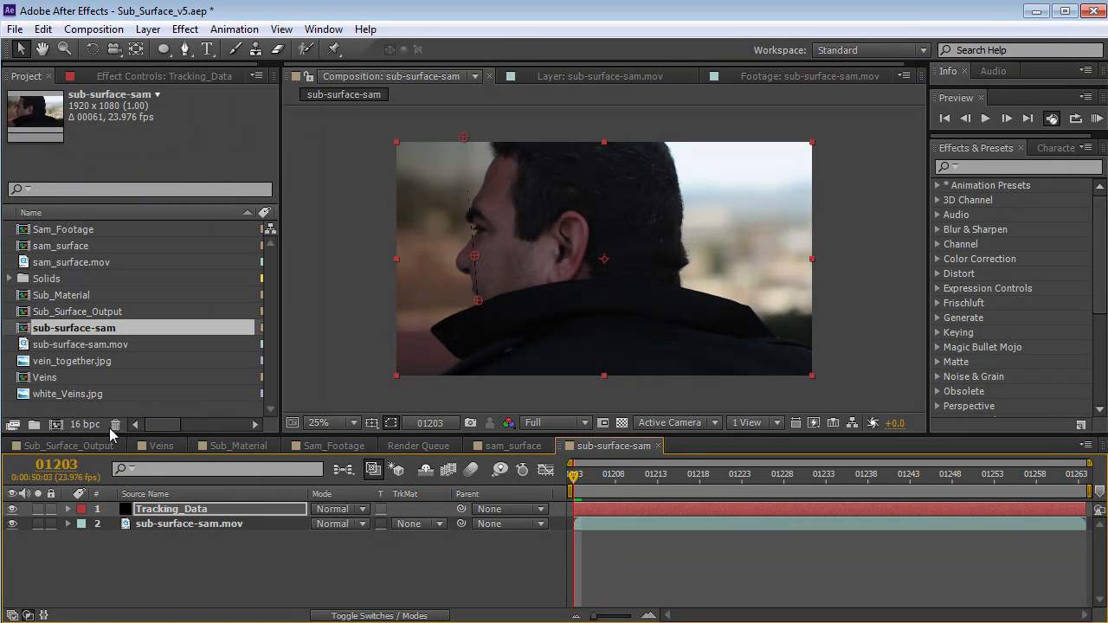
key(u)
drag(603, 487, 734, 486)
Step: Find the Grid effect and apply it to the Tracking_Data solid
click(1000, 167)
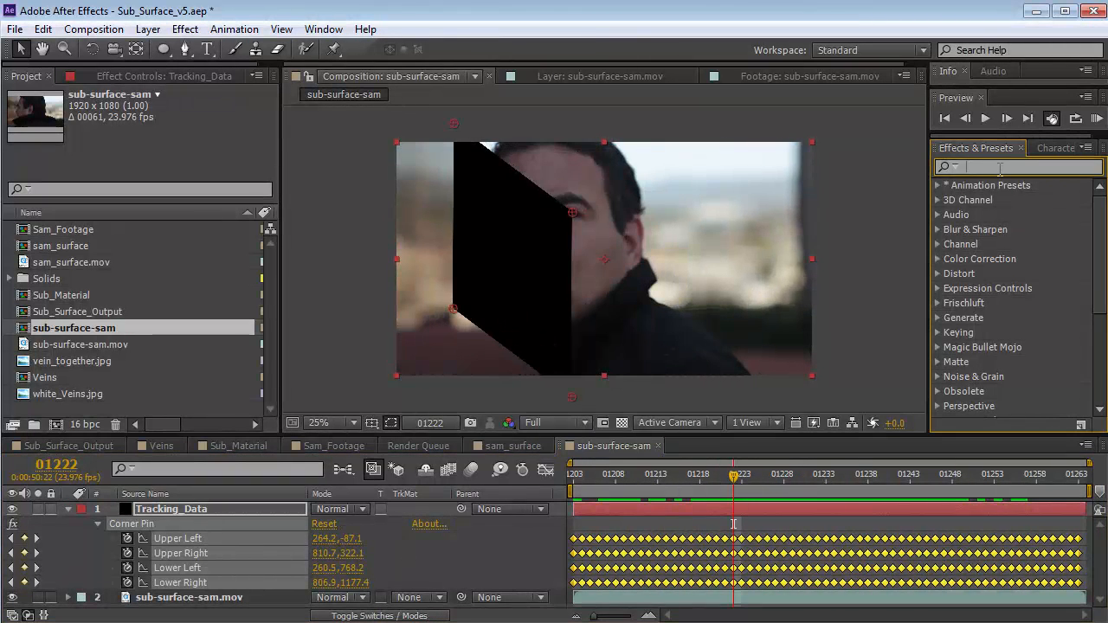
text(grid)
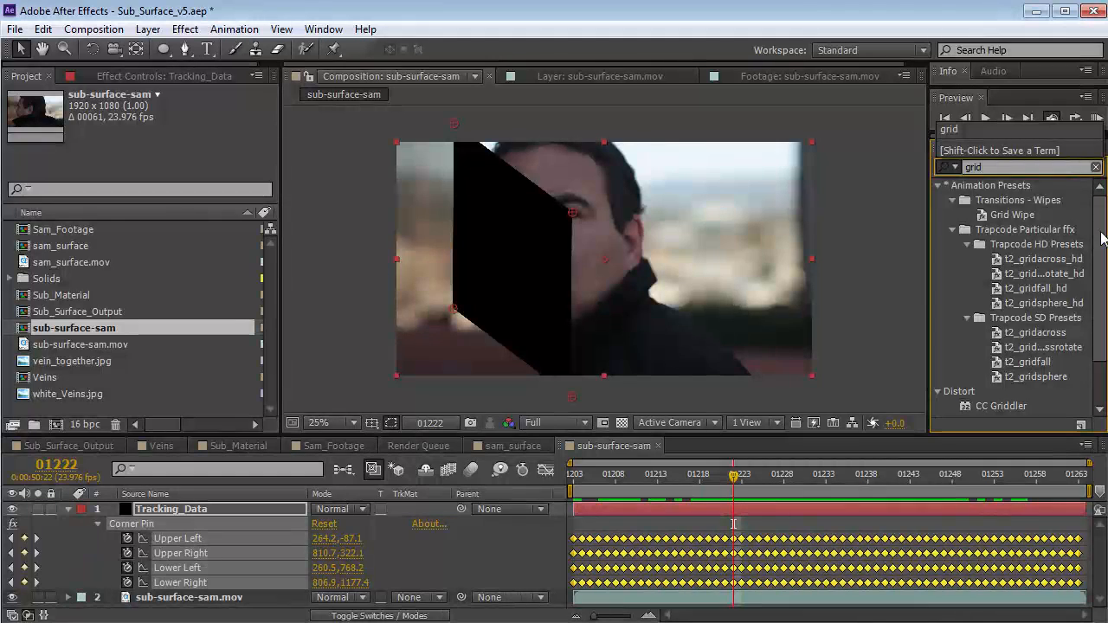
scroll(991, 387, down, 2)
drag(985, 381, 824, 516)
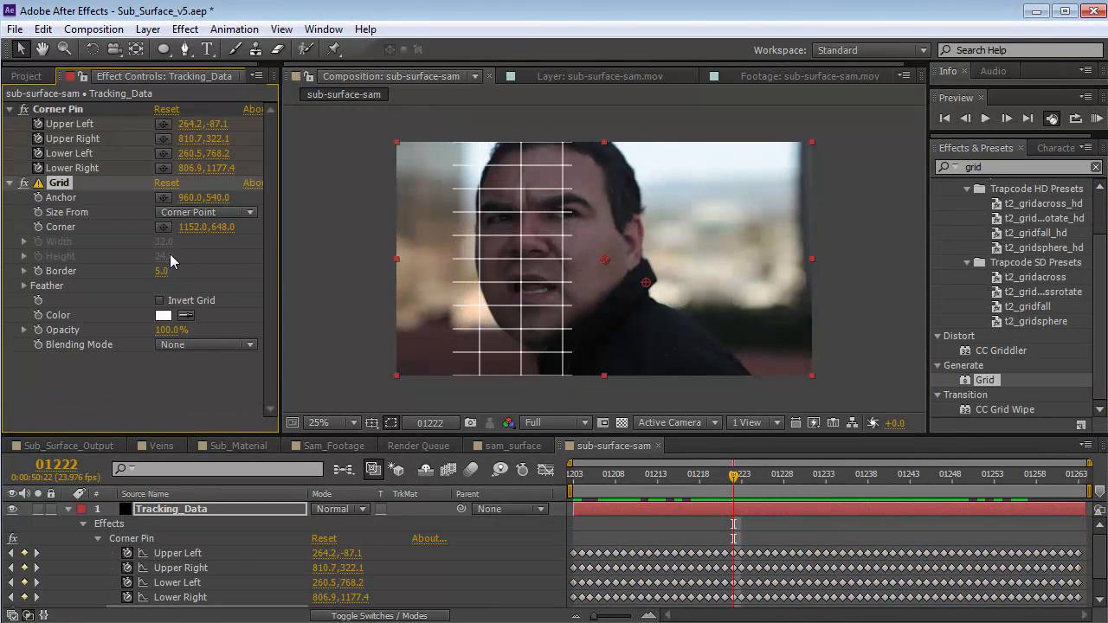
Step: Place the Grid effect above Corner Pin on Tracking_Data and set the grid's border to 16
drag(47, 190, 58, 111)
drag(737, 490, 876, 487)
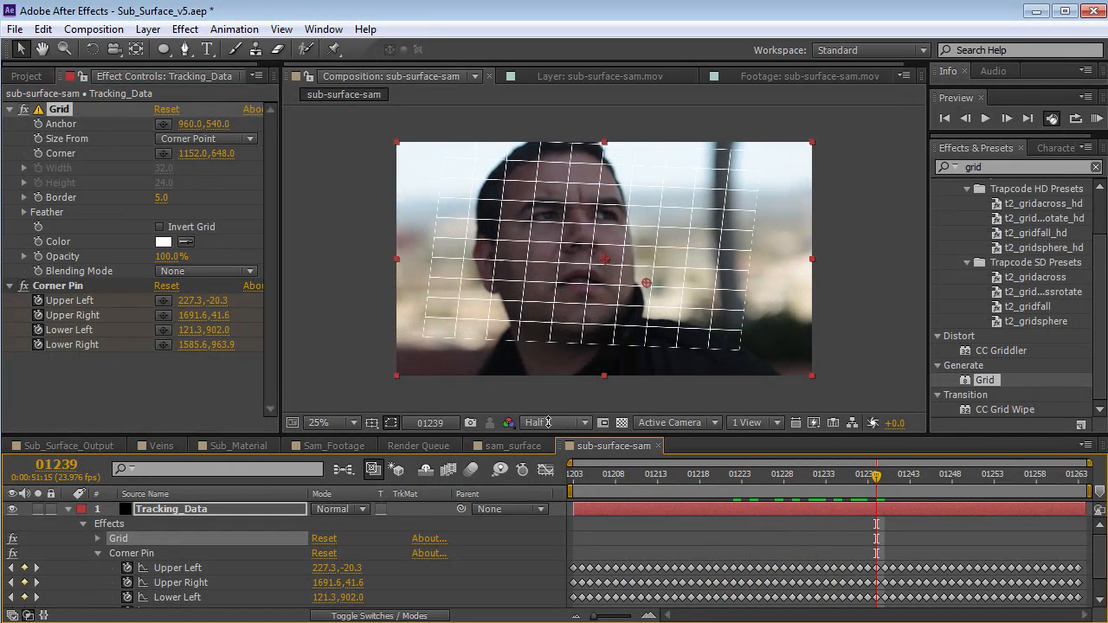
mouse_move(158, 197)
mouse_down()
mouse_move(177, 196)
mouse_move(170, 201)
mouse_up()
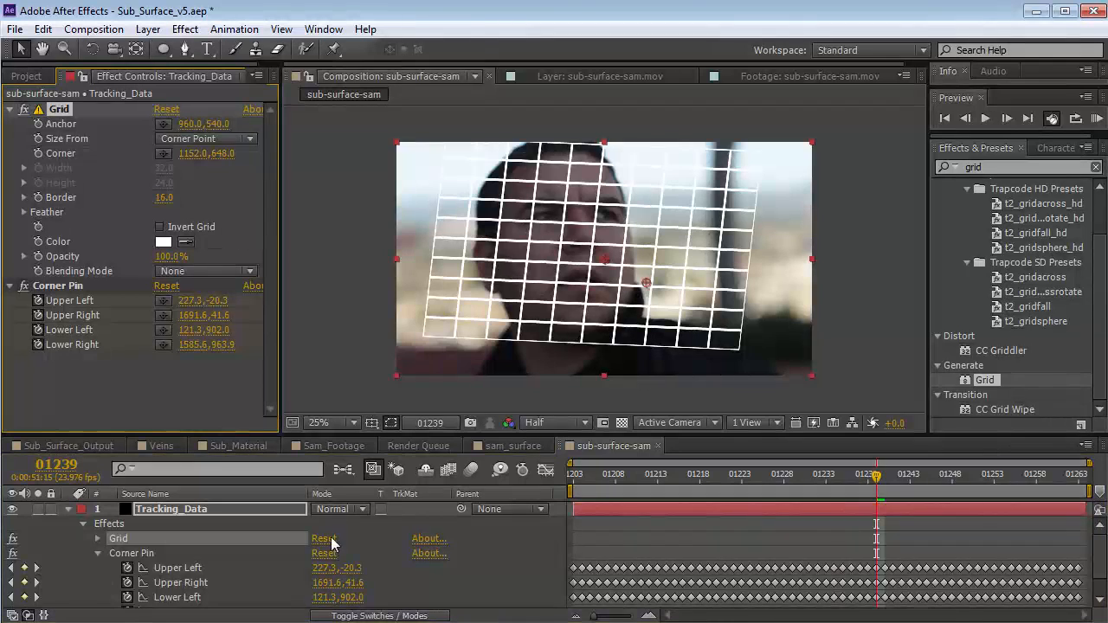
Step: Set the Tracking_Data layer's opacity to 47% and check the grid against the man's face up to the last frame, 01263
key(t)
drag(319, 530, 269, 525)
drag(878, 478, 861, 505)
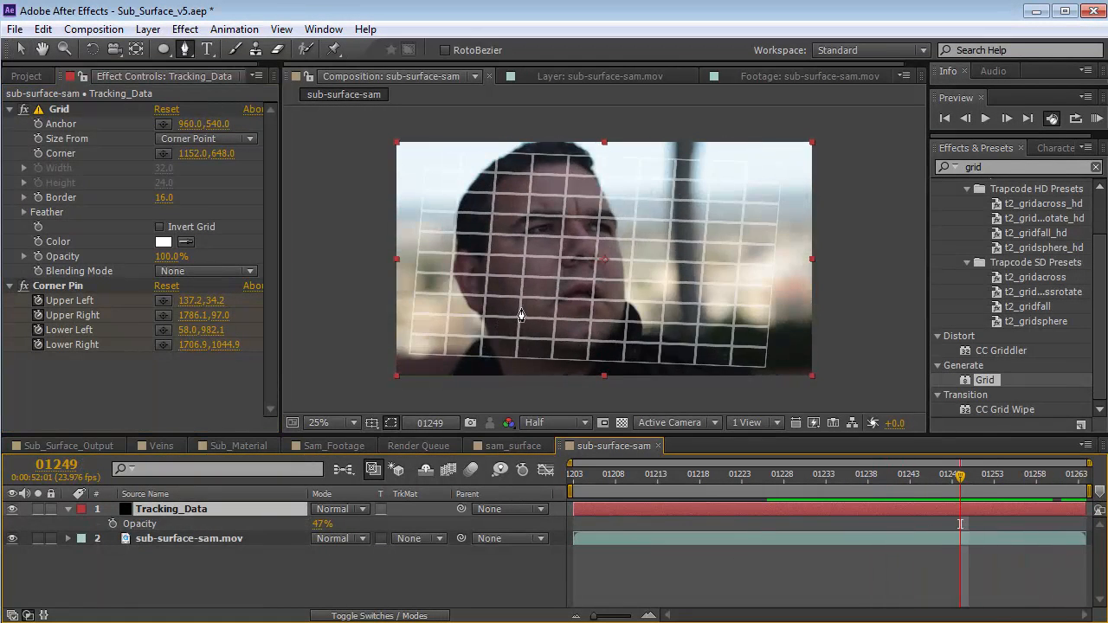
scroll(518, 314, up, 2)
key(space)
drag(496, 316, 567, 297)
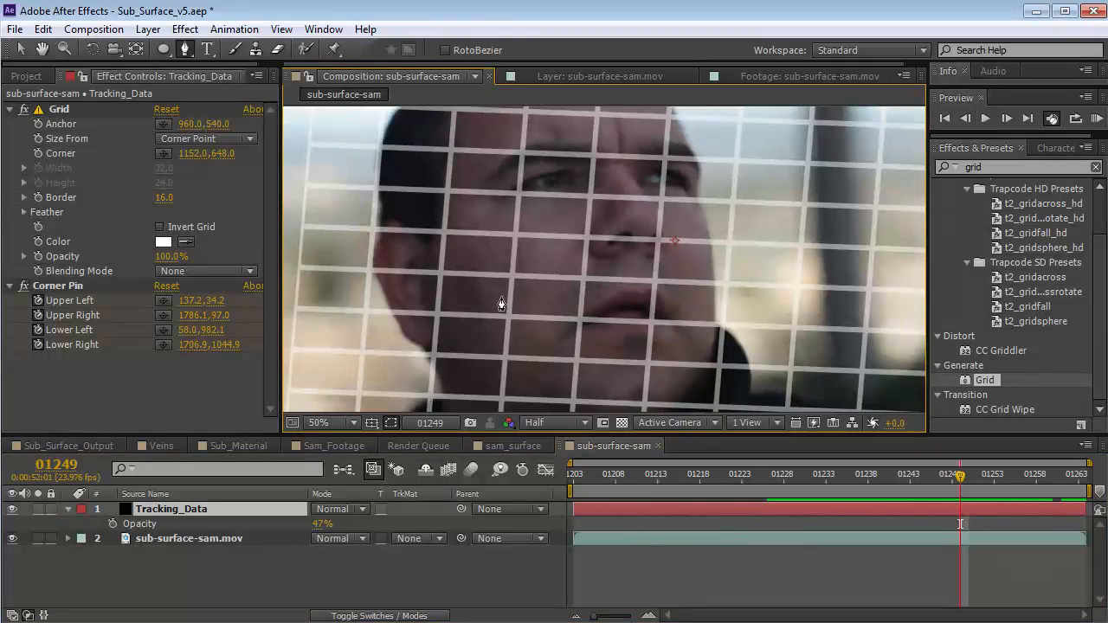
drag(997, 481, 1101, 509)
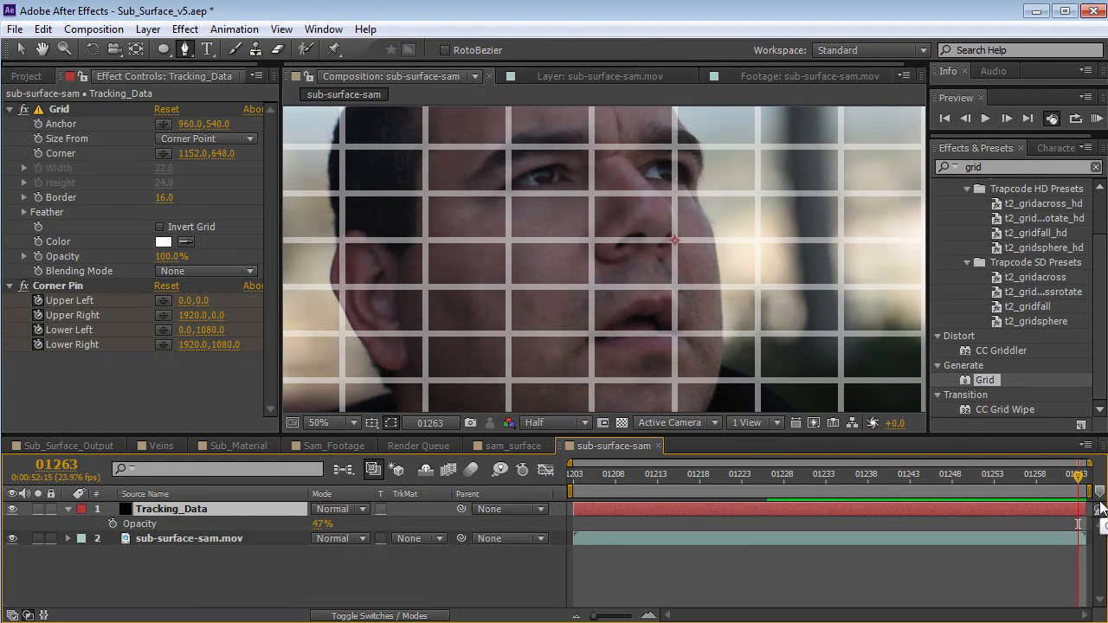
Step: Hide the Tracking_Data layer and stay on the last frame, 01263
click(12, 509)
scroll(606, 251, down, 2)
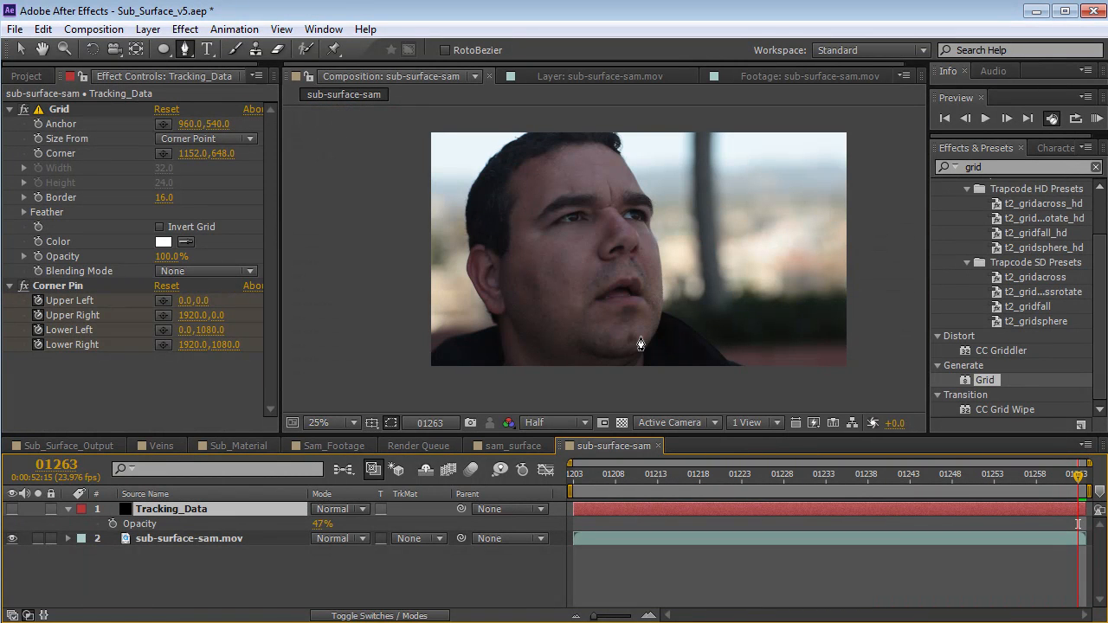
key(v)
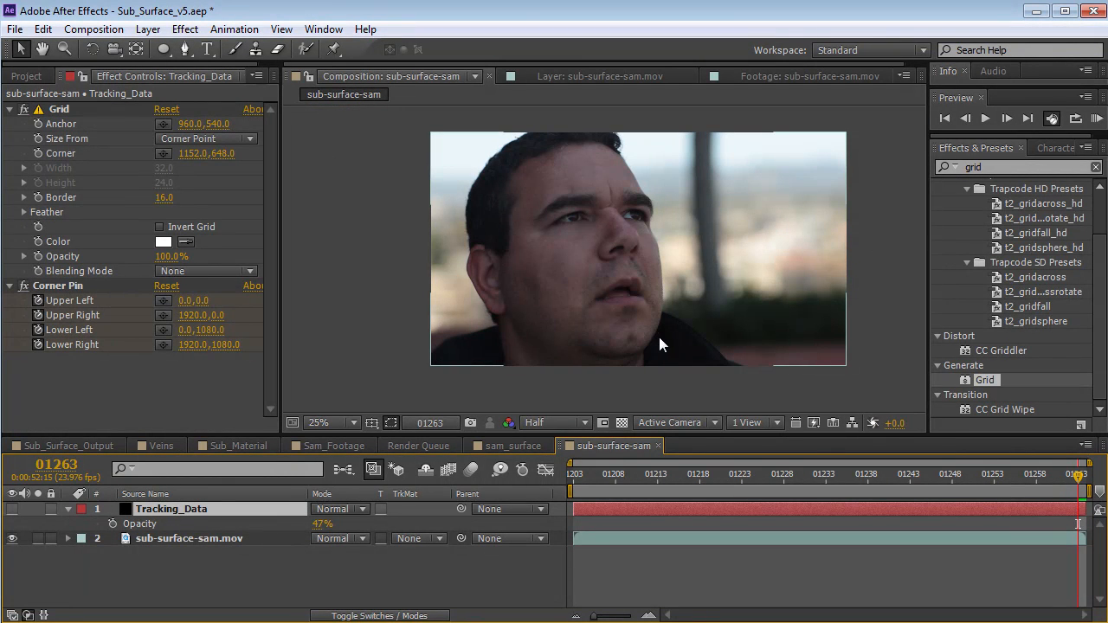
drag(1072, 476, 1094, 474)
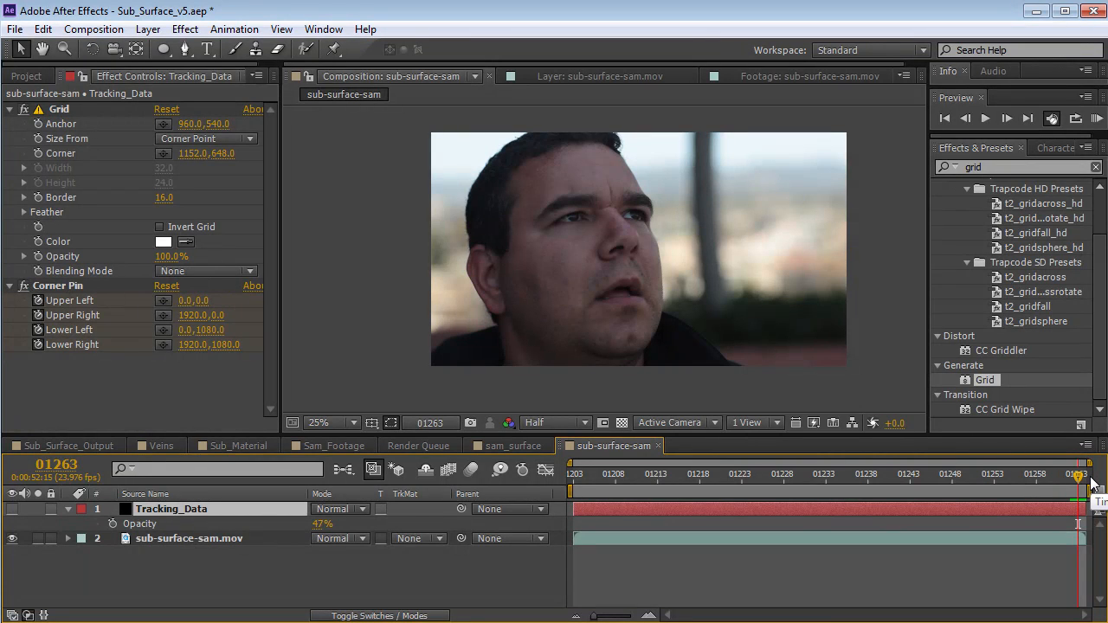
Step: Add a 1920 x 1080 black solid named Noise to the sub-surface-sam composition
key(ctrl+0)
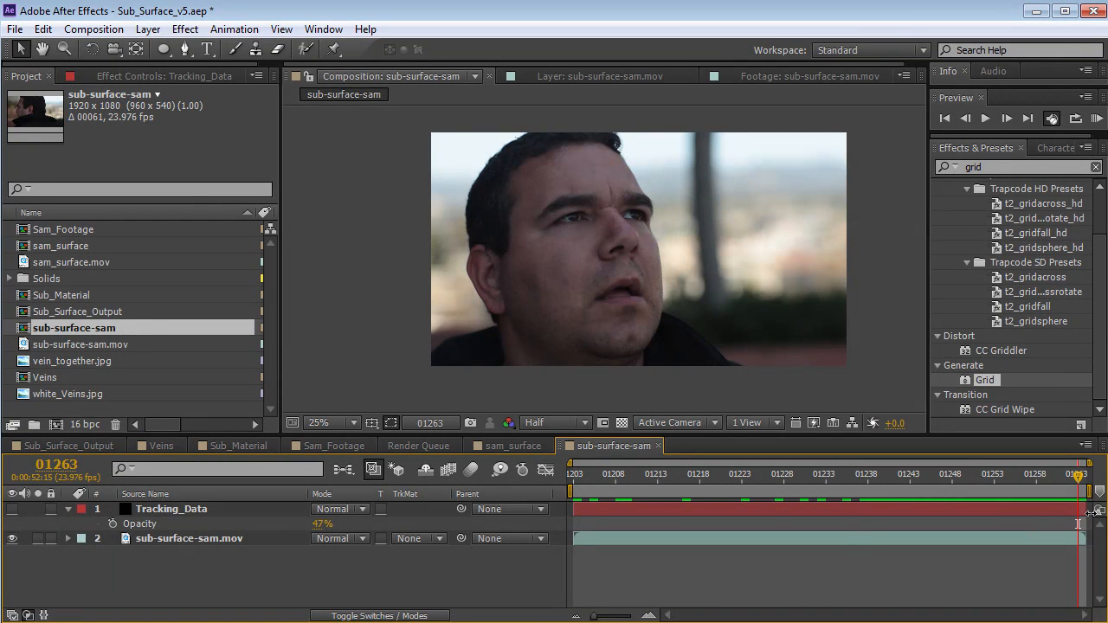
click(149, 29)
mouse_move(158, 47)
click(485, 69)
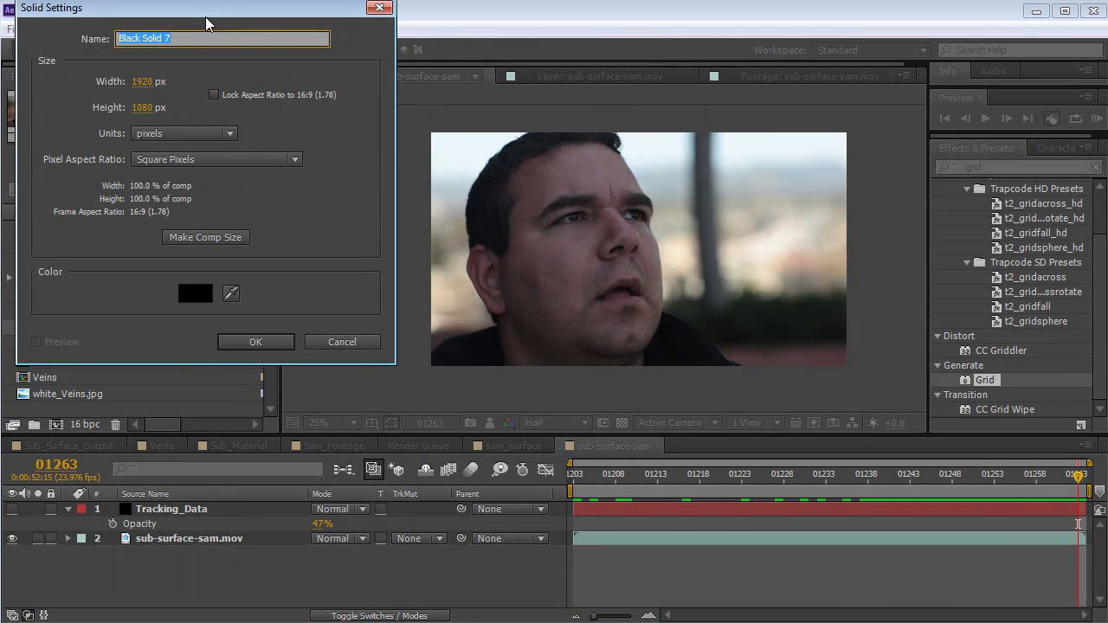
drag(205, 16, 252, 94)
text(oise)
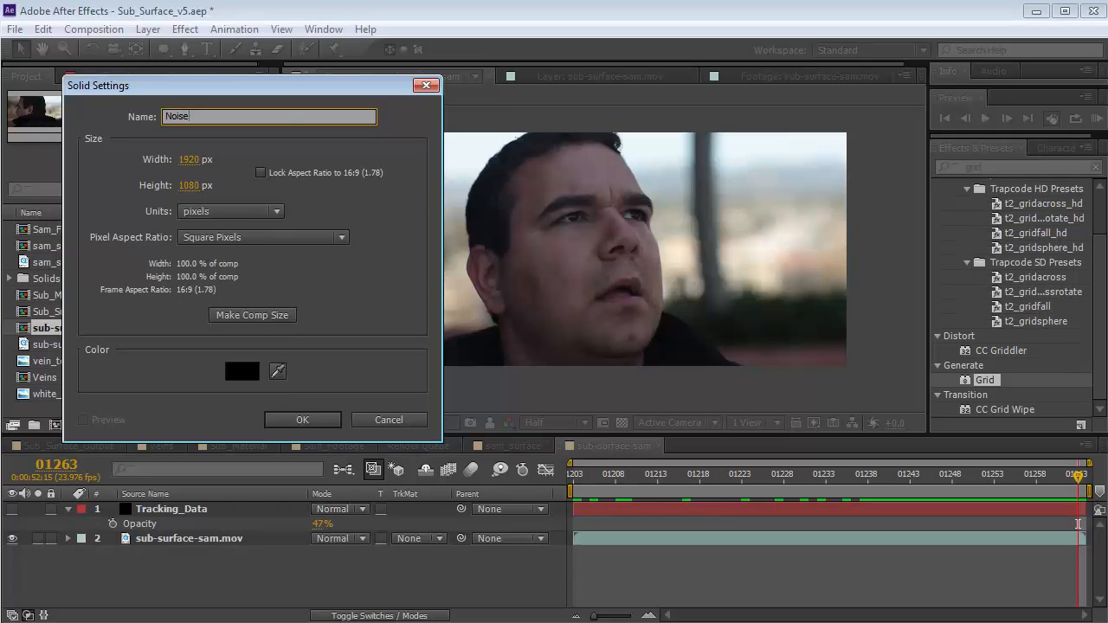
key(Return)
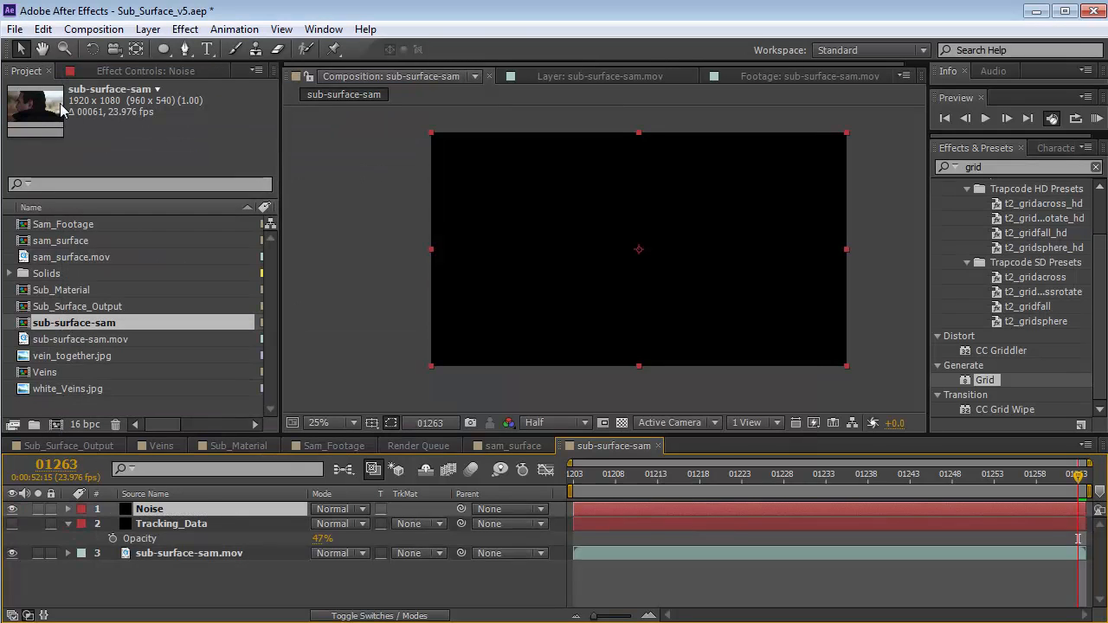
Step: Find the Fractal Noise effect and apply it to the Noise solid
click(1011, 168)
text(Fracta)
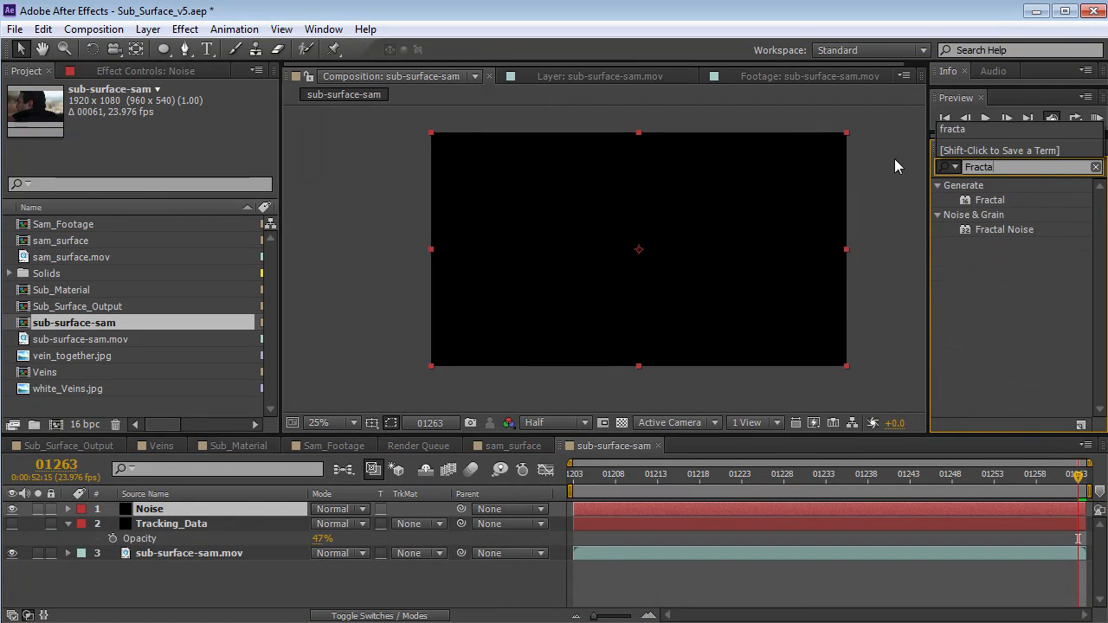
text(l)
drag(988, 230, 197, 520)
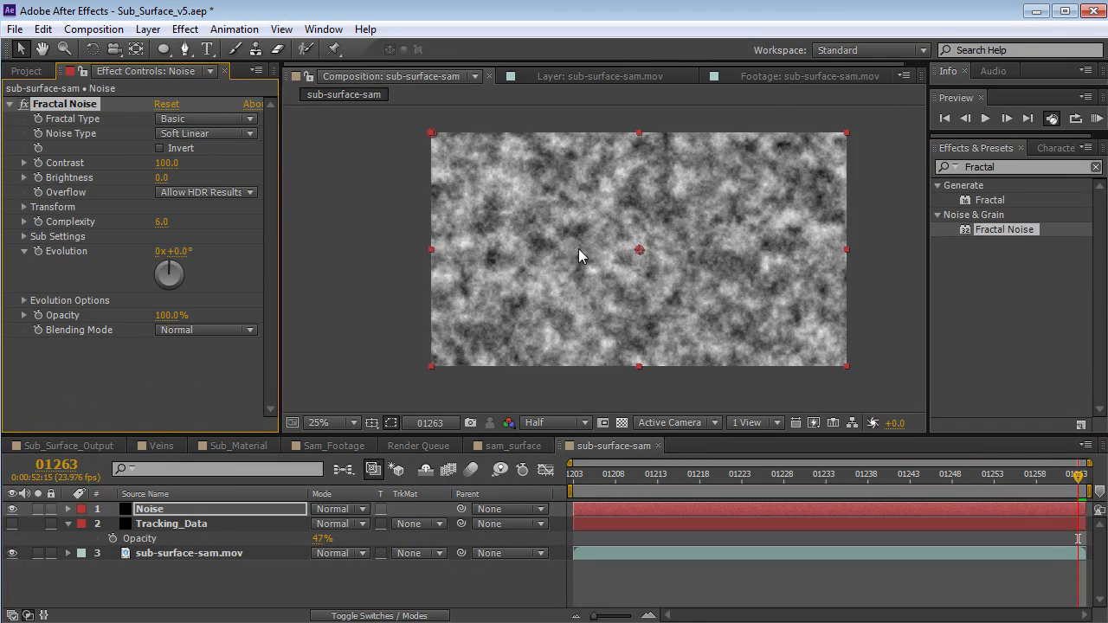
scroll(604, 260, up, 2)
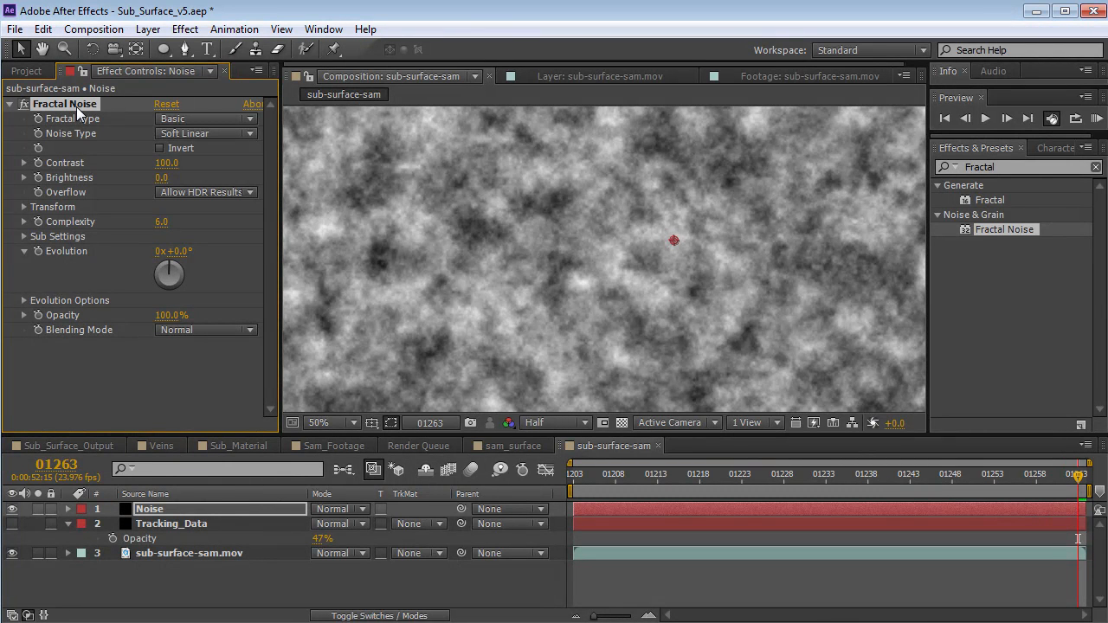
Step: Generate several rounds of Fractal Noise variations in Brainstorm, raising the randomness to 73%, and leave without applying any
click(500, 472)
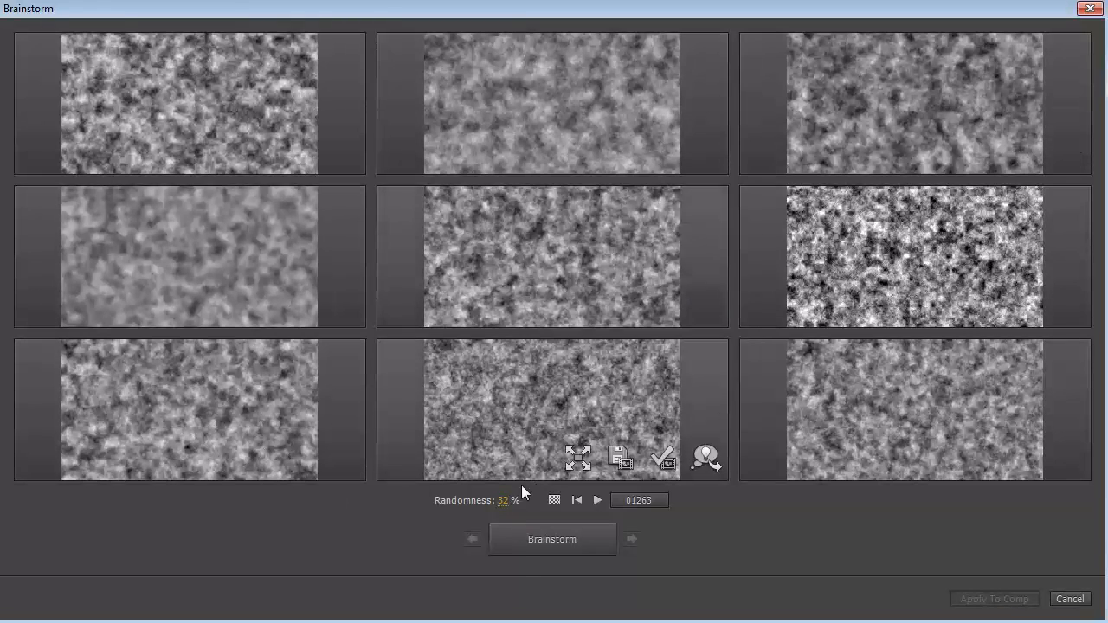
click(544, 545)
drag(509, 507, 520, 506)
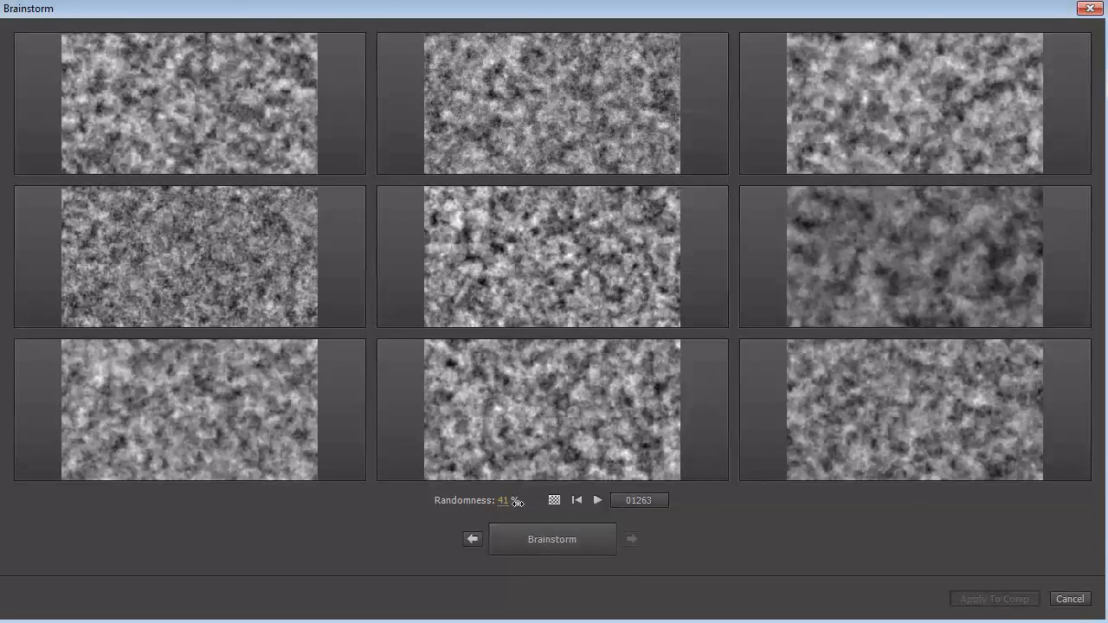
click(552, 537)
click(559, 536)
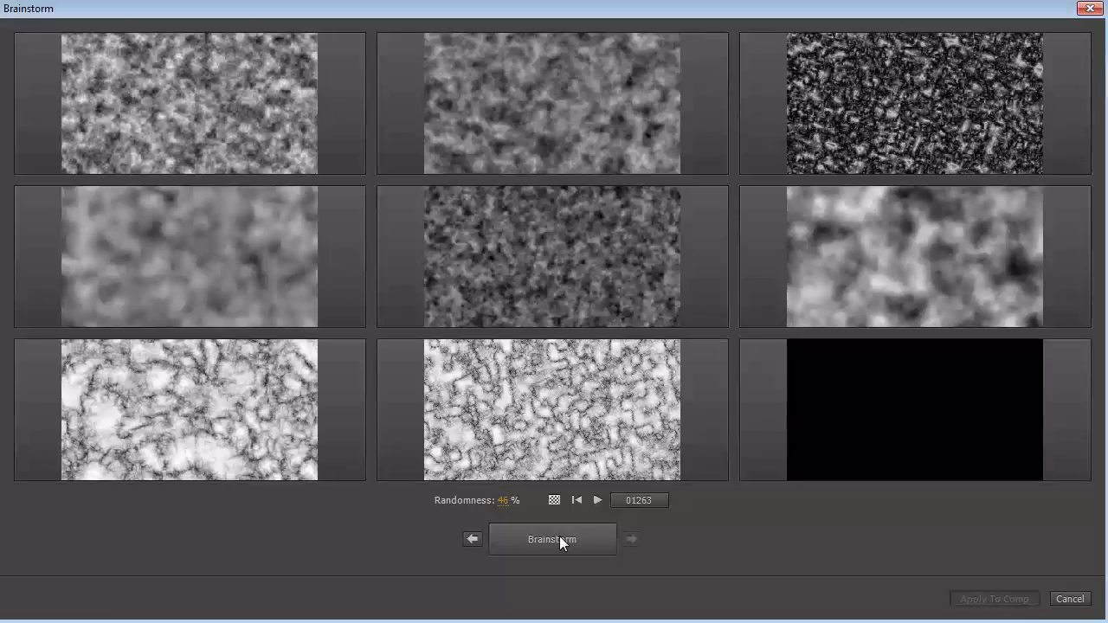
click(559, 536)
mouse_move(900, 368)
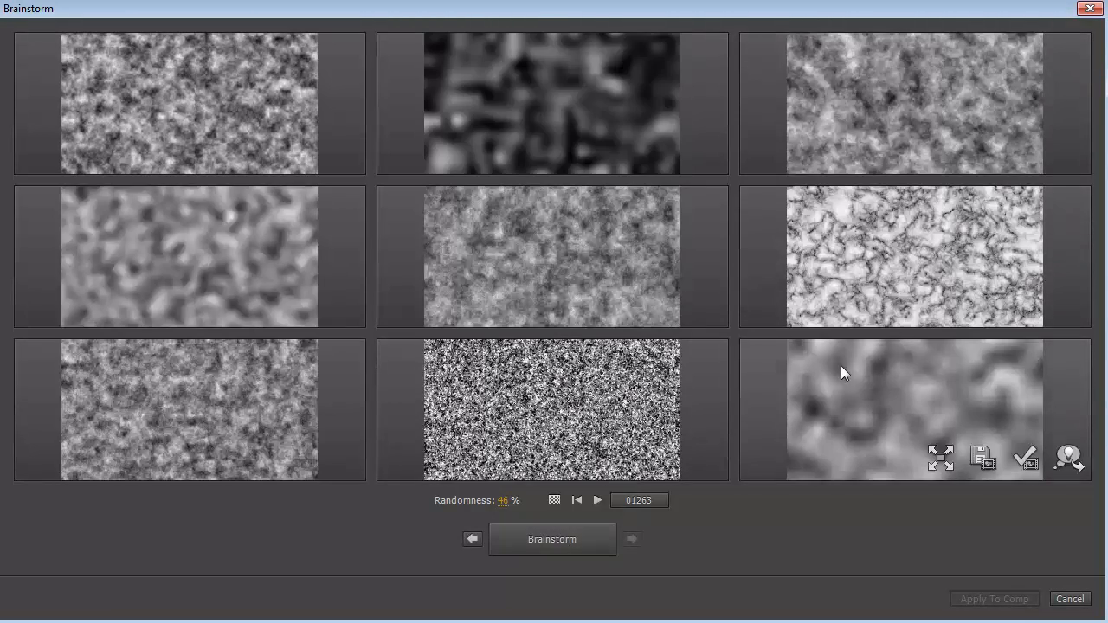
click(534, 538)
click(539, 534)
click(540, 534)
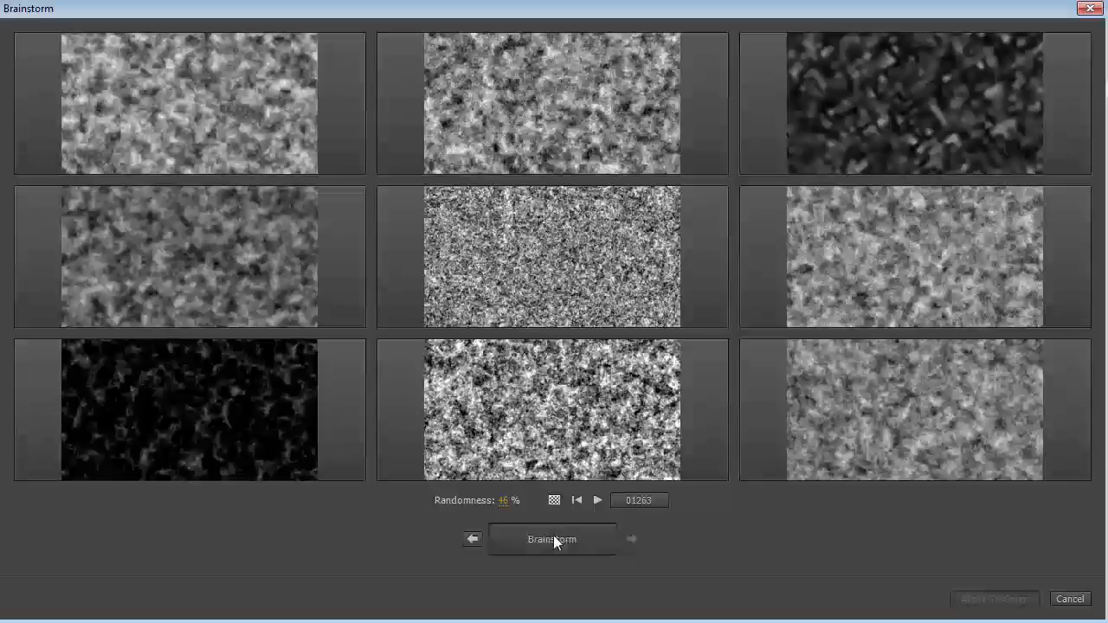
click(553, 535)
click(553, 535)
drag(506, 500, 530, 504)
click(534, 548)
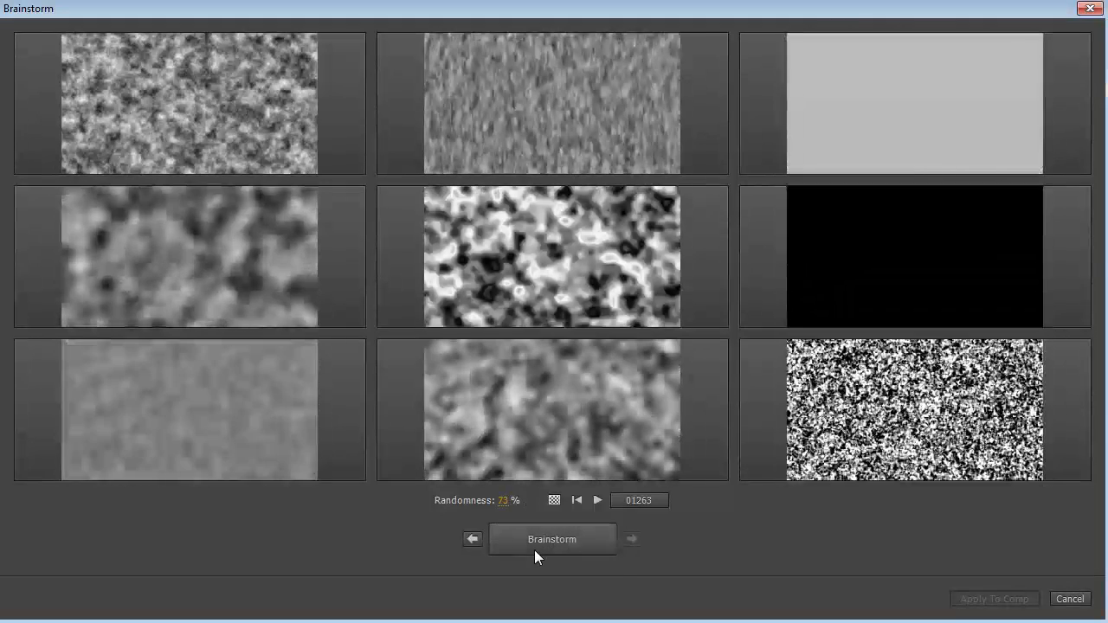
click(544, 541)
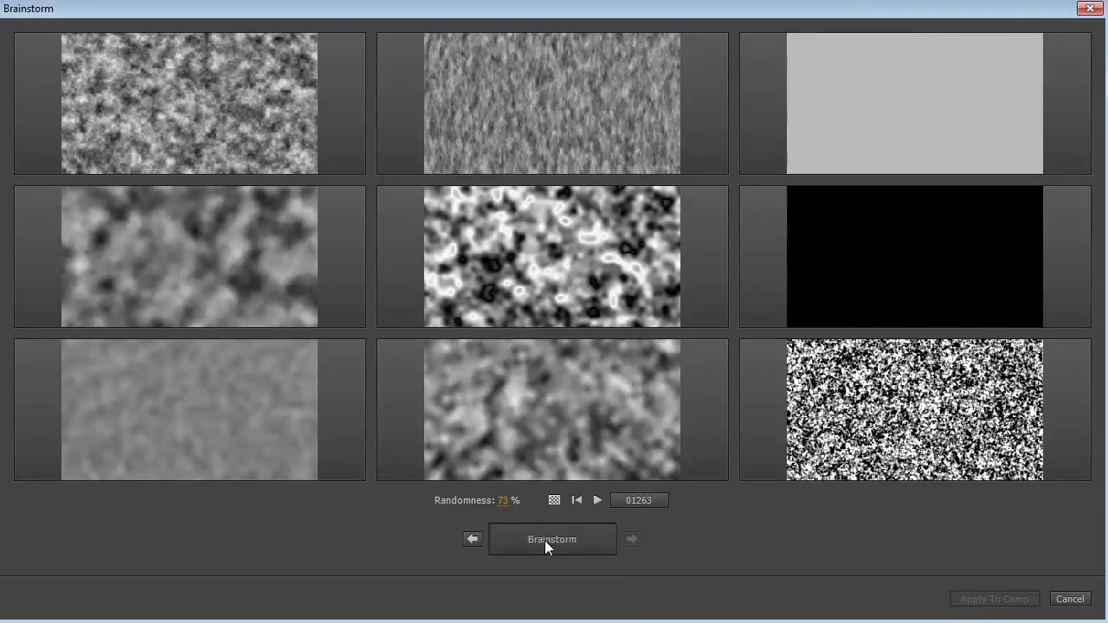
click(545, 541)
click(545, 540)
click(544, 540)
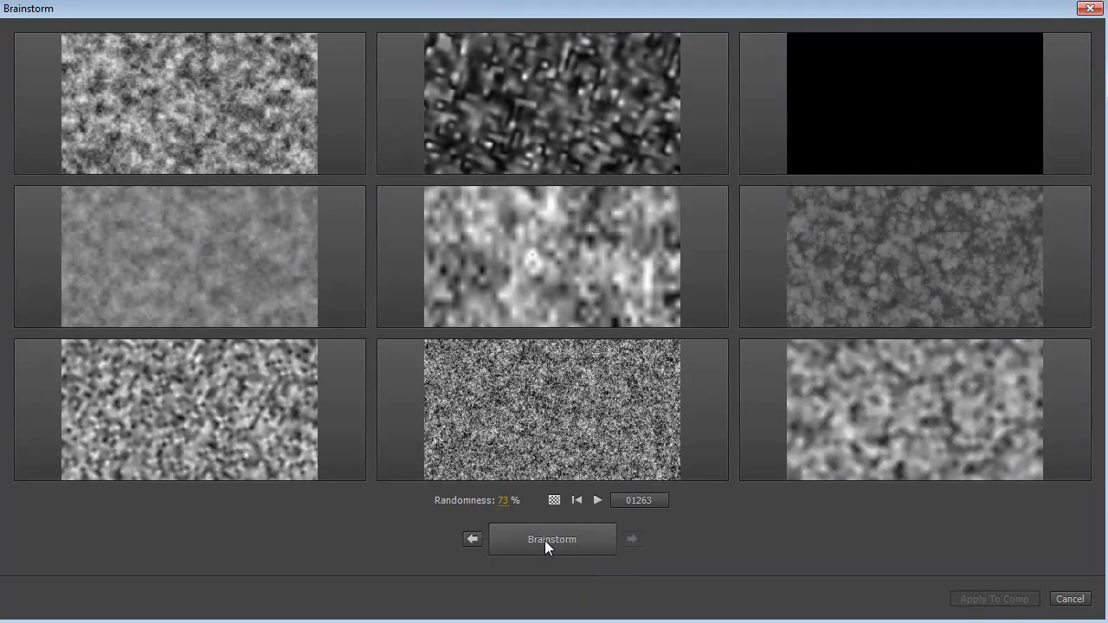
click(1072, 598)
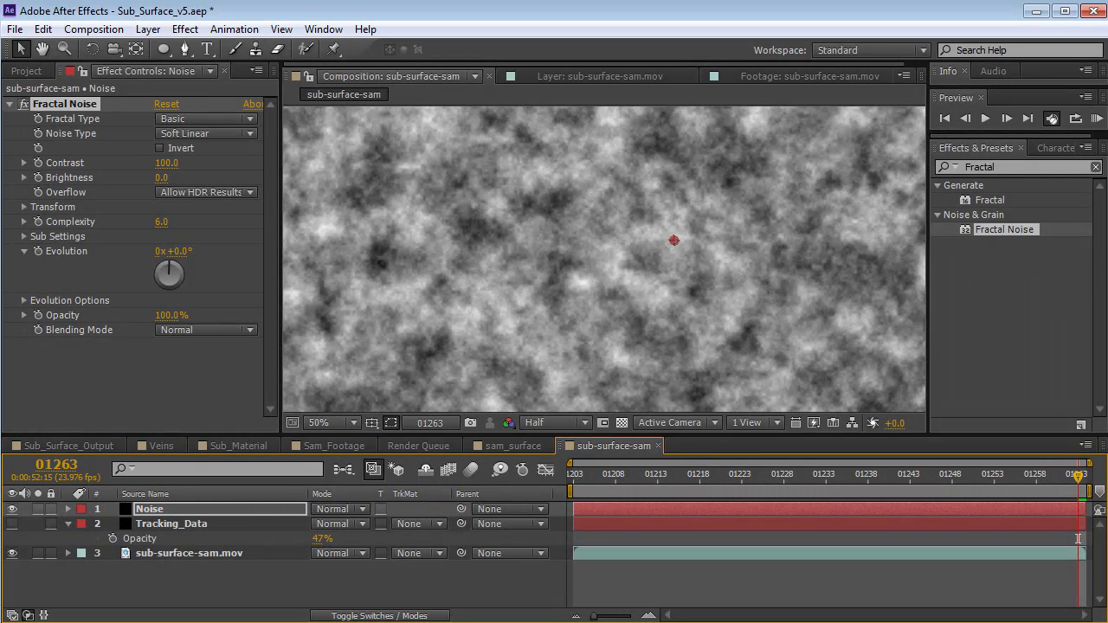
Step: Set the Fractal Noise type to Dynamic and its complexity to 9.7, trying different evolution values
click(208, 119)
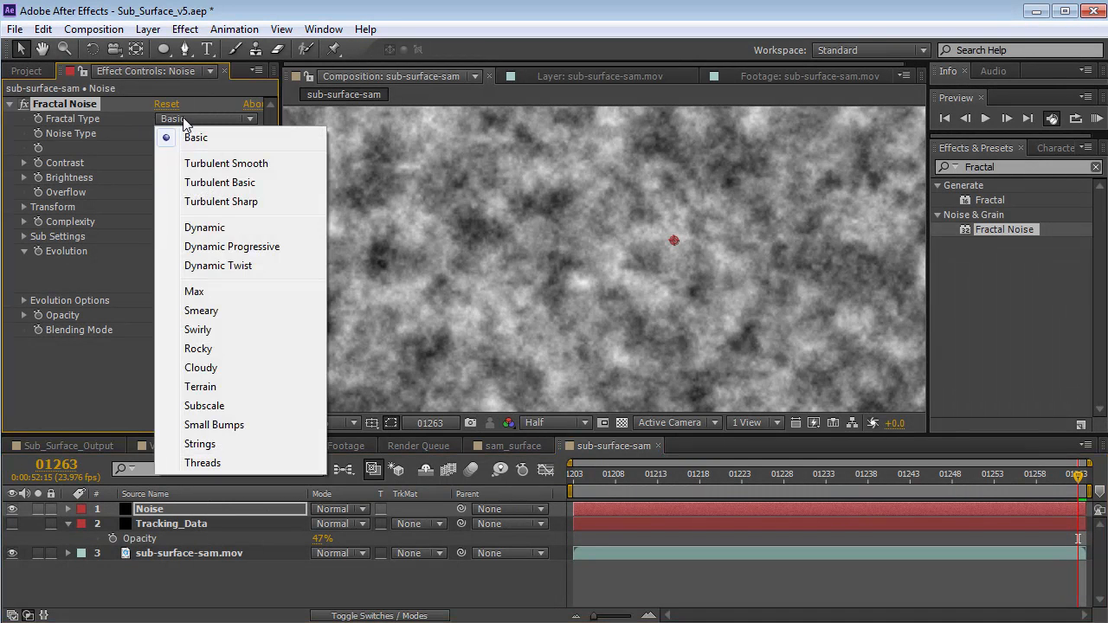
click(211, 227)
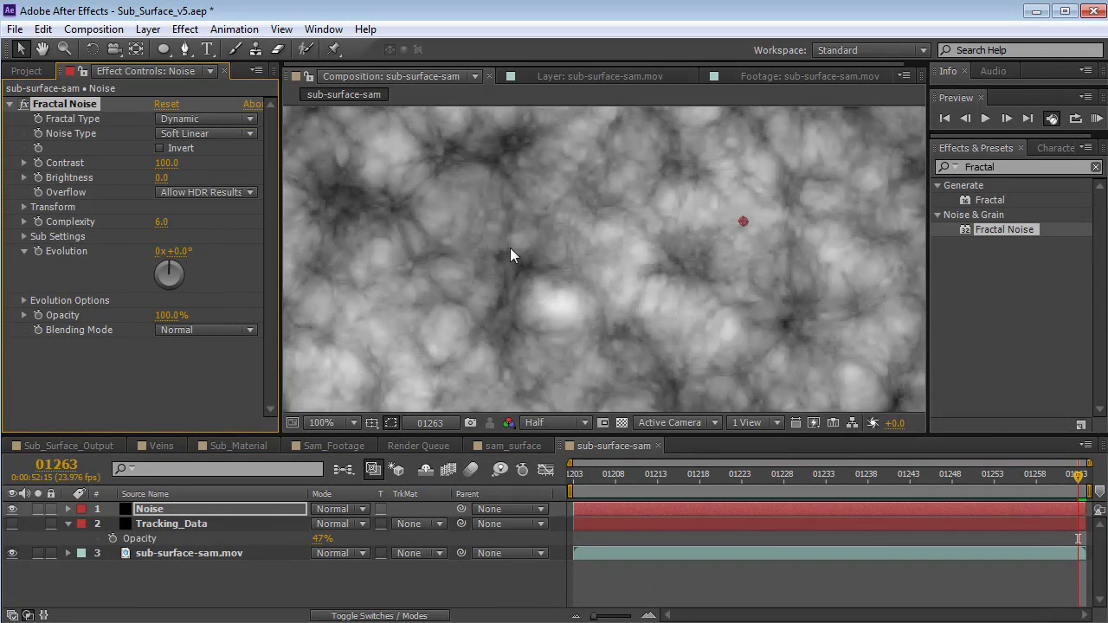
drag(177, 251, 241, 251)
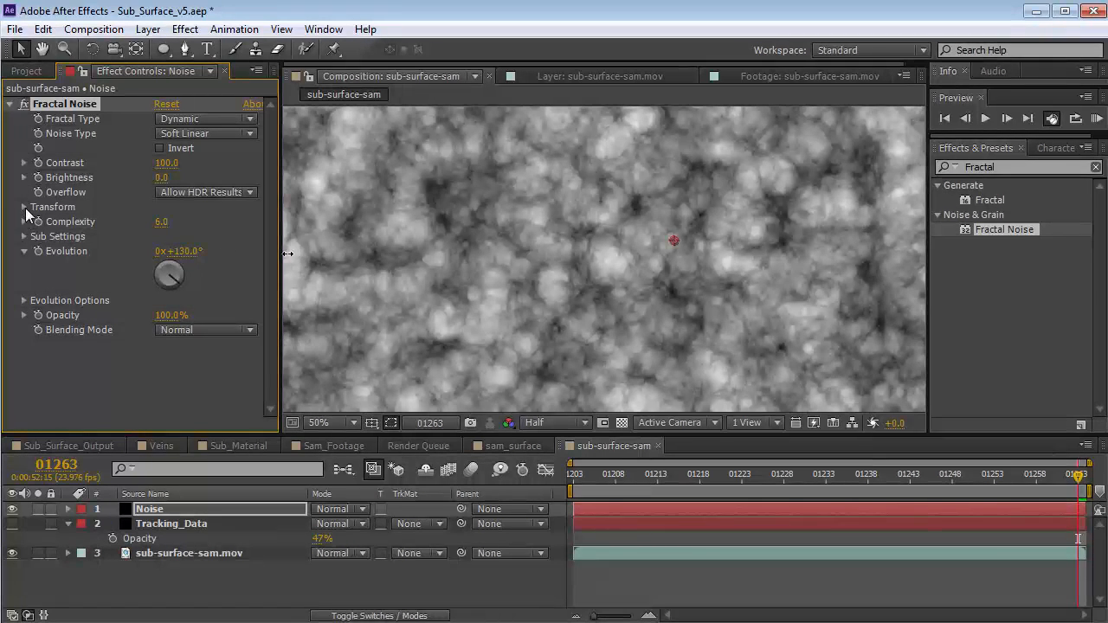
drag(164, 223, 462, 233)
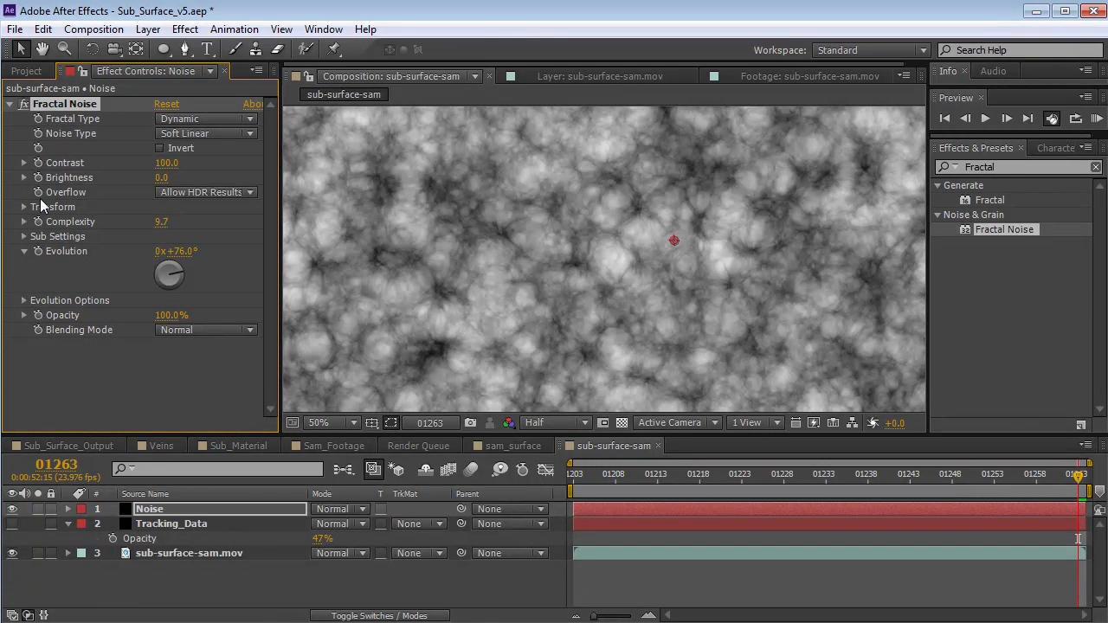
Step: Set the Fractal Noise transform scale to 262 and its evolution to 0x+297° at frame 01245
click(24, 208)
drag(166, 252, 291, 240)
scroll(754, 247, down, 1)
click(927, 492)
drag(177, 378, 407, 273)
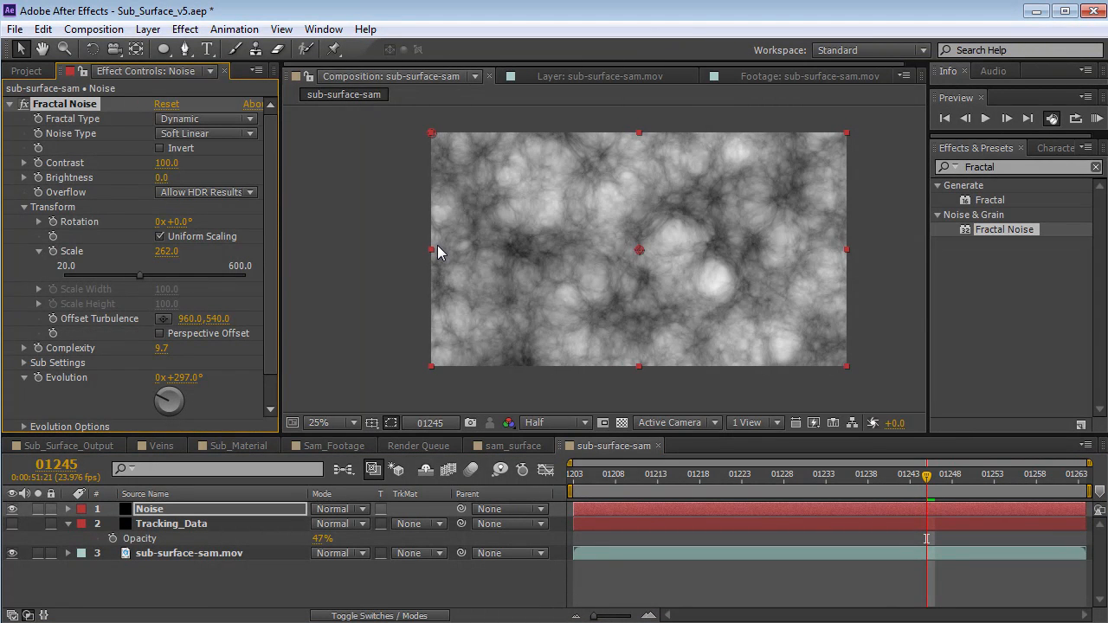
Step: Hide the Noise layer to expose the footage and go to the last frame, 01263, with the Pen tool active
click(12, 509)
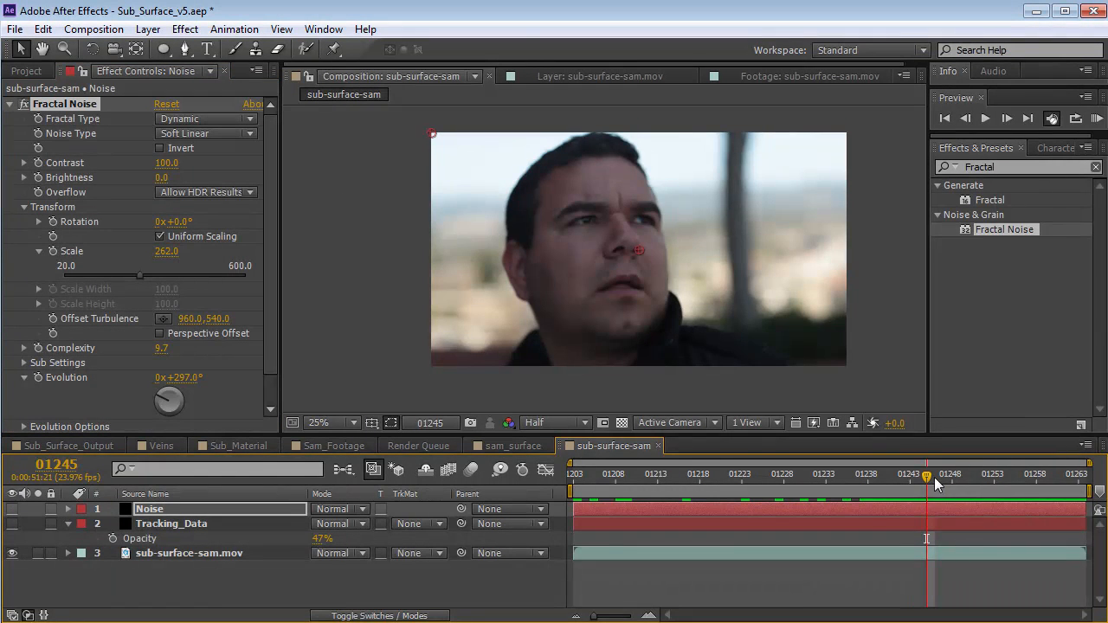
key(space)
click(185, 50)
click(12, 509)
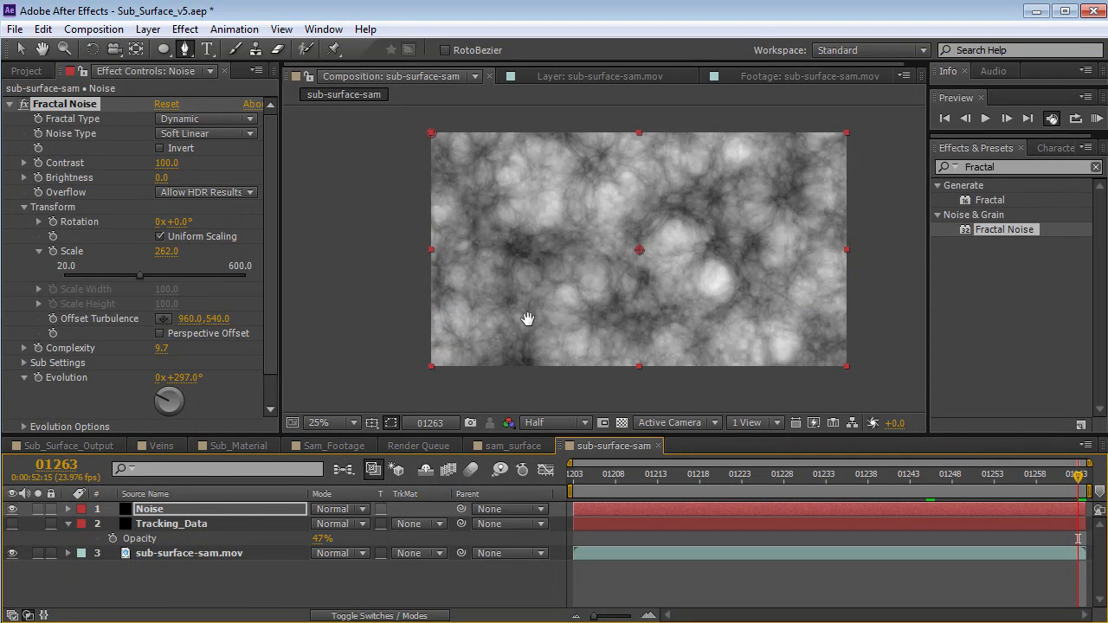
drag(527, 319, 531, 280)
drag(529, 185, 530, 248)
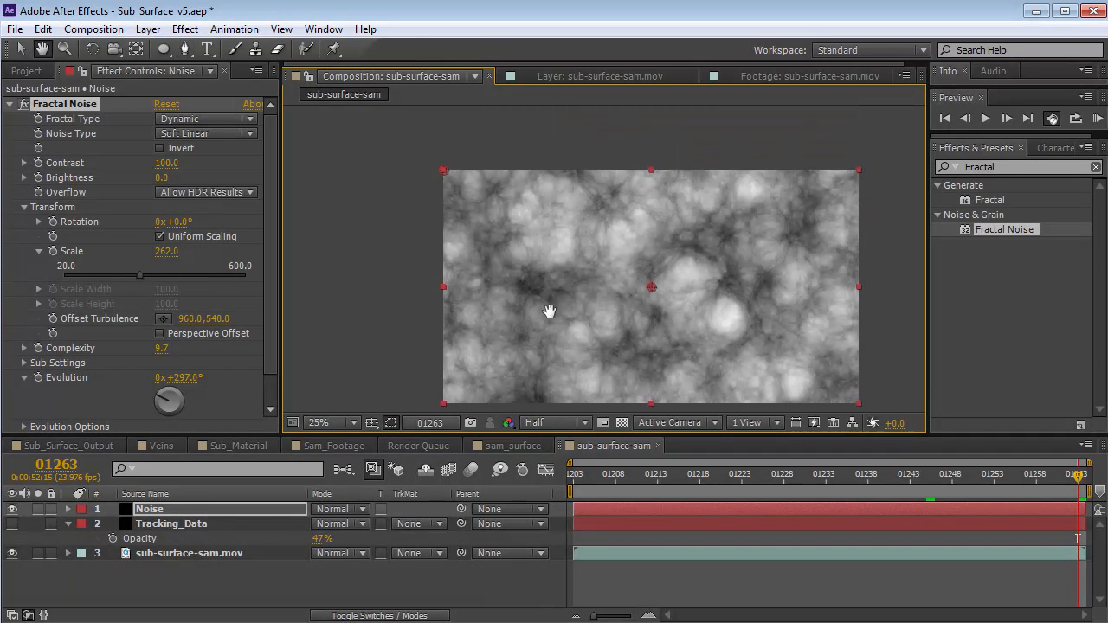
click(12, 510)
Step: Draw a closed curved mask on the Noise layer from the man's forehead around his cheek to the jaw, extending its corner near the chin downward
mouse_move(586, 340)
mouse_down()
mouse_move(569, 278)
mouse_move(575, 341)
mouse_up()
scroll(569, 281, up, 2)
key(grave)
click(486, 188)
drag(504, 262, 511, 279)
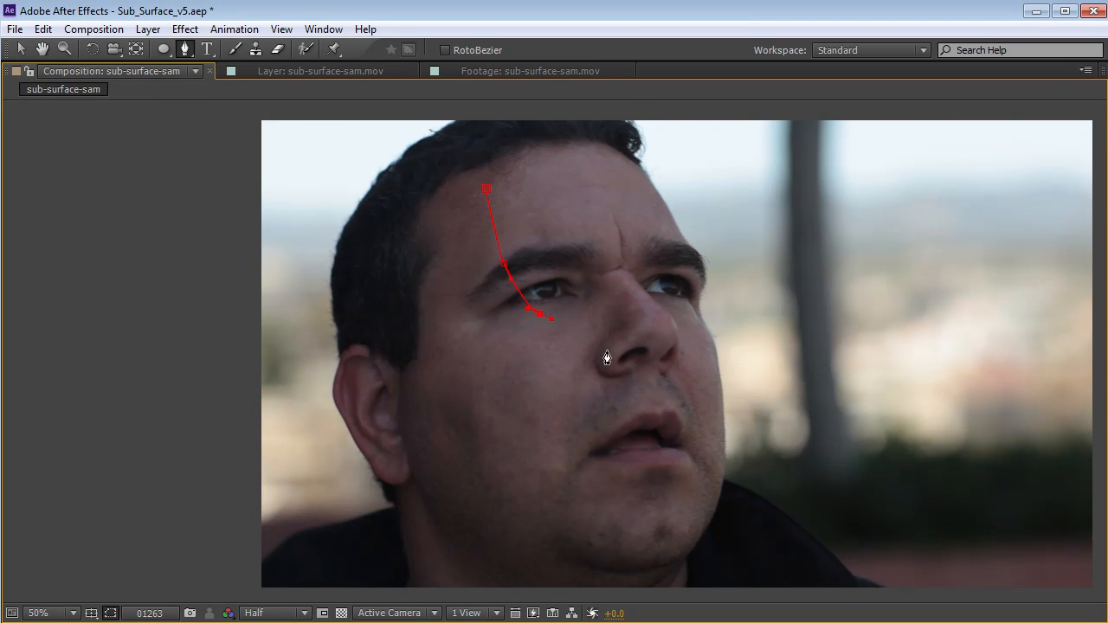
drag(543, 312, 554, 325)
drag(593, 362, 597, 379)
drag(578, 440, 579, 455)
drag(563, 504, 558, 513)
click(461, 518)
click(426, 445)
click(424, 305)
drag(431, 222, 440, 219)
click(486, 188)
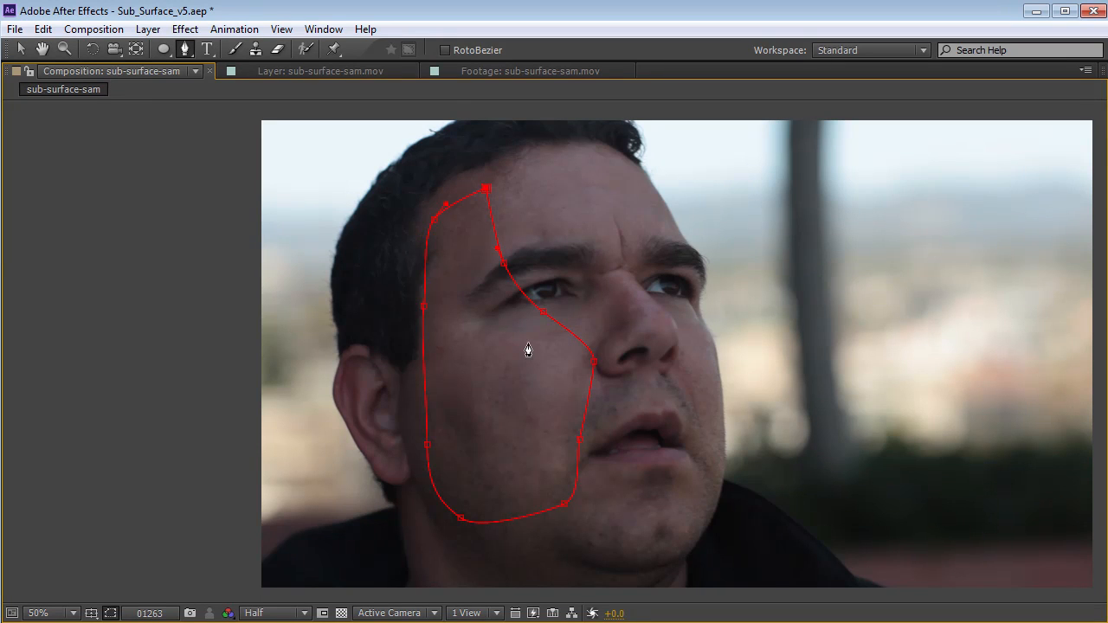
key(v)
drag(563, 509, 565, 528)
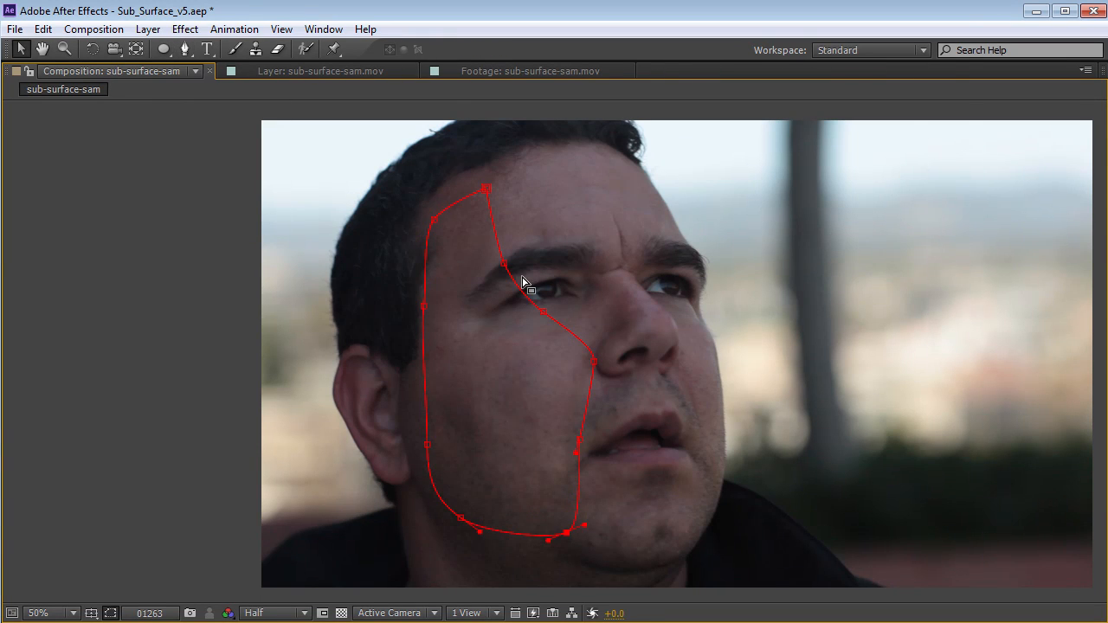
Step: Show the Noise layer again and feather its face mask by 164 pixels
key(grave)
click(12, 509)
click(597, 588)
click(603, 510)
key(f)
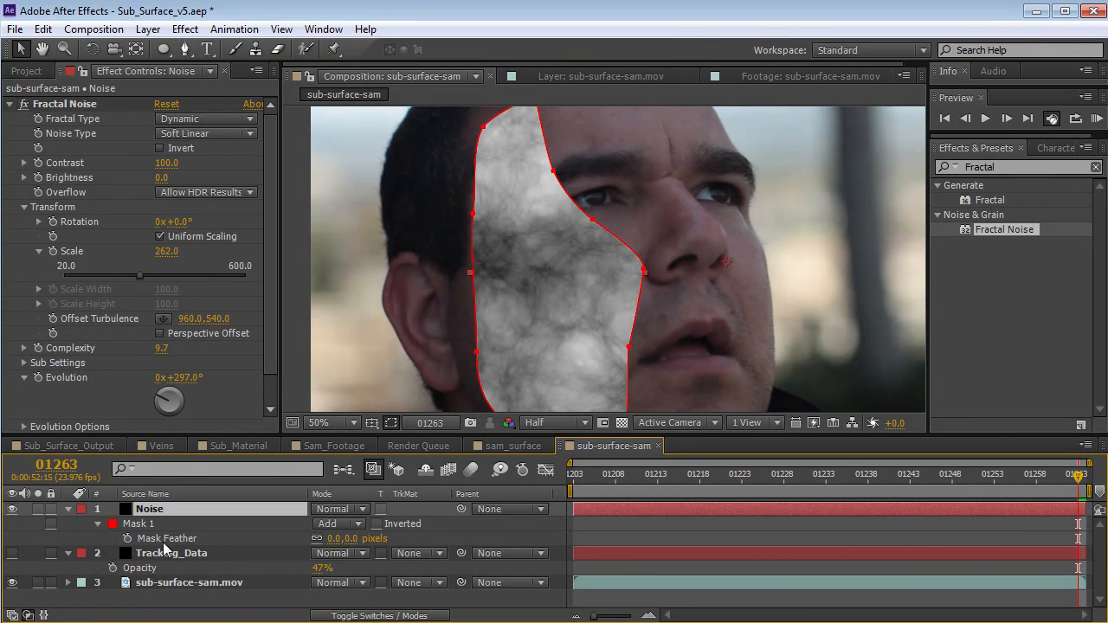
drag(354, 538, 486, 535)
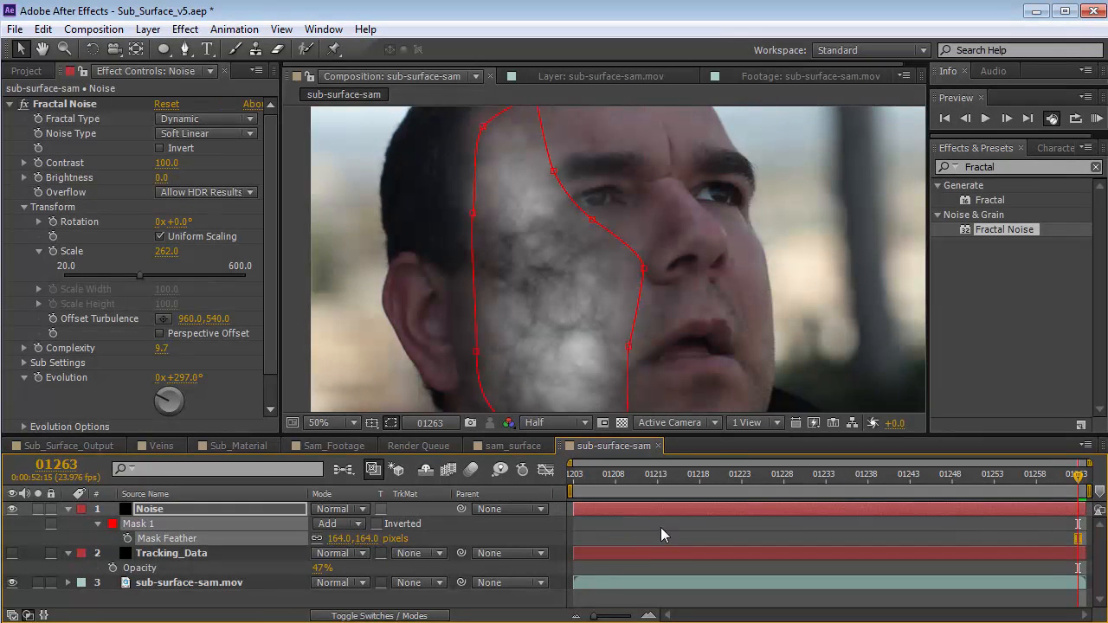
click(661, 535)
scroll(635, 303, down, 2)
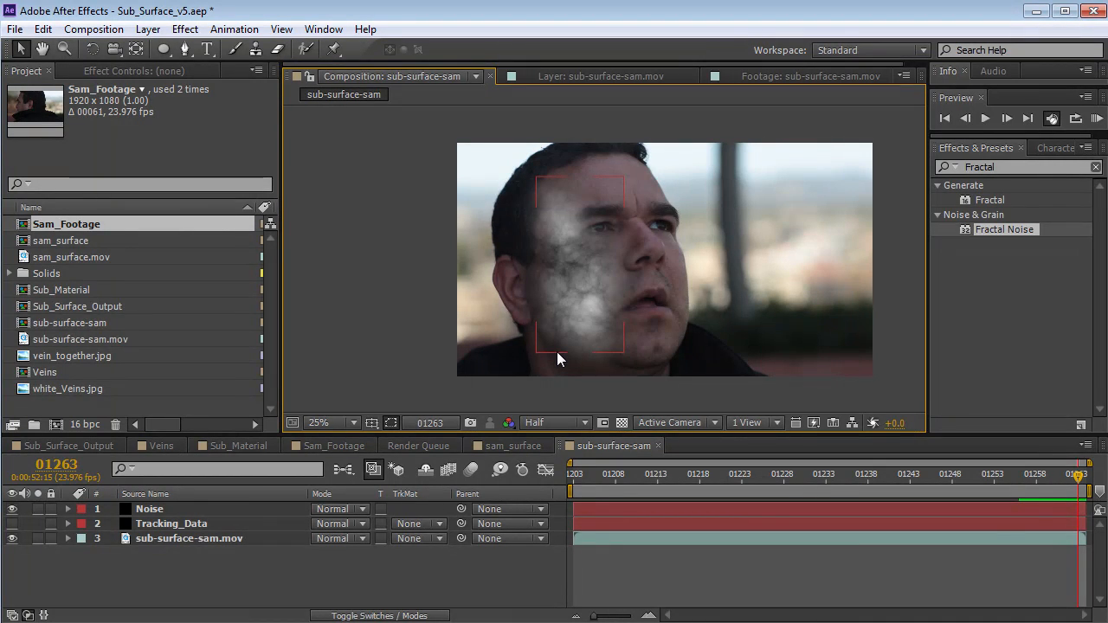
Step: Check the subsurface scattering hand reference in Firefox, return to the sub-surface-sam composition in After Effects and scrub its footage to the last frame
key(alt+Tab)
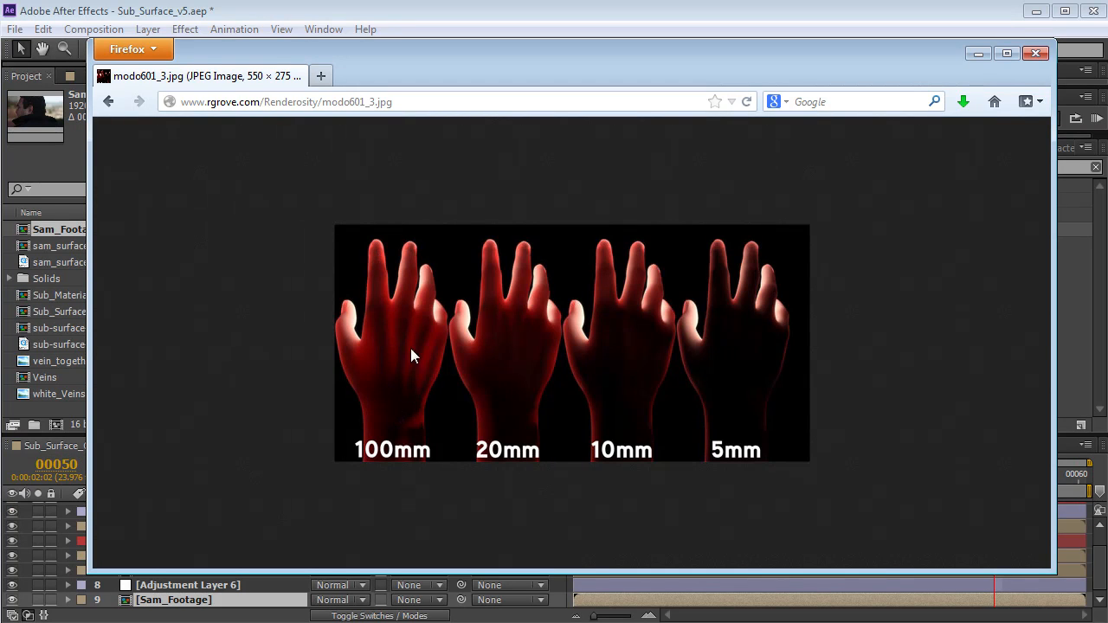
click(420, 11)
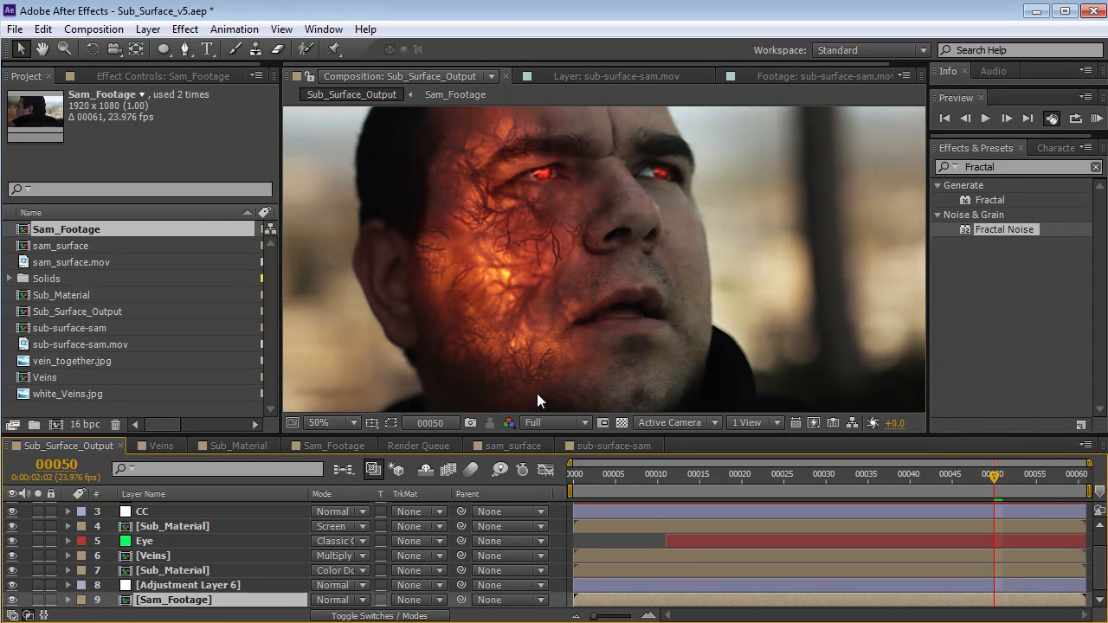
click(587, 444)
drag(1019, 474, 1051, 527)
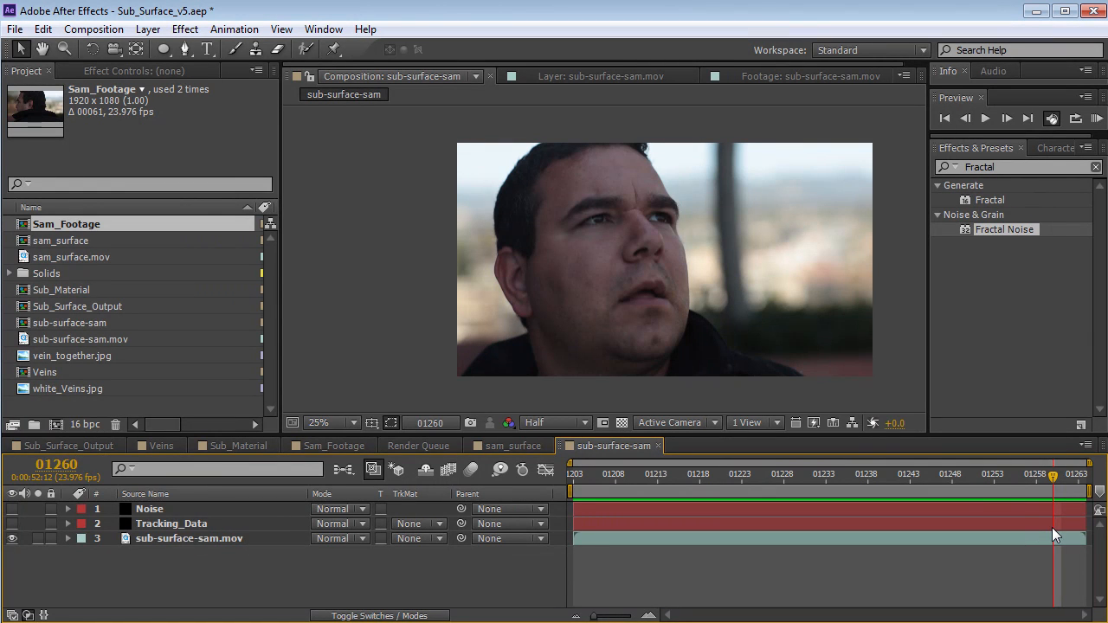
drag(991, 480, 879, 482)
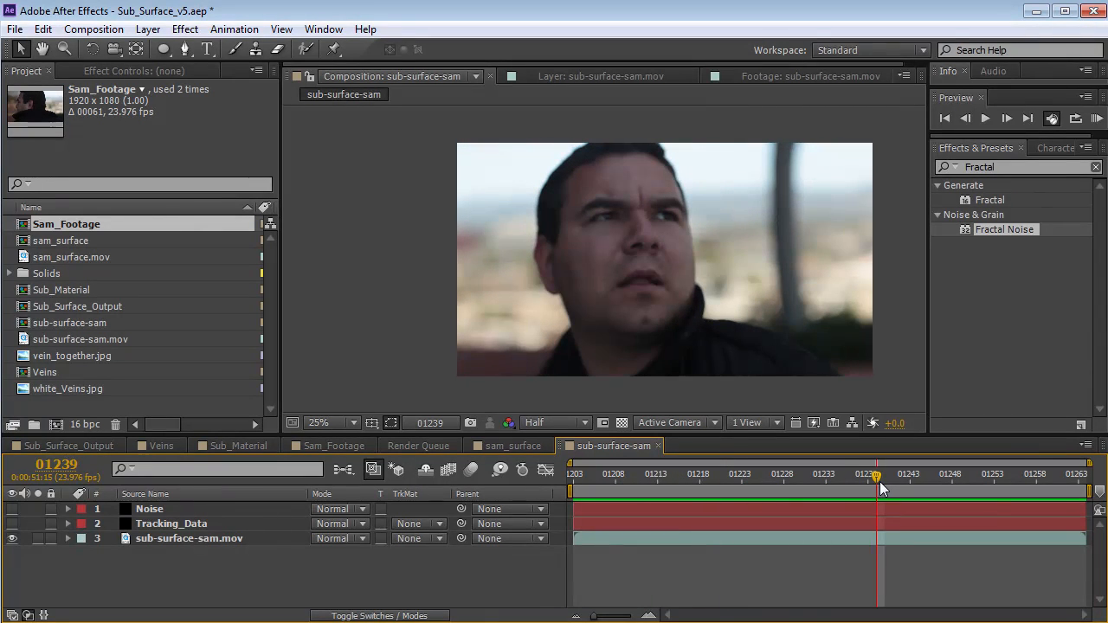
key(End)
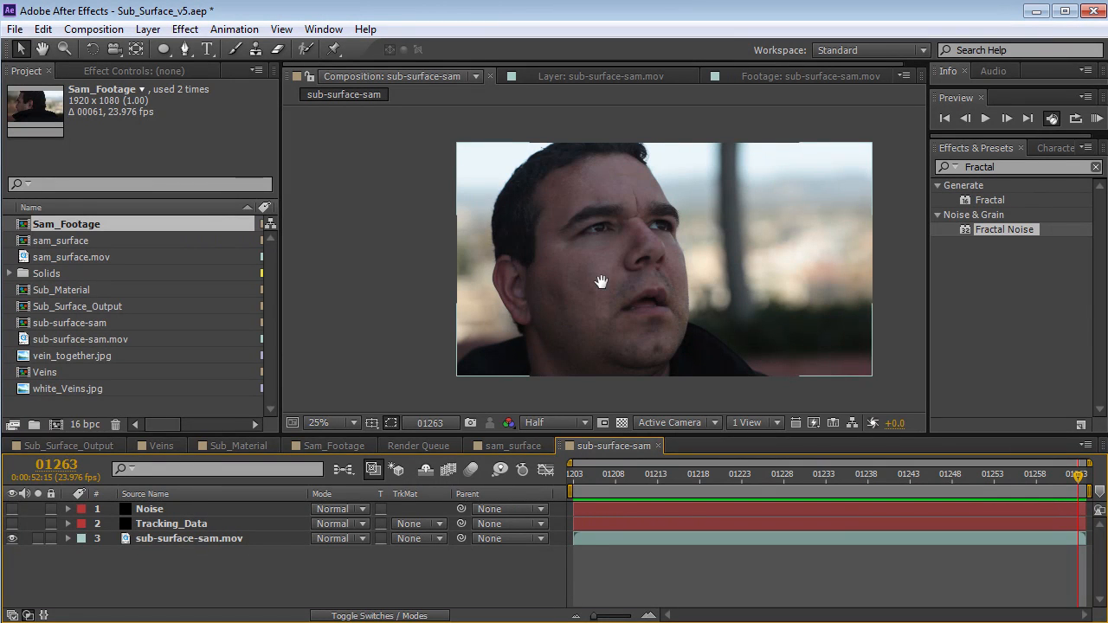
drag(602, 284, 598, 263)
Step: Preview the vein_together.jpg and white_Veins.jpg source images and return to the sub-surface-sam composition view
click(78, 355)
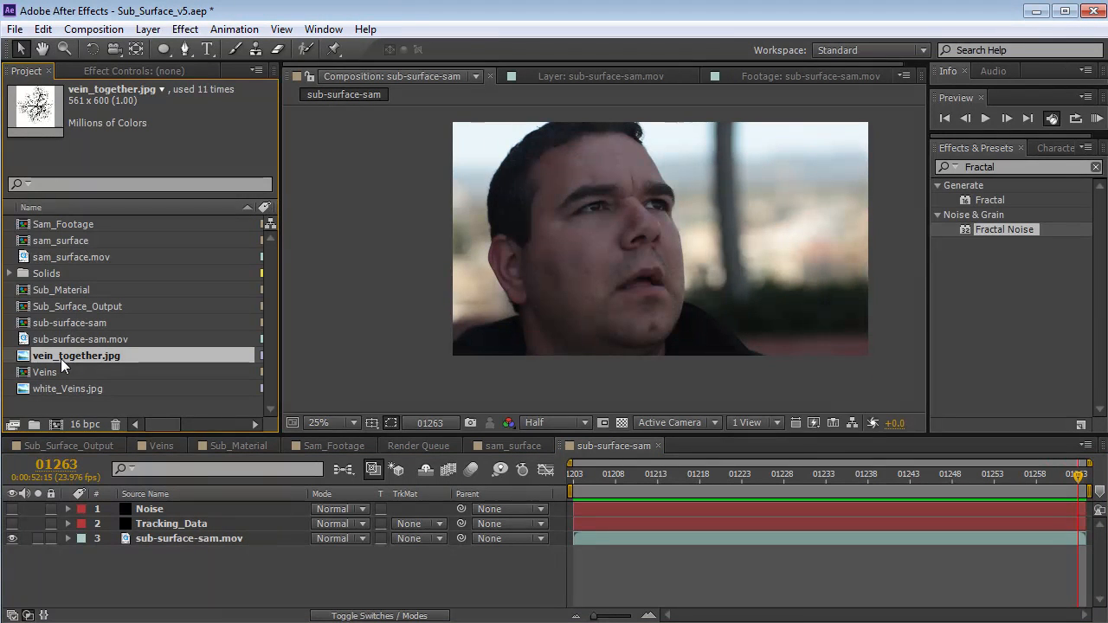
double_click(85, 359)
double_click(39, 390)
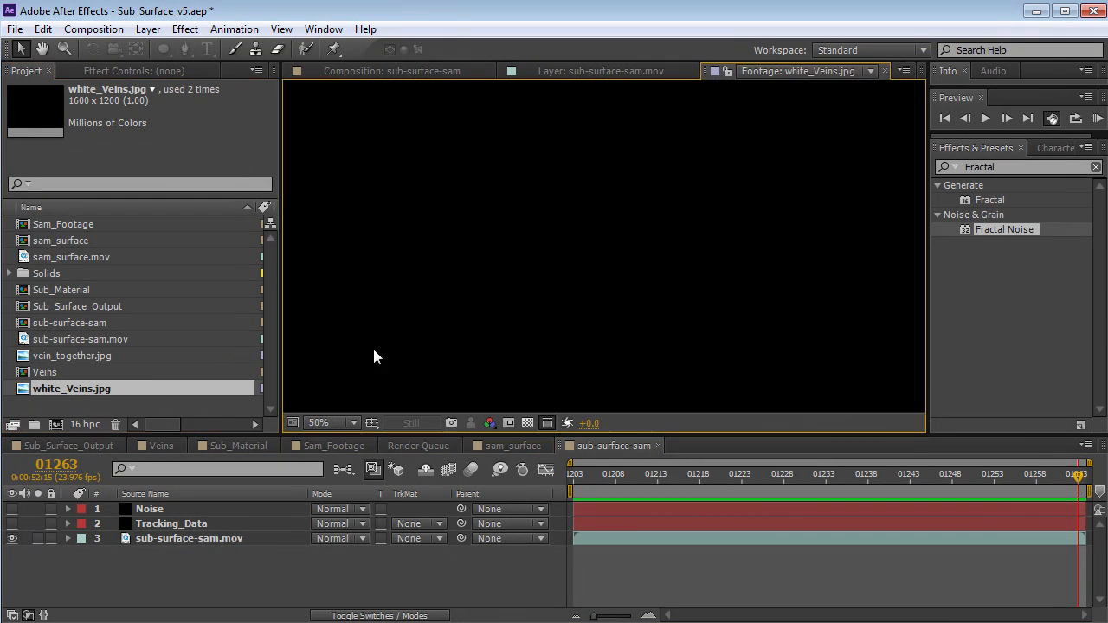
click(358, 76)
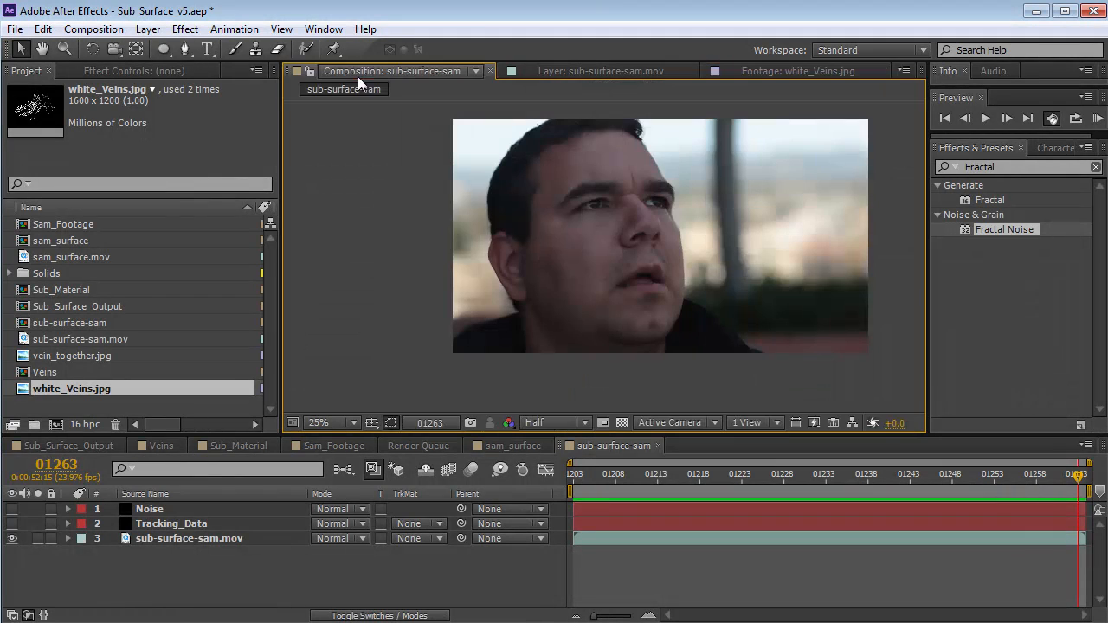
Step: Add vein_together.jpg to the composition over the face and set its blending mode to Multiply
click(68, 355)
drag(65, 354, 647, 246)
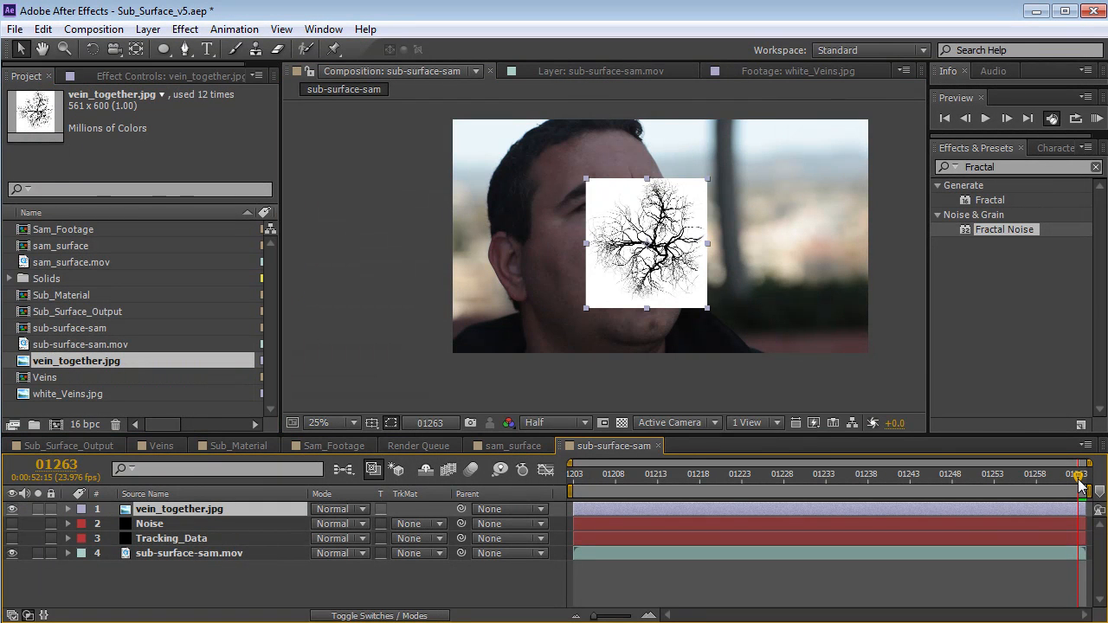
click(340, 515)
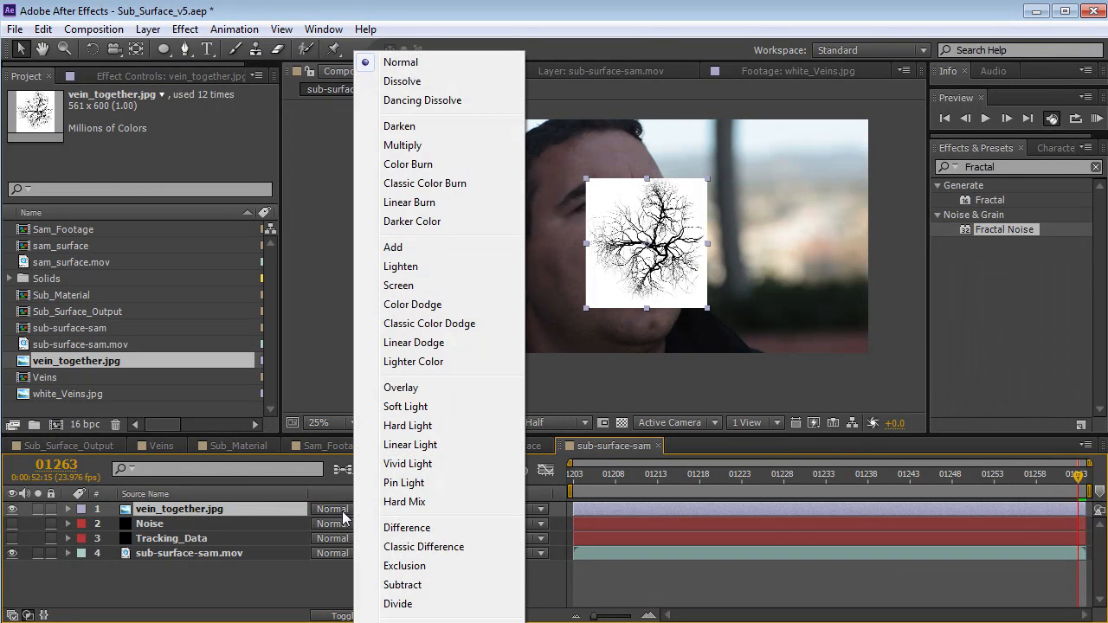
click(388, 149)
Step: Move and rotate the vein_together.jpg layer so the veins spread around the man's eye and brow nearer the ear
key(period)
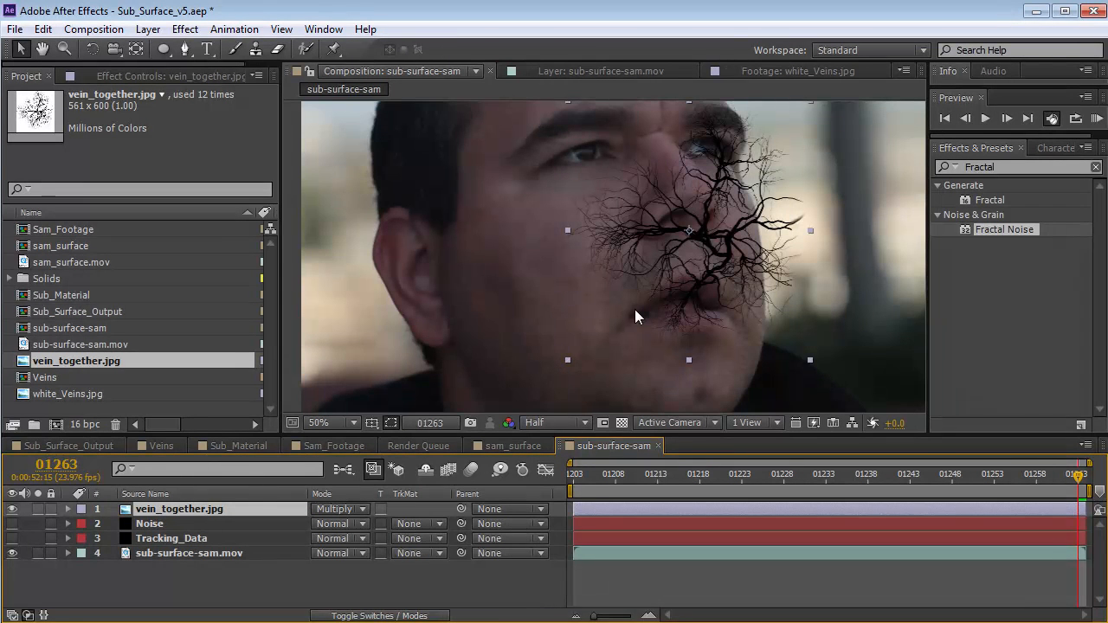
key(space)
key(v)
drag(710, 308, 543, 236)
key(w)
drag(546, 235, 596, 205)
key(v)
drag(729, 225, 695, 229)
Step: Duplicate the vein layer, placing the copy on the lower cheek beside the mouth, rotated and scaled down
drag(588, 254, 640, 424)
key(ctrl+d)
key(w)
key(v)
drag(675, 266, 642, 302)
Step: Duplicate the vein layer again and place the rotated copy over the ear and side of the face
drag(613, 355, 457, 289)
key(ctrl+d)
drag(511, 337, 576, 389)
key(w)
drag(529, 354, 491, 379)
key(v)
drag(481, 306, 454, 299)
key(w)
key(v)
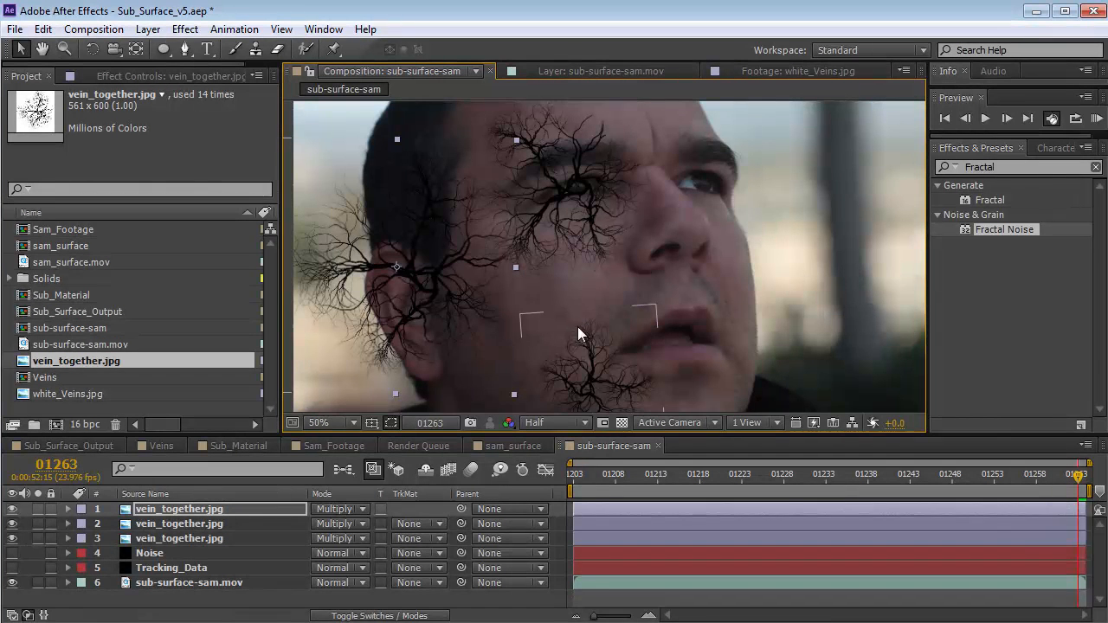
Step: Add white_Veins.jpg to the composition as a layer with the Invert effect and Multiply blending mode
click(56, 395)
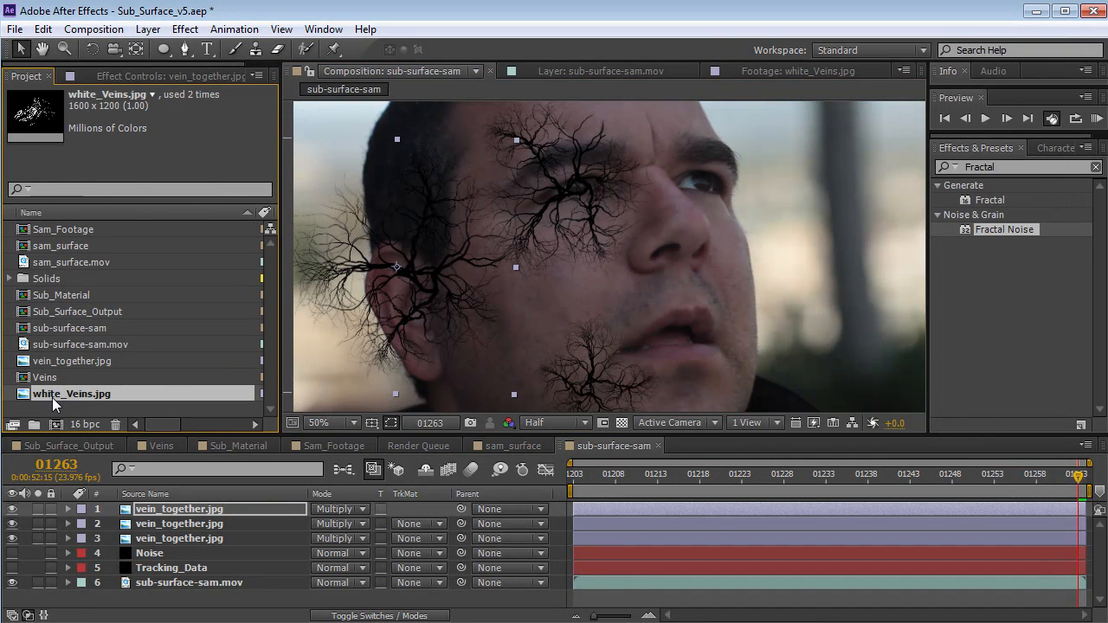
drag(73, 400, 433, 223)
click(185, 29)
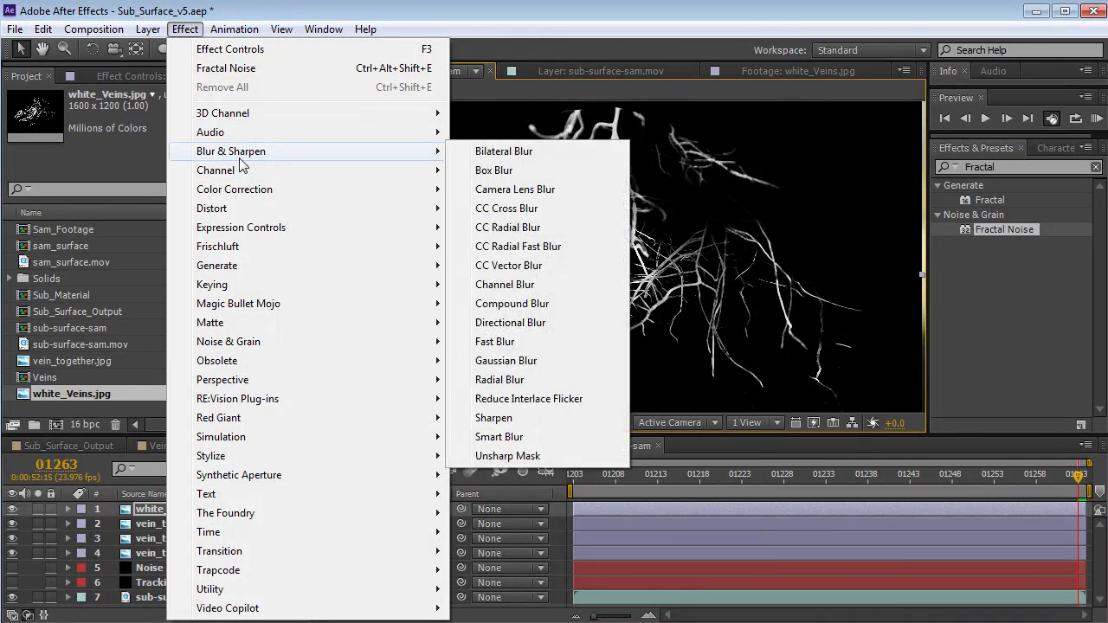
mouse_move(241, 171)
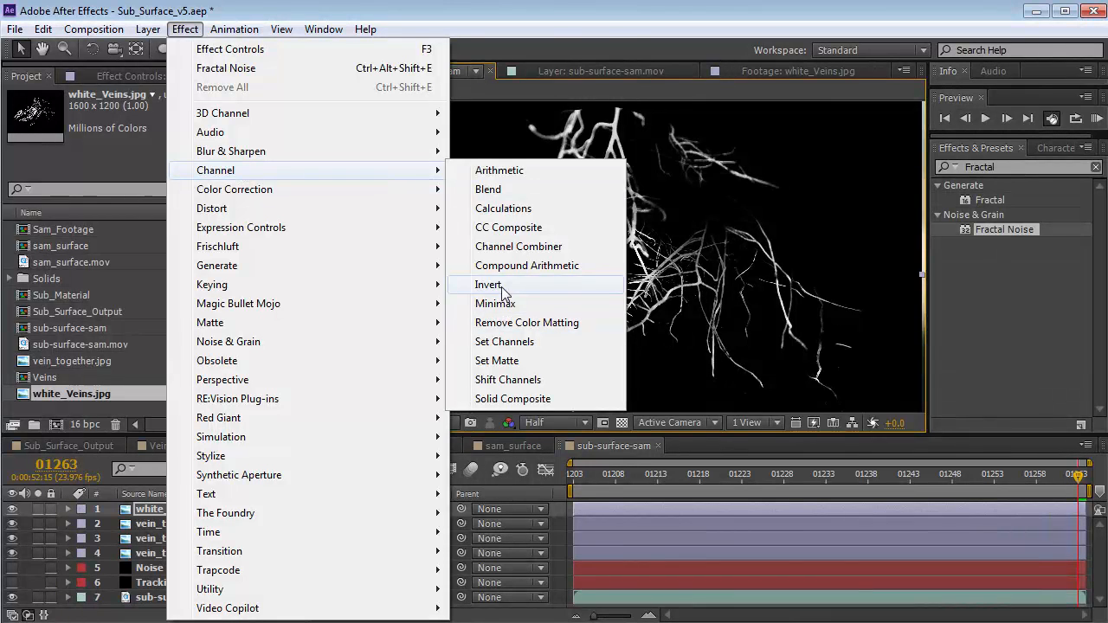
click(500, 285)
click(337, 510)
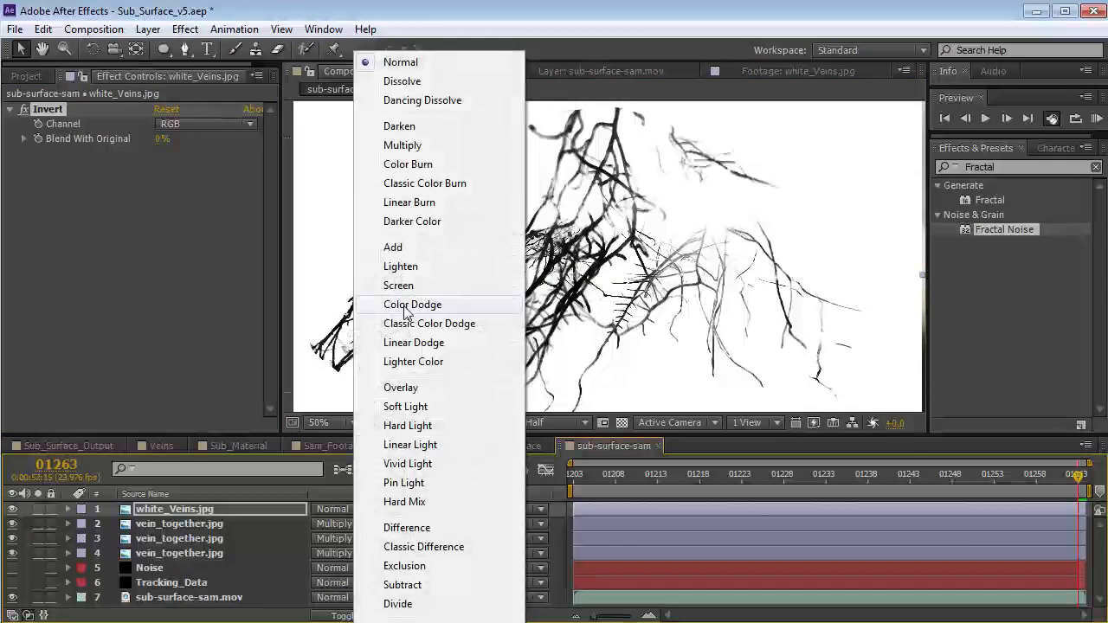
click(407, 147)
Step: Scale the white_Veins.jpg layer to 66%, rotate it and position its veins over the cheek
key(s)
drag(354, 525, 340, 525)
key(w)
drag(596, 326, 632, 292)
key(v)
drag(569, 276, 526, 243)
Step: Apply Fast Blur to the white_Veins.jpg layer with a blurriness of 20
click(185, 30)
mouse_move(289, 151)
click(498, 340)
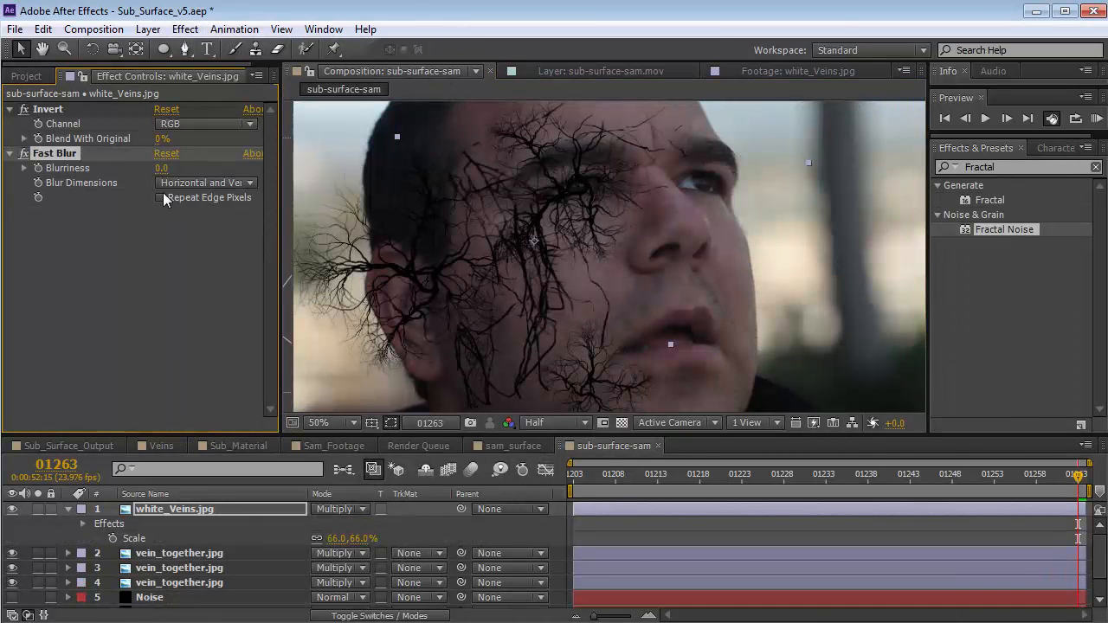
drag(164, 168, 172, 167)
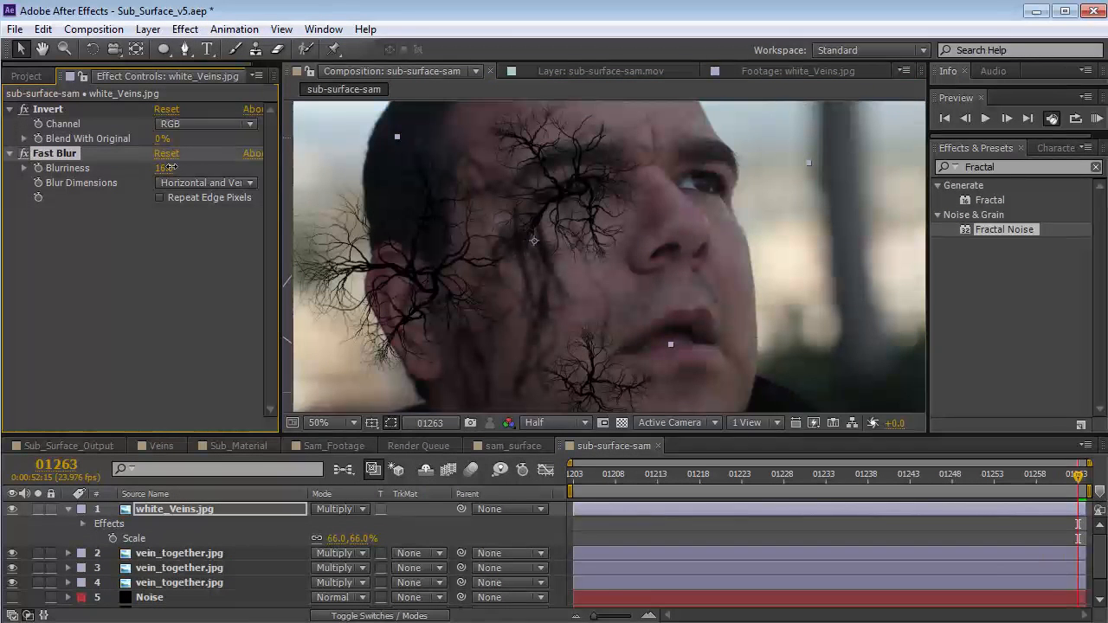
Step: Fine-tune the rotation and position of the blurred white_Veins.jpg layer on the cheek and lower its opacity to 65%
key(w)
drag(578, 351, 599, 339)
key(v)
drag(550, 243, 543, 243)
key(t)
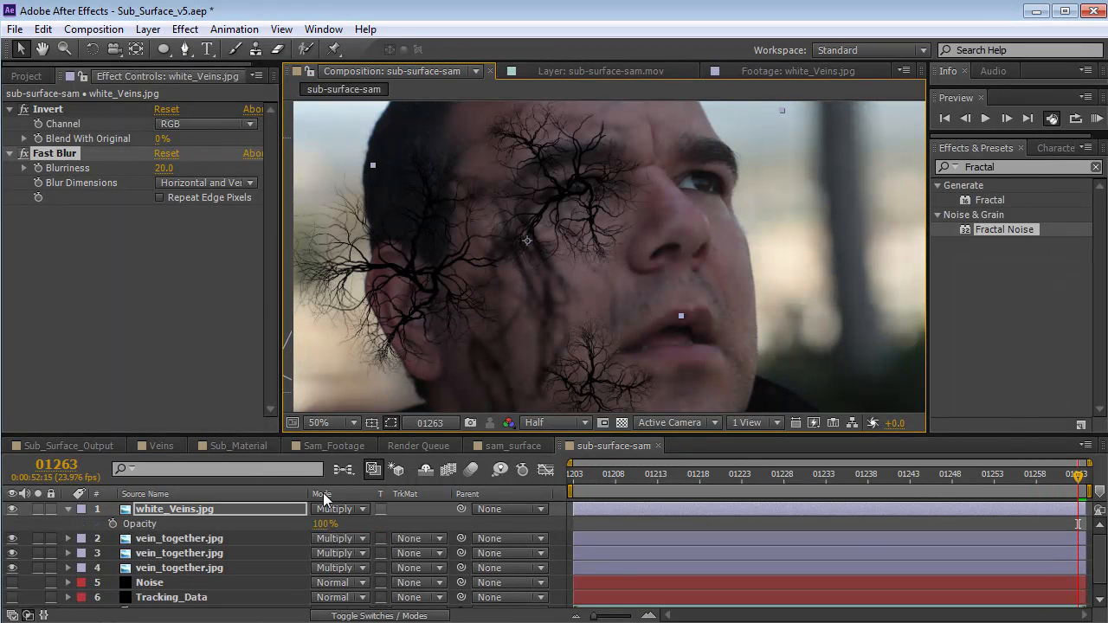
drag(321, 525, 292, 530)
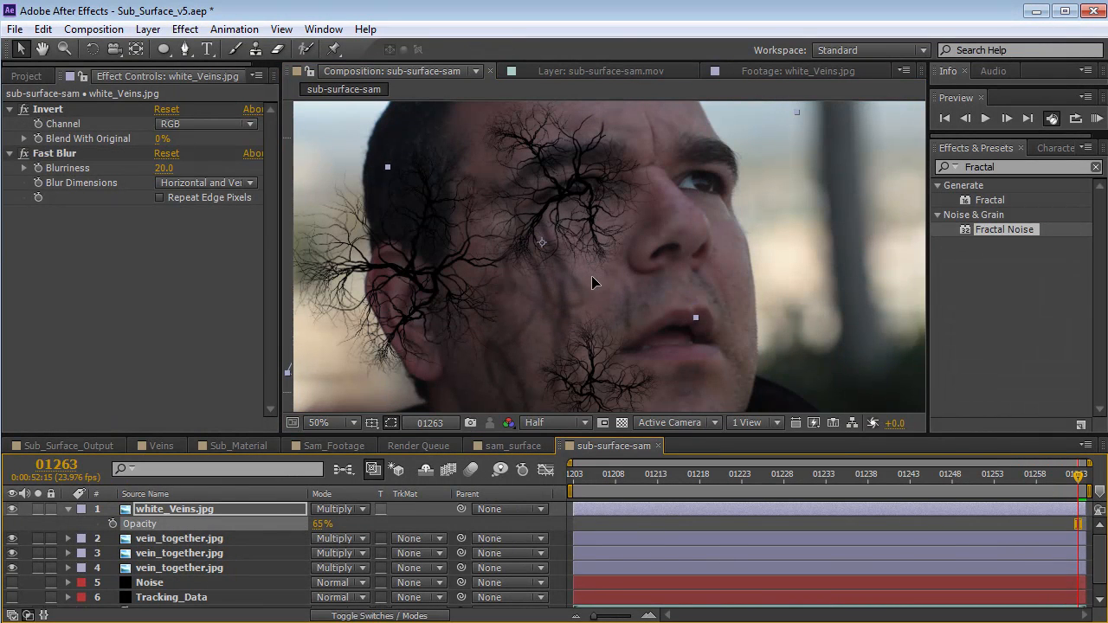
Step: Duplicate the small vein layer beside the mouth and place the enlarged copy over the lower cheek near the ear
click(172, 554)
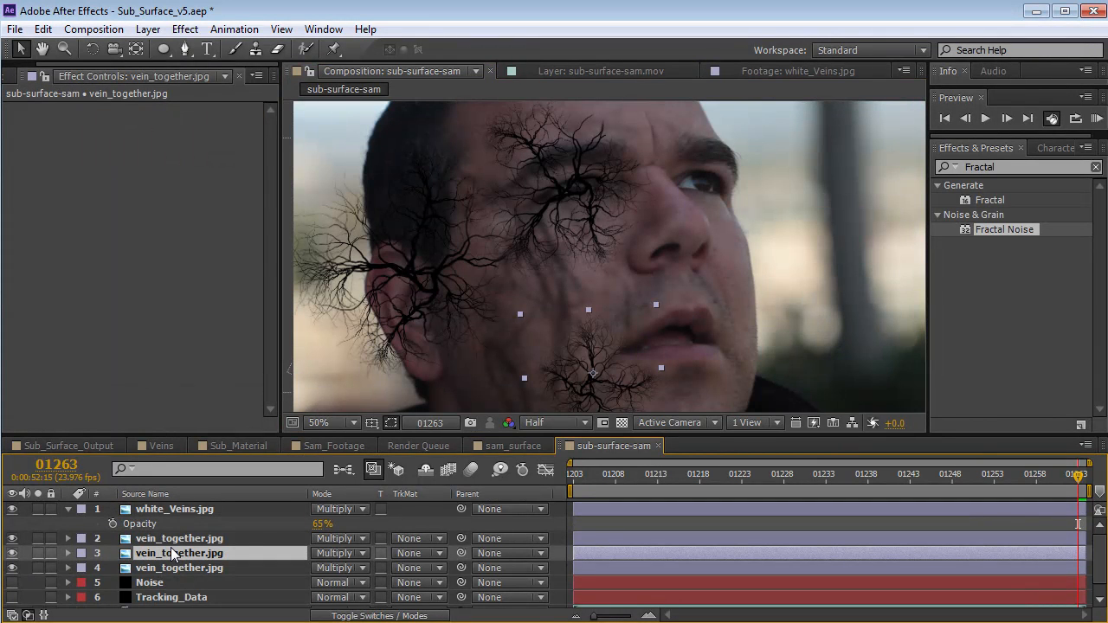
key(ctrl+d)
drag(640, 334, 577, 247)
drag(503, 357, 538, 340)
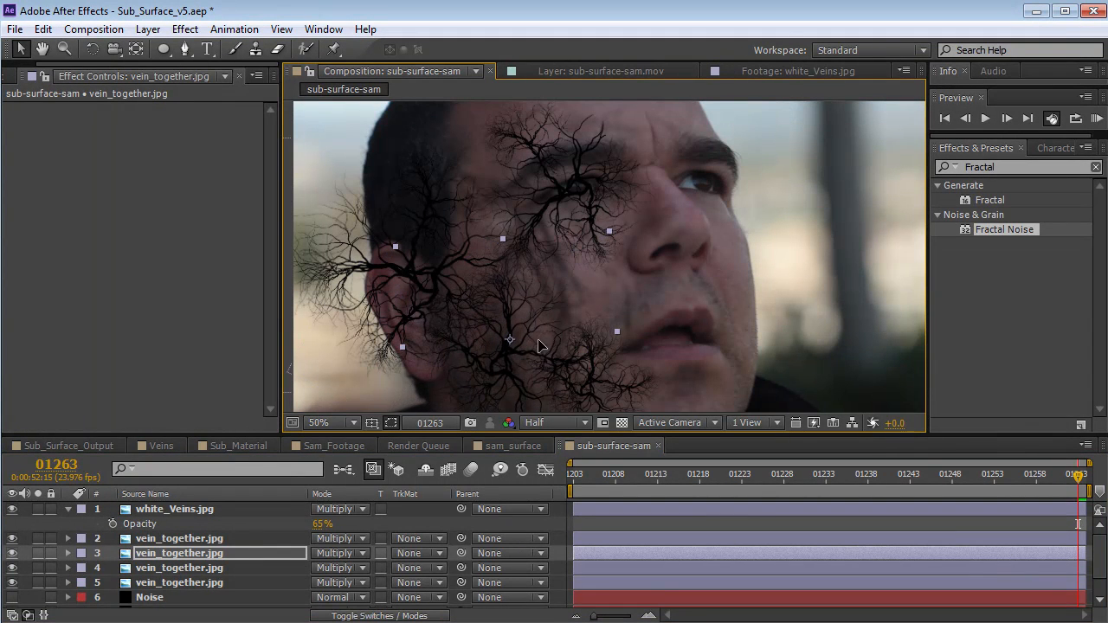
Step: Apply Fast Blur to the enlarged vein copy with Repeat Edge Pixels on and blurriness 6, and inspect the softened veins up close
click(184, 28)
click(216, 69)
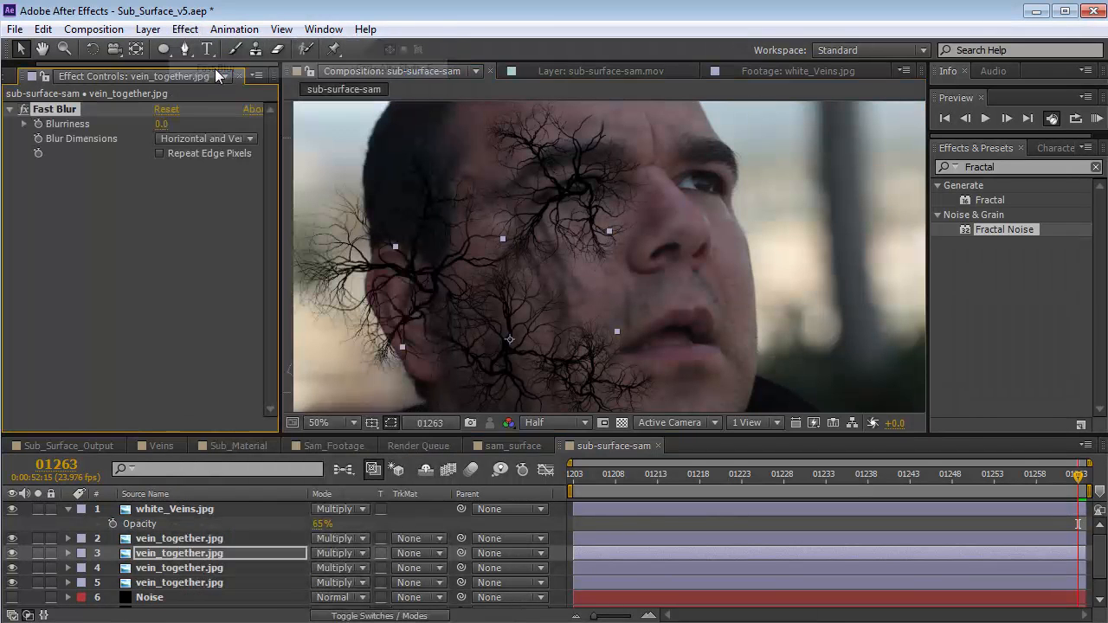
click(160, 153)
drag(159, 124, 163, 124)
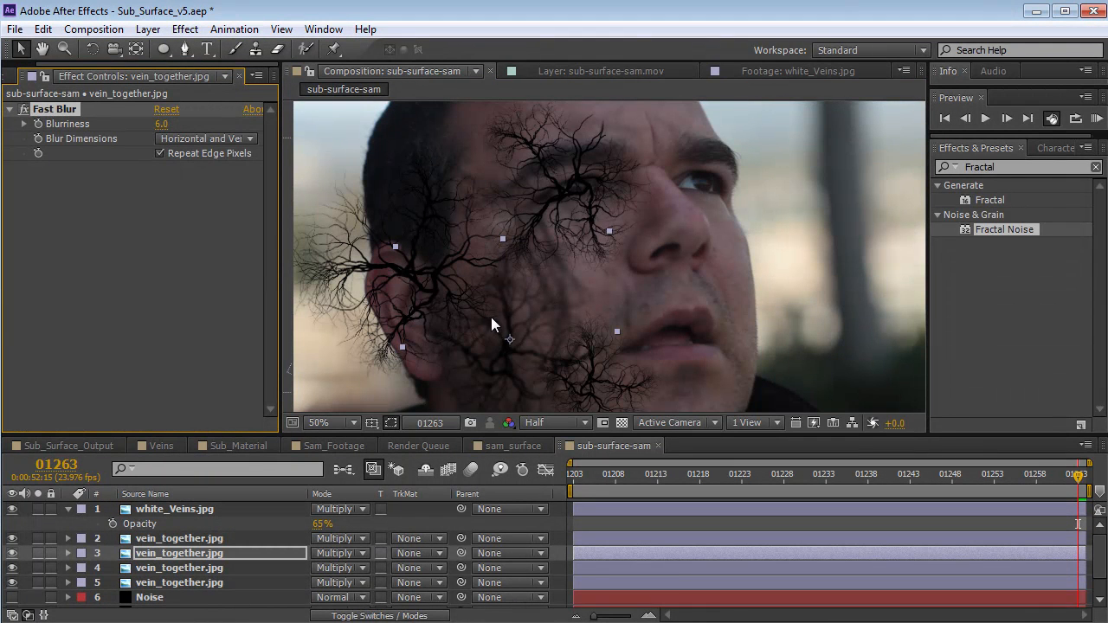
click(565, 345)
key(period)
drag(559, 362, 658, 298)
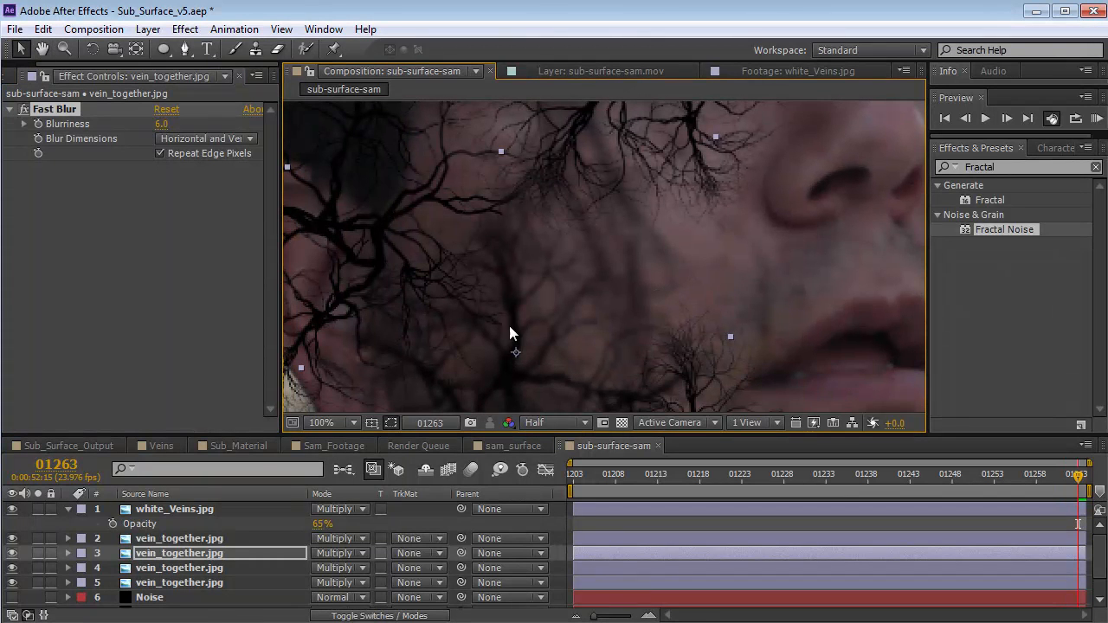
key(comma)
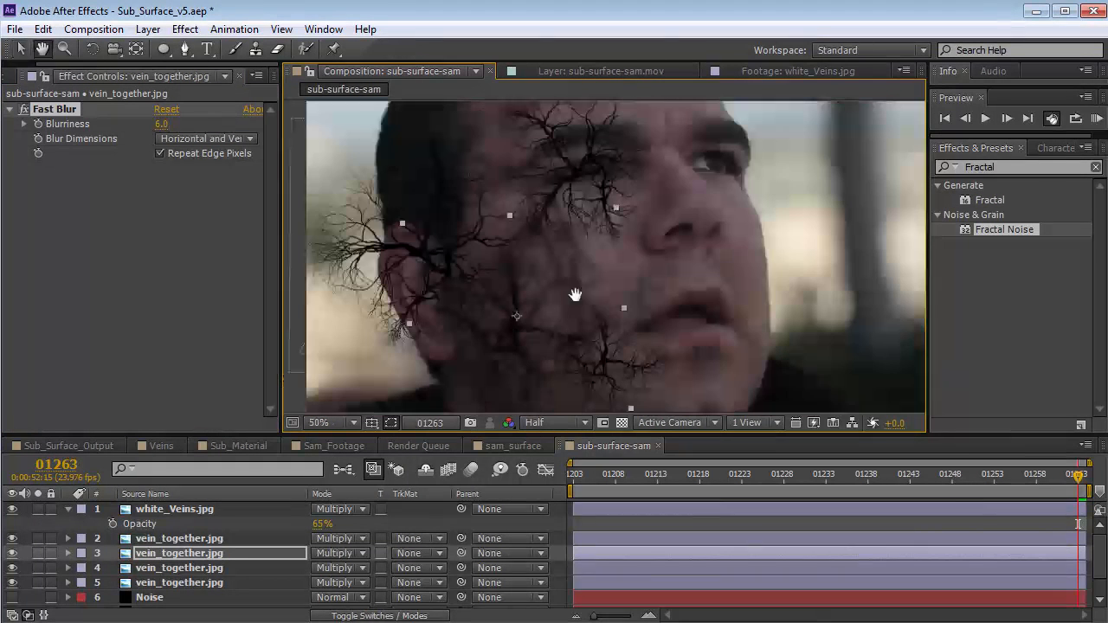
Step: Rename the blurred vein_together.jpg layer as Blurred
click(190, 557)
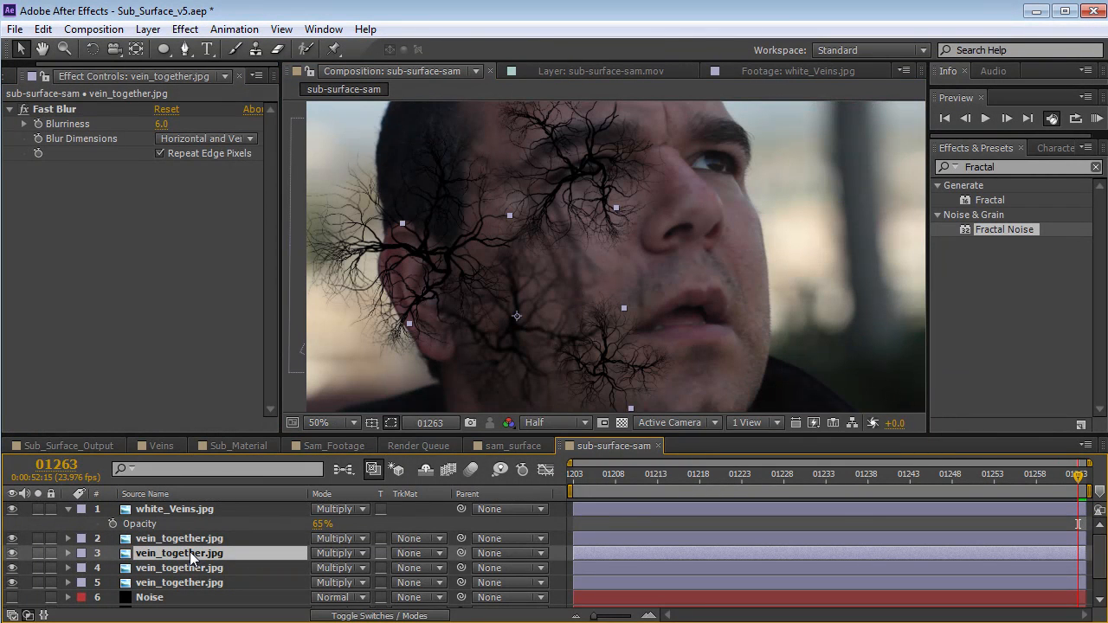
key(Return)
text(Blurred)
key(Return)
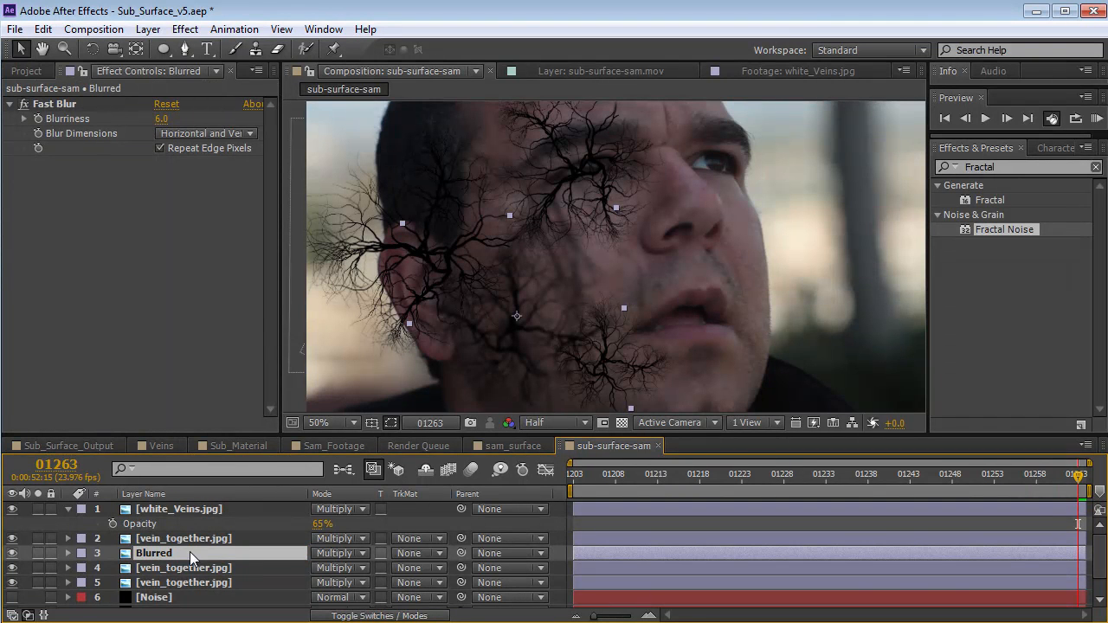
Step: Duplicate the Blurred layer, rotate the copy and place it across the nose and upper lip
key(ctrl+d)
key(w)
drag(538, 335, 683, 332)
key(v)
mouse_move(664, 248)
mouse_down()
mouse_move(667, 265)
mouse_move(652, 251)
mouse_move(660, 255)
mouse_up()
click(638, 524)
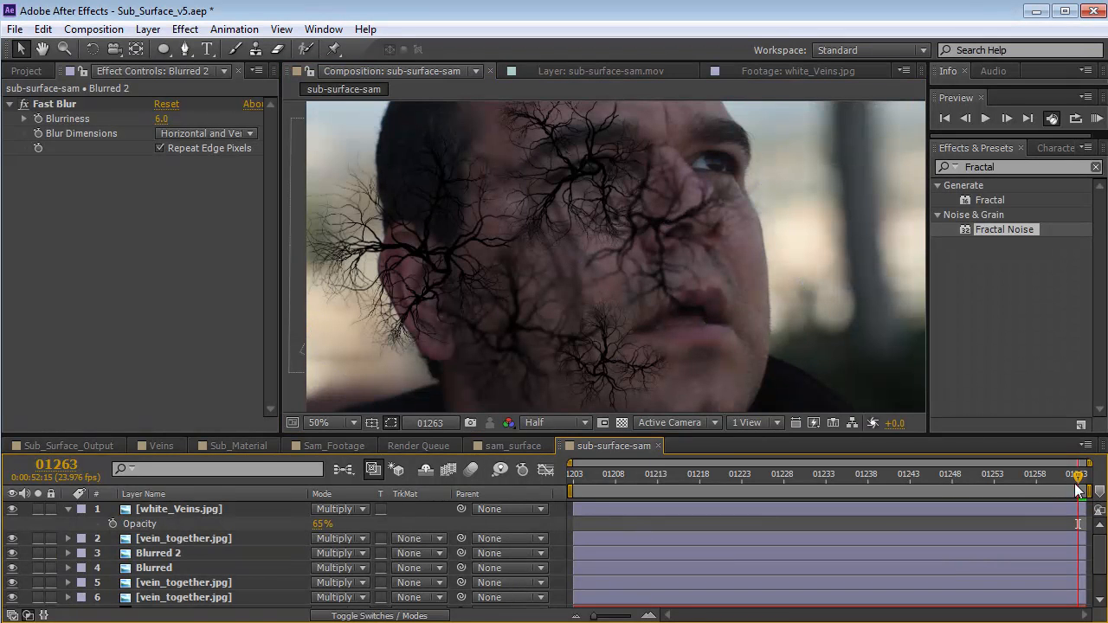
Step: Review the combined veins on the face in an enlarged view and collapse the white_Veins.jpg layer's properties
key(grave)
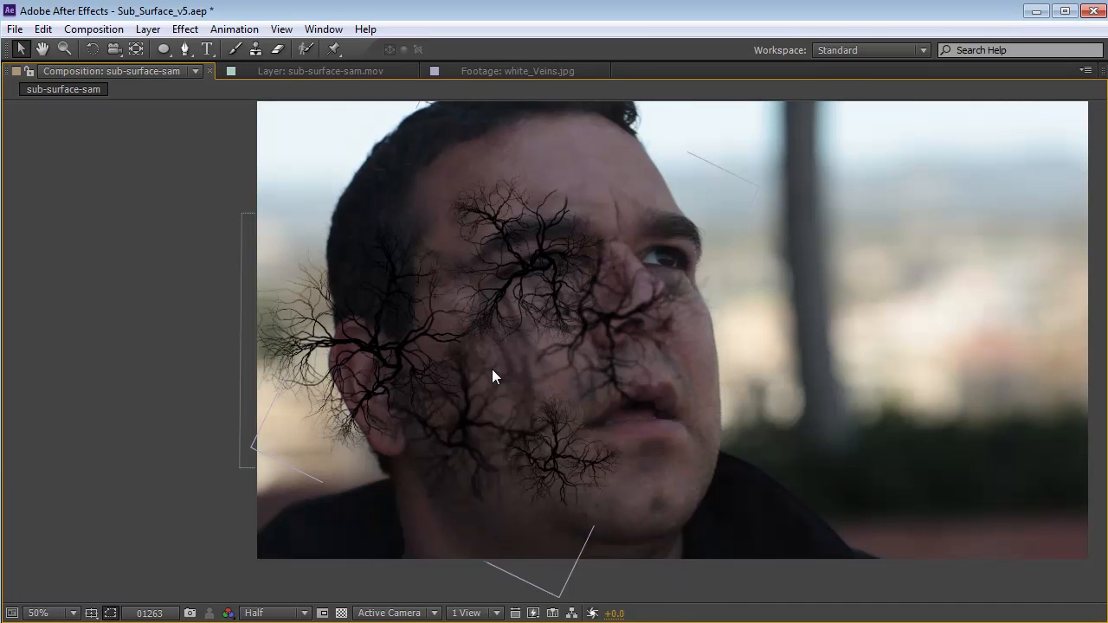
key(grave)
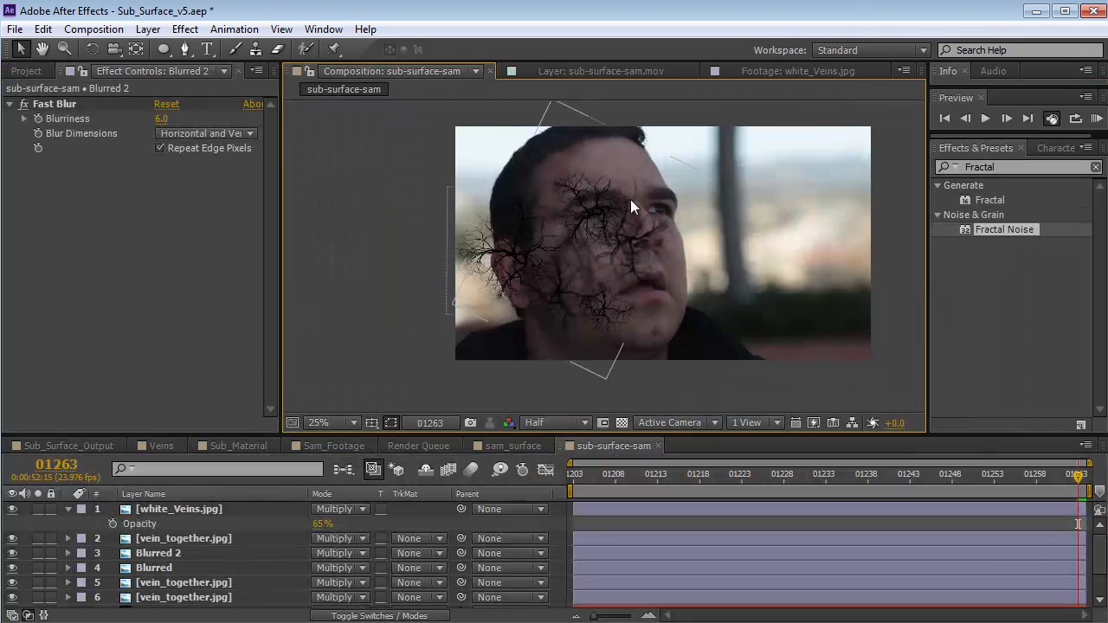
click(69, 510)
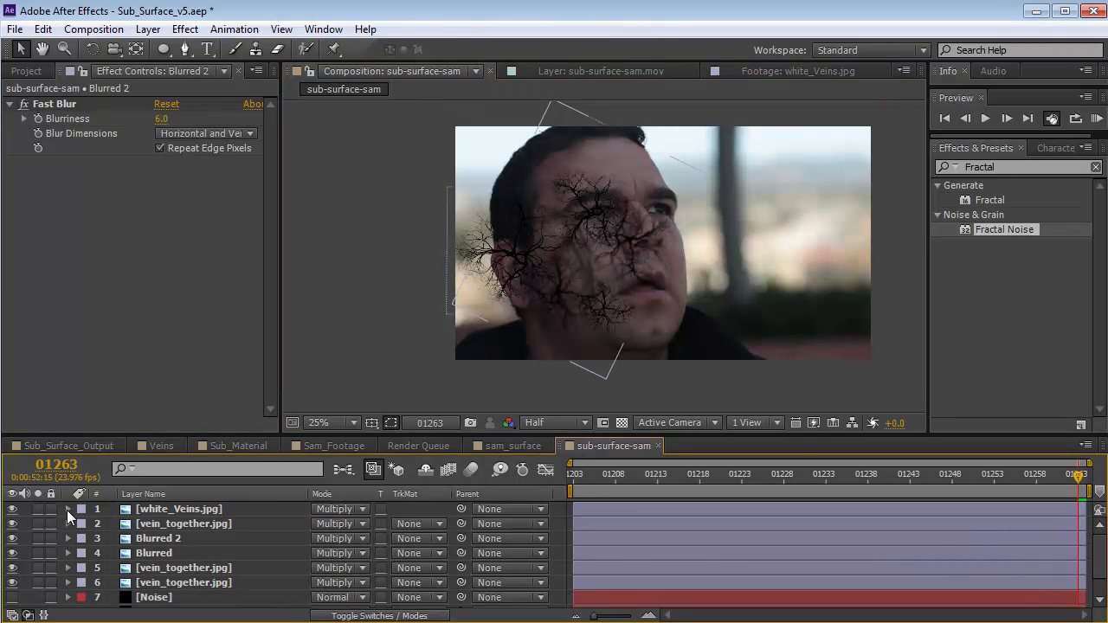
Step: Pre-compose the six vein layers into a new composition named Vein Network, moving all attributes into it
click(153, 509)
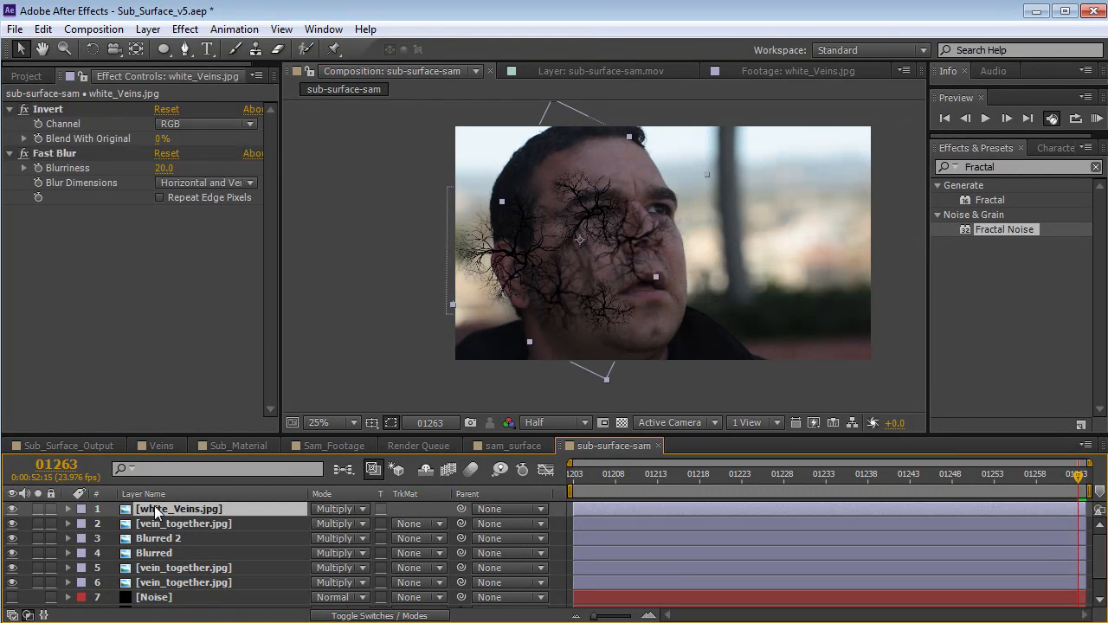
shift+click(170, 583)
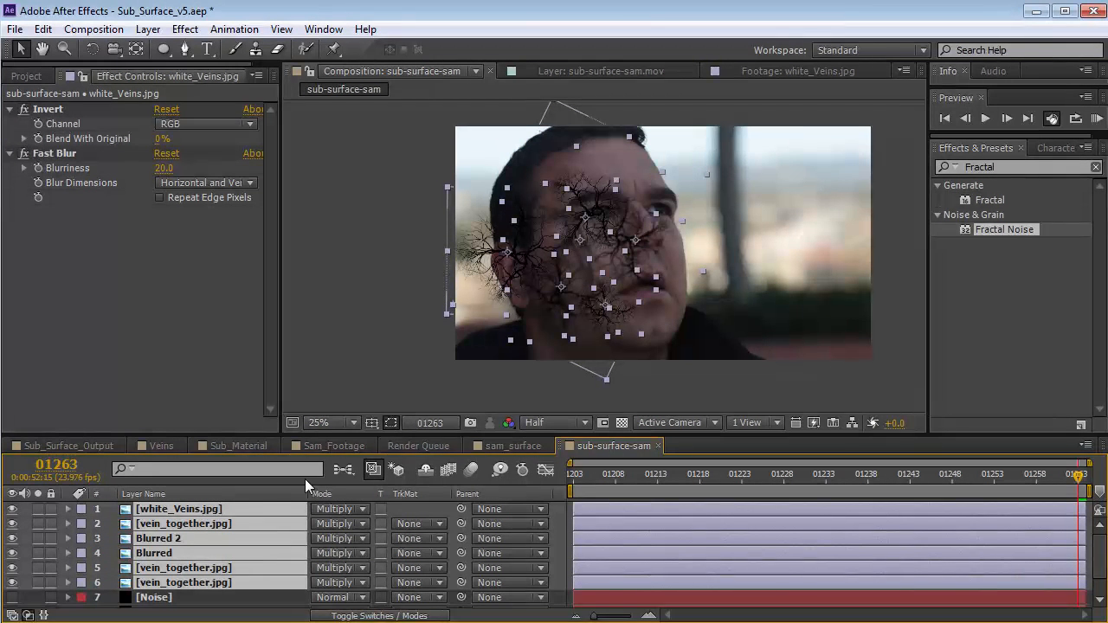
drag(309, 437, 309, 398)
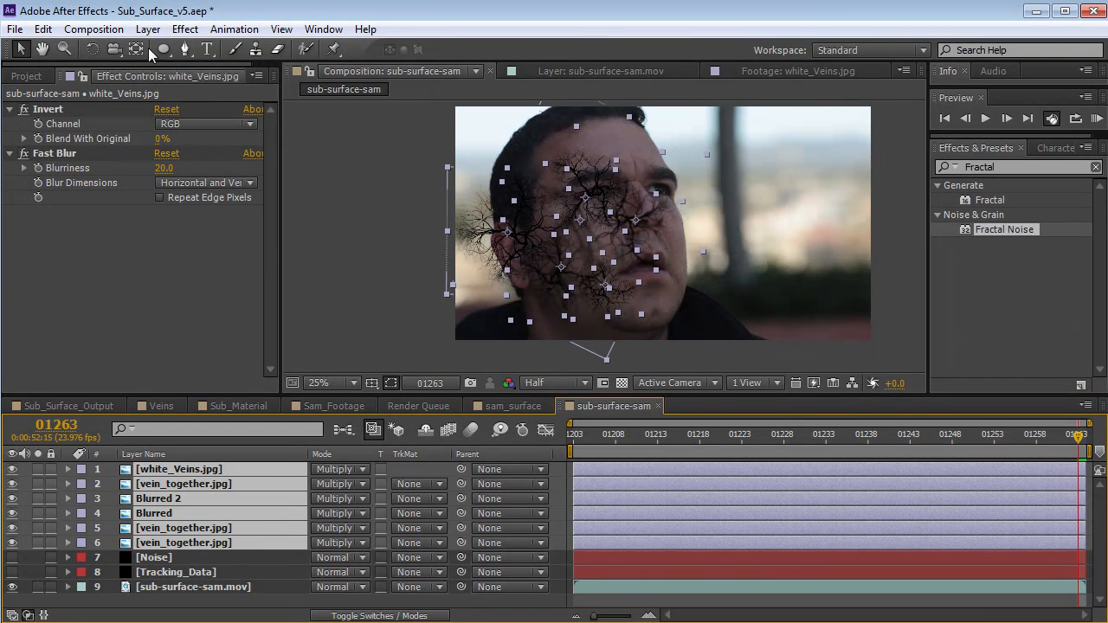
click(148, 30)
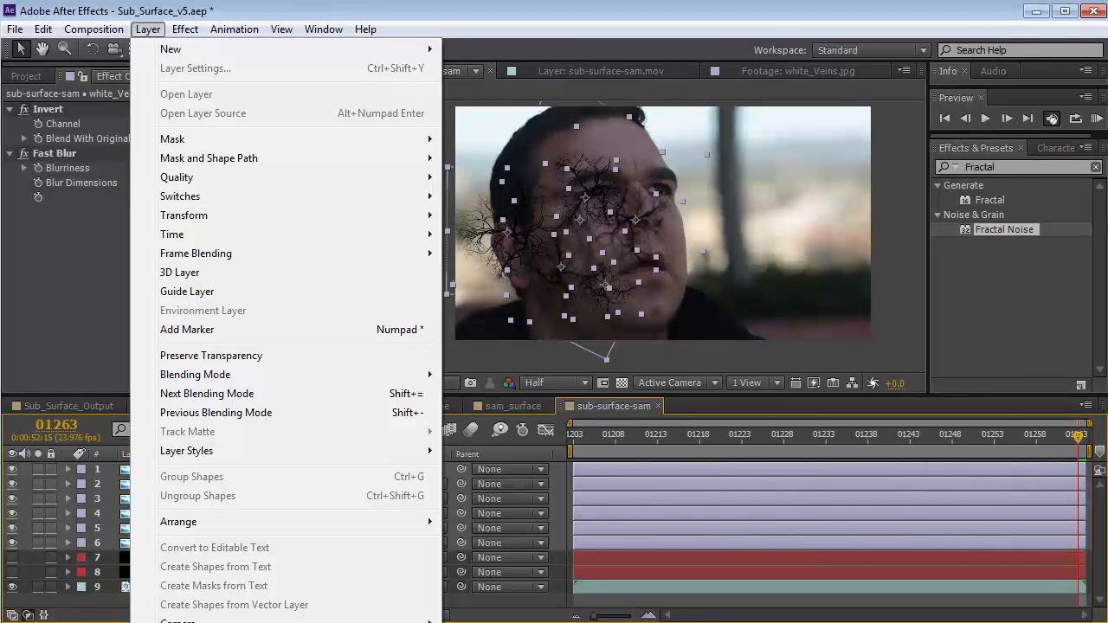
key(ctrl+shift+c)
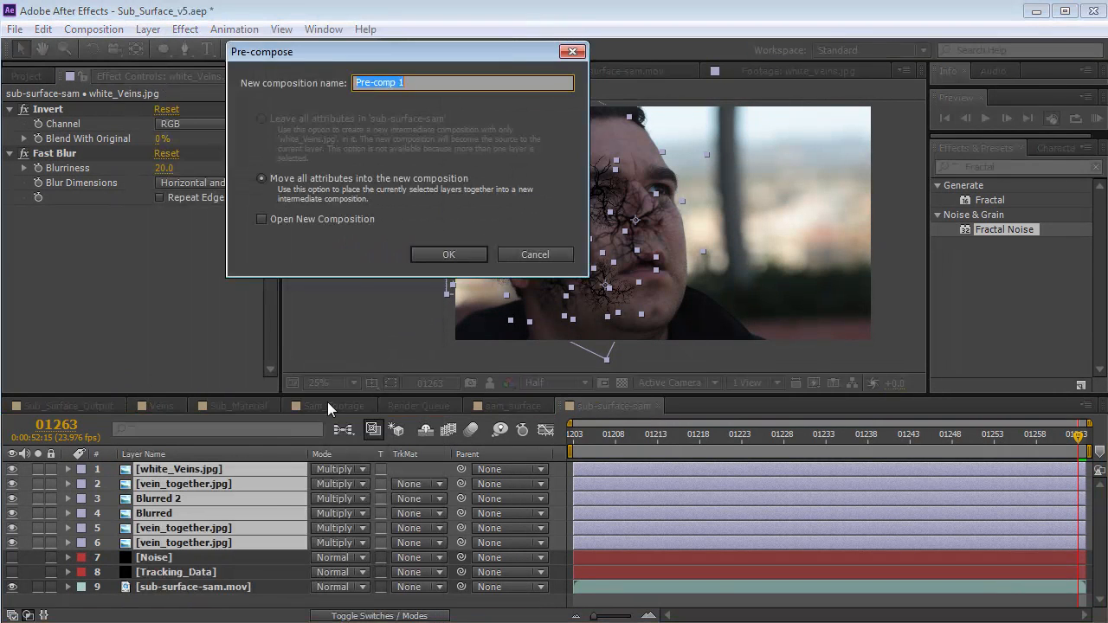
click(262, 179)
drag(453, 82, 210, 82)
text(Vein Network)
key(Return)
Step: Add a white 1920 x 1080 solid beneath all the vein layers inside Vein Network, and return to the sub-surface-sam composition
double_click(171, 468)
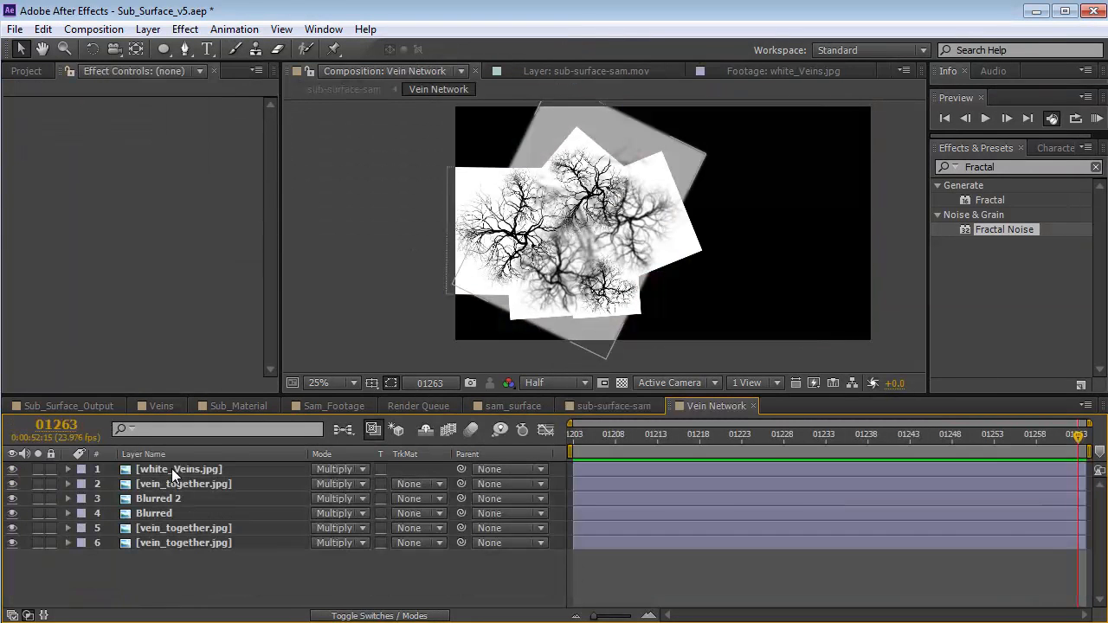
click(148, 28)
mouse_move(164, 47)
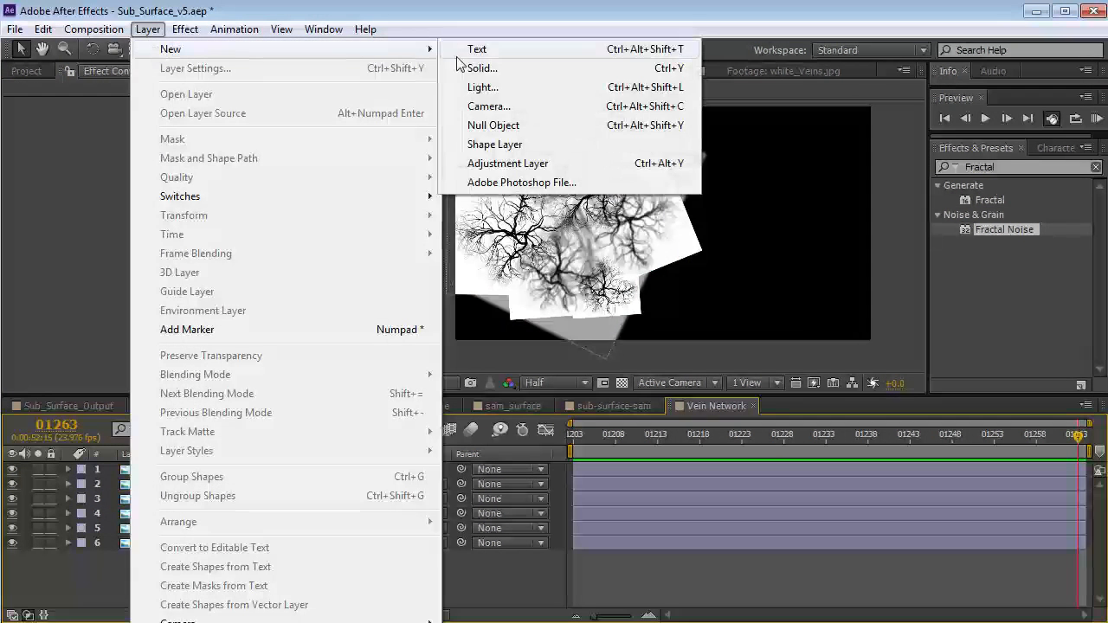
click(474, 66)
click(242, 372)
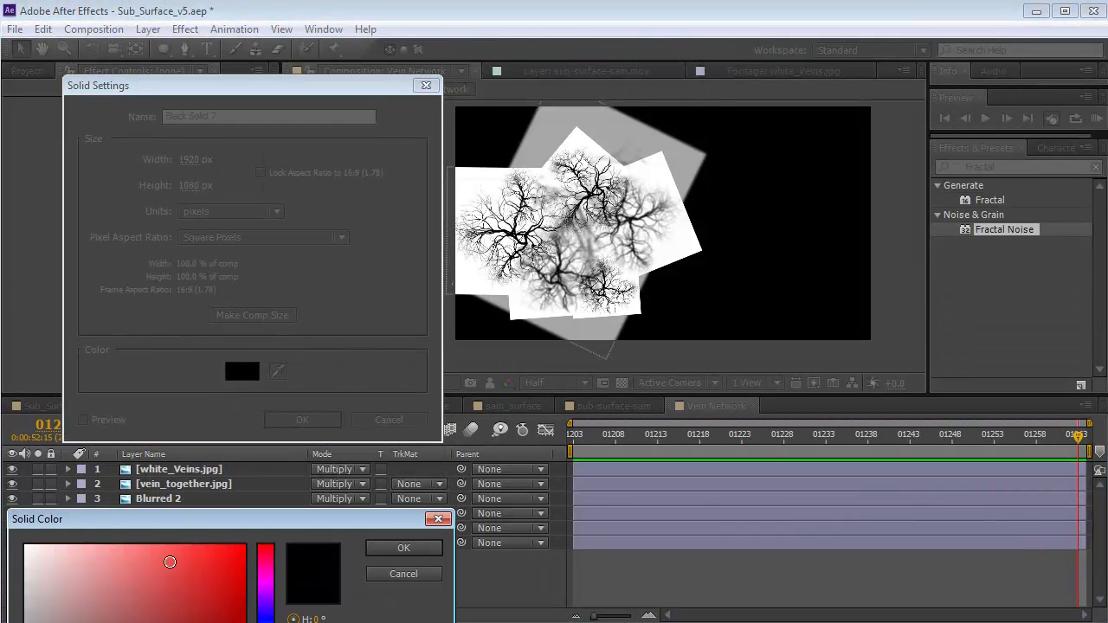
click(26, 546)
click(423, 299)
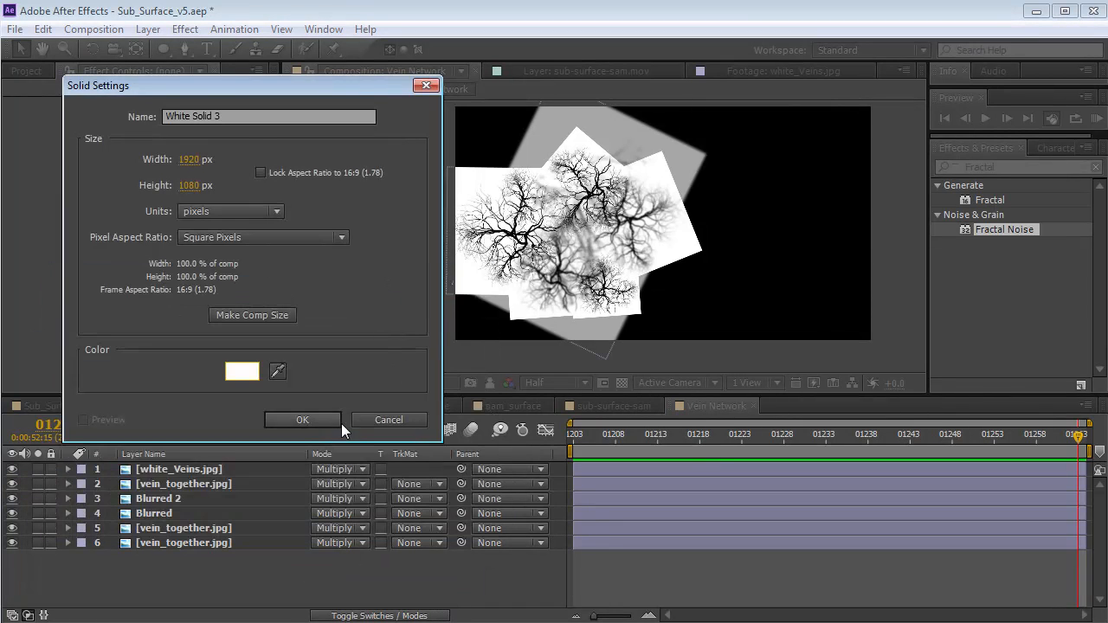
click(323, 419)
drag(192, 471, 181, 572)
click(589, 586)
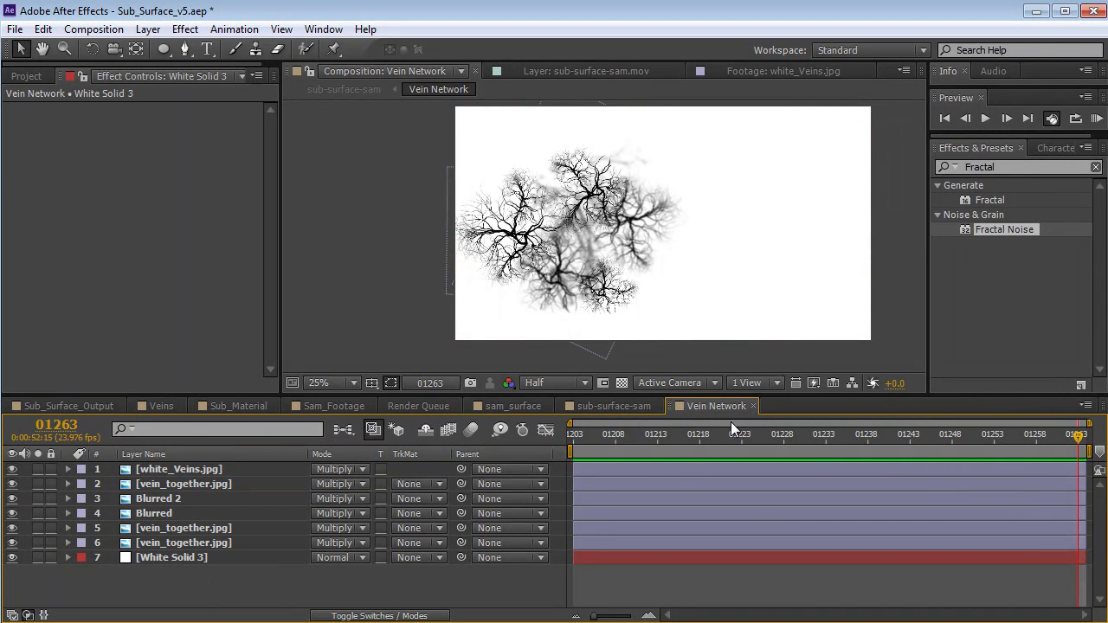
click(755, 405)
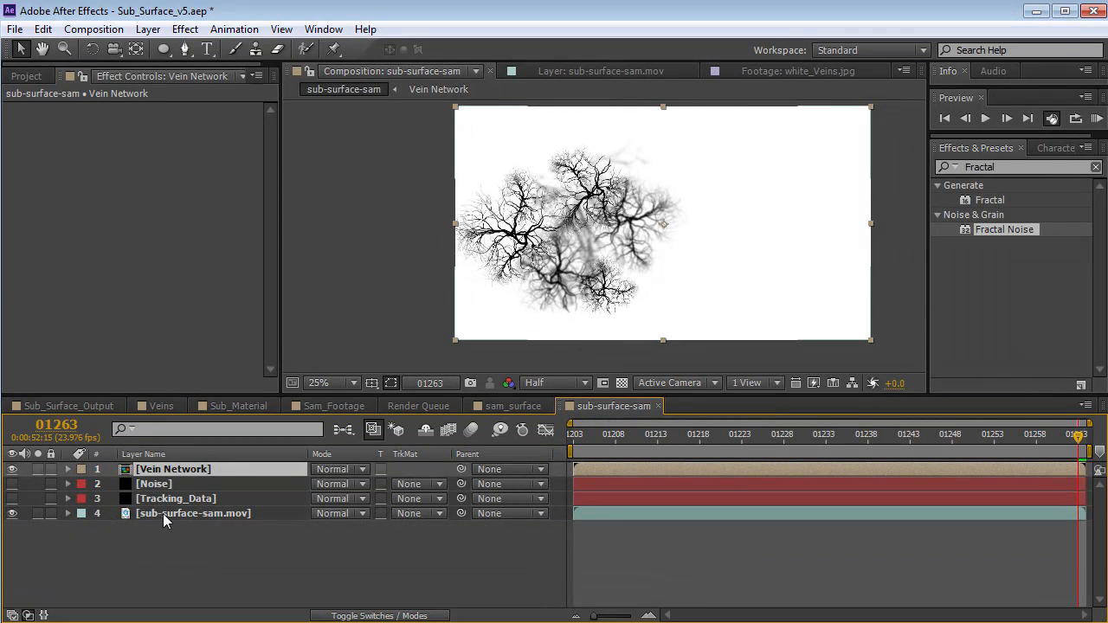
Step: Make the Noise layer visible, set its track matte to Luma Matte from Vein Network, and inspect the face enlarged
click(156, 488)
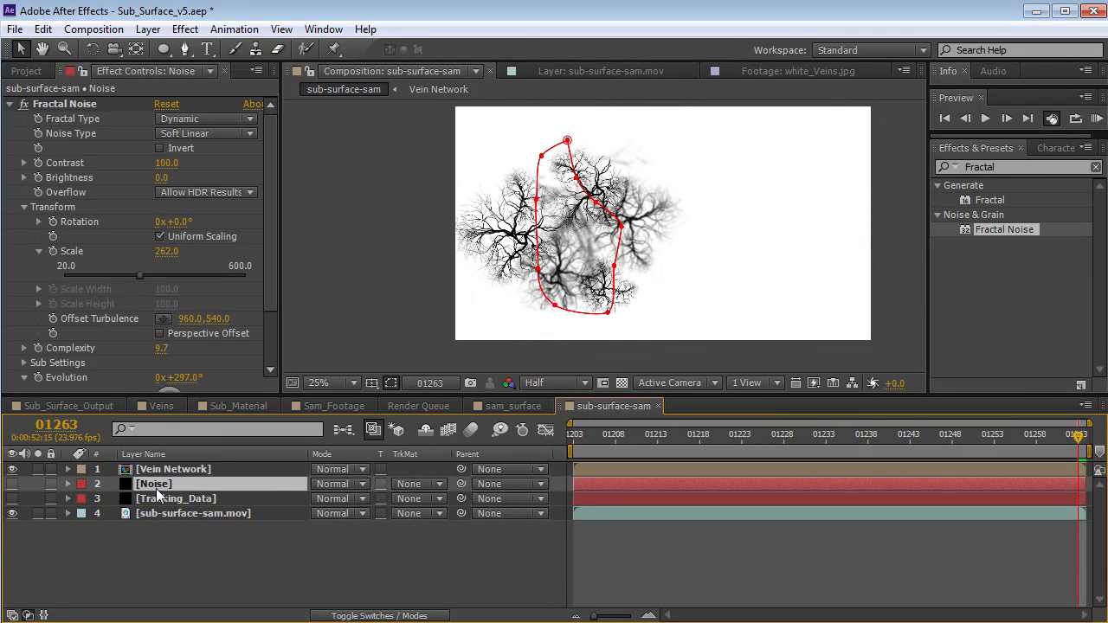
click(12, 470)
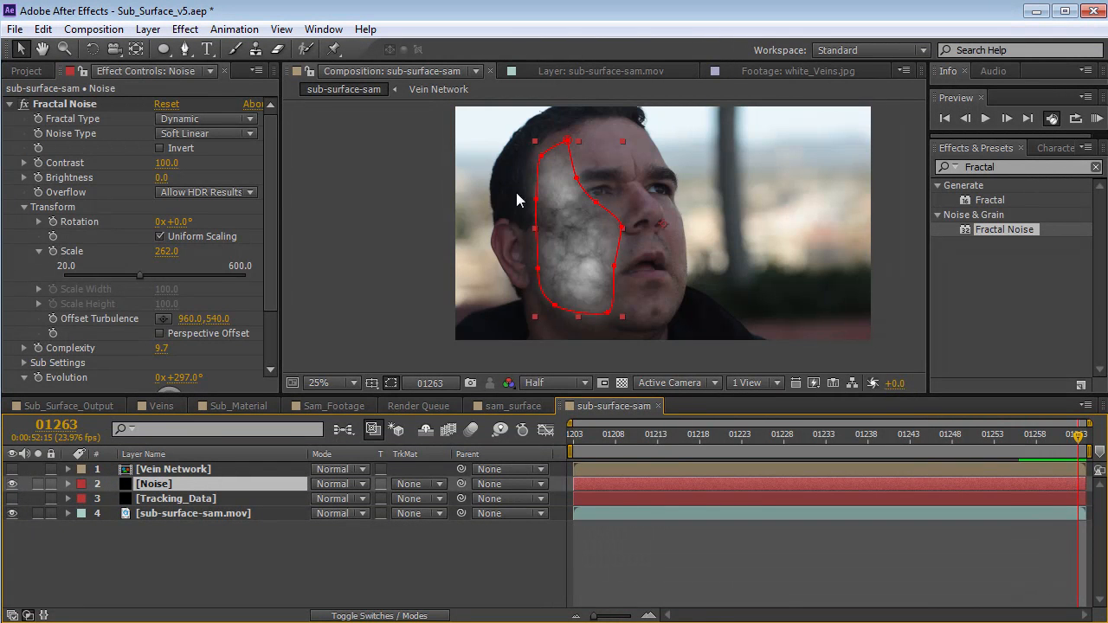
click(10, 469)
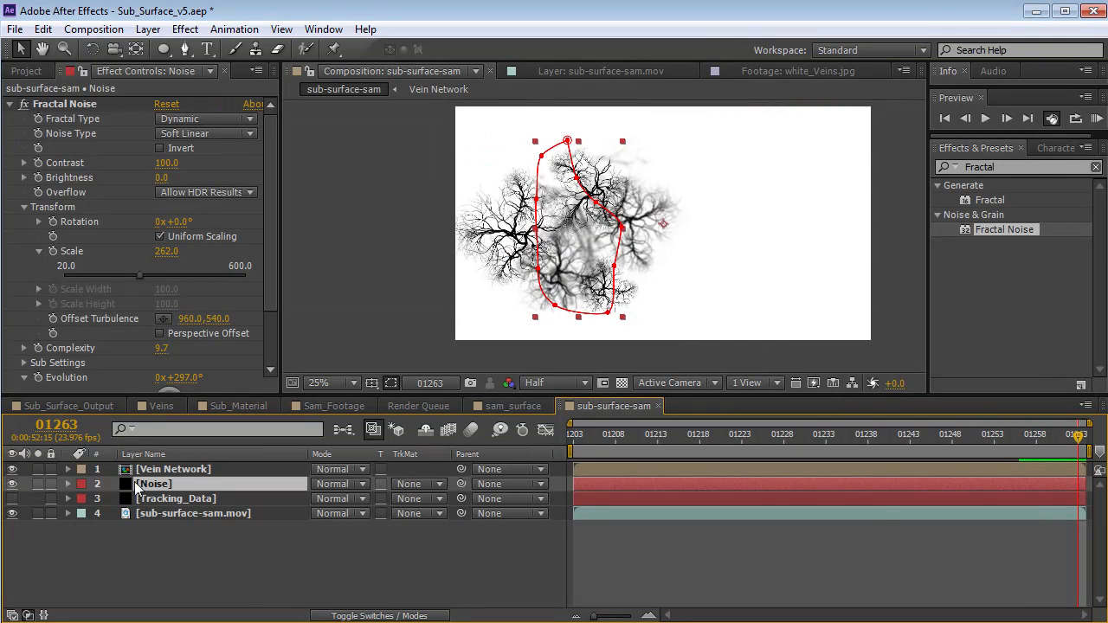
click(412, 485)
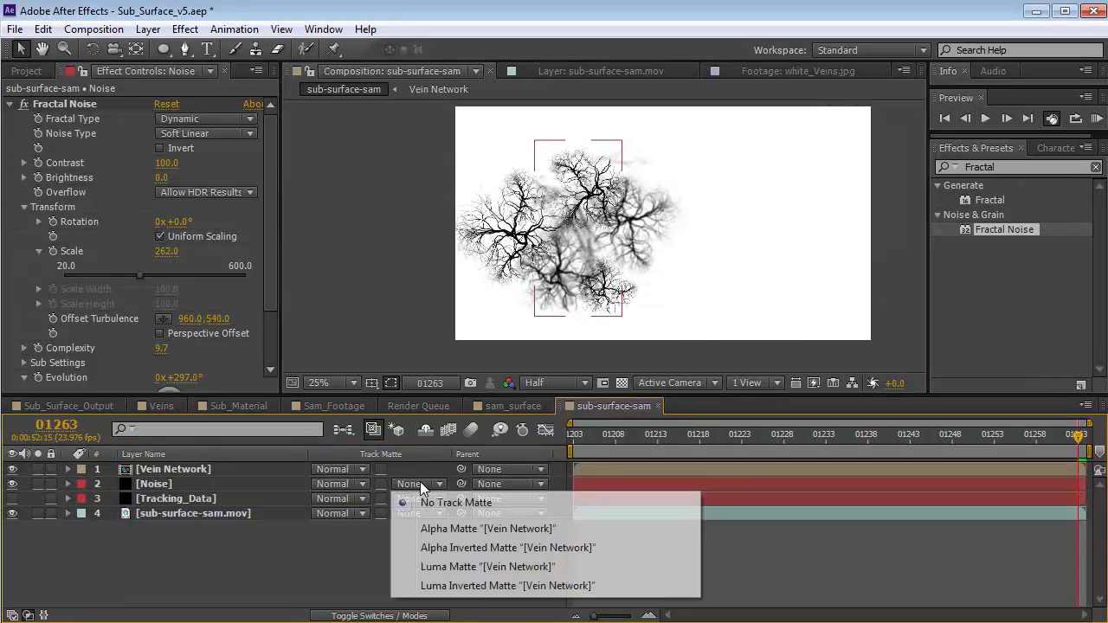
click(471, 568)
key(grave)
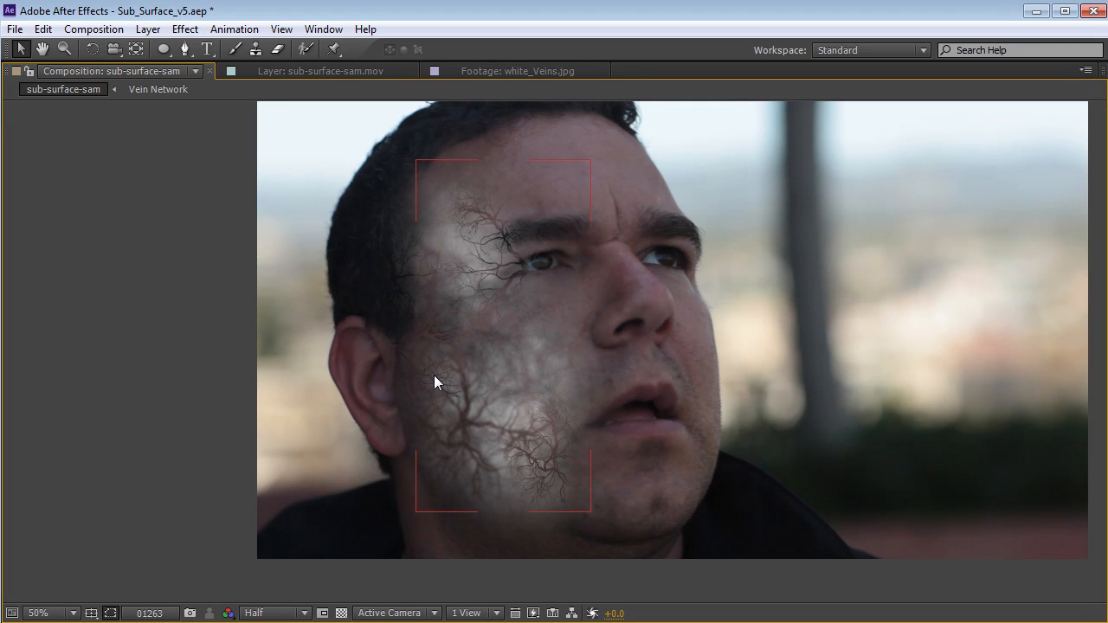
drag(539, 453, 536, 434)
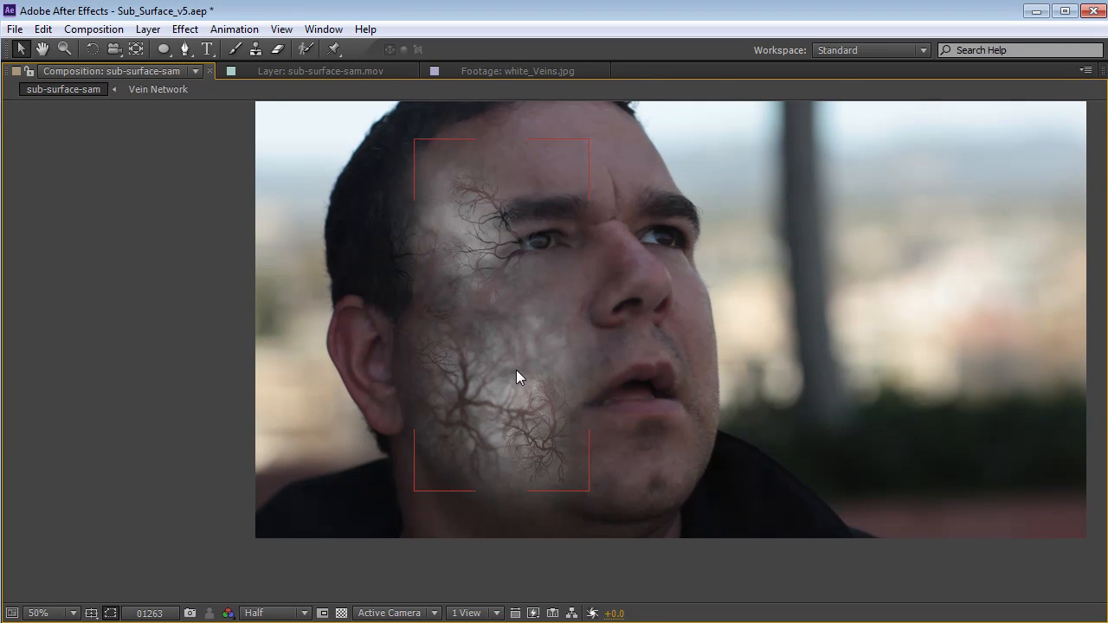
key(grave)
key(comma)
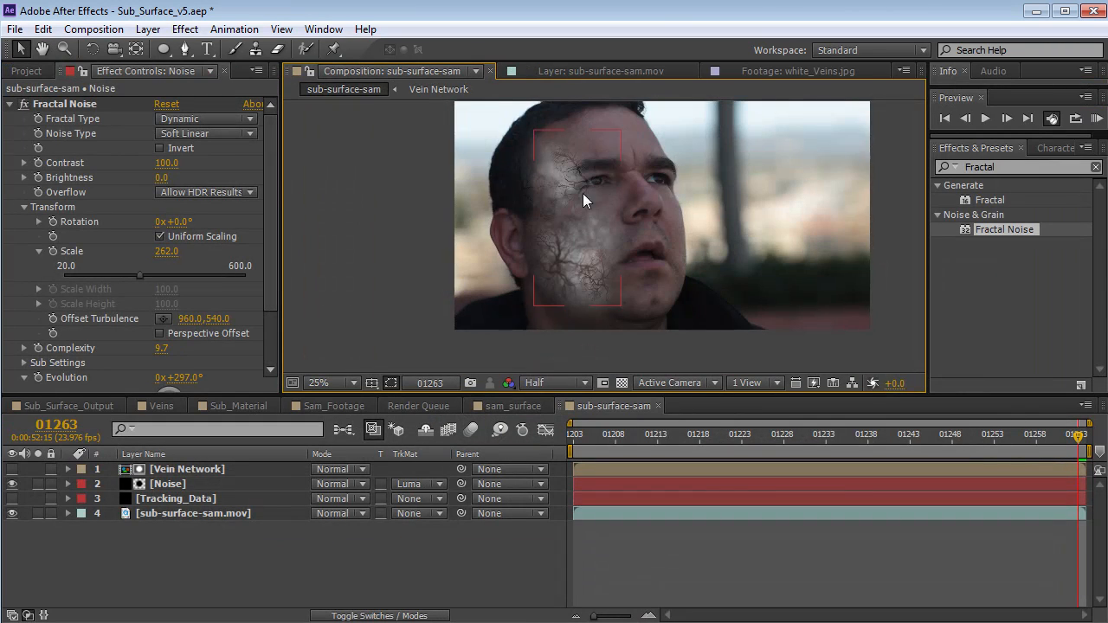
Step: Apply Fast Blur with blurriness 1 to the Vein Network layer and check the softened veins in an enlarged view
key(period)
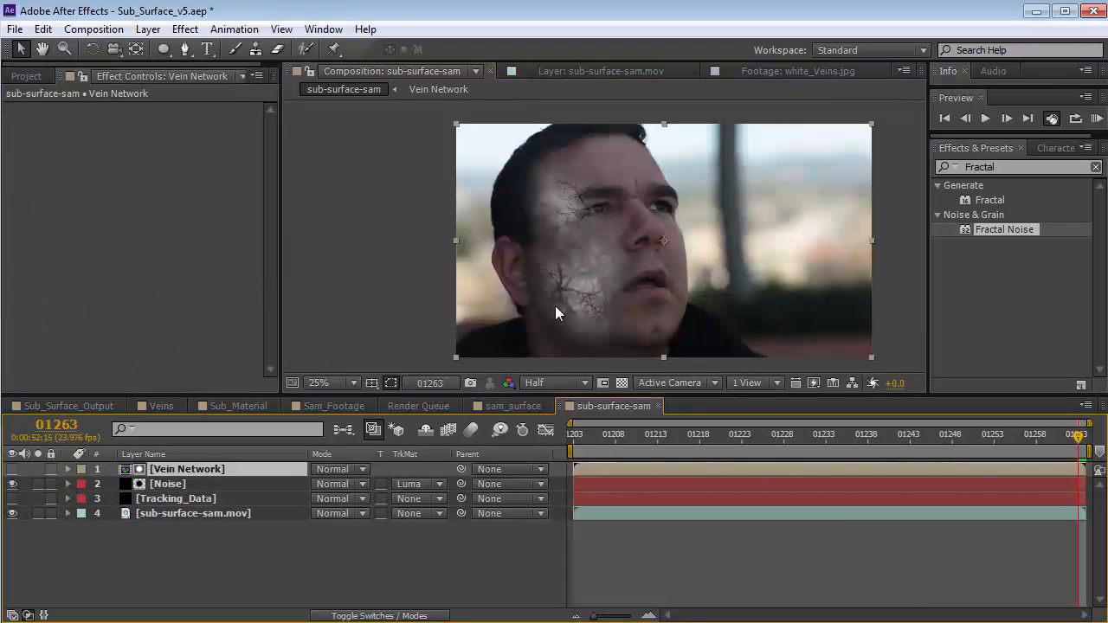
key(period)
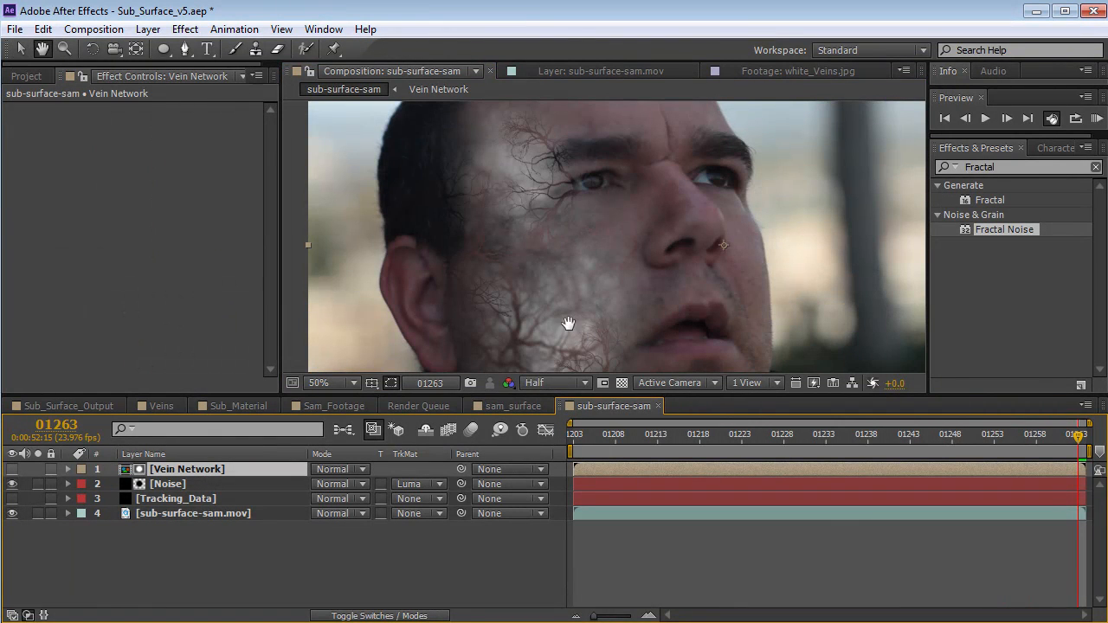
drag(563, 324, 601, 265)
click(185, 29)
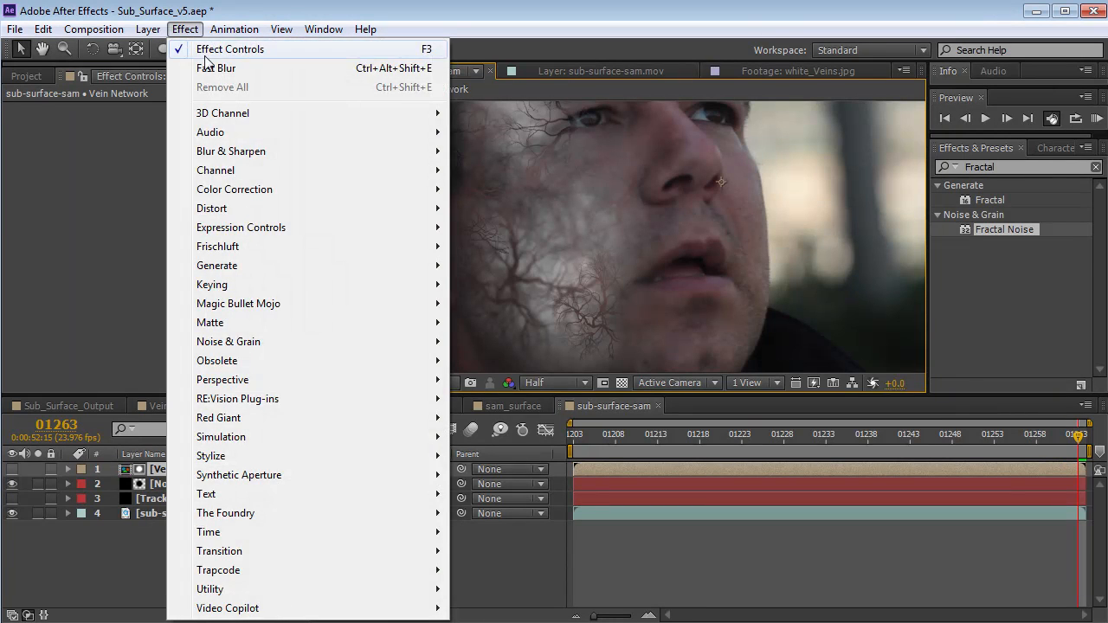
click(192, 68)
click(162, 124)
text(1)
key(Return)
key(grave)
mouse_move(540, 291)
mouse_down()
mouse_move(537, 265)
mouse_move(550, 289)
mouse_up()
key(grave)
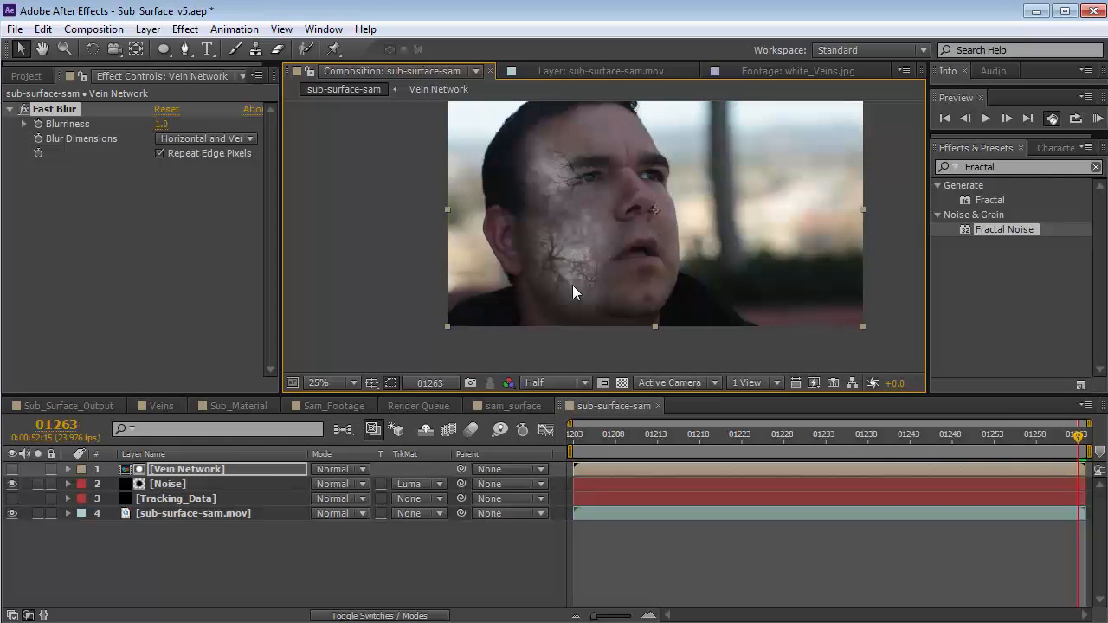
Step: Pre-compose the Vein Network and Noise layers together into a composition named Illumination_Map
click(192, 535)
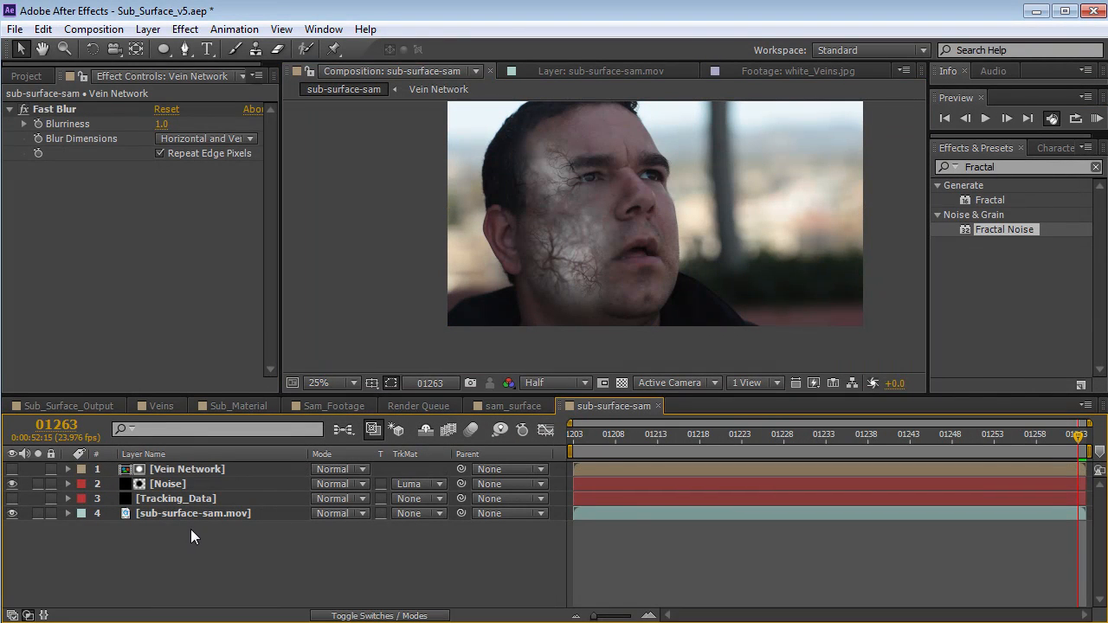
click(163, 485)
click(173, 470)
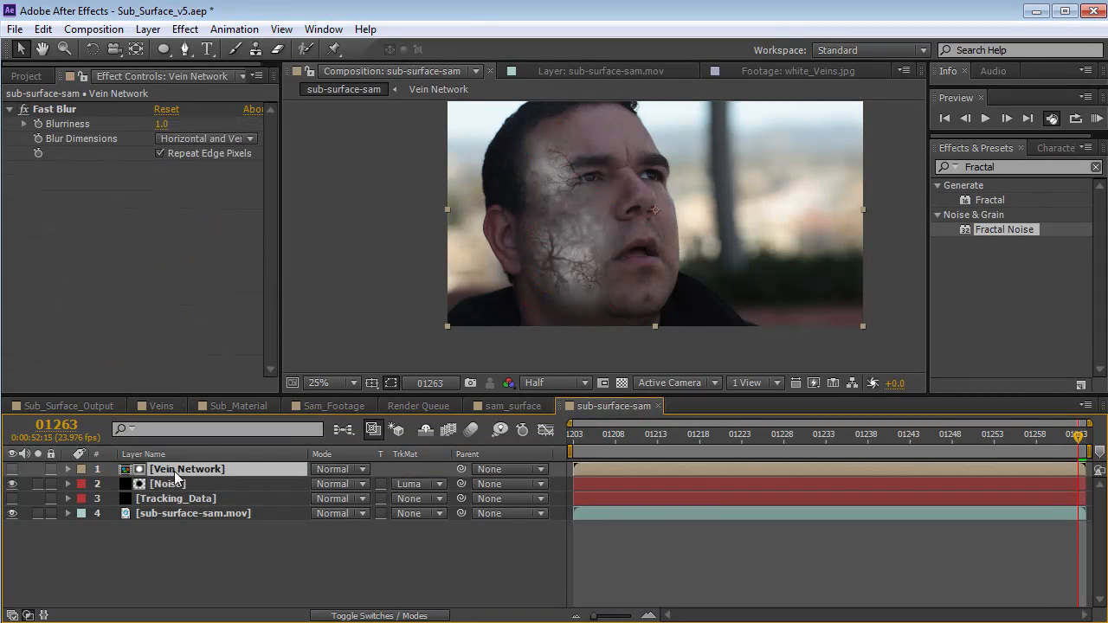
click(169, 483)
click(173, 469)
click(170, 482)
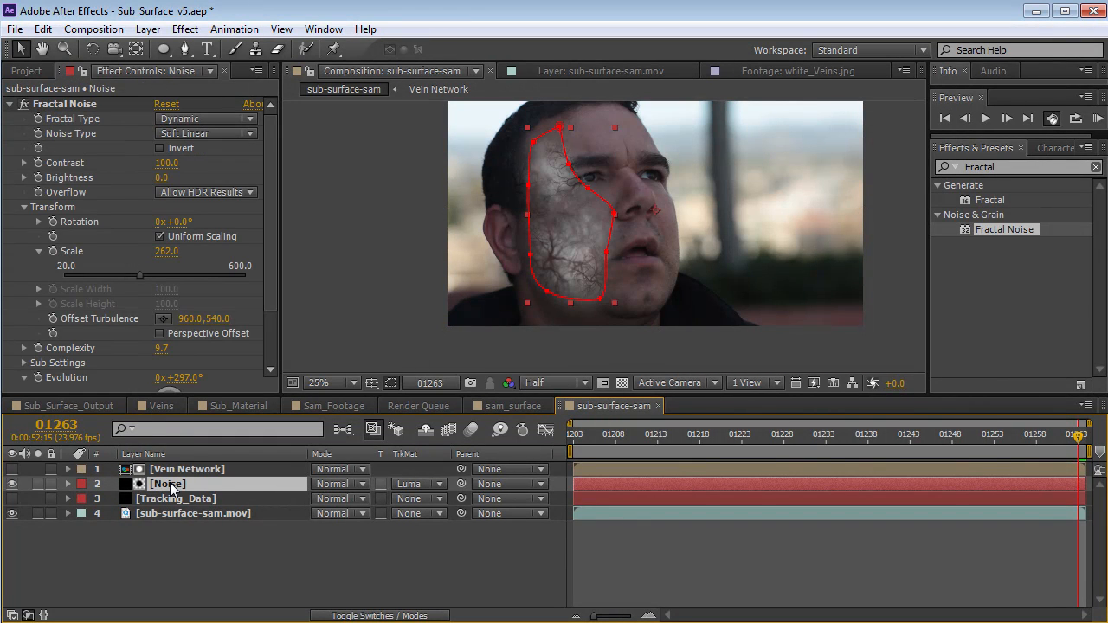
click(148, 30)
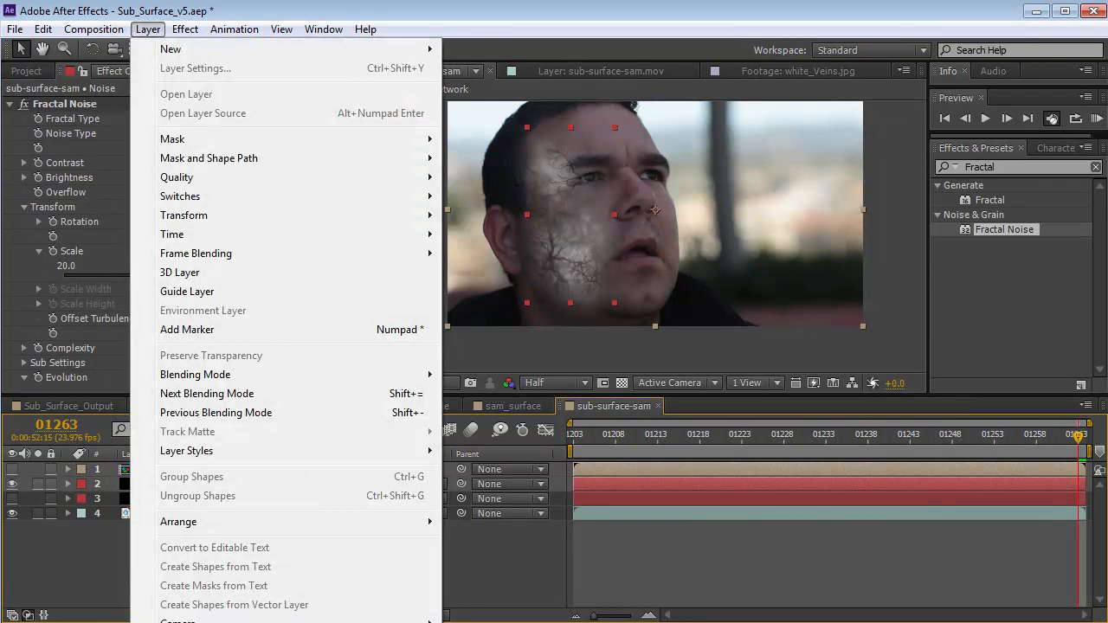
key(ctrl+shift+c)
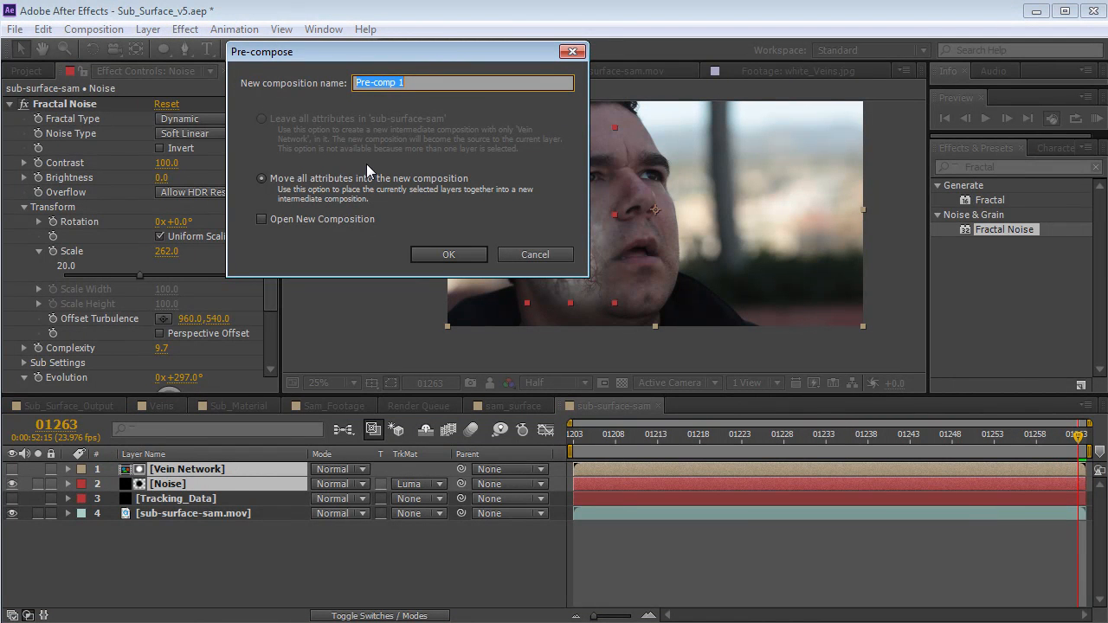
text(Illumination_Map)
key(Return)
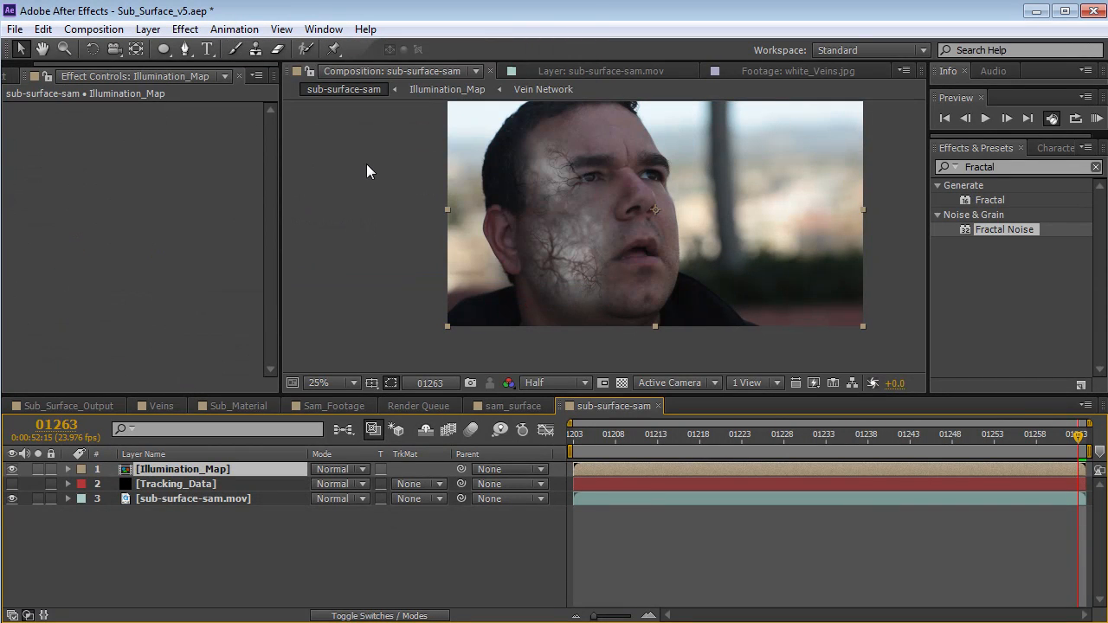
Step: Turn on the transparency grid in the Illumination_Map composition and add a black solid beneath the Noise layer
double_click(180, 469)
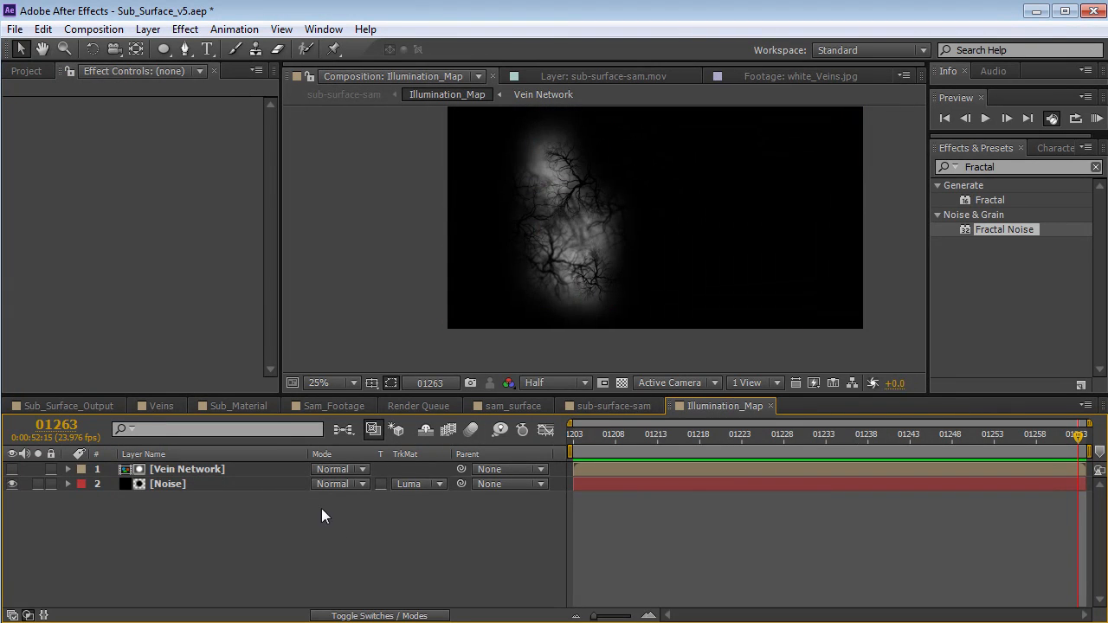
click(621, 383)
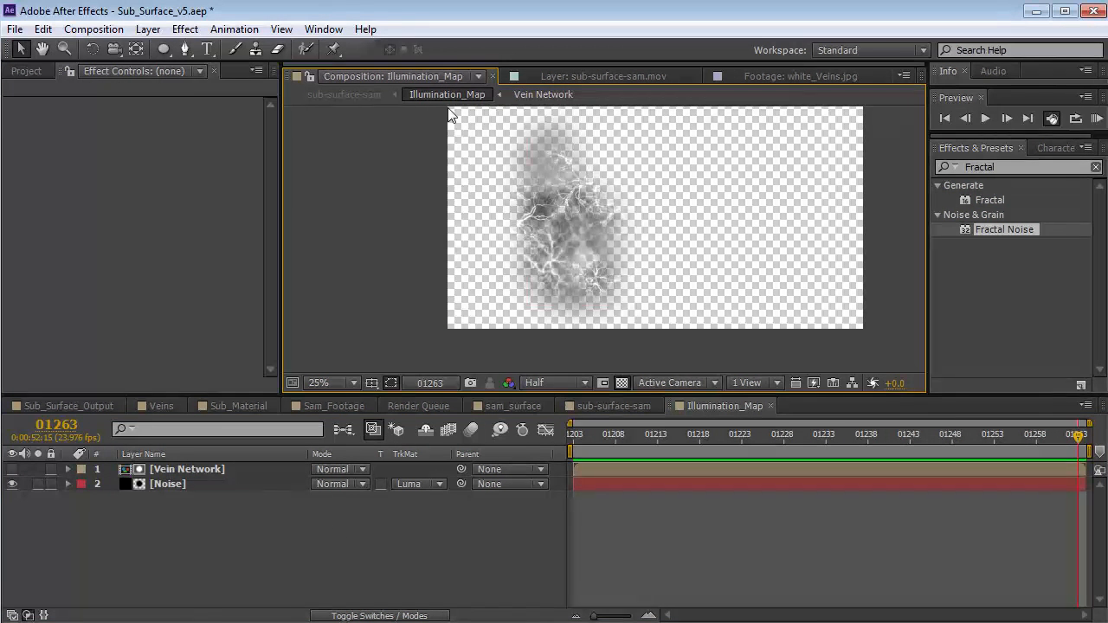
click(148, 29)
mouse_move(173, 45)
click(476, 65)
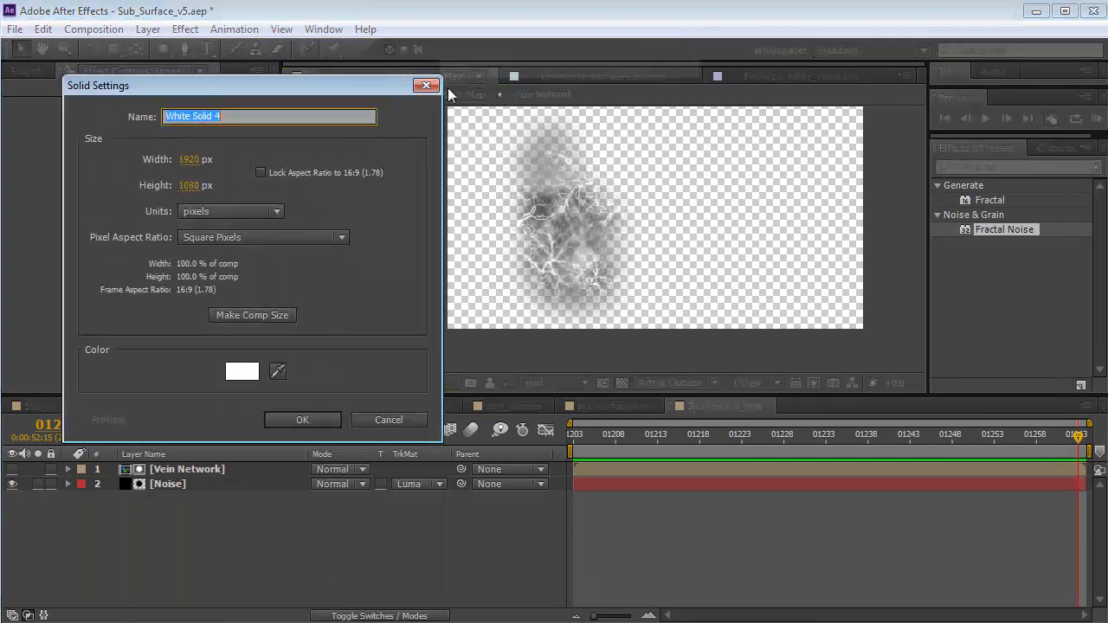
click(243, 372)
drag(195, 449, 189, 529)
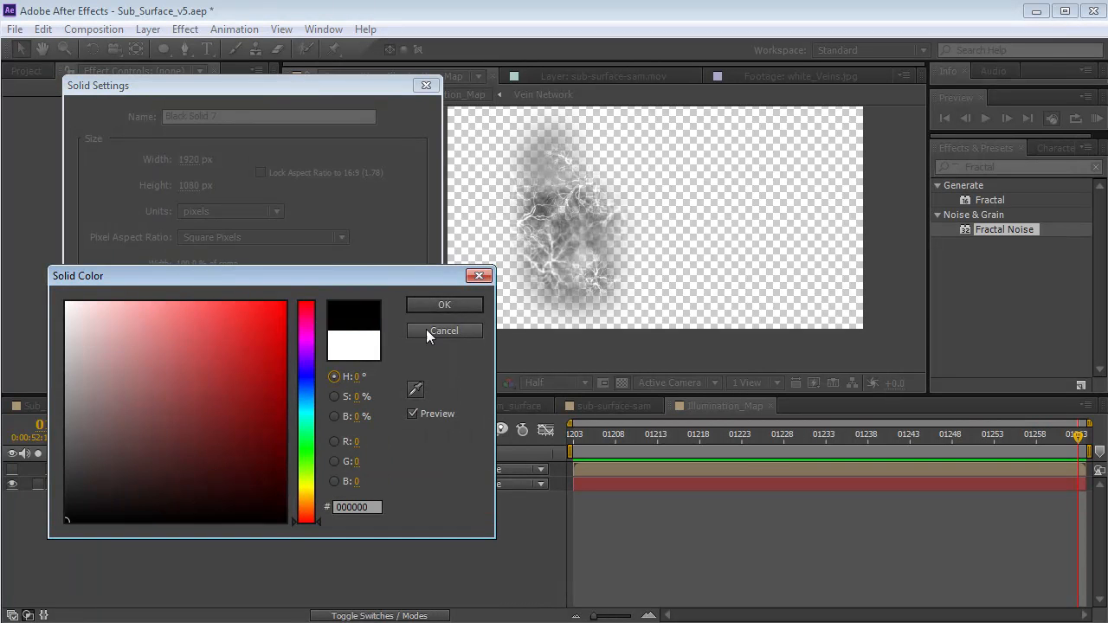
click(419, 305)
click(302, 420)
drag(182, 472, 148, 519)
click(237, 538)
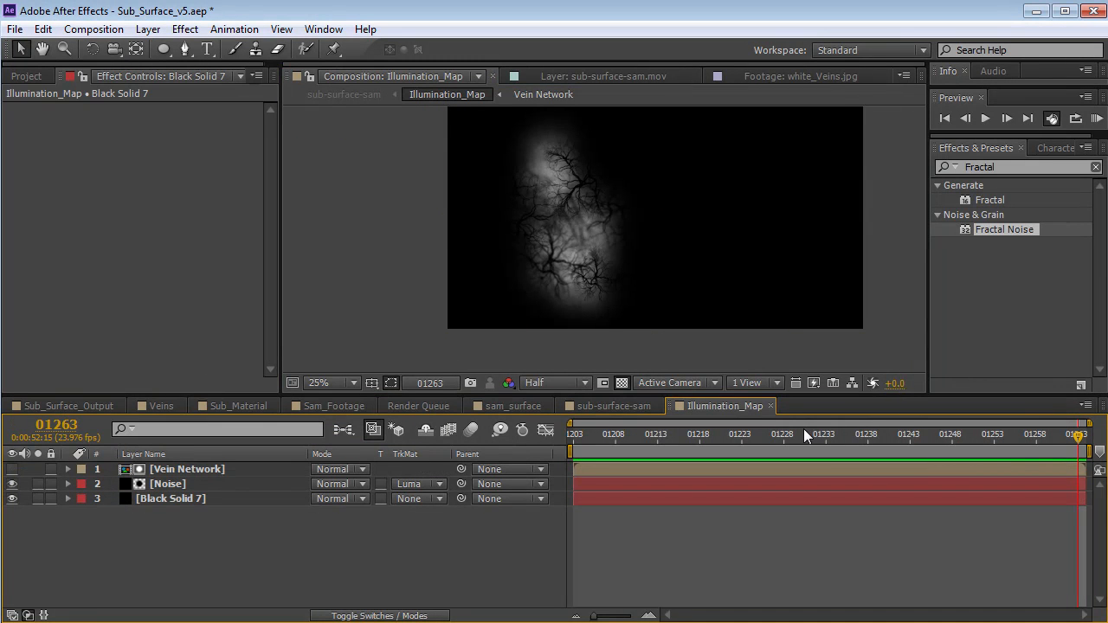
Step: Set the Illumination_Map layer's blend mode to Color Dodge in the sub-surface-sam composition and inspect the face
click(610, 406)
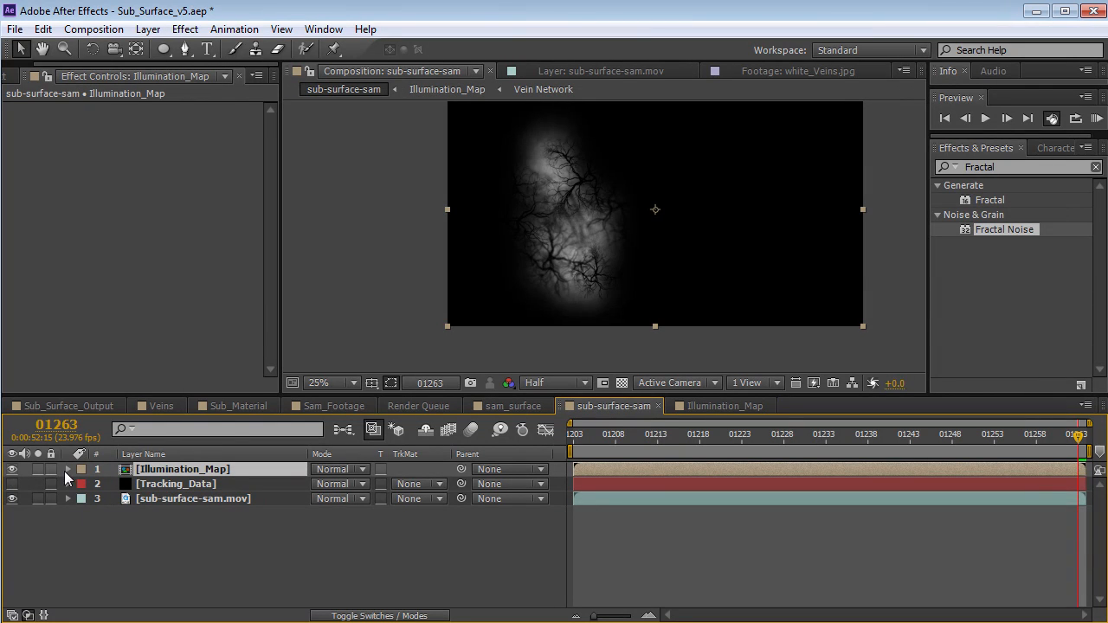
click(12, 469)
click(12, 469)
click(362, 469)
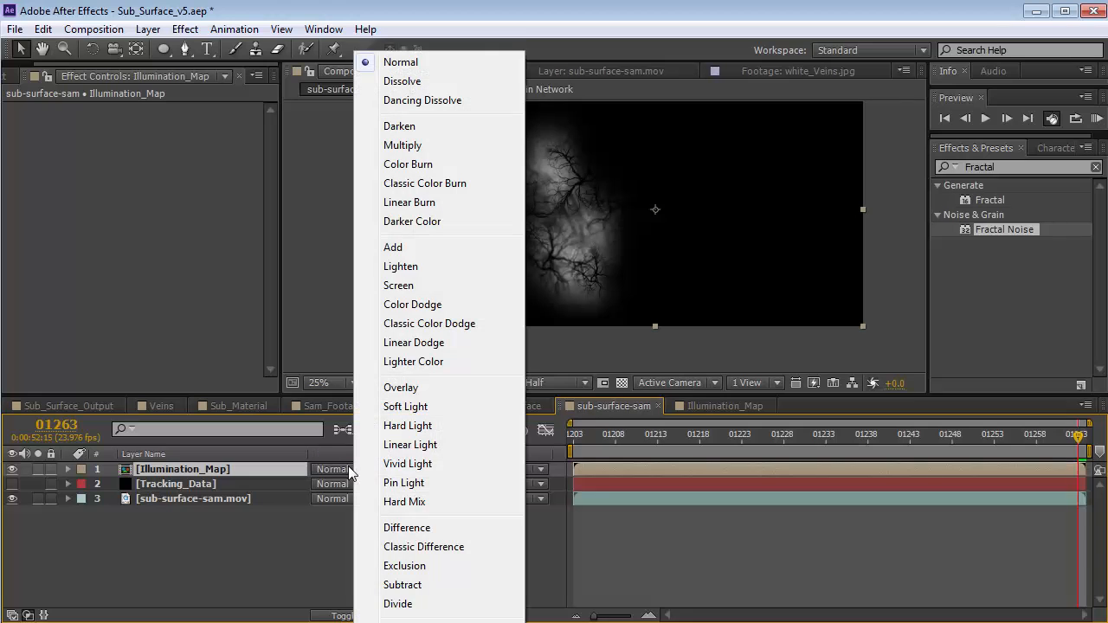
click(410, 309)
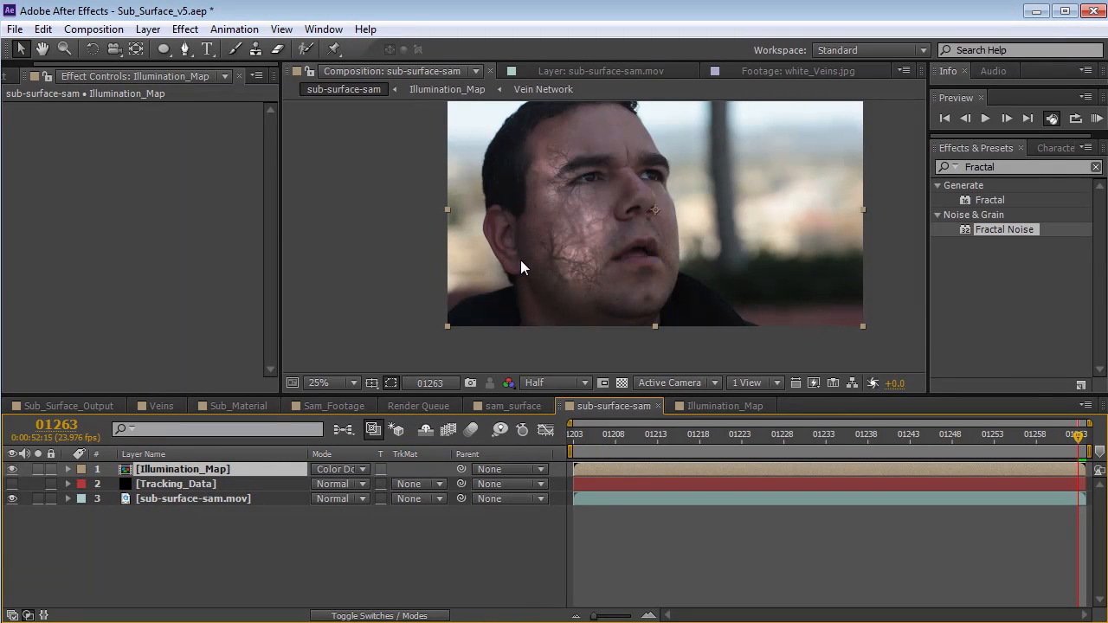
drag(538, 247, 501, 251)
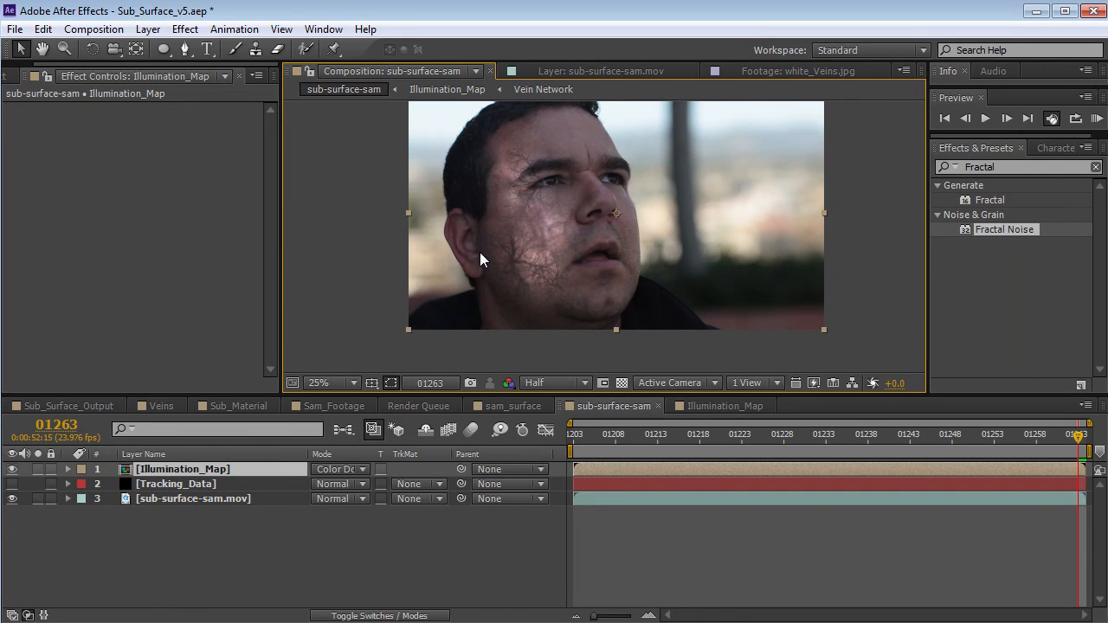
drag(479, 251, 477, 268)
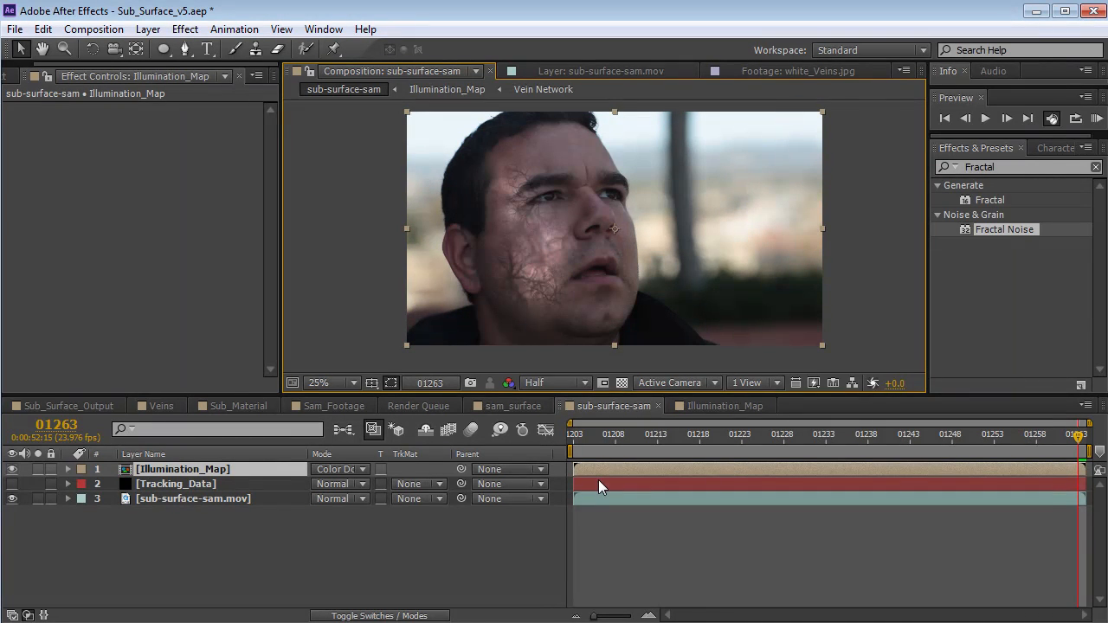
Step: Apply a Curves effect to the Illumination_Map layer and raise the Red channel's curve in the lower midtones
click(610, 463)
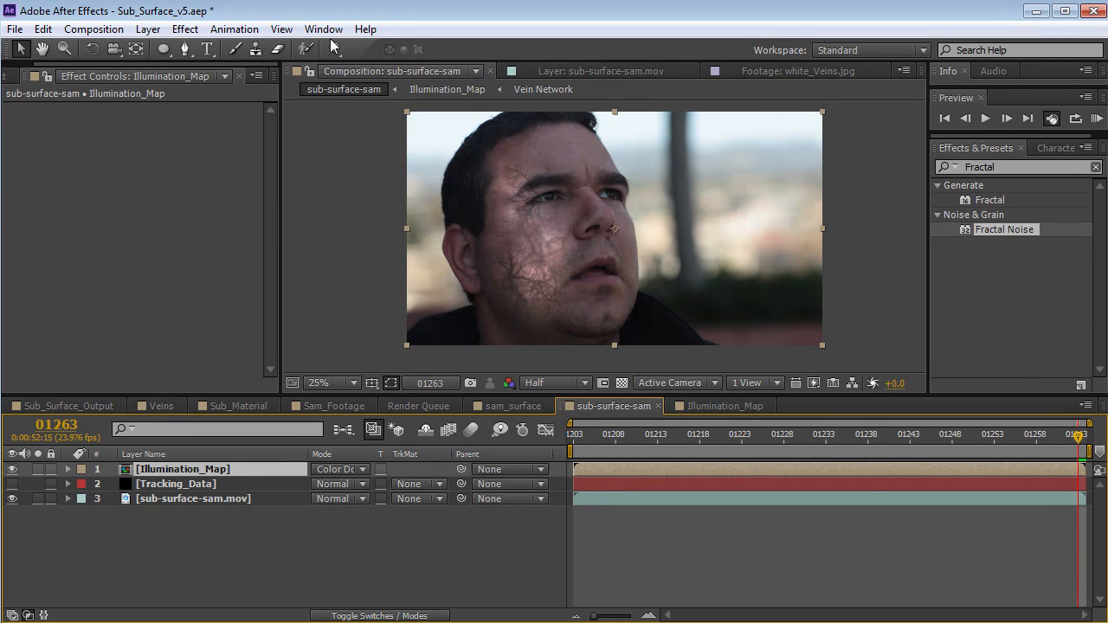
click(185, 29)
mouse_move(252, 190)
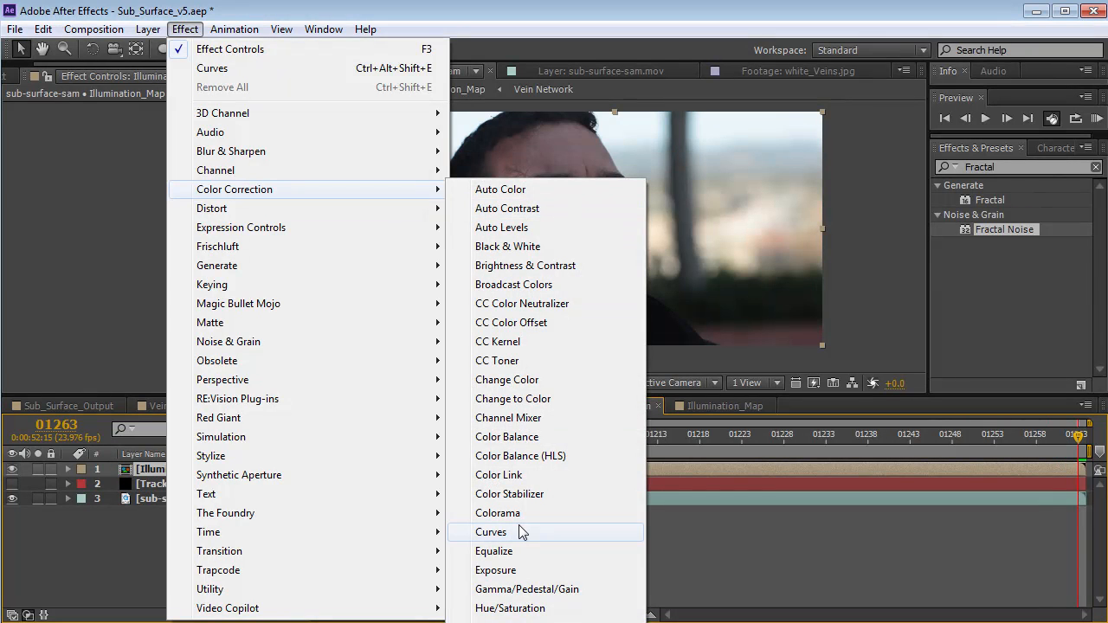
click(502, 535)
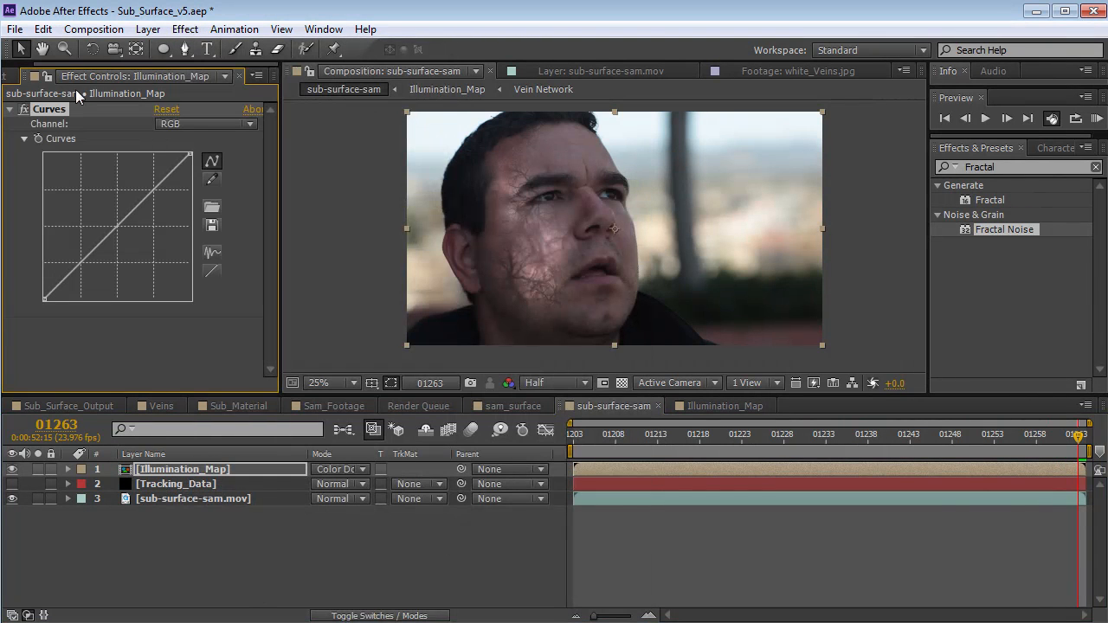
click(183, 130)
click(194, 162)
mouse_move(84, 242)
mouse_down()
mouse_move(86, 230)
mouse_move(101, 230)
mouse_up()
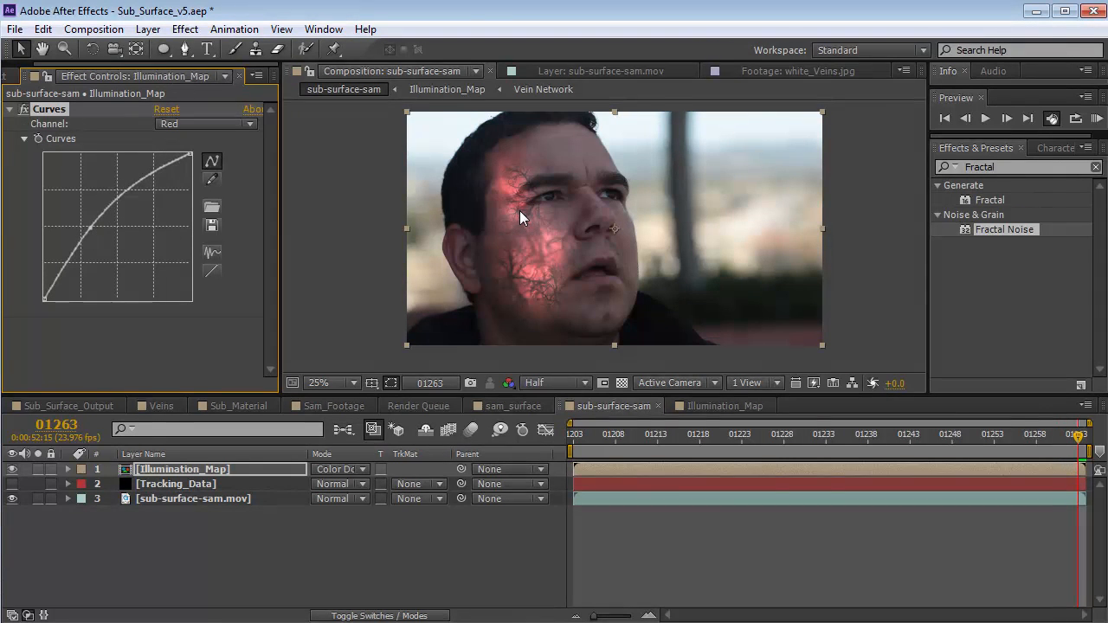
Step: Pull down the Blue channel's curve in the Illumination_Map layer's Curves effect to warm the glow
click(190, 125)
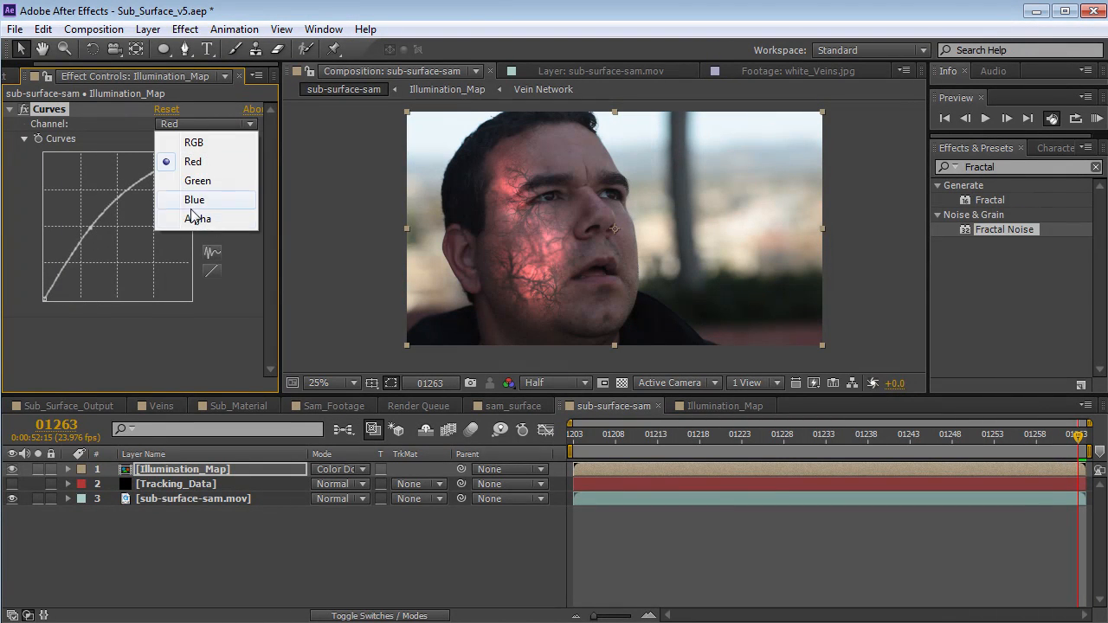
click(192, 204)
drag(103, 240, 122, 257)
Step: Shape the Green channel's curve into an S, lowering the shadows and raising the highlights for more contrast in the glow
click(165, 124)
click(198, 180)
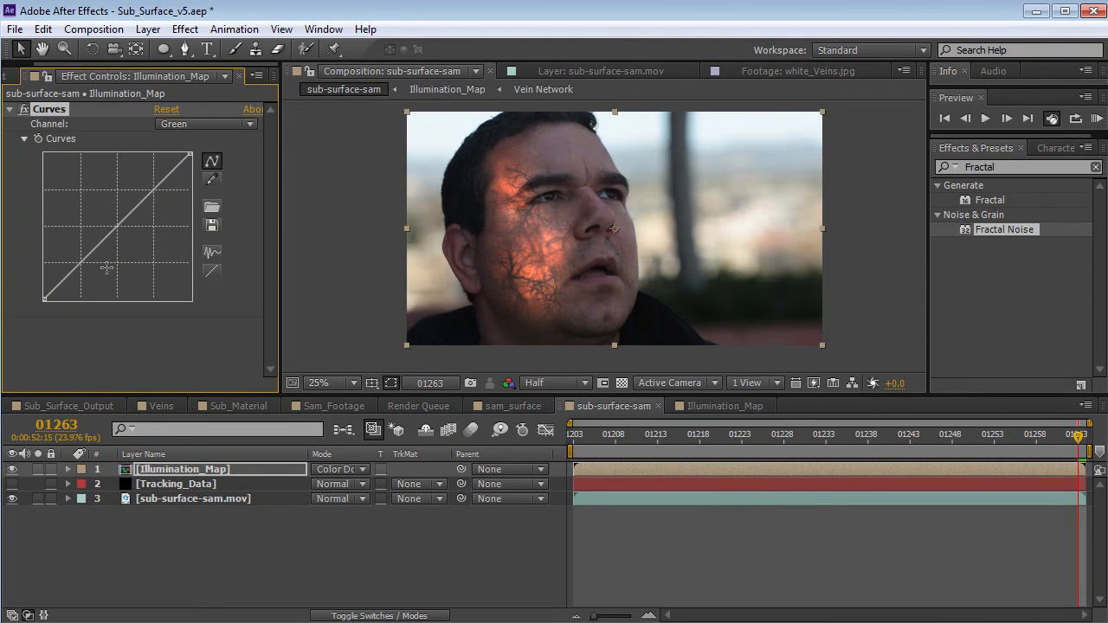
drag(79, 261, 85, 261)
drag(130, 220, 121, 205)
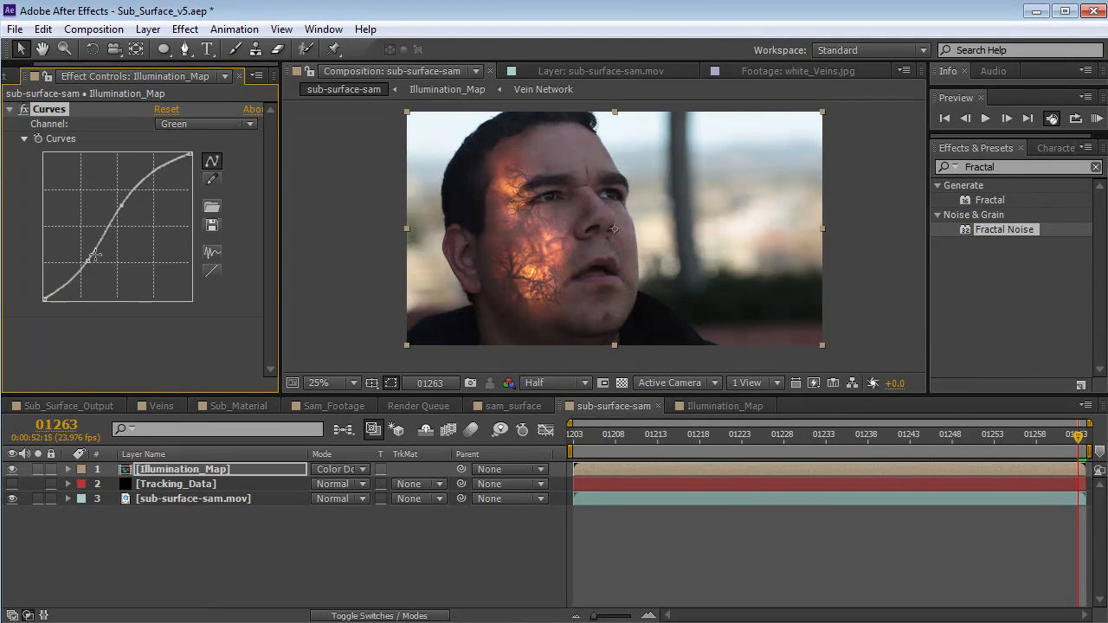
drag(90, 261, 93, 264)
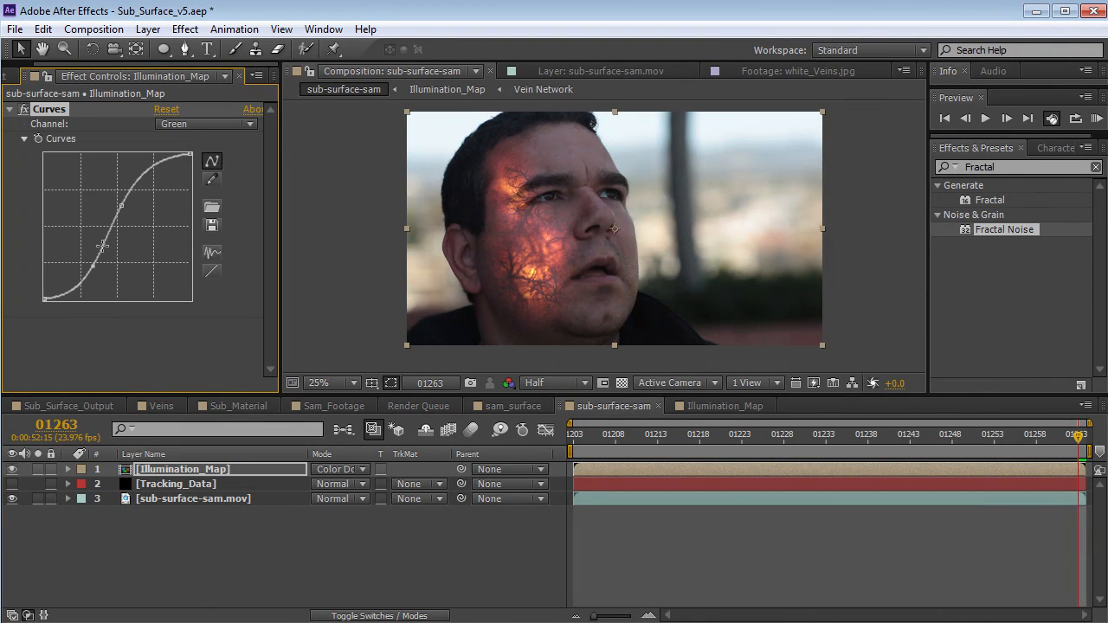
drag(123, 206, 123, 201)
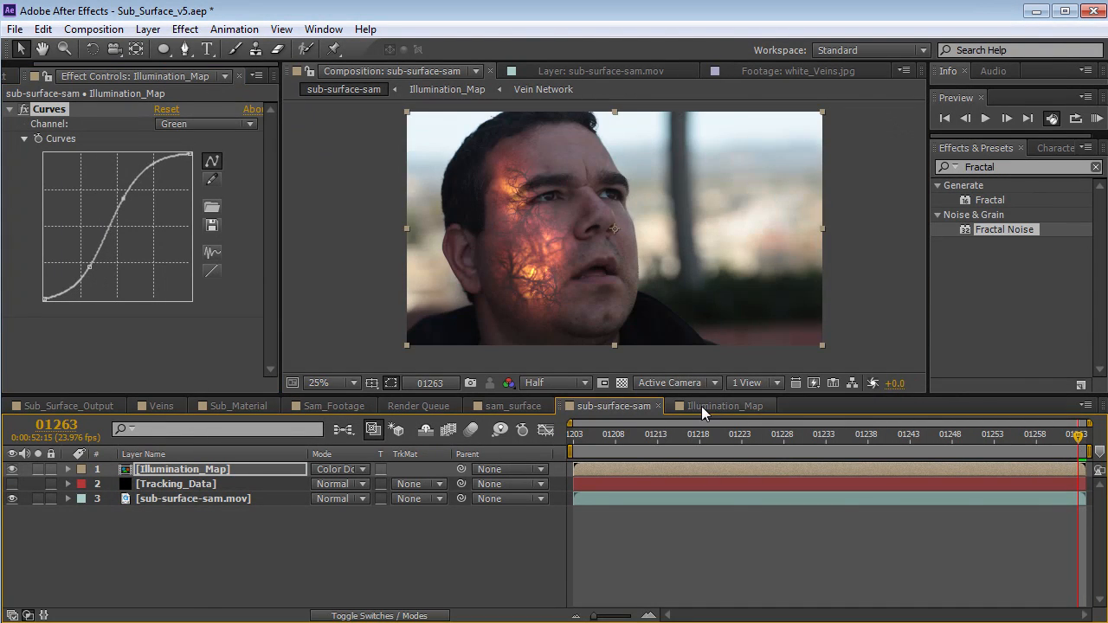
Step: Hide the black solid in Illumination_Map to compare the glow on the face, and make the solid visible again
click(709, 404)
click(12, 500)
click(640, 406)
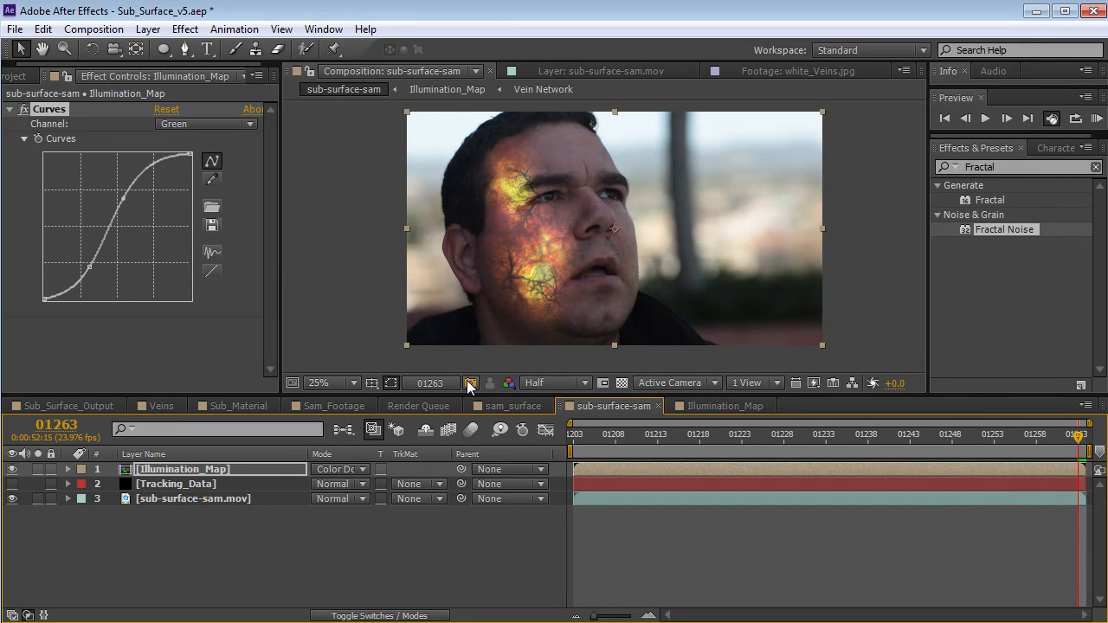
click(718, 406)
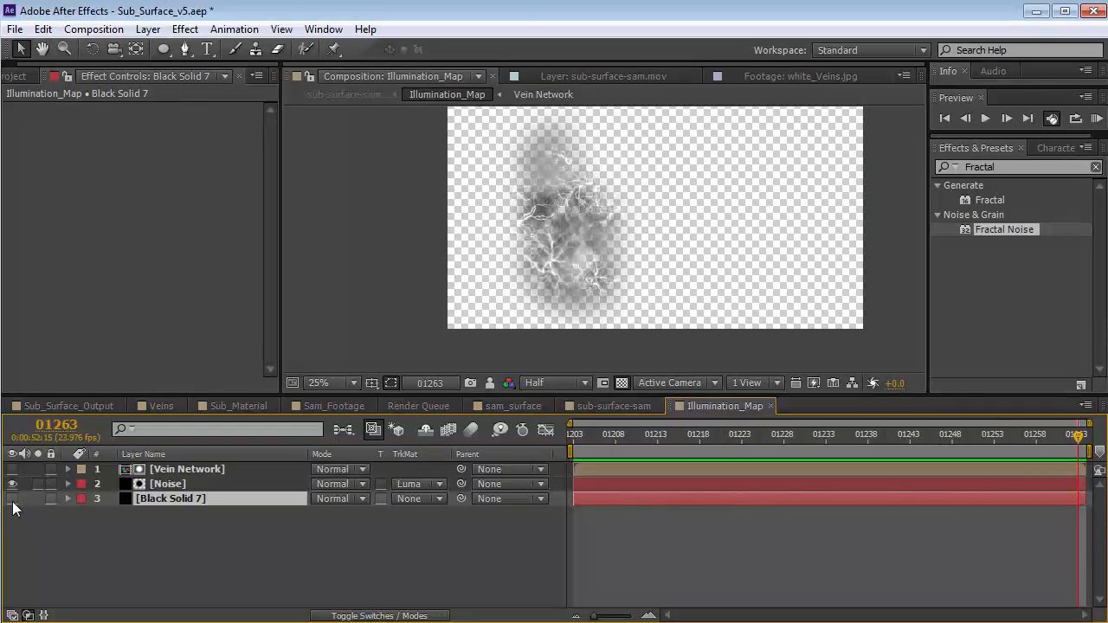
click(11, 500)
click(614, 406)
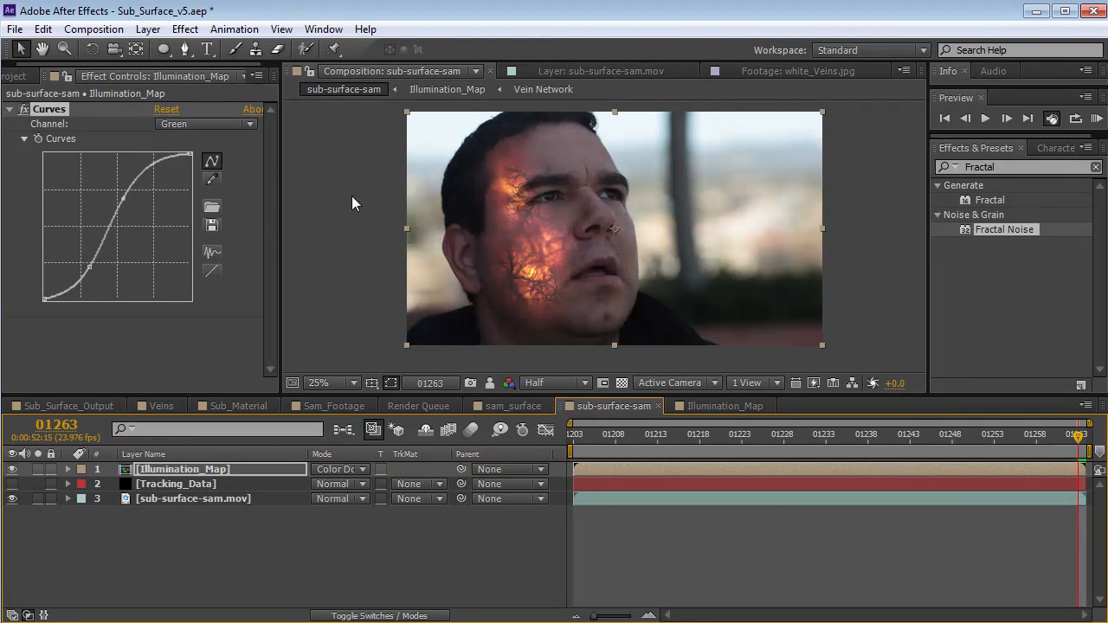
Step: Copy all four animated Corner Pin properties of the Tracking_Data layer with the time at frame 1203
click(171, 485)
key(u)
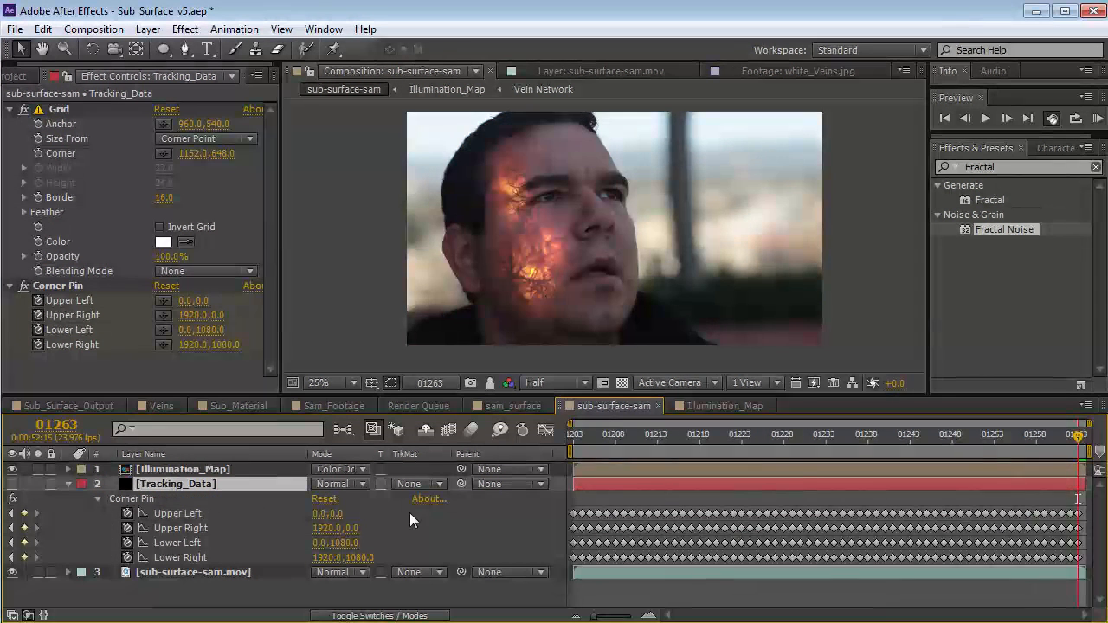
key(Home)
click(176, 513)
shift+click(185, 557)
click(42, 29)
click(70, 133)
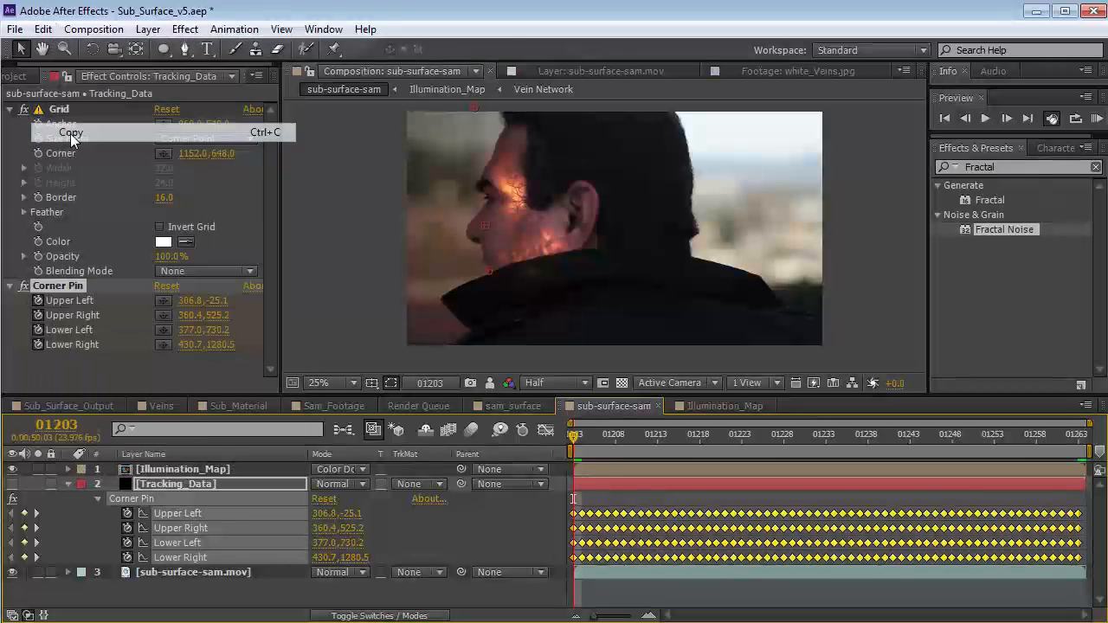
Step: Paste the copied Corner Pin keyframes onto the Illumination_Map layer starting at frame 1203
click(68, 485)
click(180, 472)
click(1084, 443)
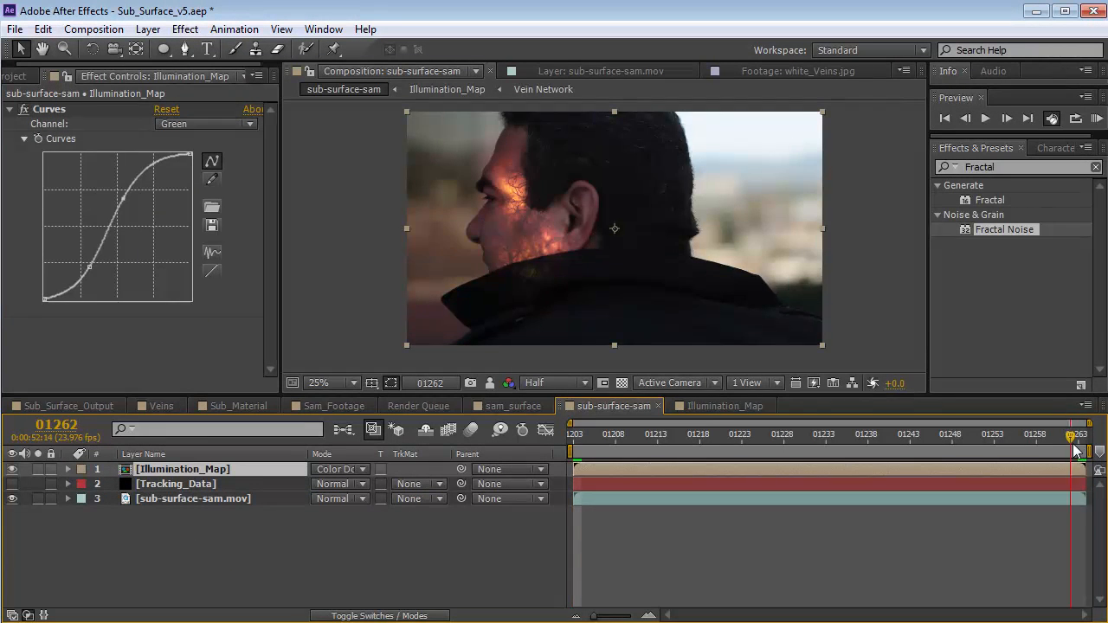
drag(1076, 449, 581, 470)
click(43, 29)
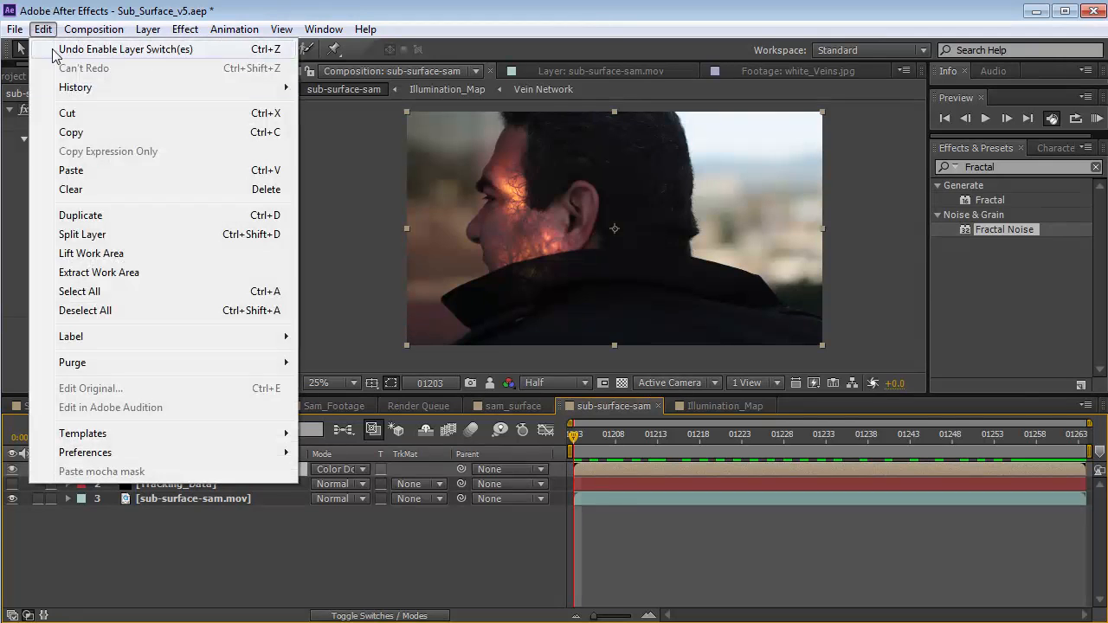
click(69, 171)
click(658, 550)
Step: Check the tracked glow across the shot, then add Fast Blur to Illumination_Map with Blurriness keyframed at 0 on frame 1230
drag(750, 432, 809, 493)
drag(812, 433, 1063, 462)
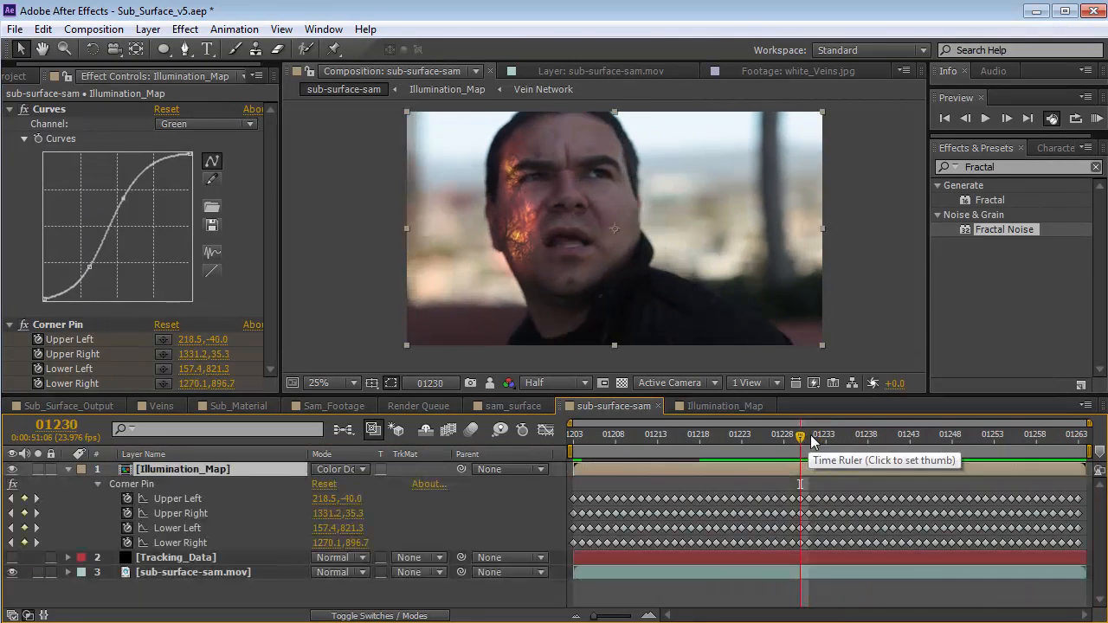
mouse_move(812, 442)
mouse_down()
mouse_move(697, 443)
mouse_move(801, 450)
mouse_up()
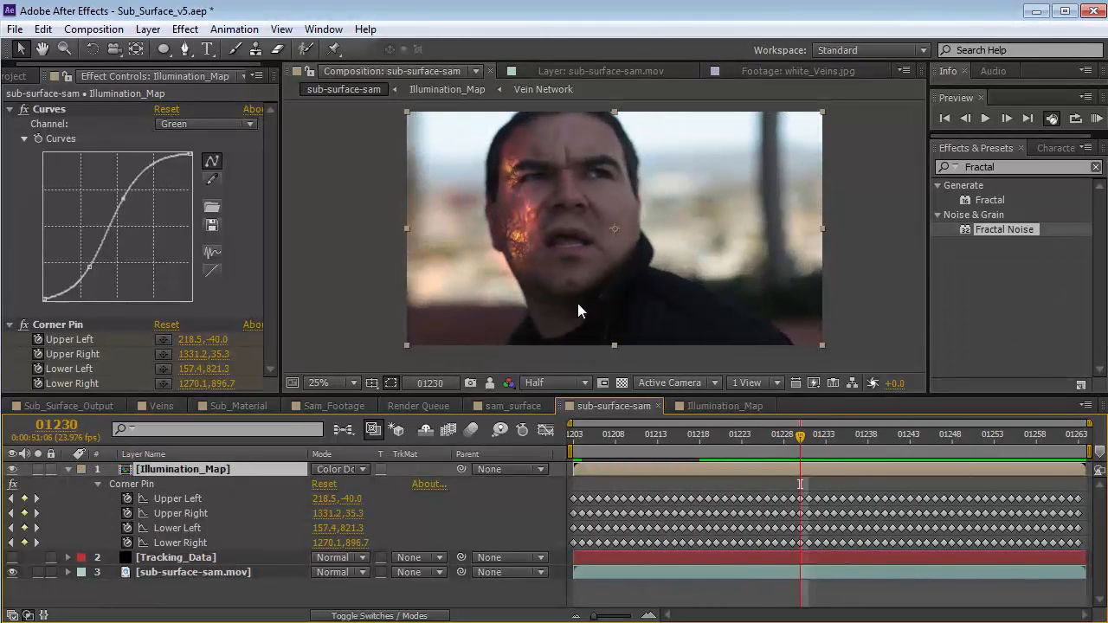
click(185, 28)
mouse_move(249, 161)
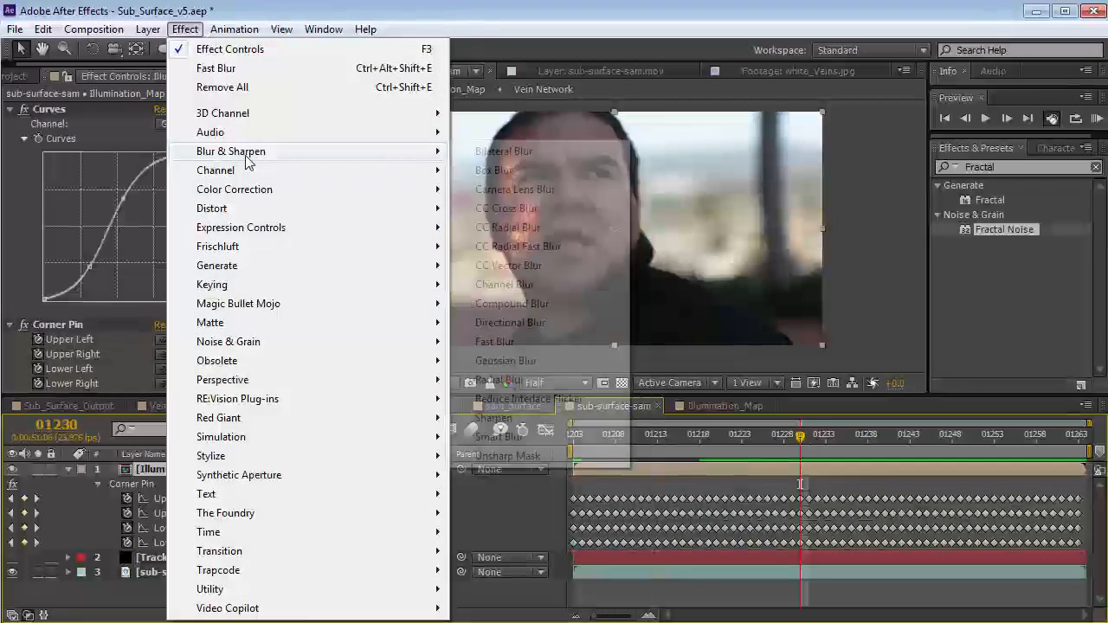
click(494, 341)
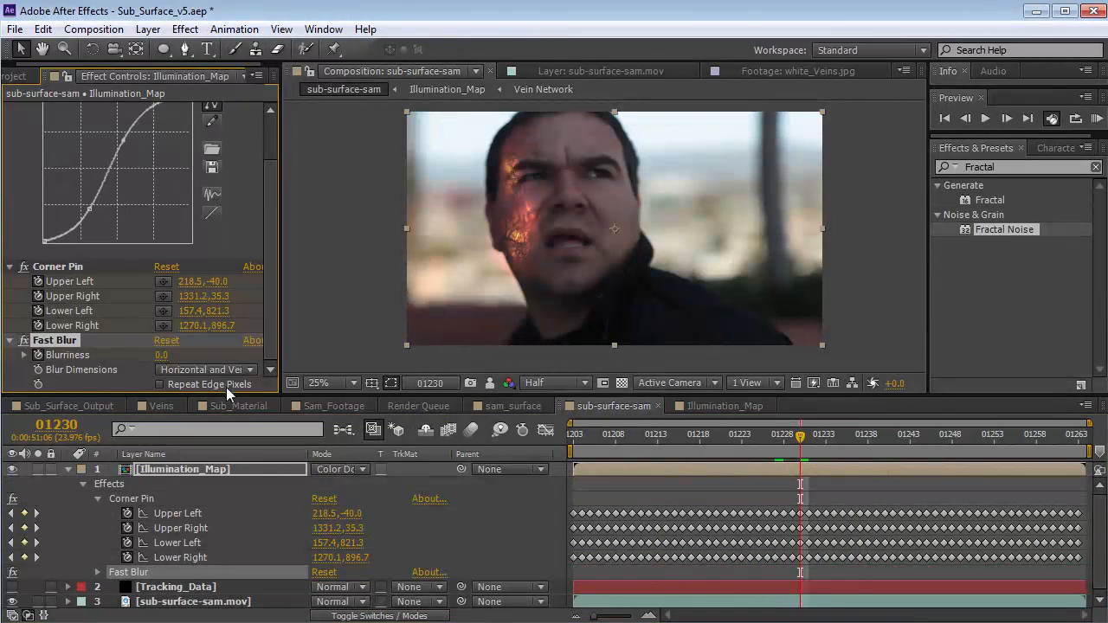
Step: Keyframe a strong Fast Blur Blurriness at frame 1223 and check how the glow sharpens toward frame 1227
drag(788, 446, 741, 443)
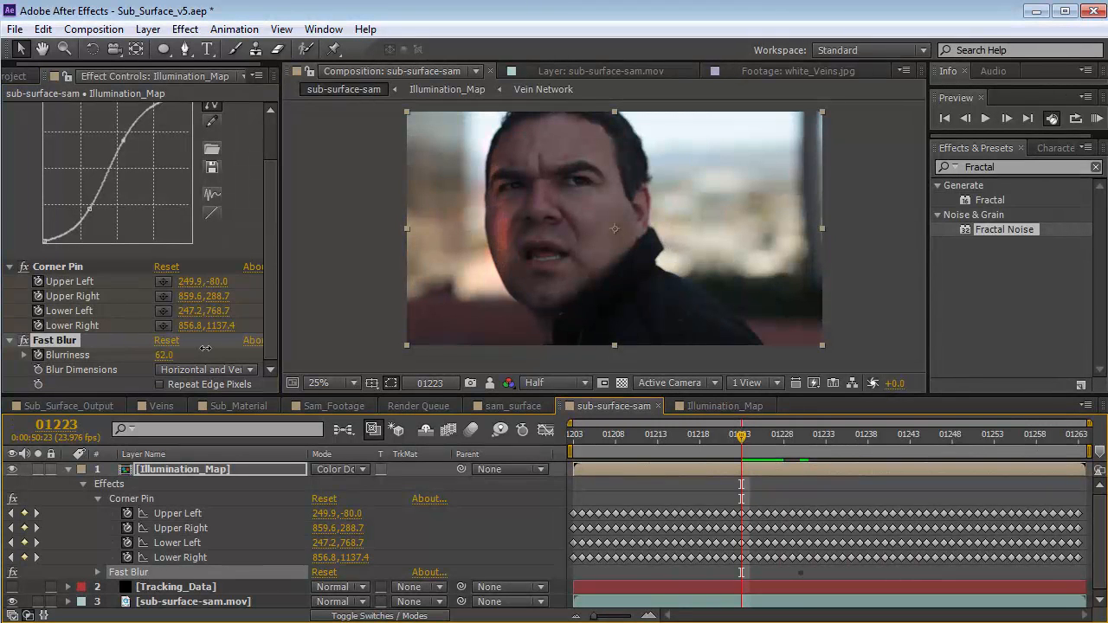
drag(215, 350, 215, 351)
drag(740, 435, 777, 452)
Step: Reveal the Illumination_Map keyframes, move the ending Blurriness keyframe to about frame 1235, and check the slower transition
key(u)
key(u)
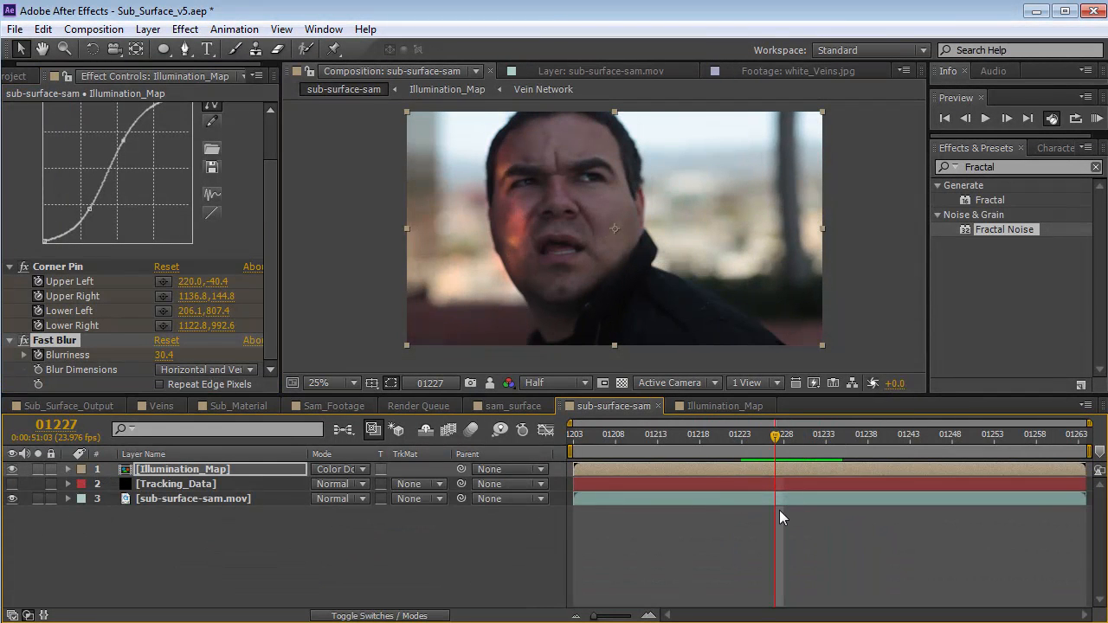
drag(800, 572, 825, 573)
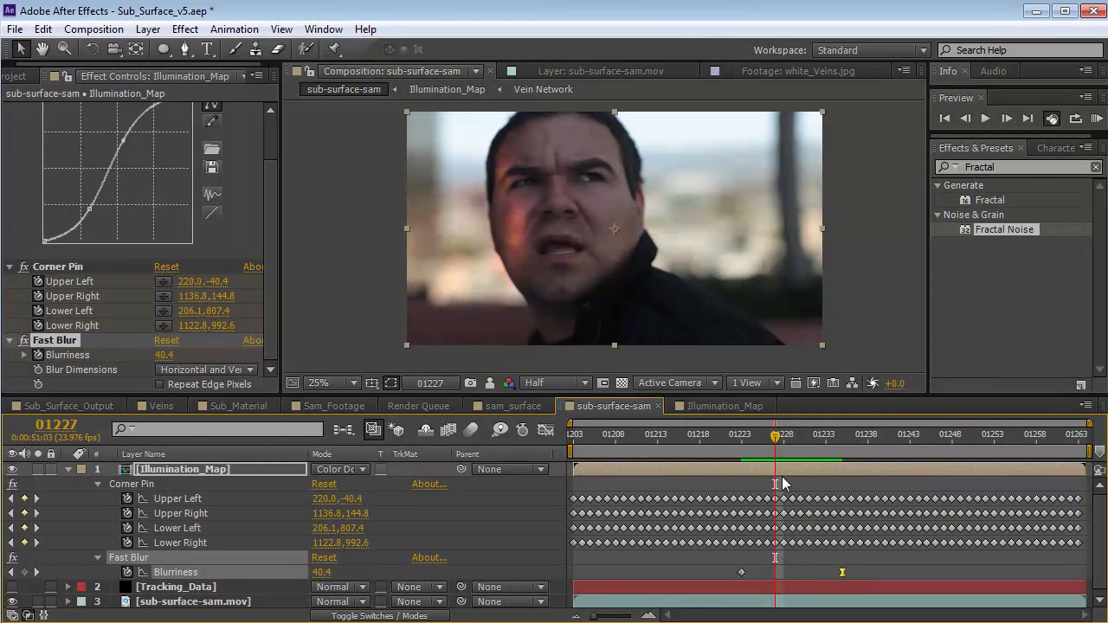
mouse_move(805, 443)
mouse_down()
mouse_move(829, 443)
mouse_move(818, 444)
mouse_up()
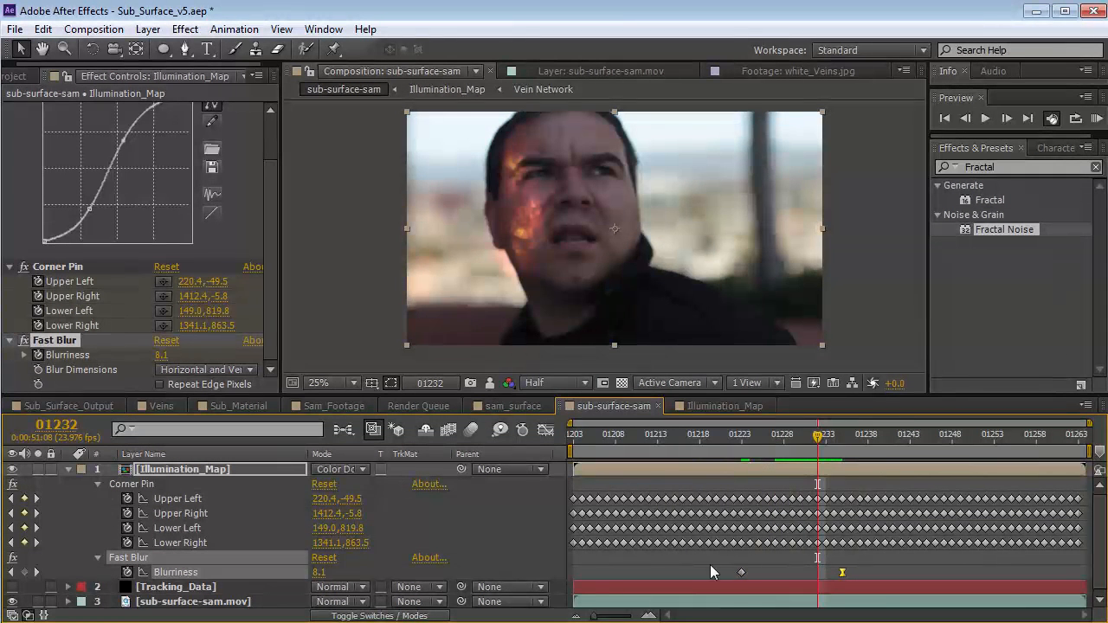
Step: Reduce the Blurriness keyframe at frame 1223 to 8 and preview the animated glow through the end of the shot
click(742, 441)
drag(163, 356, 36, 358)
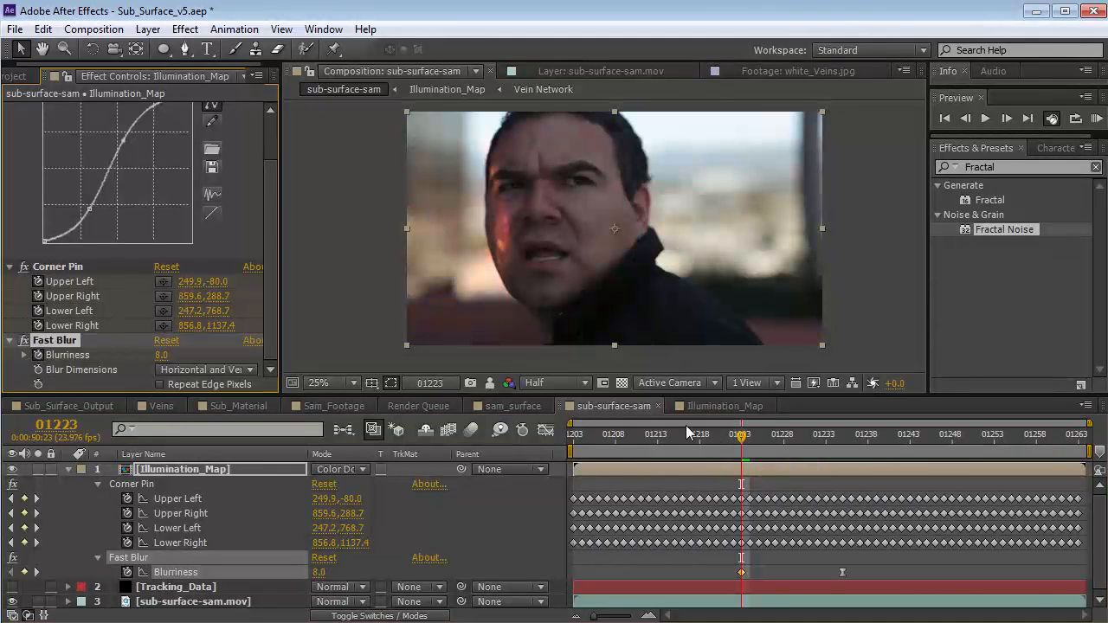
drag(751, 438, 776, 441)
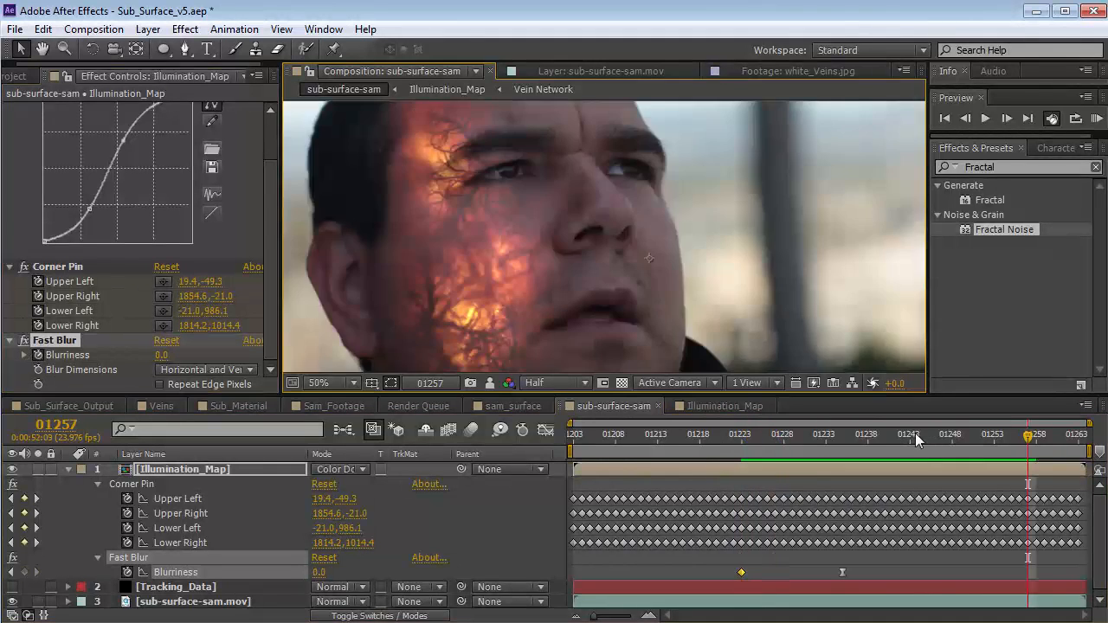
drag(915, 435, 1077, 446)
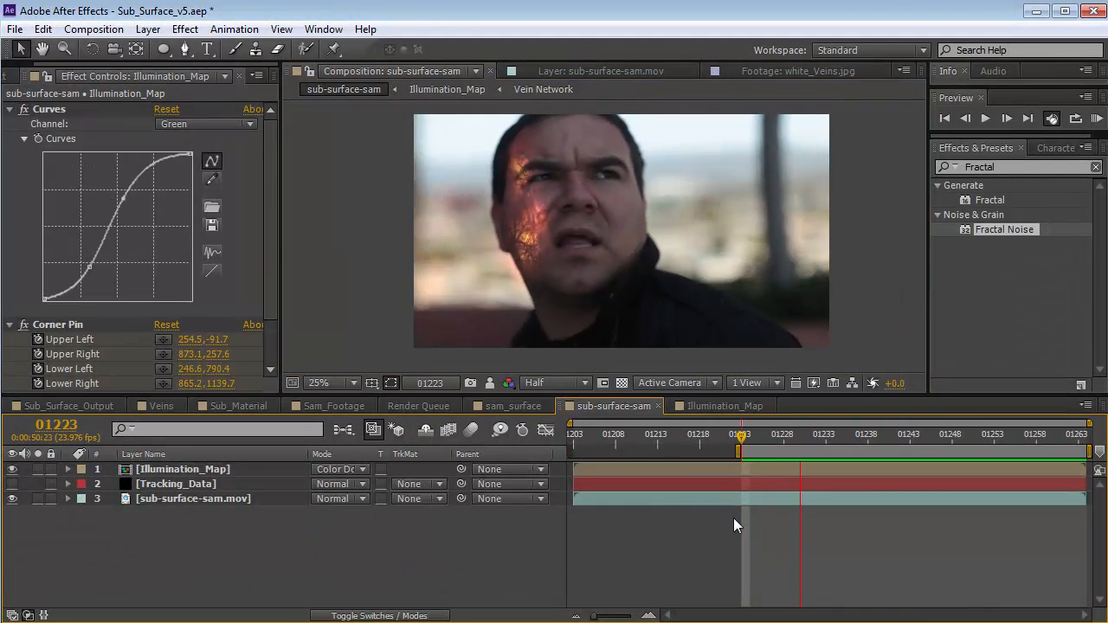
click(761, 439)
drag(761, 439, 1077, 446)
key(period)
key(period)
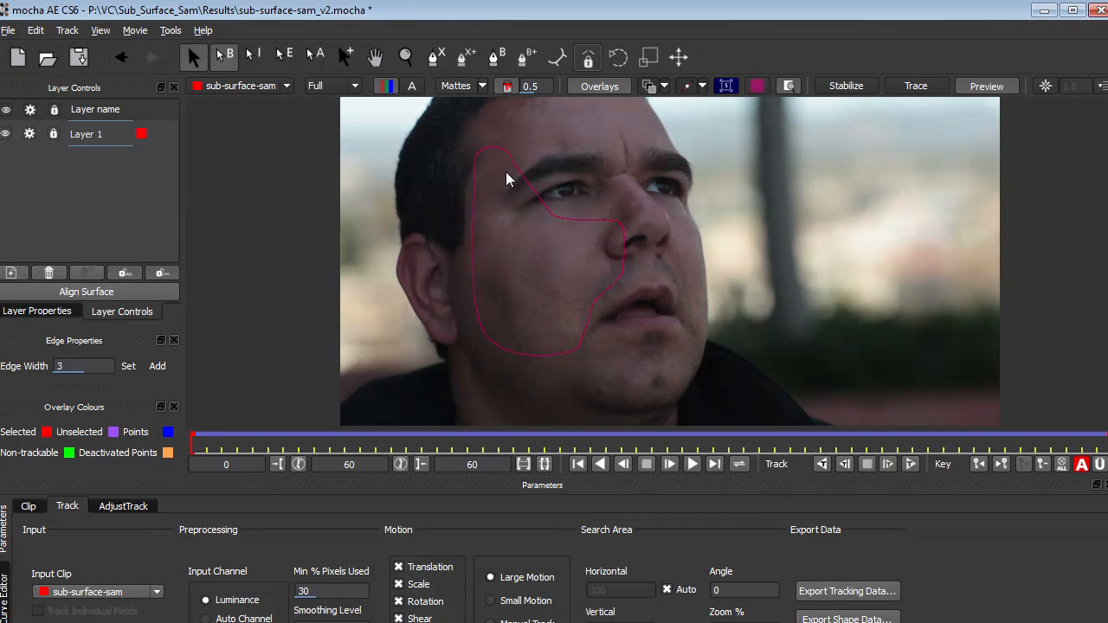
Step: Draw a small closed Bezier spline around the man's left-hand eye as a separate layer from the face track
click(54, 134)
click(54, 135)
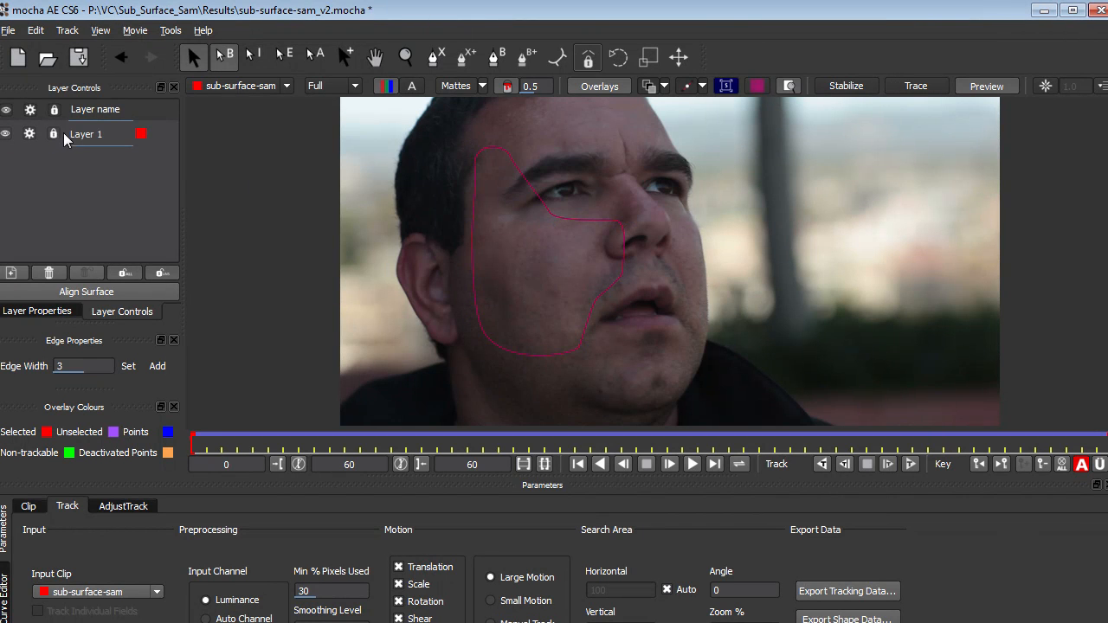
click(495, 57)
click(566, 178)
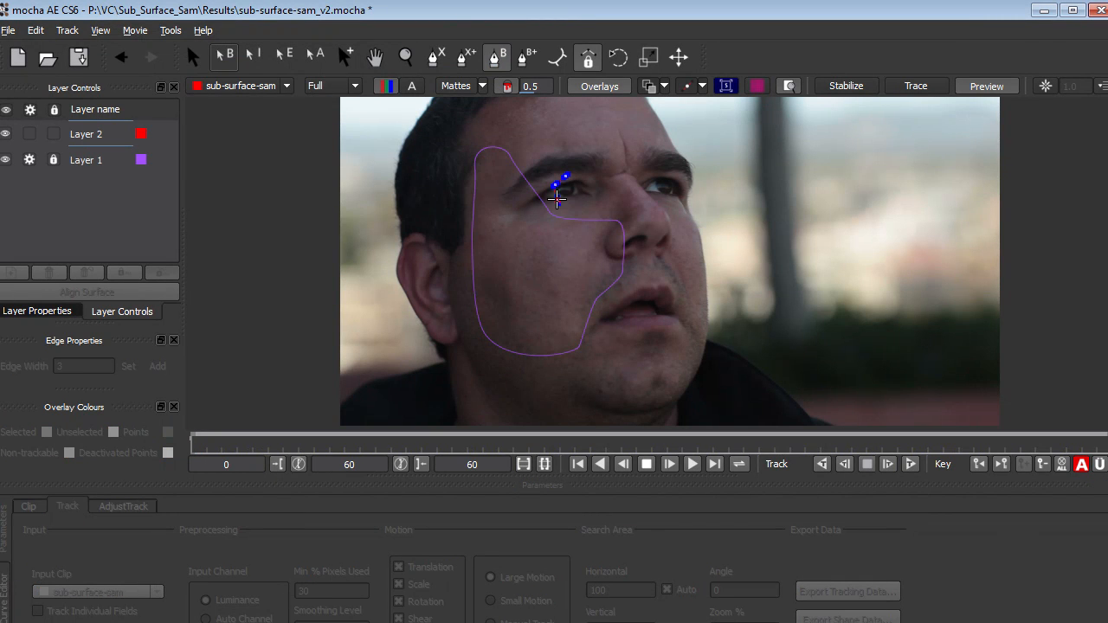
click(581, 178)
right_click(562, 178)
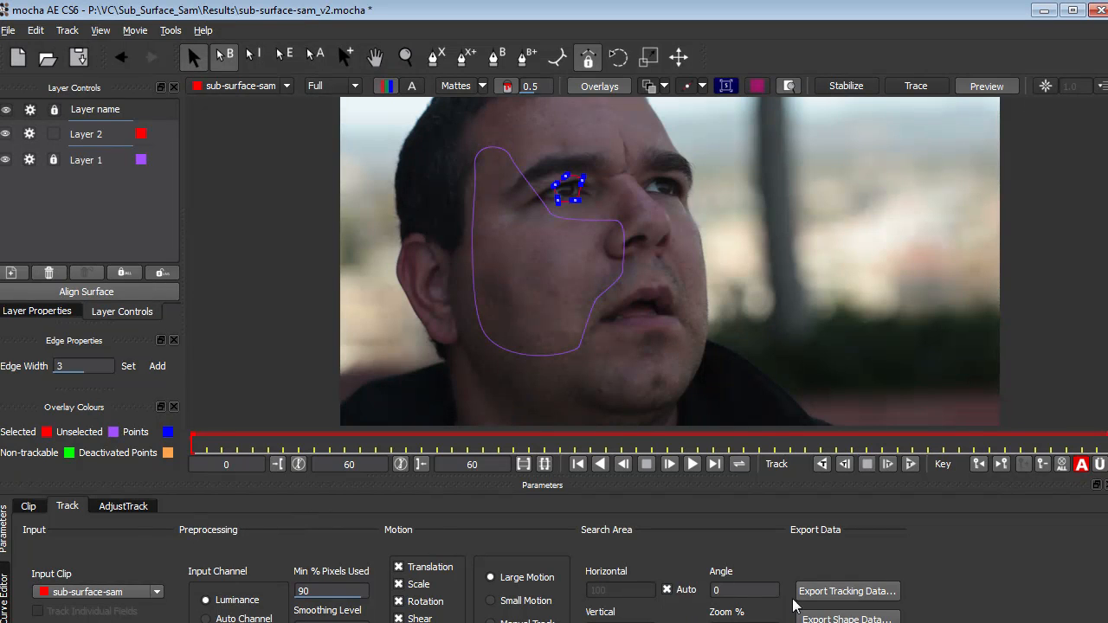
Step: Track the eye shape backward through the shot and copy its tracking data to the clipboard as After Effects Transform Data
click(824, 465)
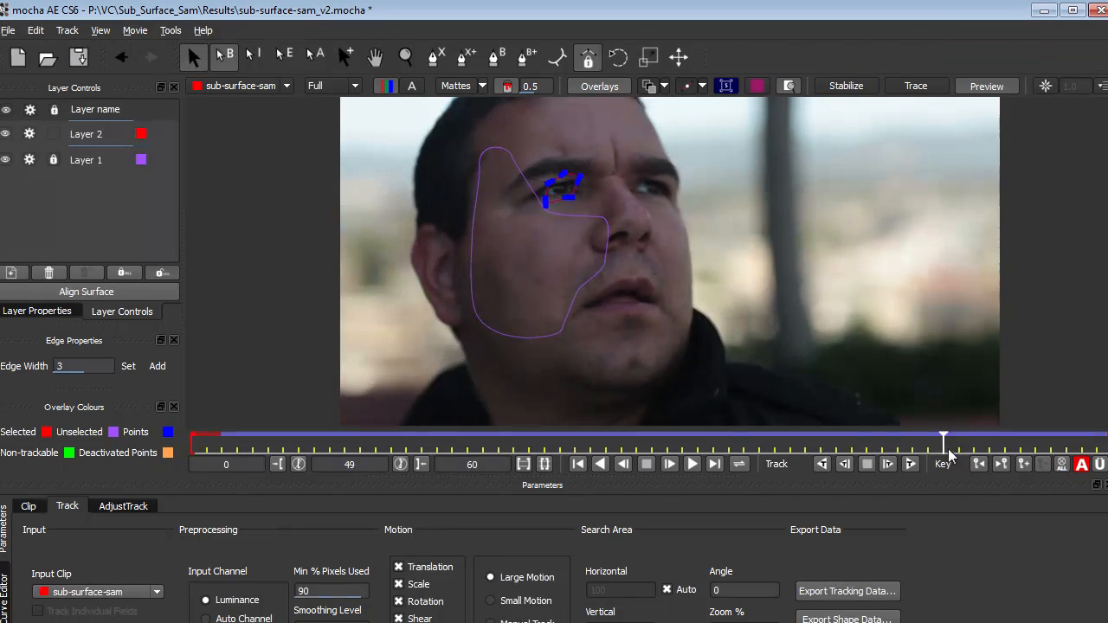
drag(946, 447, 1105, 439)
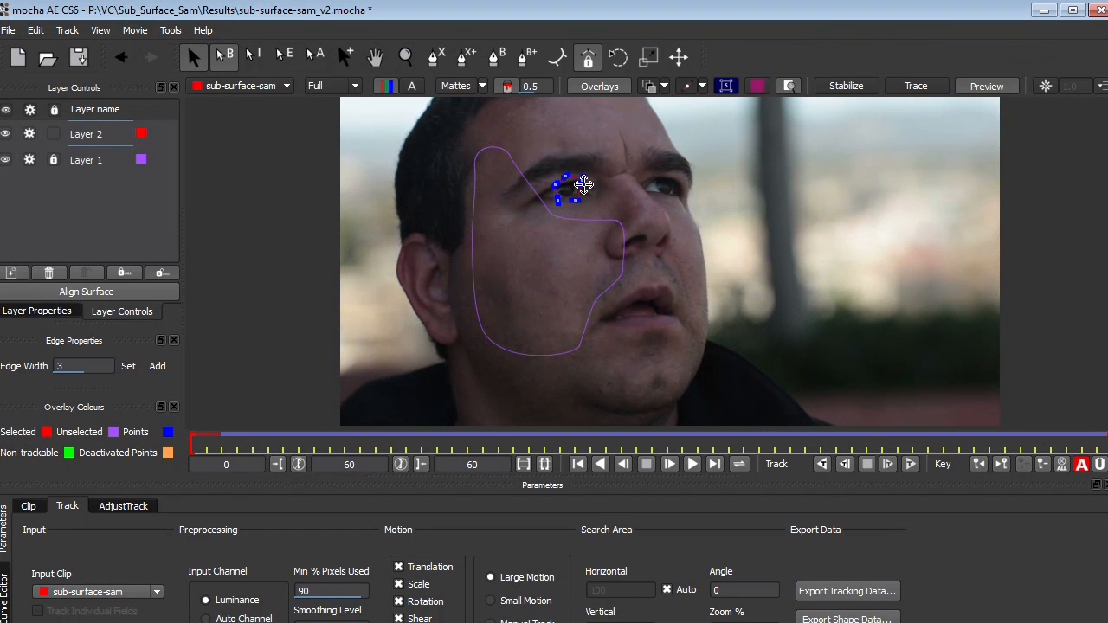
click(866, 593)
click(582, 329)
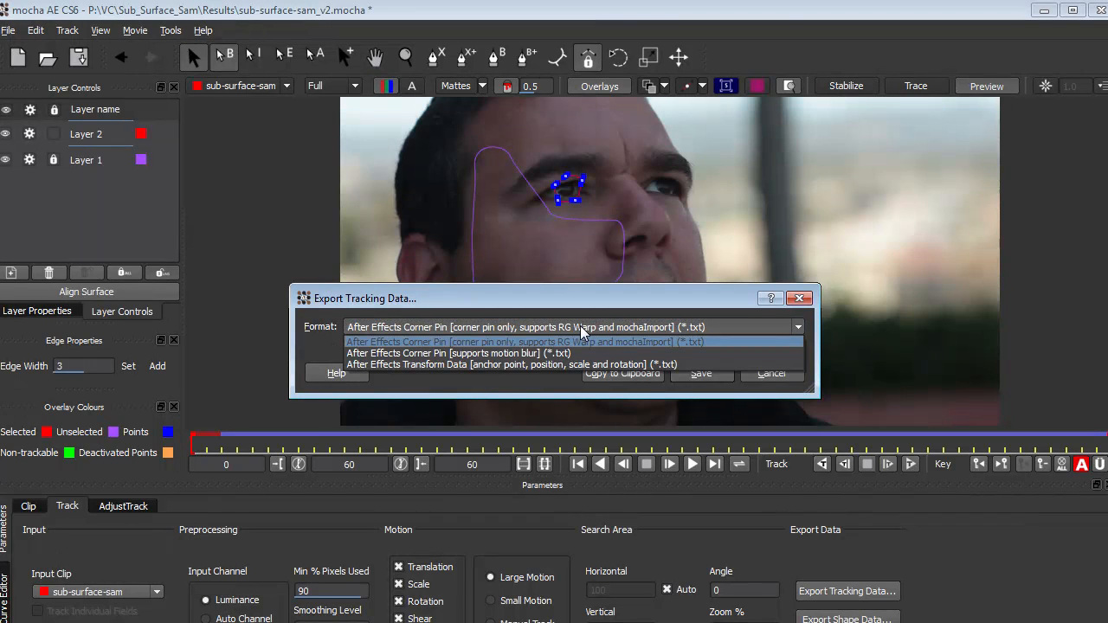
click(414, 365)
click(622, 377)
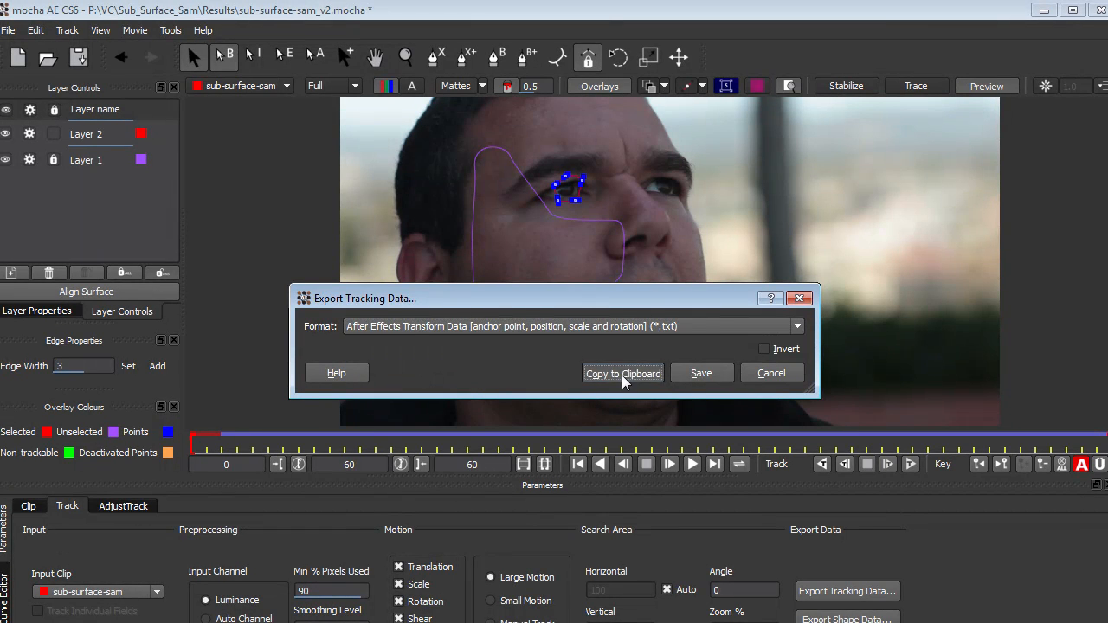
Step: Switch to After Effects and add a null object named Left Eye to the sub-surface-sam composition
key(alt+Tab)
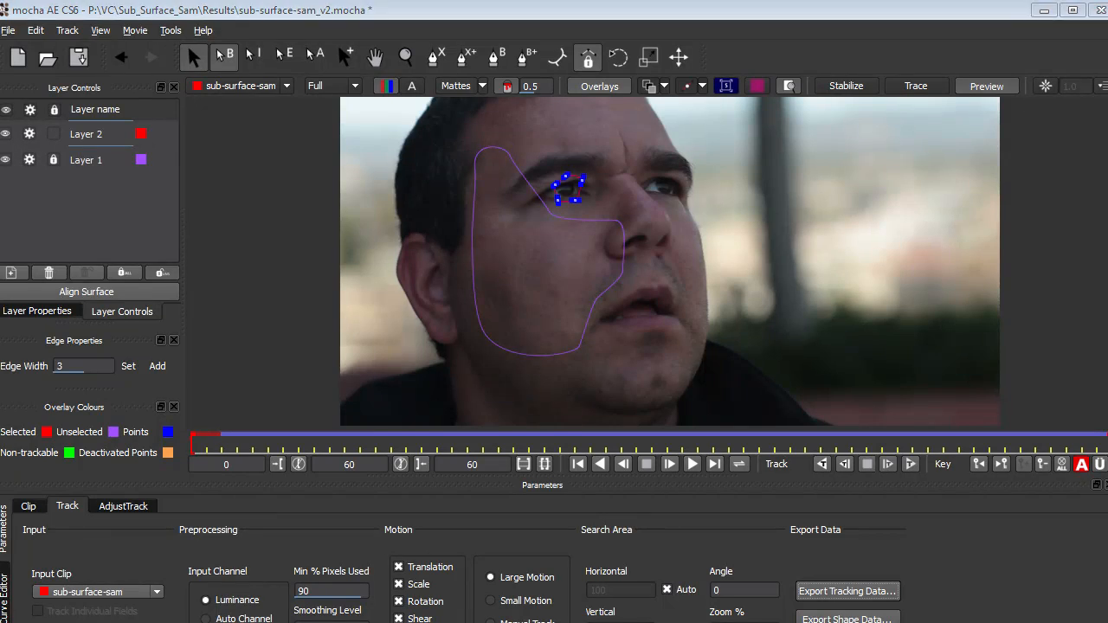
click(147, 29)
mouse_move(208, 49)
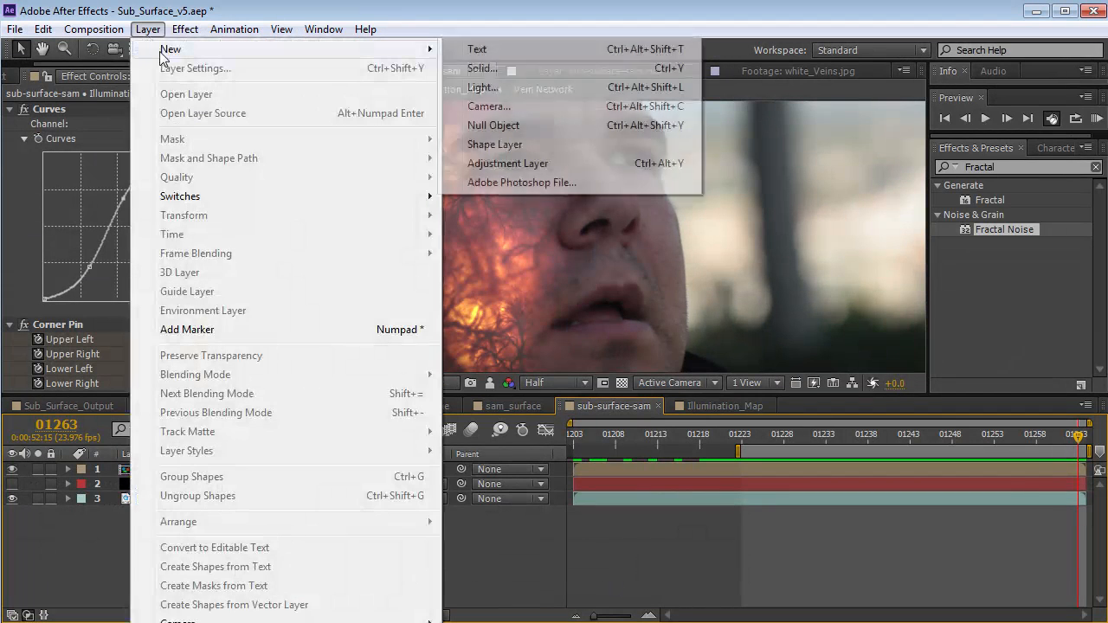
click(493, 126)
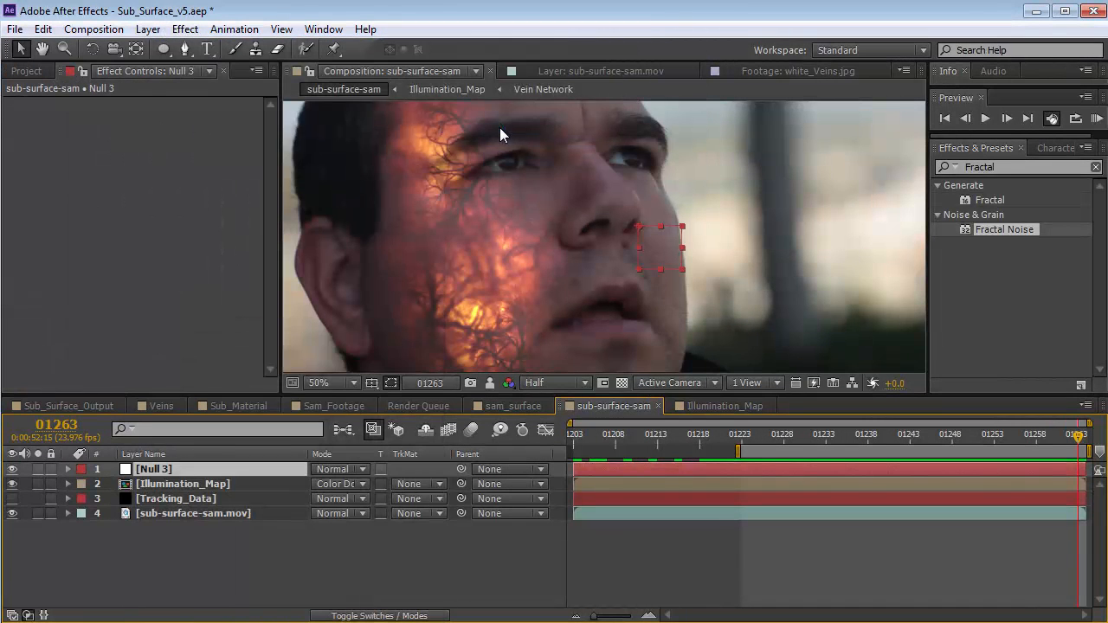
key(Return)
text(L)
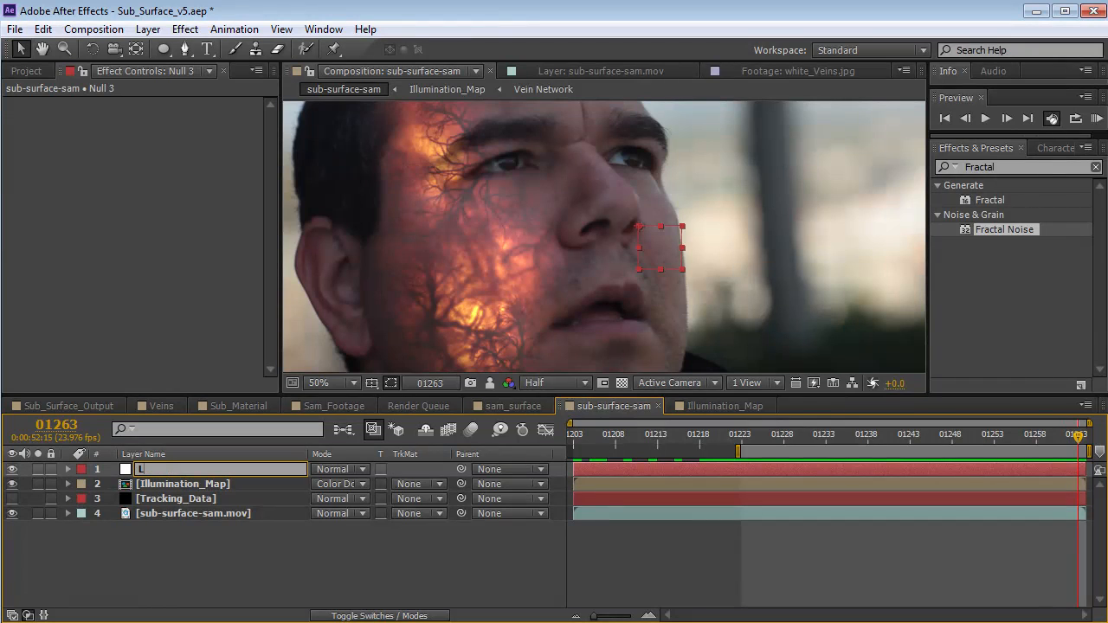
text(eft Eye)
key(Return)
Step: Paste the copied tracking data onto the Left Eye null at frame 1203 and reveal its keyframed properties
drag(793, 437, 573, 458)
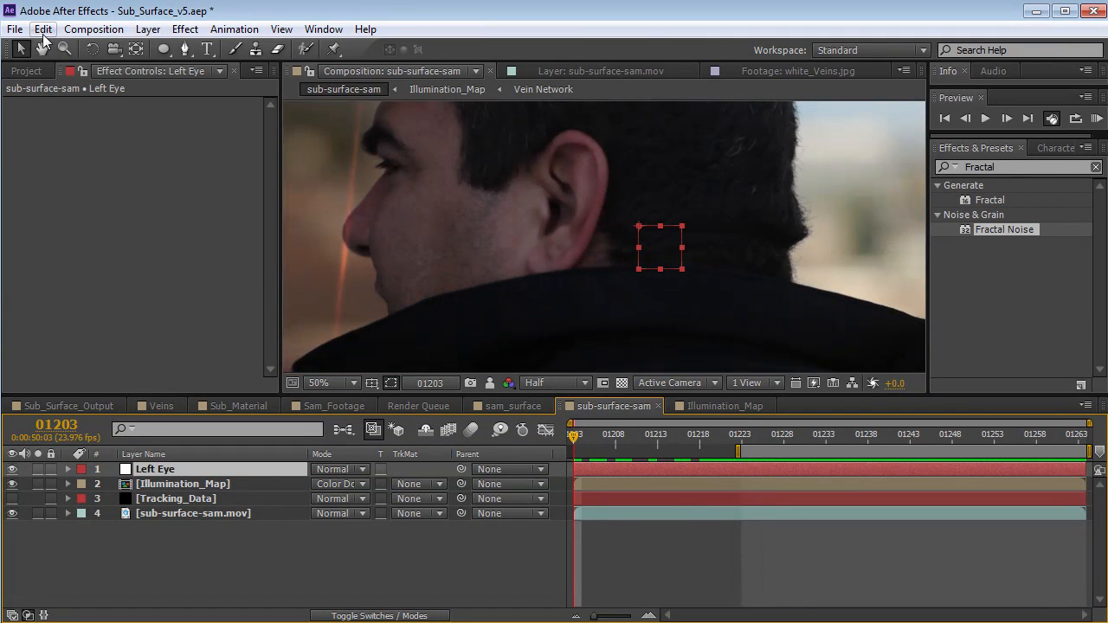
click(42, 31)
click(71, 168)
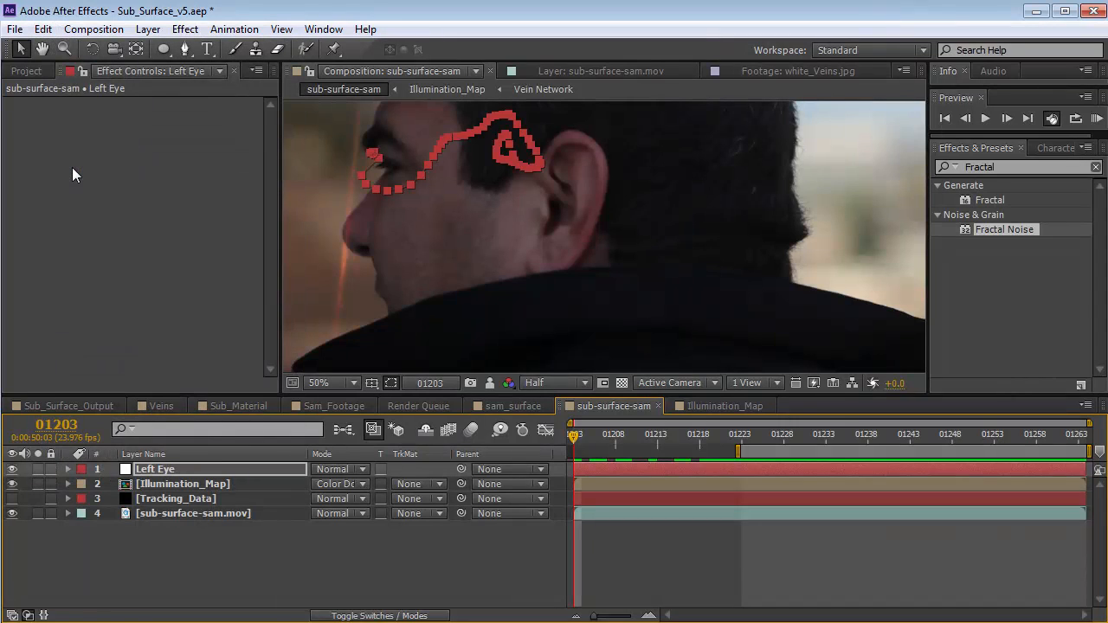
click(184, 470)
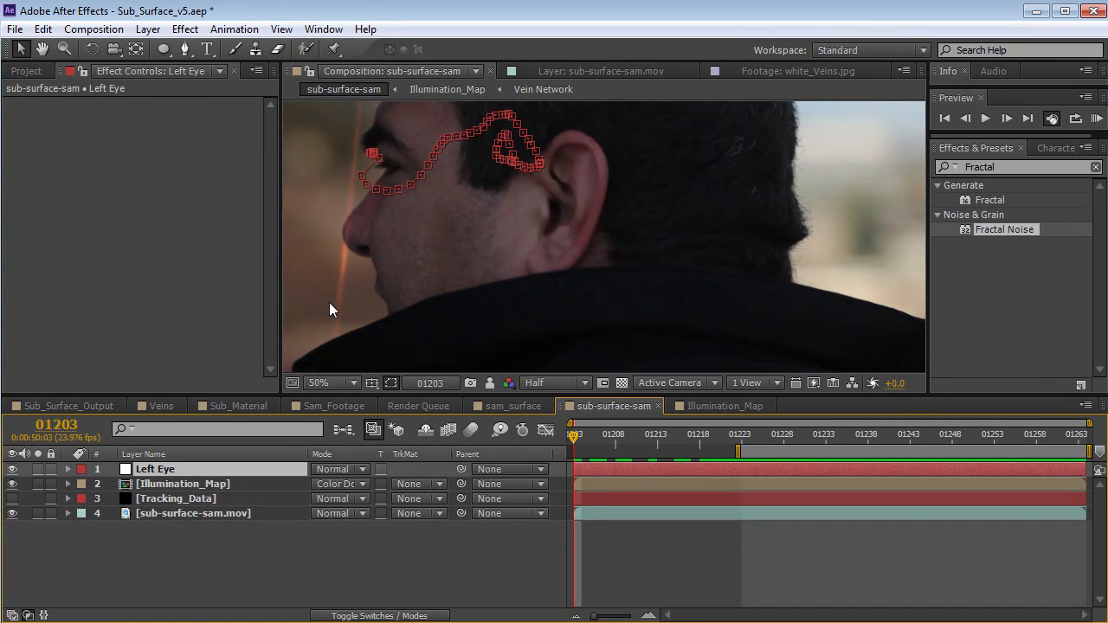
key(u)
key(u)
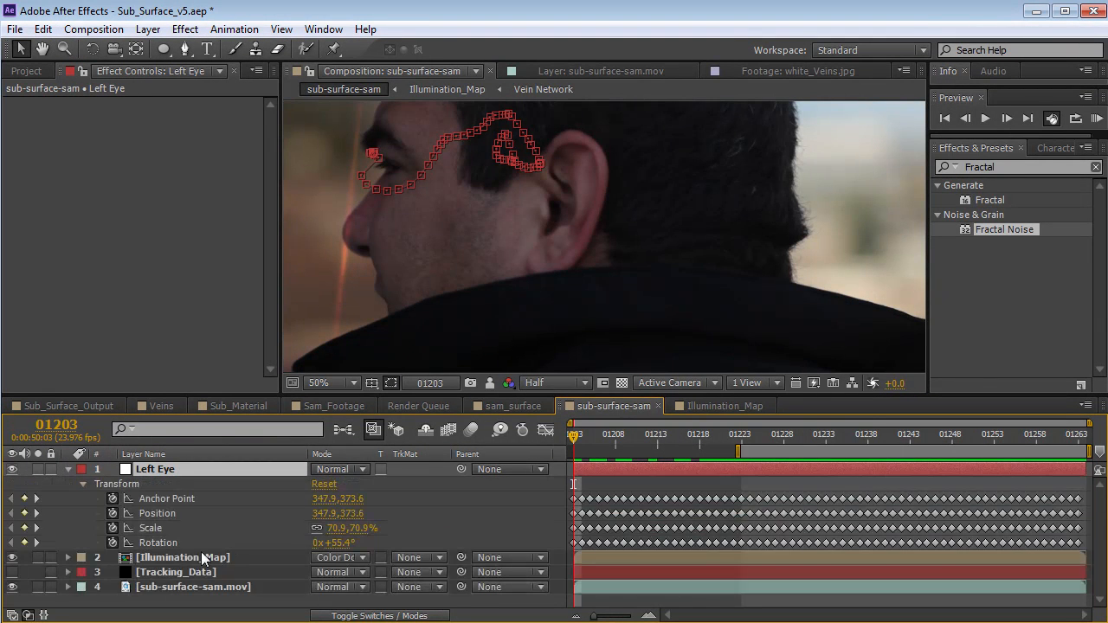
Step: Remove the Anchor Point keyframes from the Left Eye null and set its Anchor Point to 0, 0
click(113, 499)
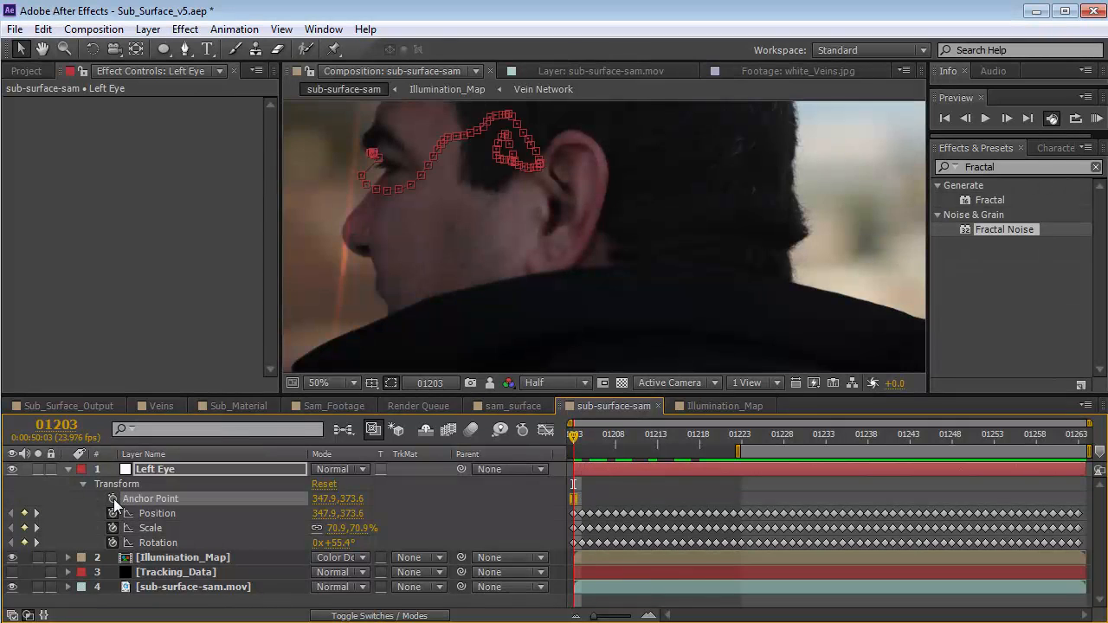
click(325, 498)
text(0)
key(Tab)
text(0)
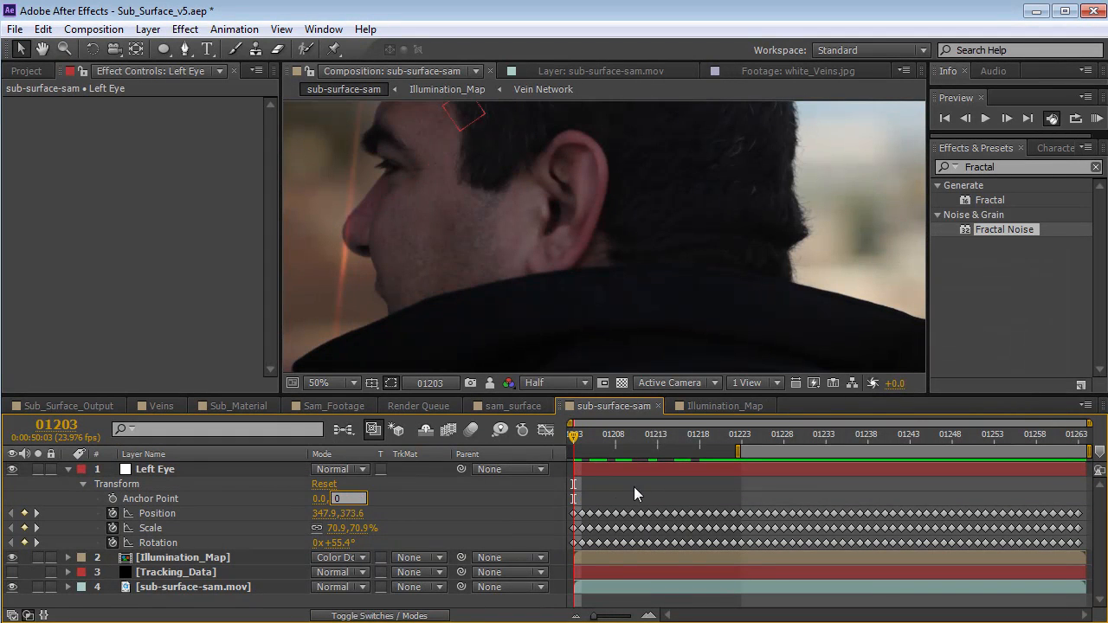
key(Return)
Step: Preview the null's motion over the eye and set the Left Eye layer's label colour to Yellow
key(space)
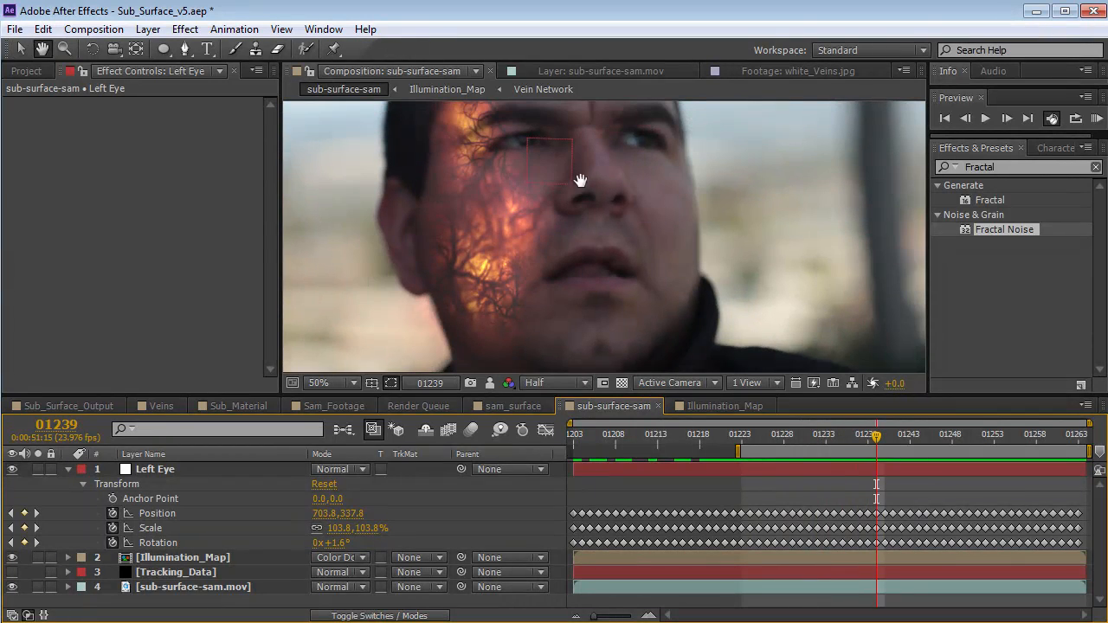
drag(581, 180, 584, 216)
click(86, 468)
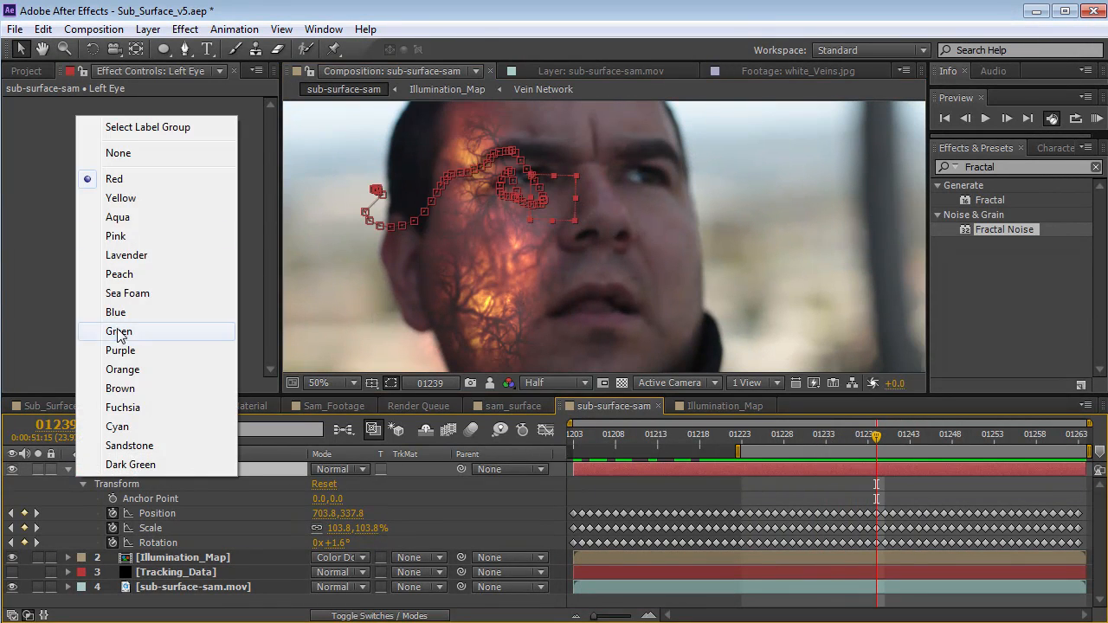
click(173, 196)
Step: Remove the Scale and Rotation keyframes from the Left Eye null at frame 1223 and preview its motion
drag(877, 435, 741, 474)
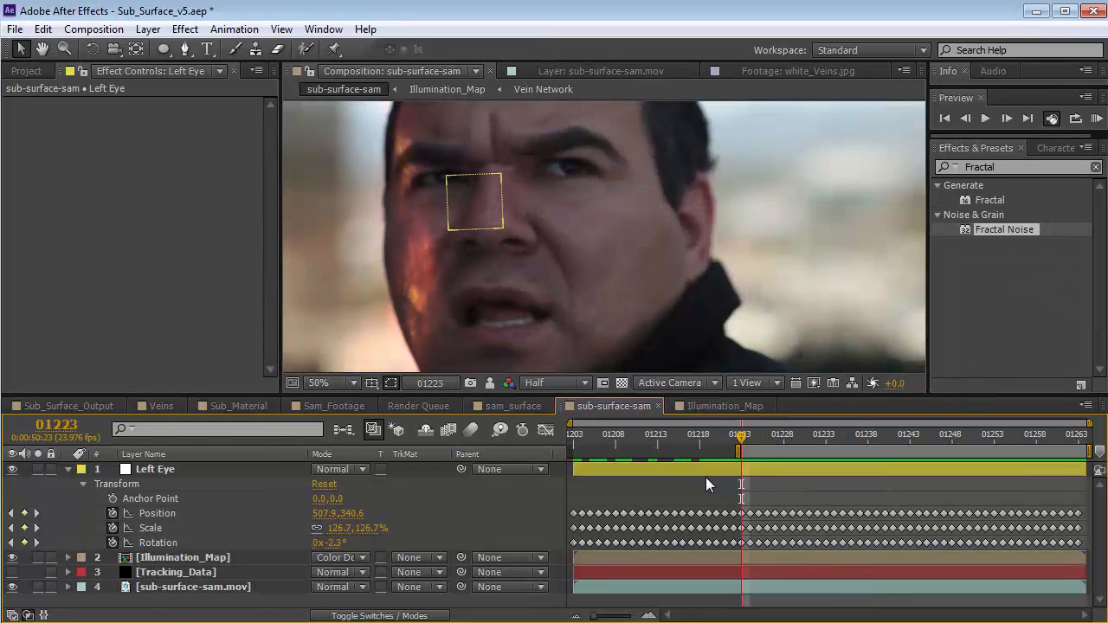
click(111, 529)
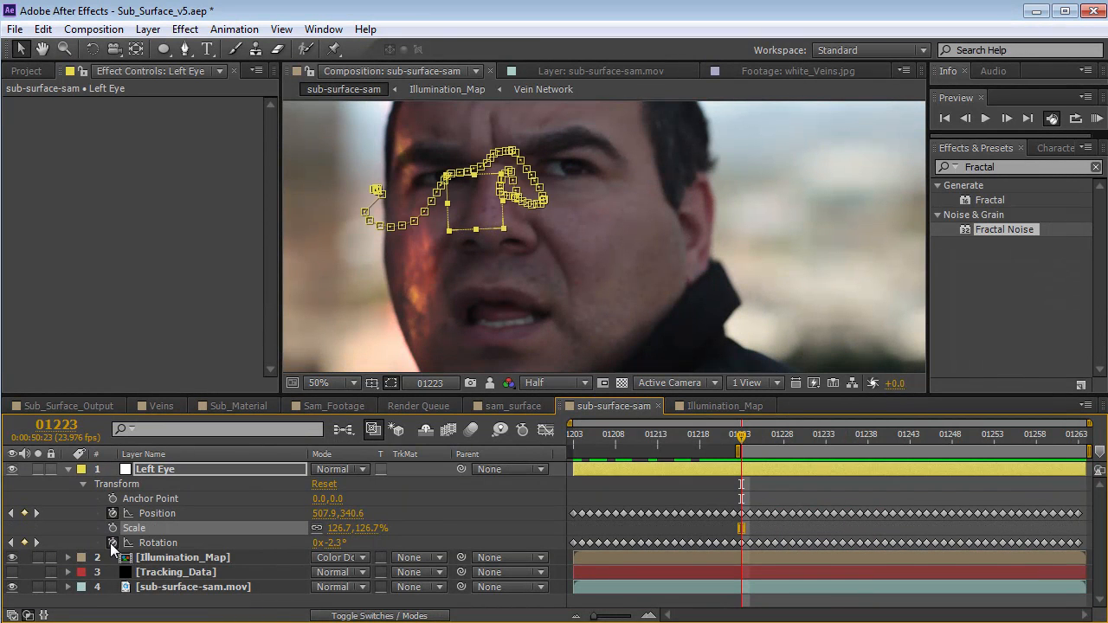
click(112, 542)
key(space)
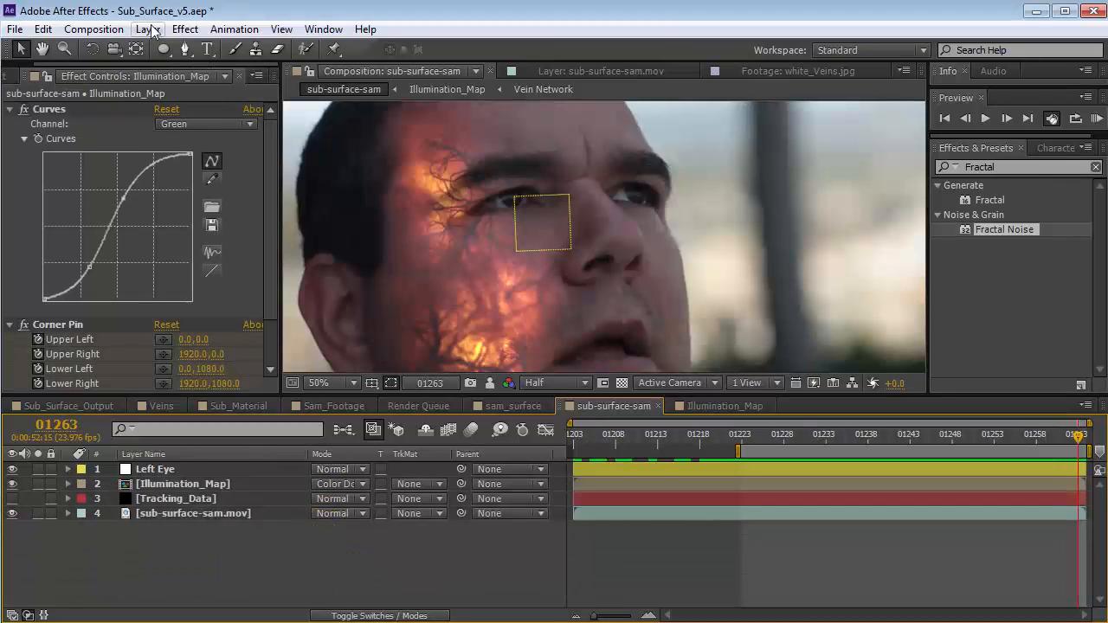
Step: Create a 1920 x 1080 solid layer filled with orange DA4D0F
click(148, 29)
mouse_move(147, 47)
click(479, 67)
click(229, 370)
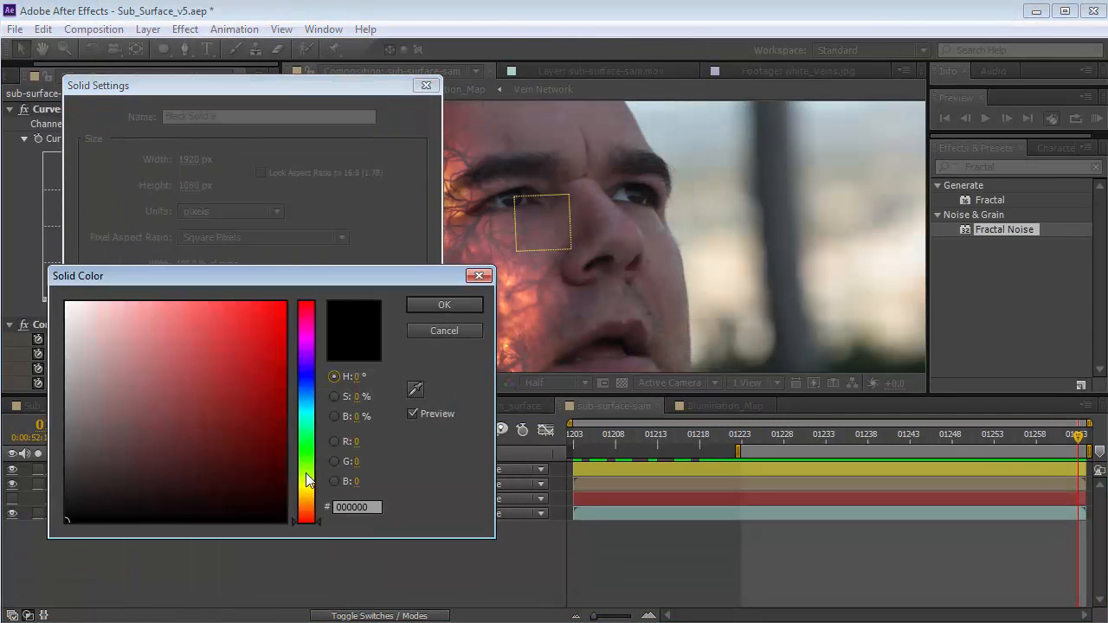
click(307, 511)
drag(252, 340, 271, 334)
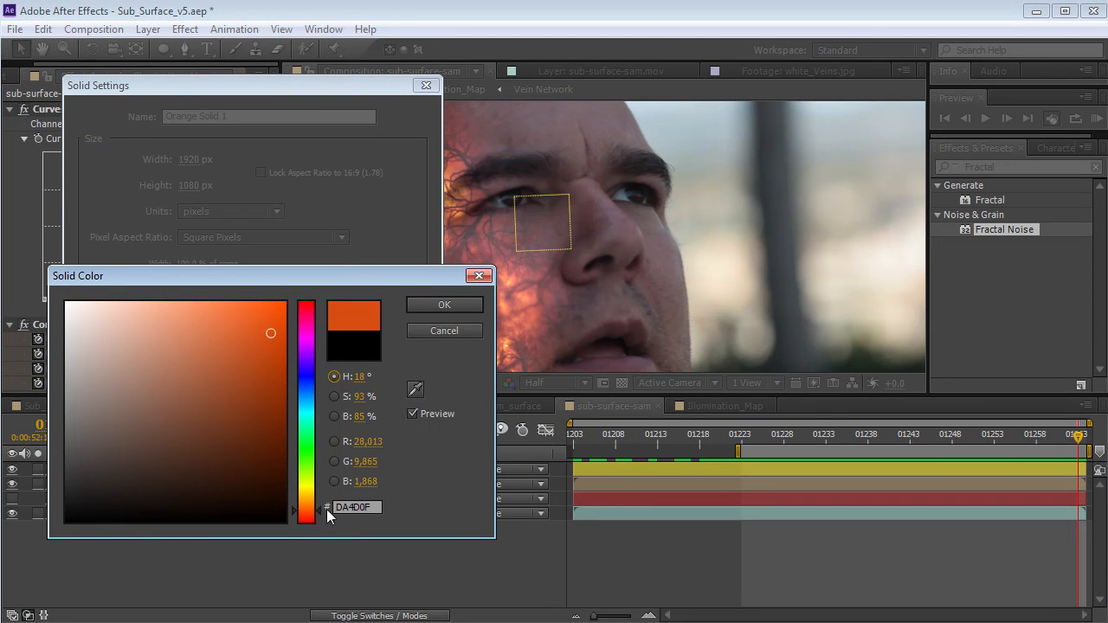
click(445, 304)
click(294, 417)
Step: Set the orange solid's blending mode to Color Dodge and draw a small elliptical mask over the tracked eye's iris
click(167, 49)
click(340, 469)
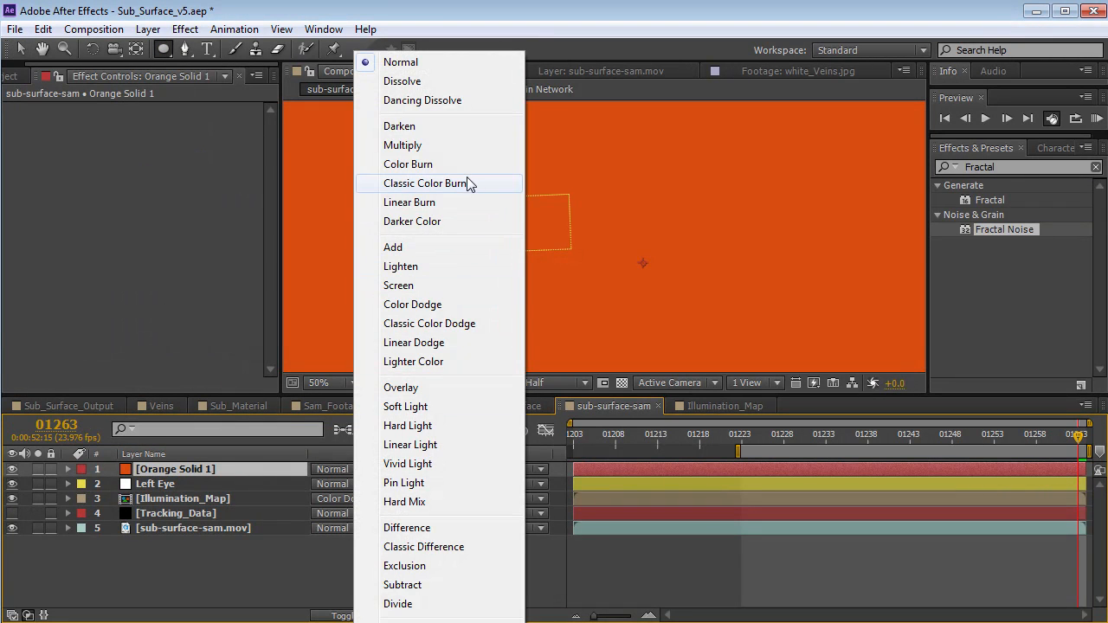
click(435, 305)
drag(510, 191, 529, 215)
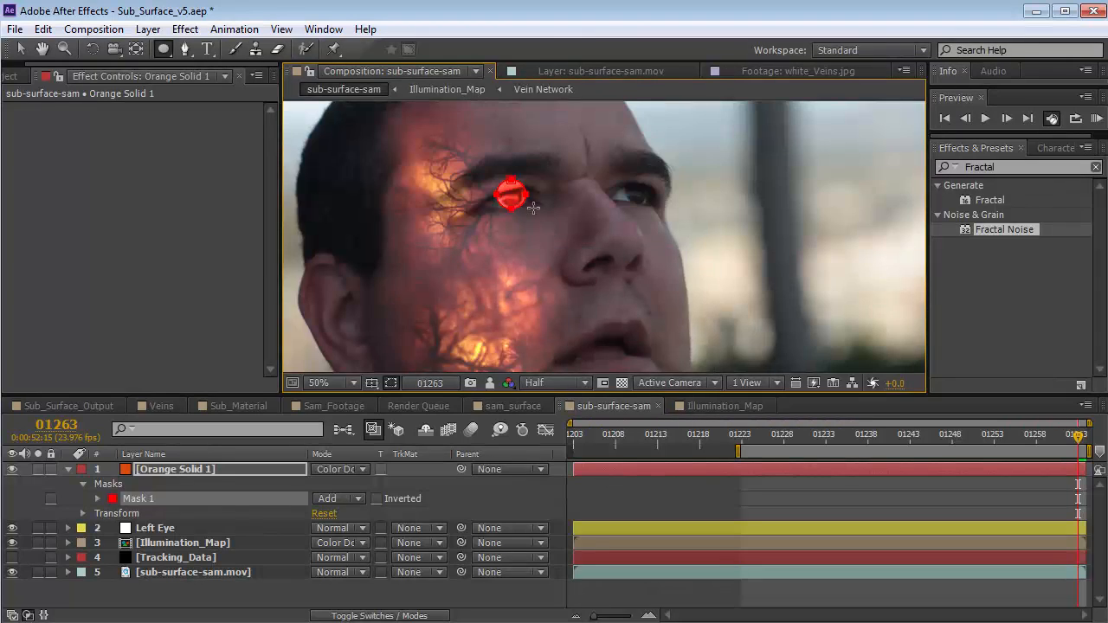
Step: Fit the circular mask to the iris and set its Mask Feather to 14 pixels
key(period)
key(space)
drag(430, 152, 522, 217)
key(v)
double_click(497, 205)
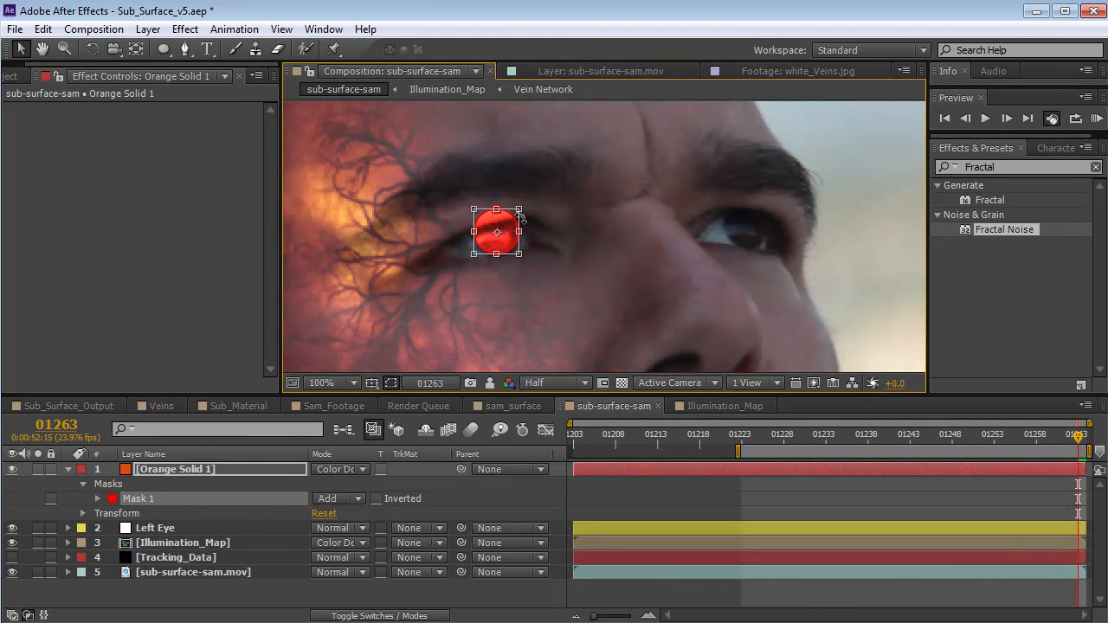
click(664, 483)
click(678, 470)
key(f)
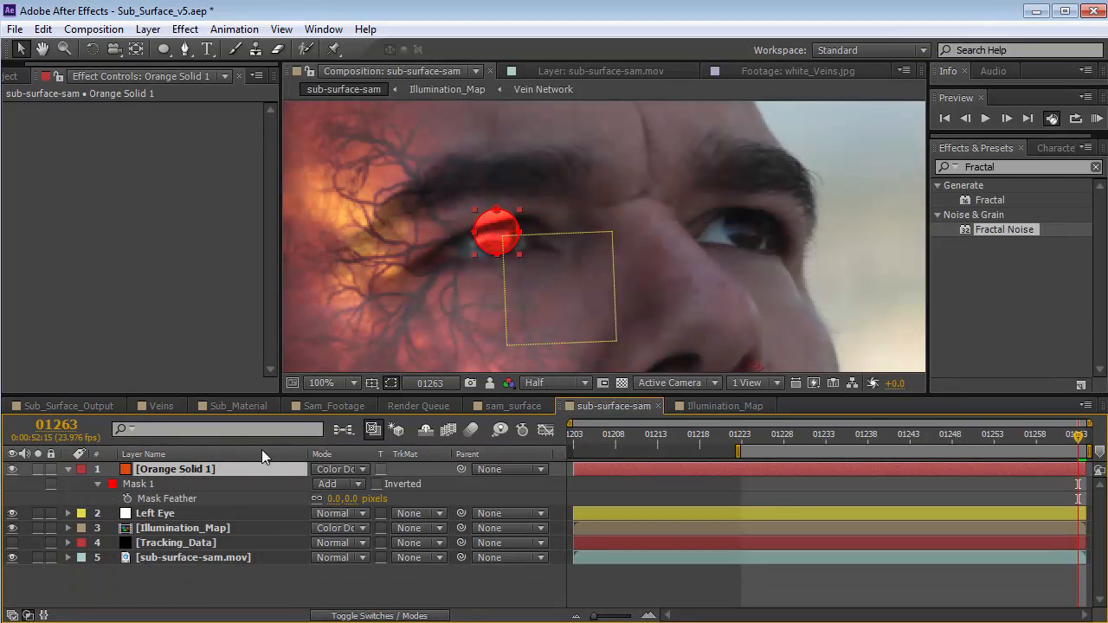
drag(348, 498, 361, 502)
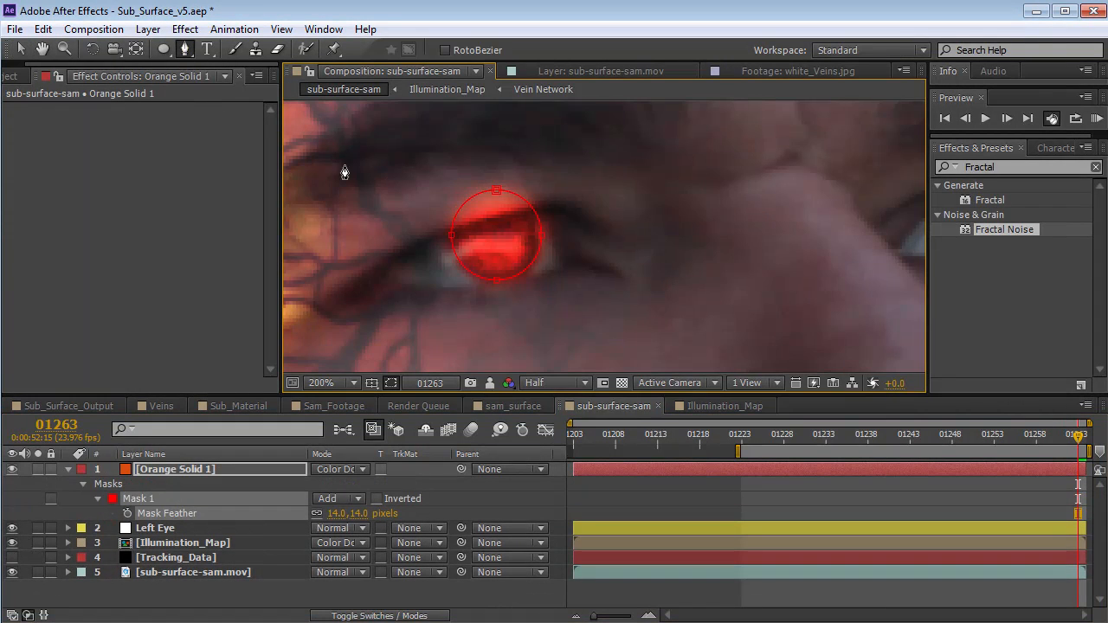
Step: Draw a second mask on the orange solid along the upper eyelid and around the brow, and set its mode to Subtract
click(183, 49)
click(663, 255)
click(568, 209)
click(523, 121)
click(729, 153)
click(662, 257)
click(340, 528)
click(364, 586)
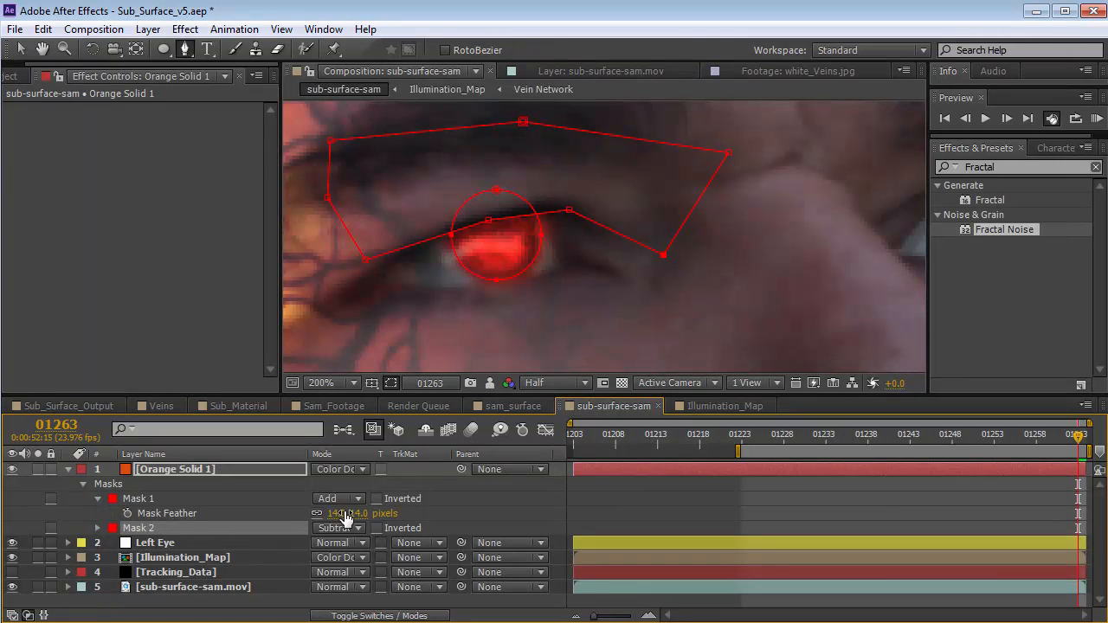
Step: Set the eyelid mask's Mask Feather to 4 pixels and deselect the layer to view the glowing eye
key(f)
key(f)
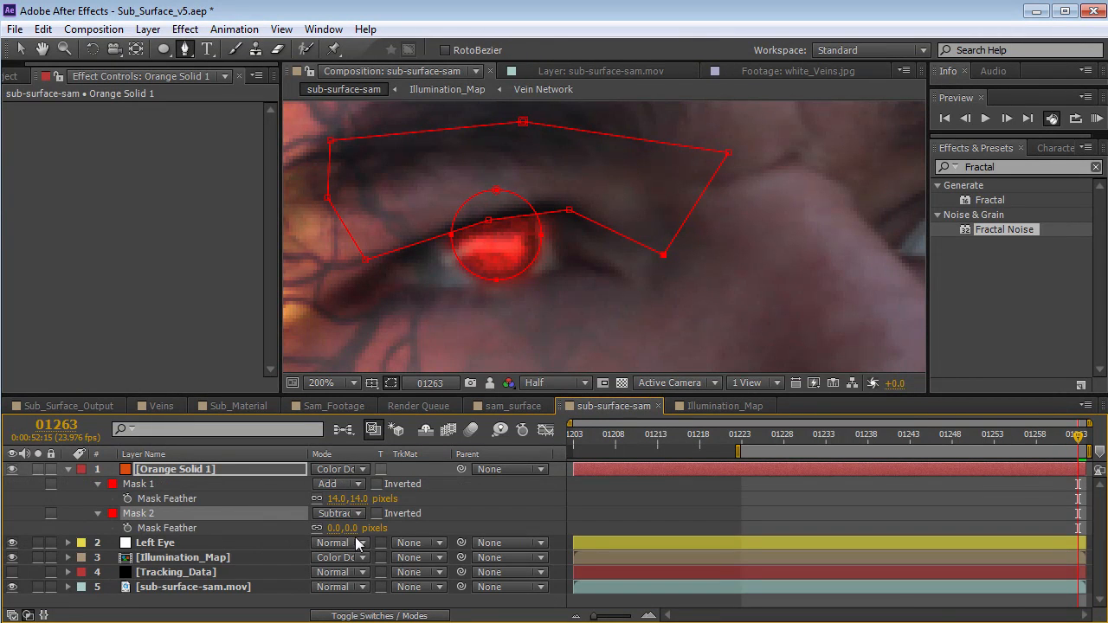
drag(350, 530, 355, 529)
key(F2)
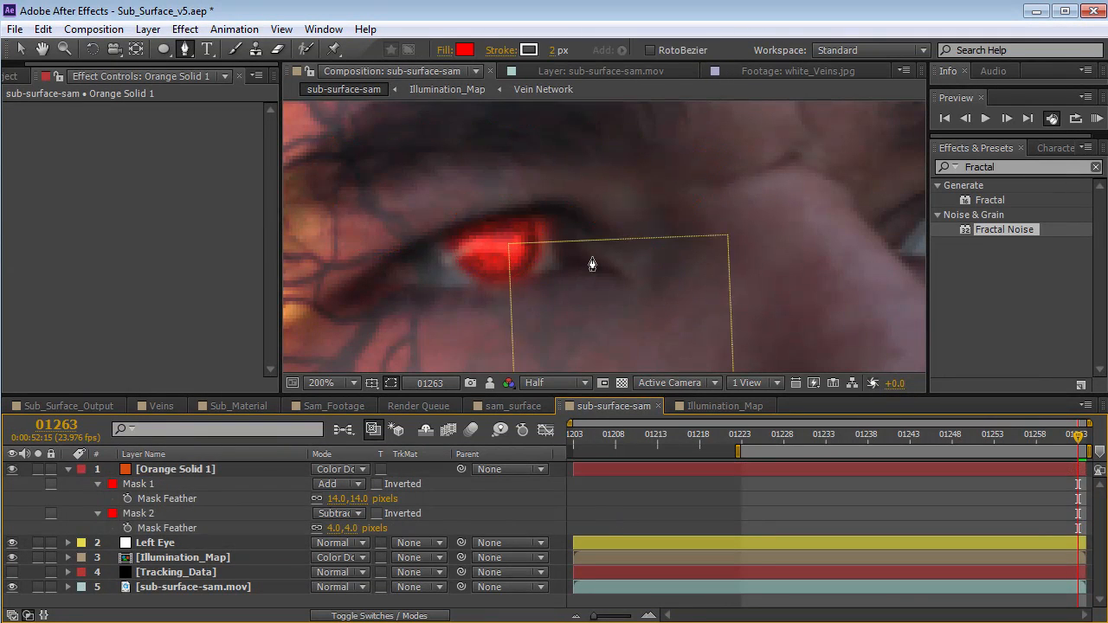
Step: Parent the orange solid to the Left Eye null and scrub back to about frame 1224 to check the eye glow's tracking
scroll(592, 262, down, 2)
key(f)
key(v)
click(174, 468)
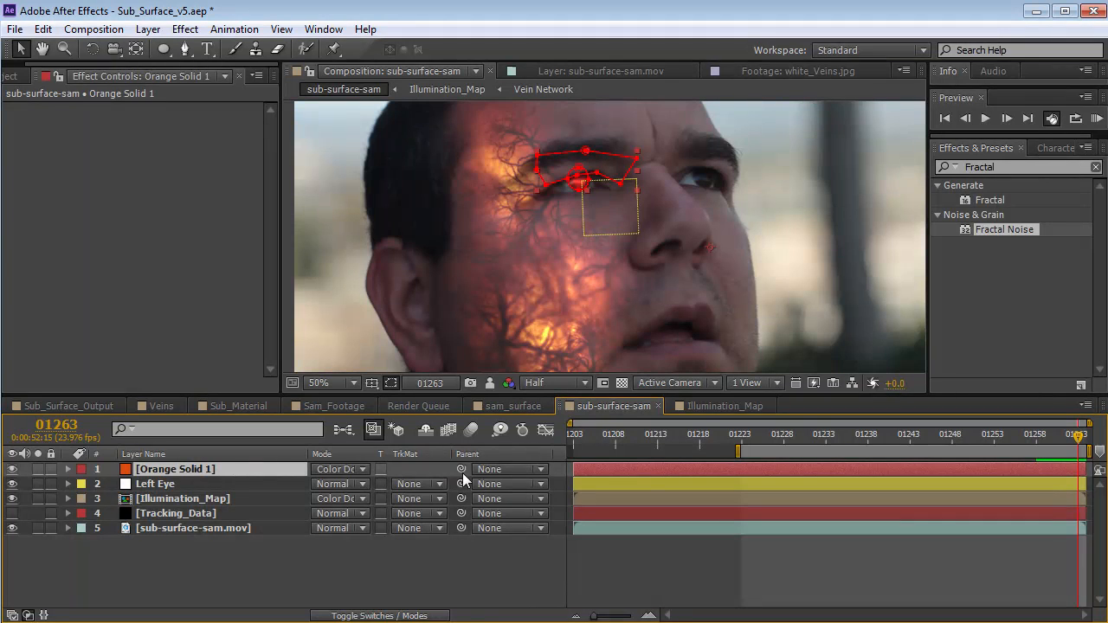
drag(460, 469, 158, 479)
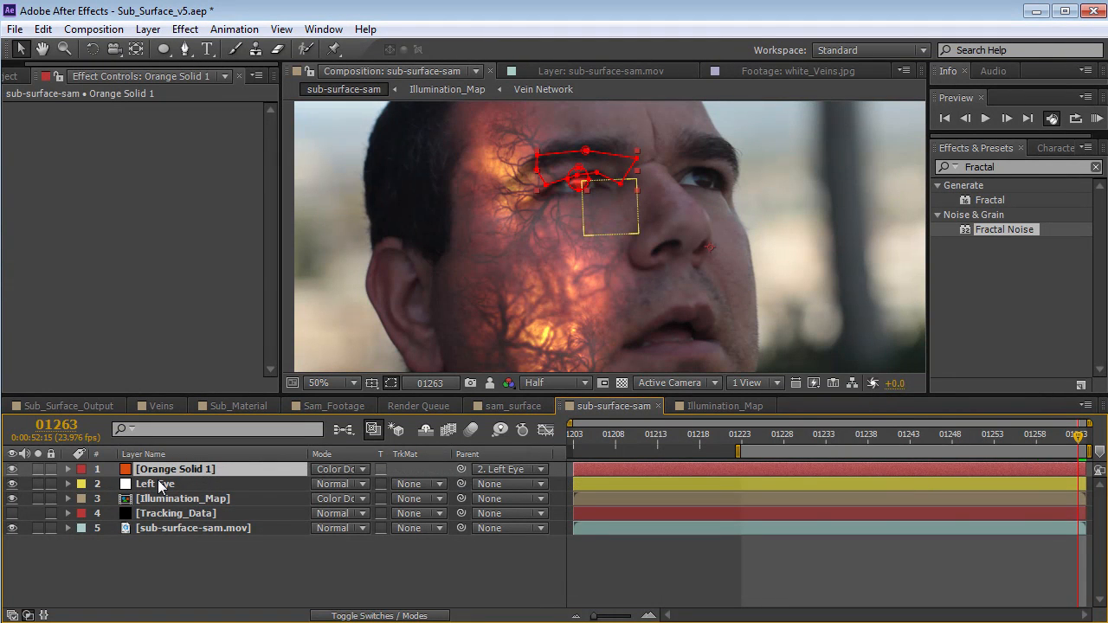
click(985, 571)
drag(1074, 443, 976, 445)
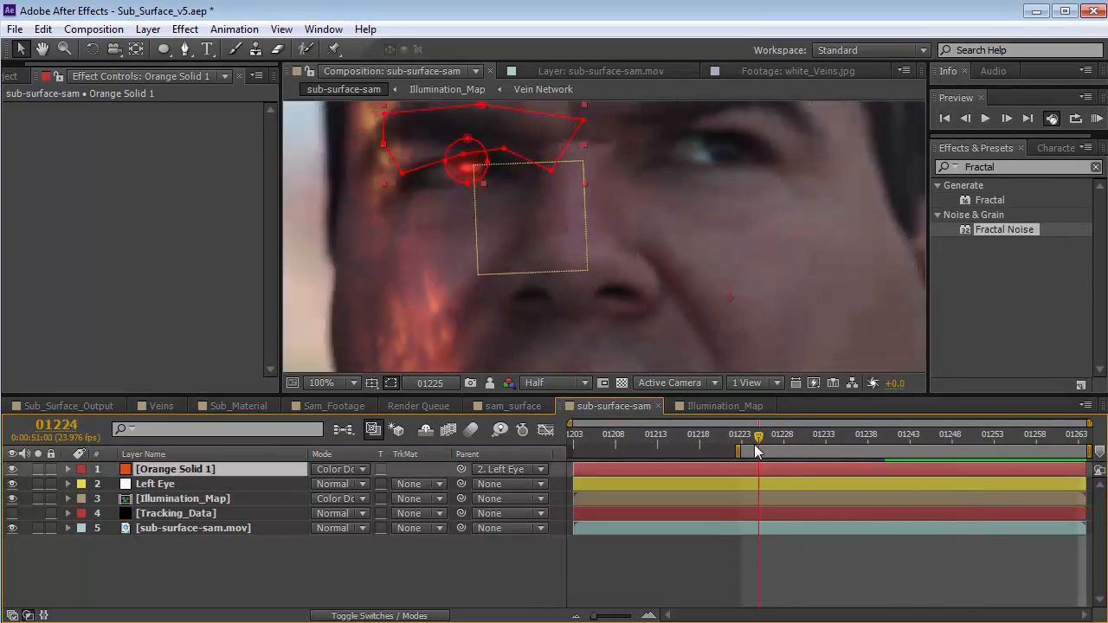
Step: At frame 1220, adjust points of the iris and eyelid masks to the eye and set the iris mask's Mask Feather to 23 pixels
drag(756, 447, 711, 435)
click(424, 179)
drag(436, 180, 459, 195)
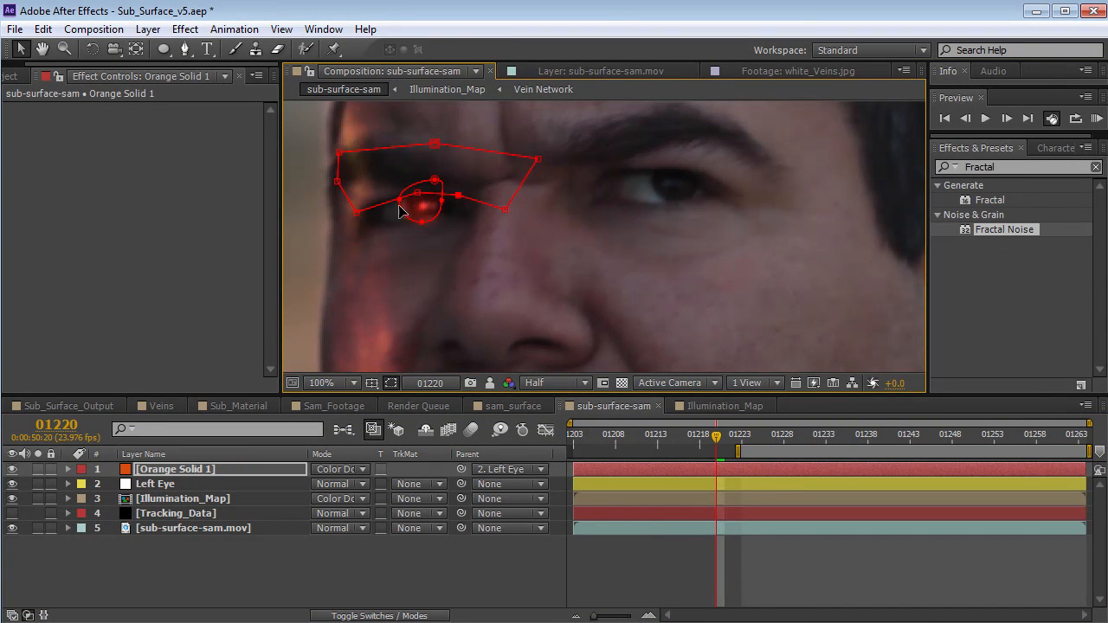
key(f)
drag(354, 503, 359, 499)
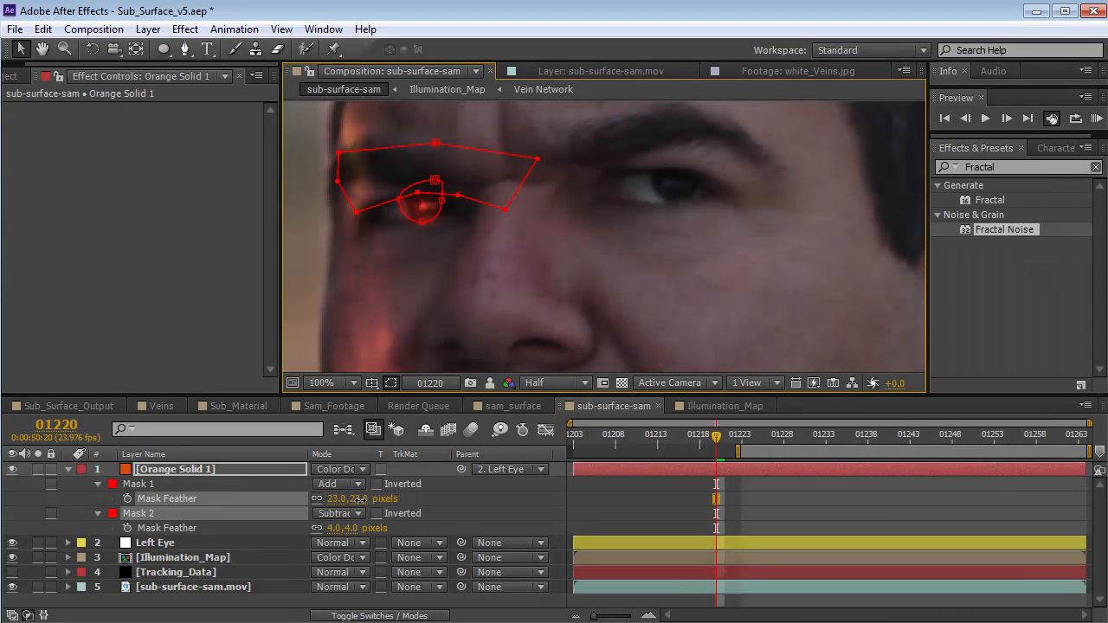
Step: Set the iris mask's Mask Expansion to -7.5 pixels and scrub to frame 1263 to check the eye glow
key(m)
key(m)
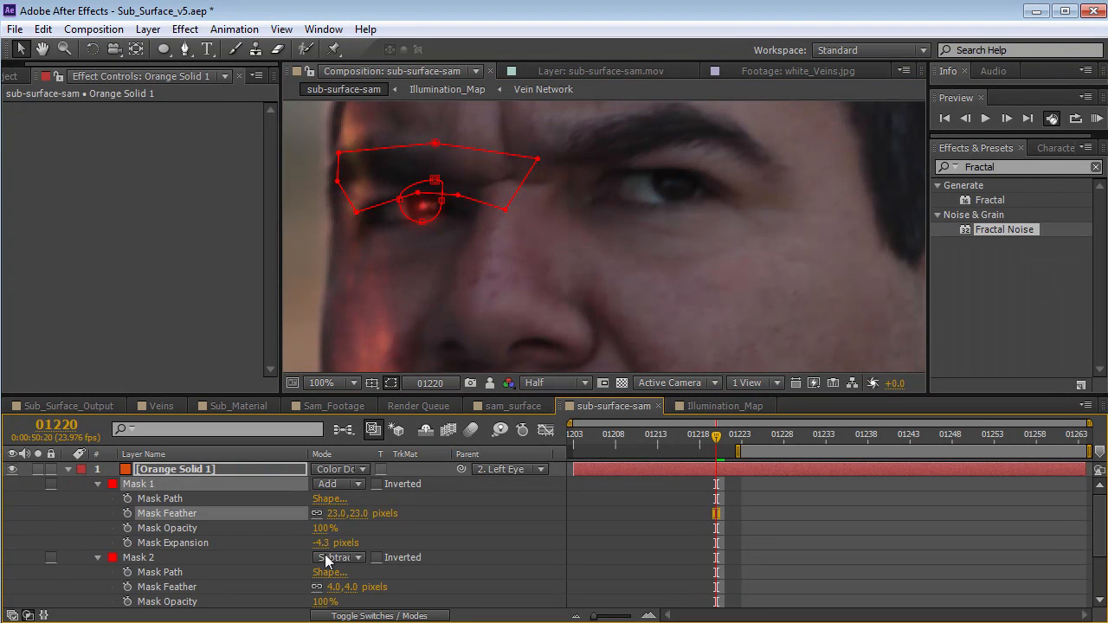
drag(320, 546, 310, 543)
drag(708, 468, 1083, 549)
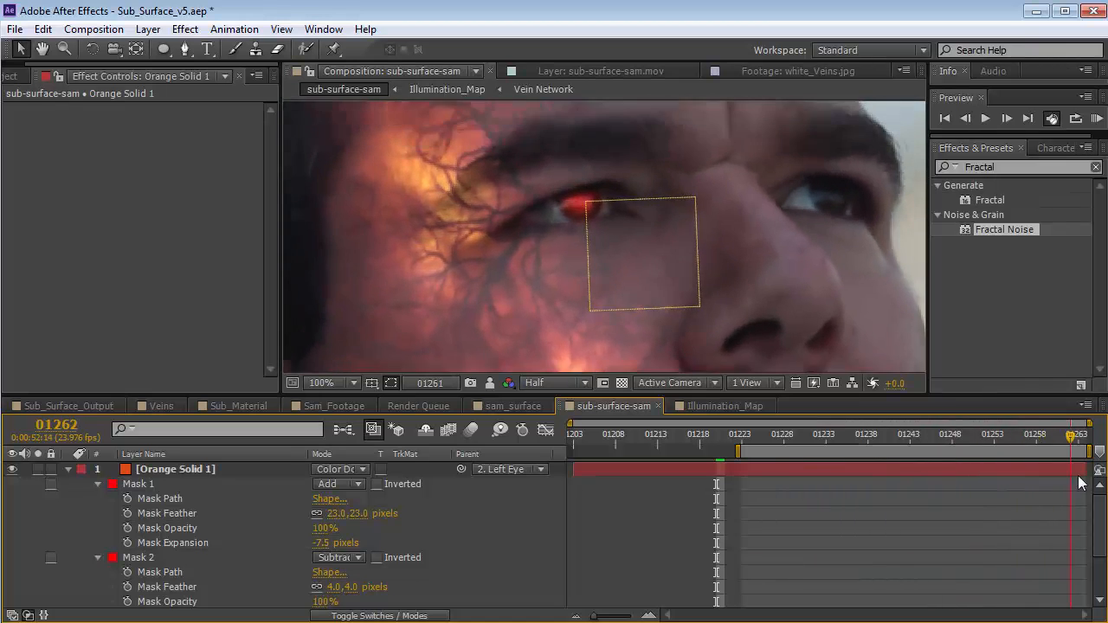
scroll(656, 301, down, 2)
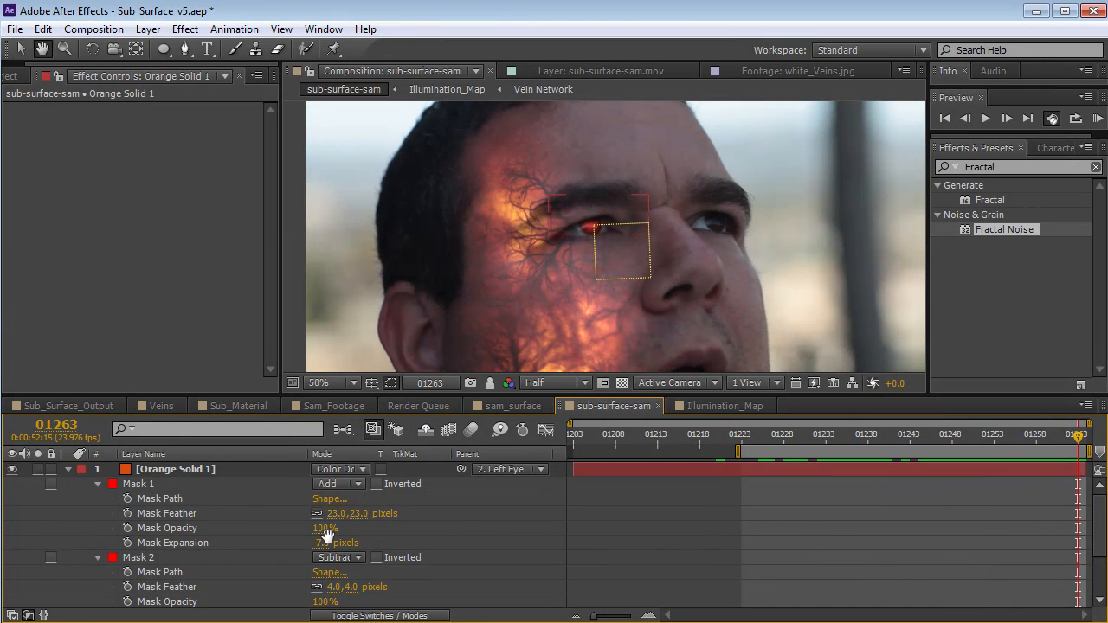
Step: Collapse the orange solid's properties, hide the Left Eye null and select the Illumination_Map layer
click(68, 469)
click(179, 472)
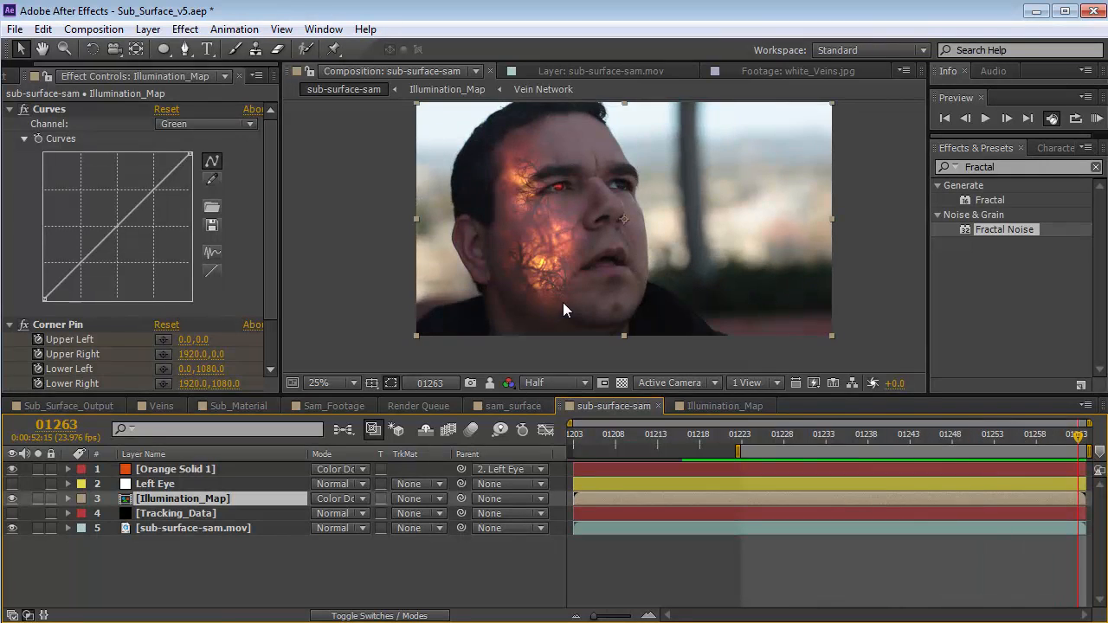
scroll(562, 302, up, 2)
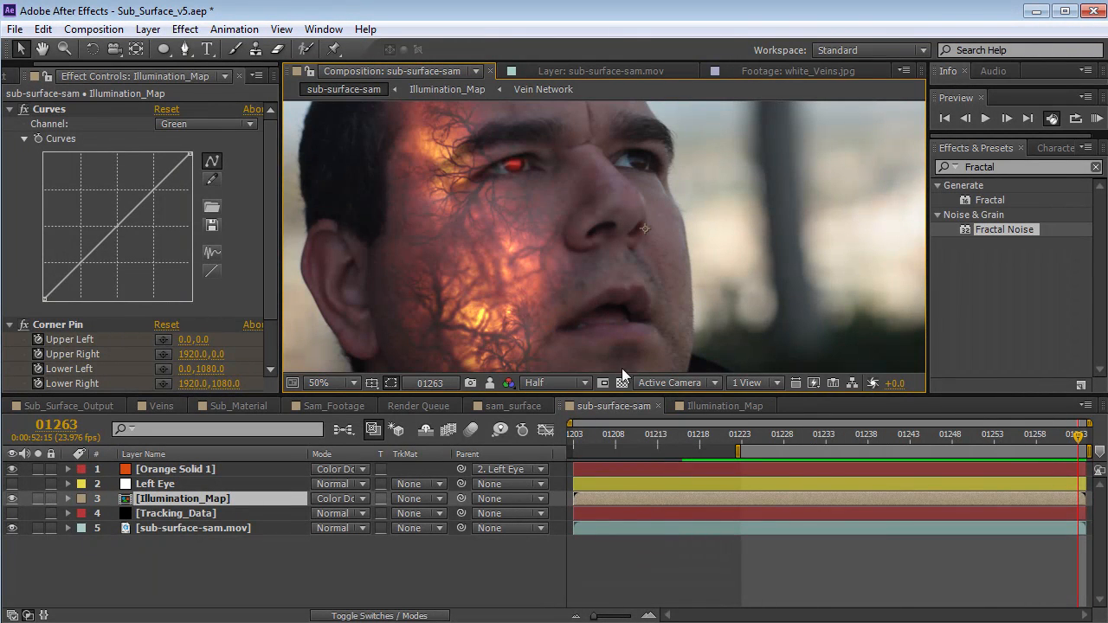
Step: End the sub-surface-sam work area at about frame 1226 and view the whole frame with its glow effect
click(710, 406)
drag(780, 439, 596, 406)
click(598, 406)
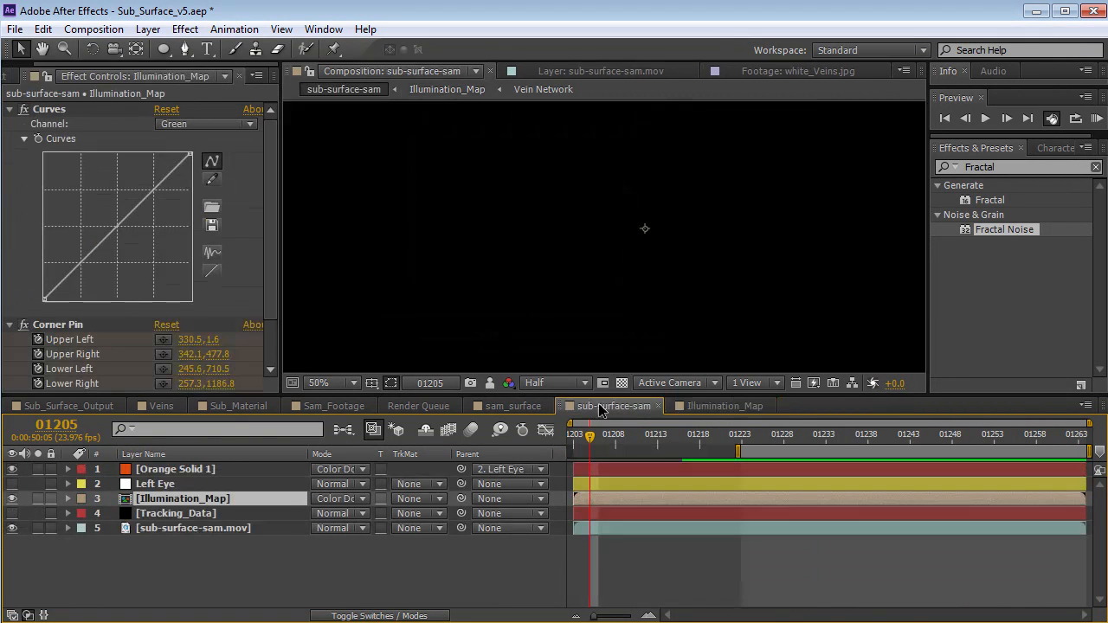
mouse_move(777, 439)
mouse_down()
mouse_move(808, 441)
mouse_move(767, 438)
mouse_up()
key(n)
scroll(554, 262, down, 1)
key(space)
drag(558, 256, 521, 258)
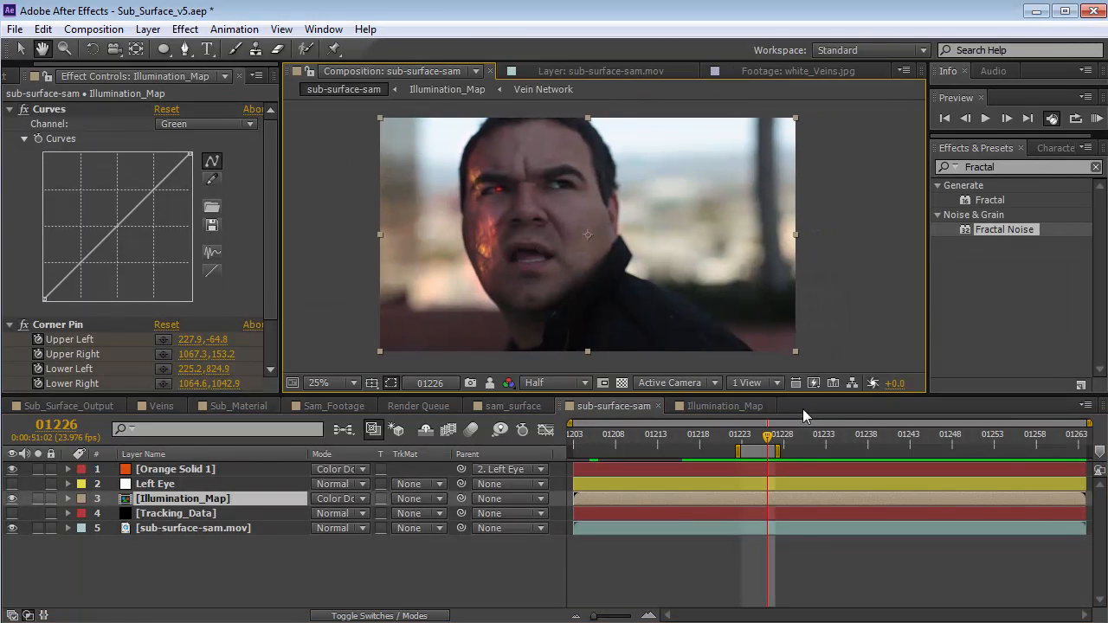
Step: At frame 1246, open the Illumination_Map composition and start keyframing the Noise layer's Position
drag(770, 440, 941, 473)
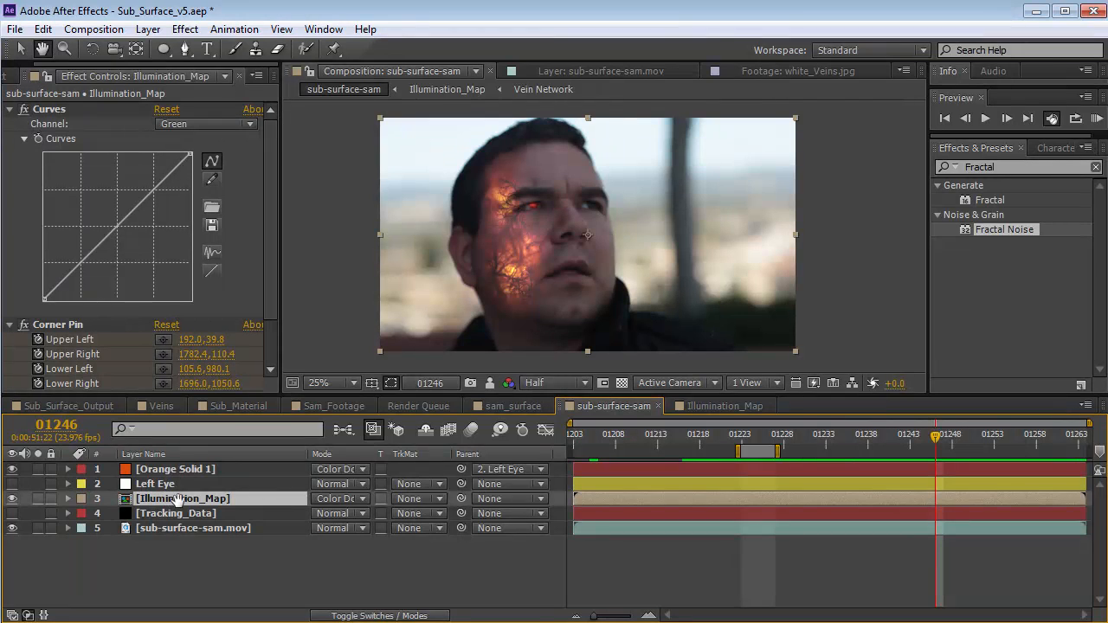
key(v)
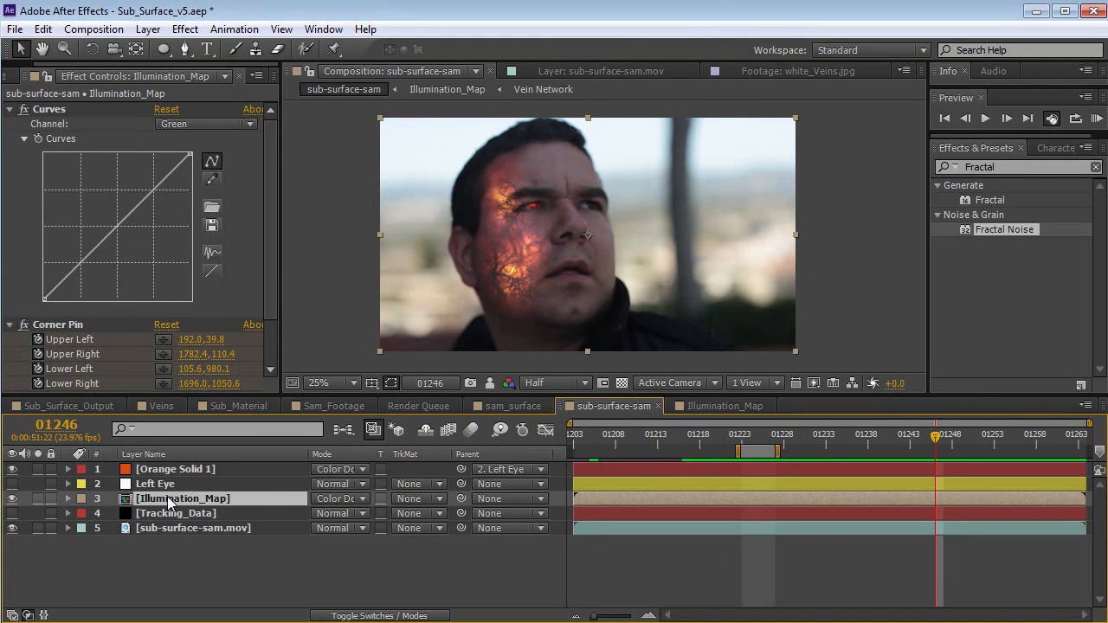
double_click(169, 500)
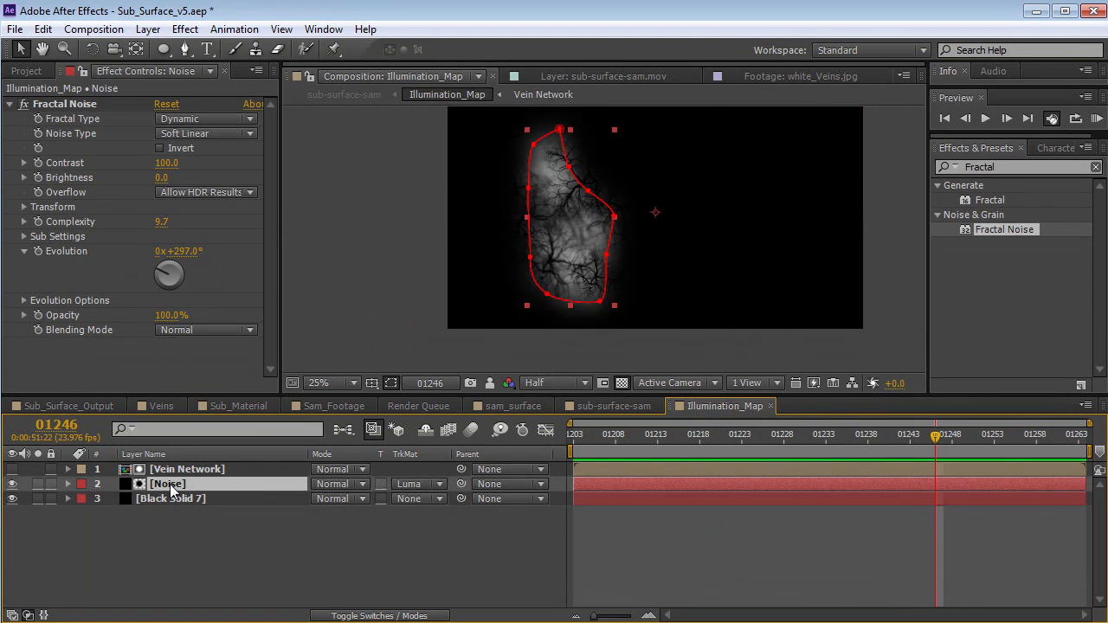
key(p)
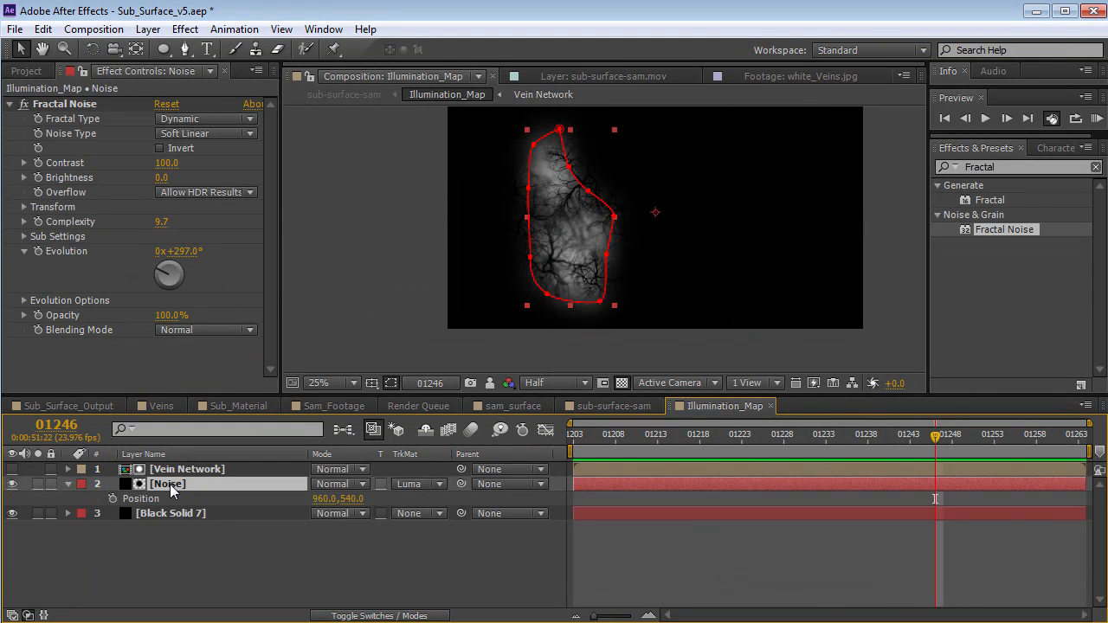
click(112, 498)
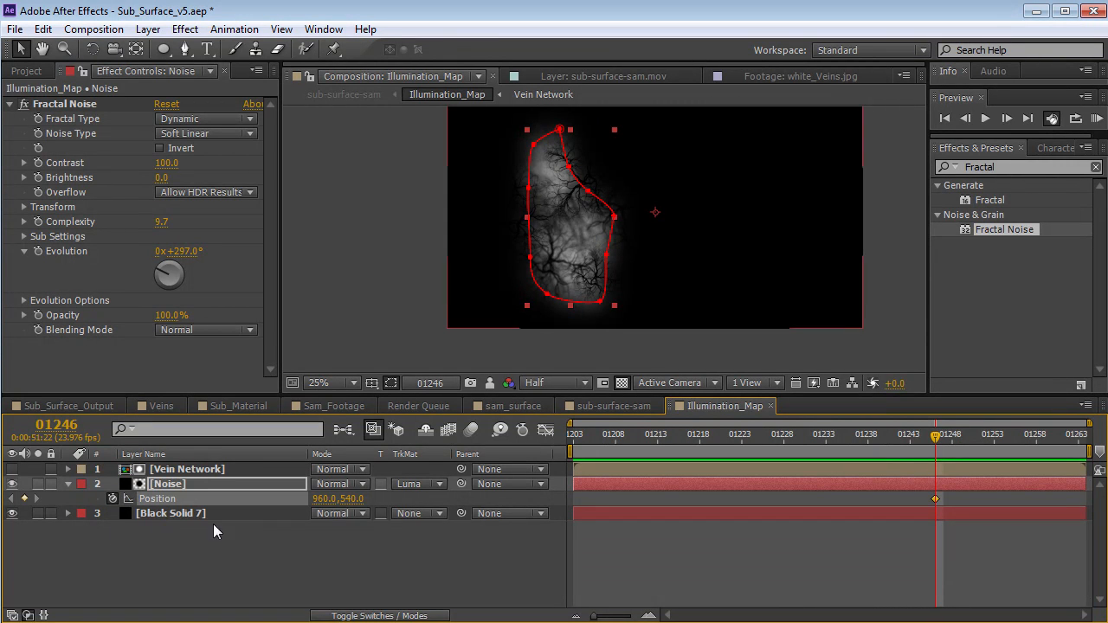
Step: Start keyframing the Noise layer's Mask Path at frame 1246, go to the first frame and show its animated properties
key(m)
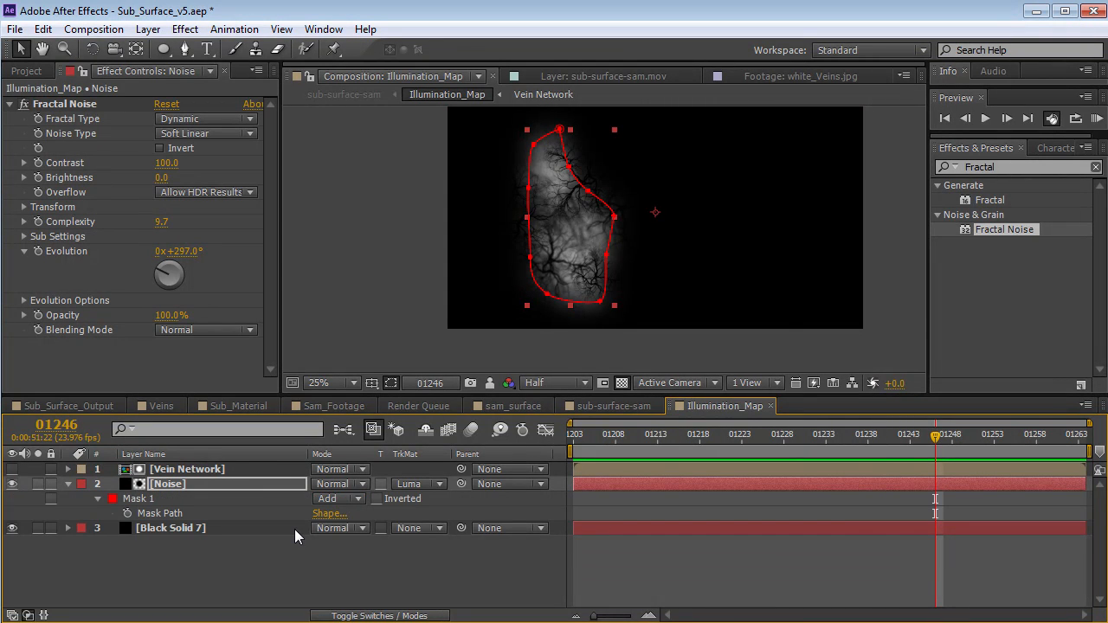
click(127, 514)
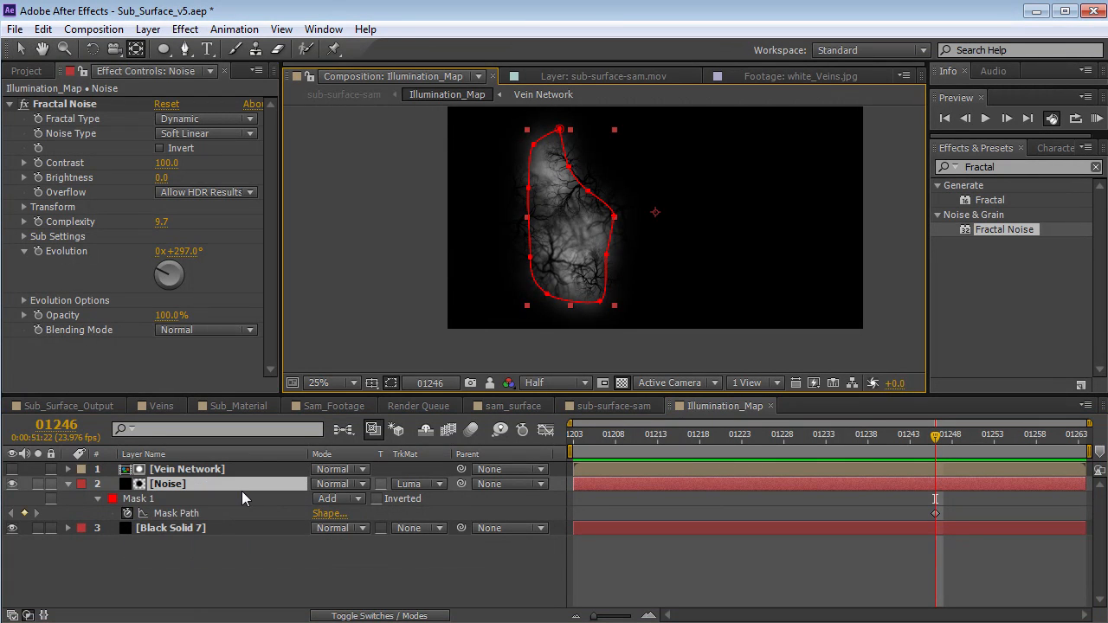
key(m)
key(Home)
key(u)
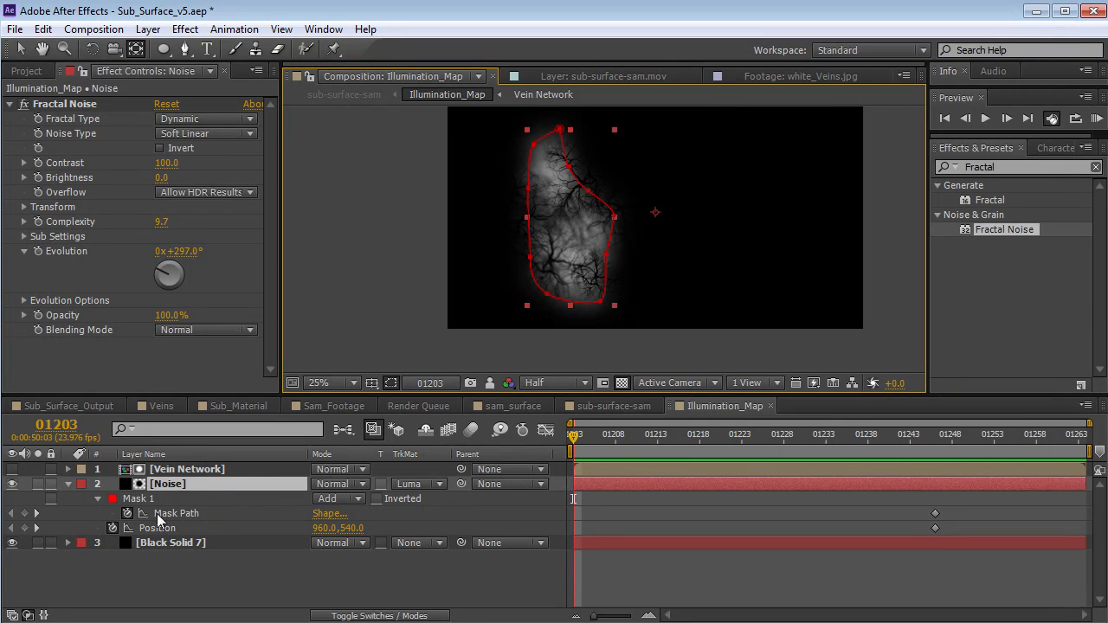
Step: Find frame 1219 in sub-surface-sam, return to Illumination_Map at that frame and activate the Pan Behind tool
click(610, 404)
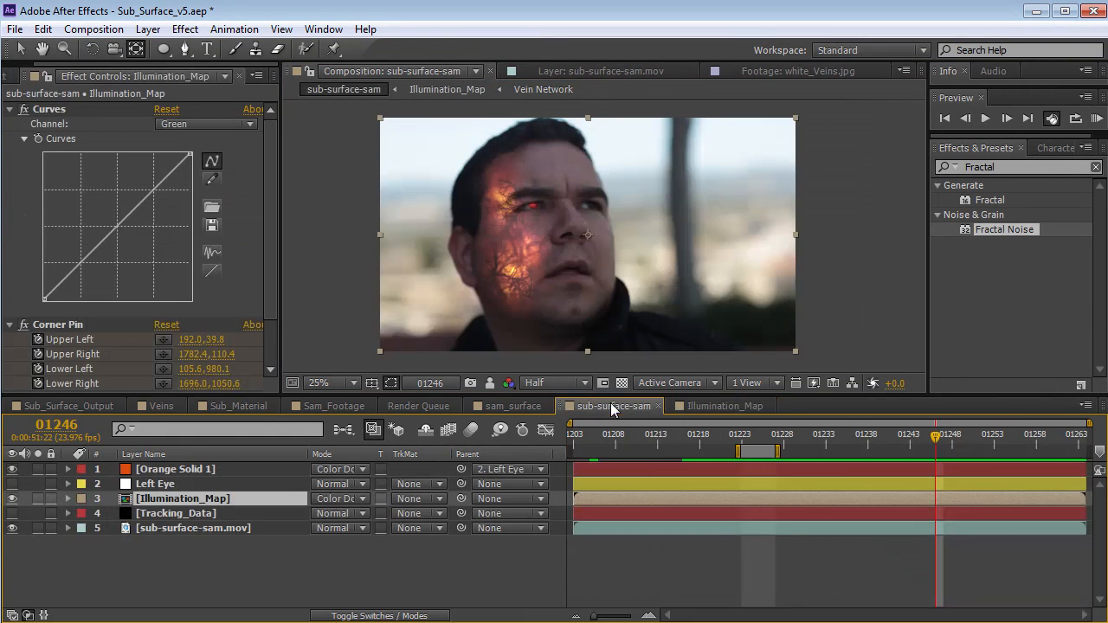
click(908, 440)
drag(908, 444, 708, 446)
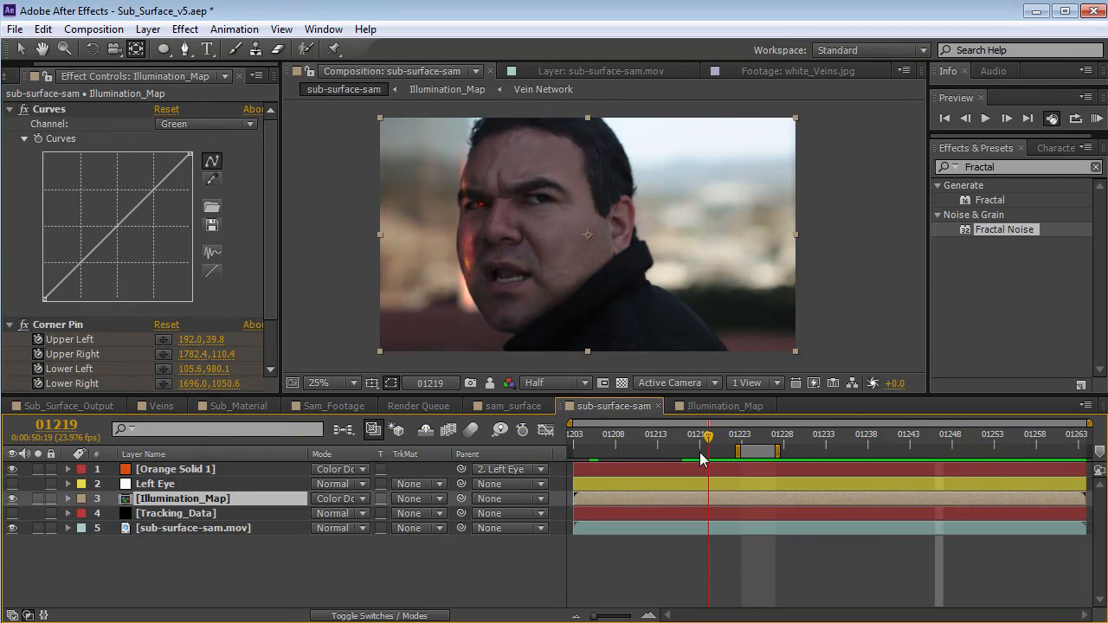
click(705, 407)
click(525, 336)
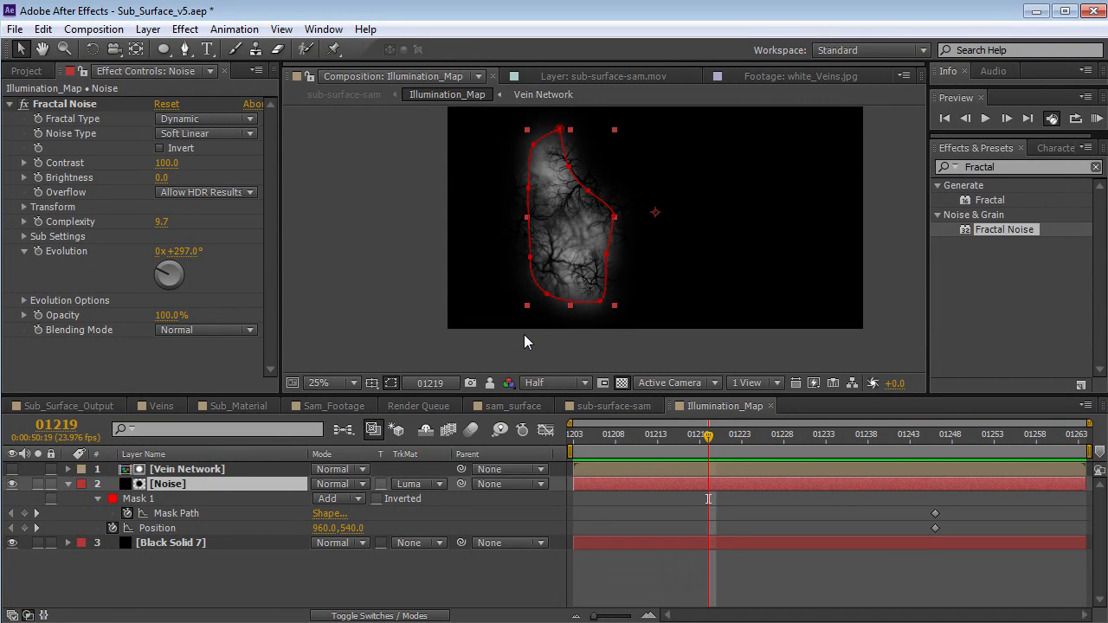
click(136, 50)
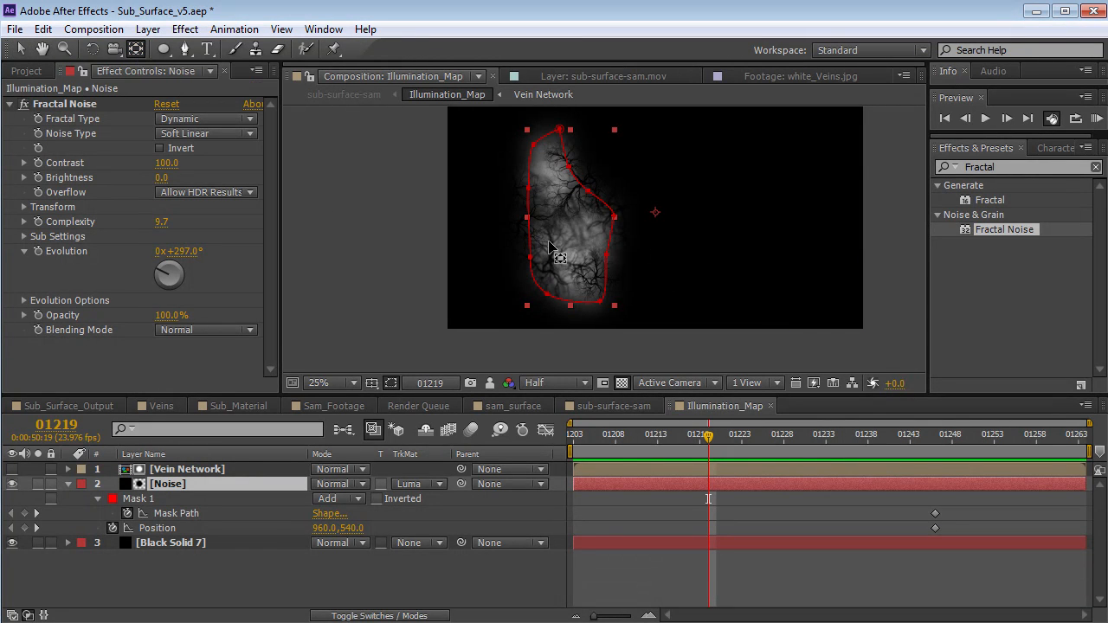
Step: Try shifting the Noise layer behind its mask at frame 1219 and remove the trial keyframes
mouse_move(579, 262)
mouse_down()
mouse_move(563, 250)
mouse_move(582, 269)
mouse_move(574, 264)
mouse_up()
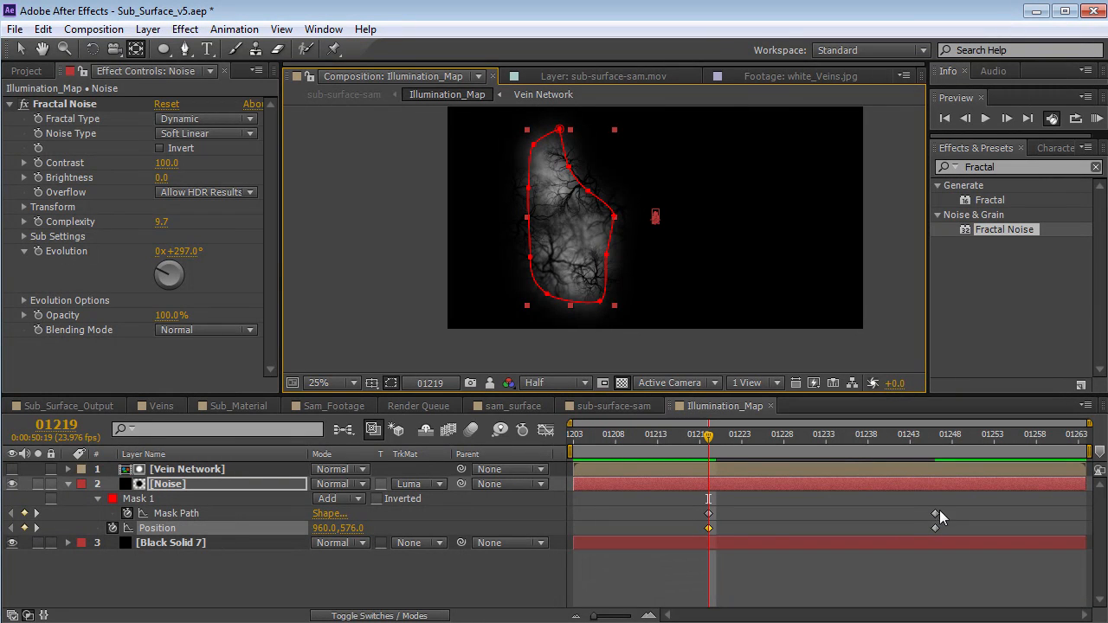
drag(735, 508, 688, 539)
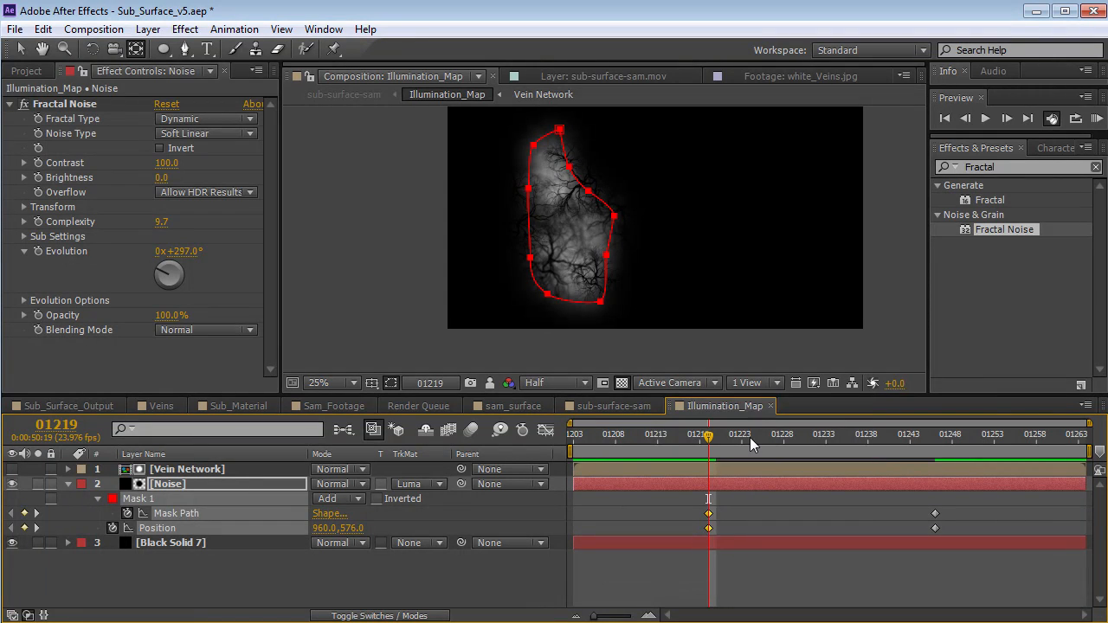
key(Delete)
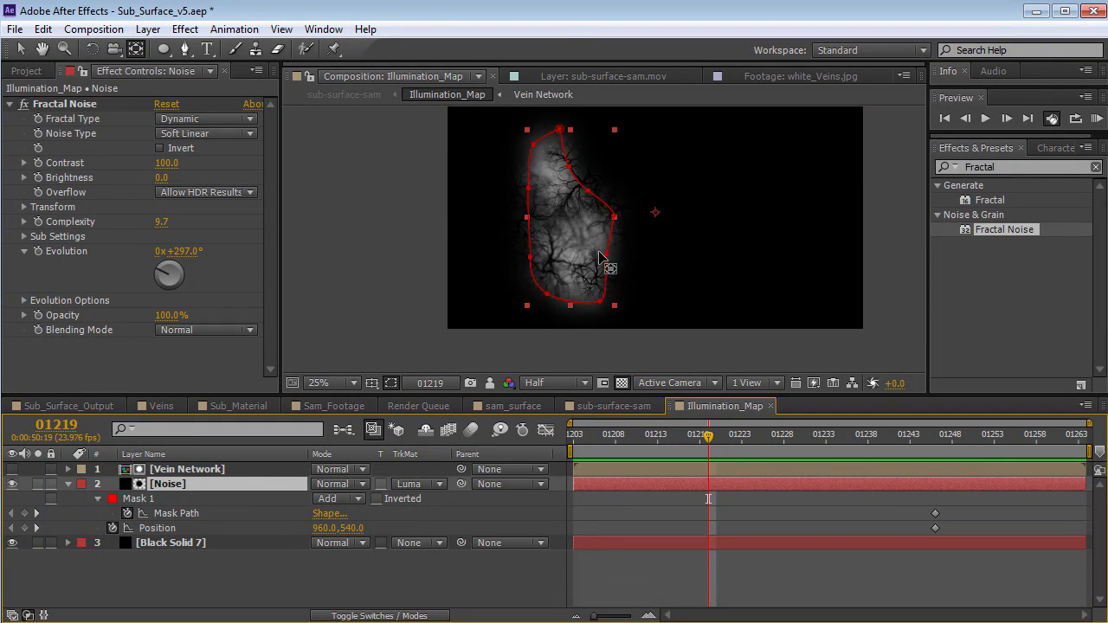
drag(577, 256, 554, 259)
key(ctrl+z)
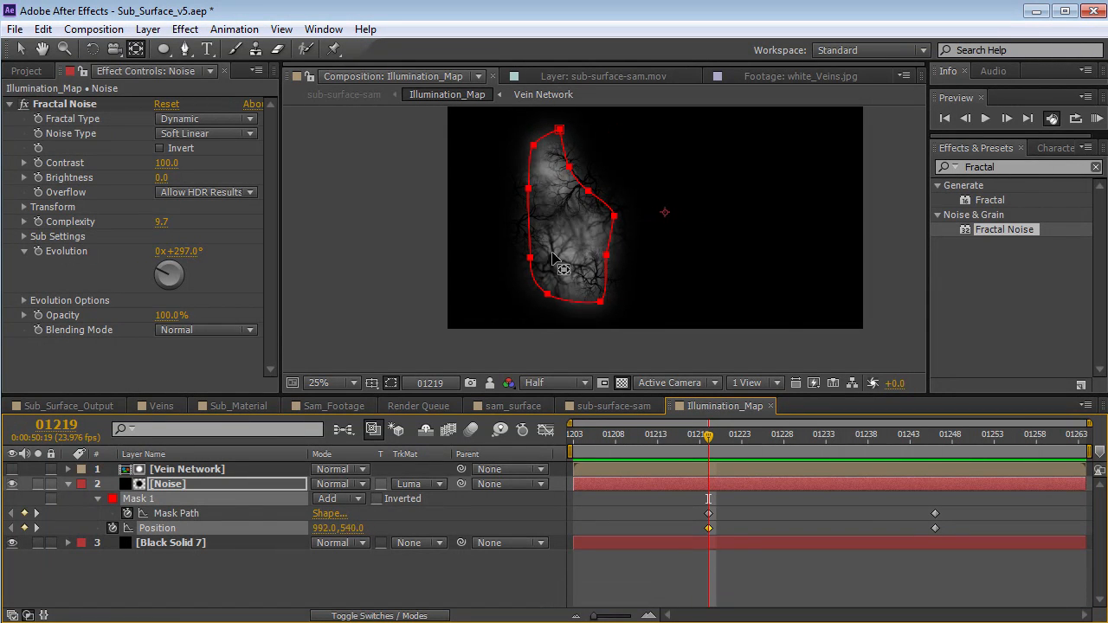
key(ctrl+z)
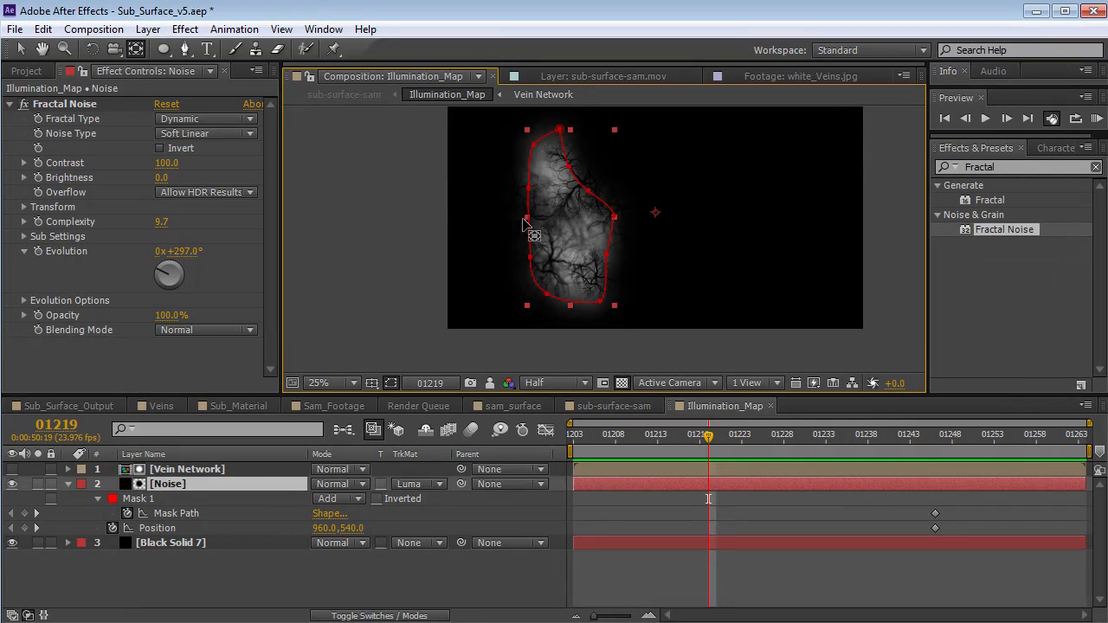
Step: Shift the Noise layer behind its fixed mask to position 1248, 540 at frame 1219 and 924, 540 at frame 1263
drag(552, 231, 618, 248)
drag(713, 439, 940, 465)
drag(1012, 461, 1101, 461)
drag(580, 236, 574, 238)
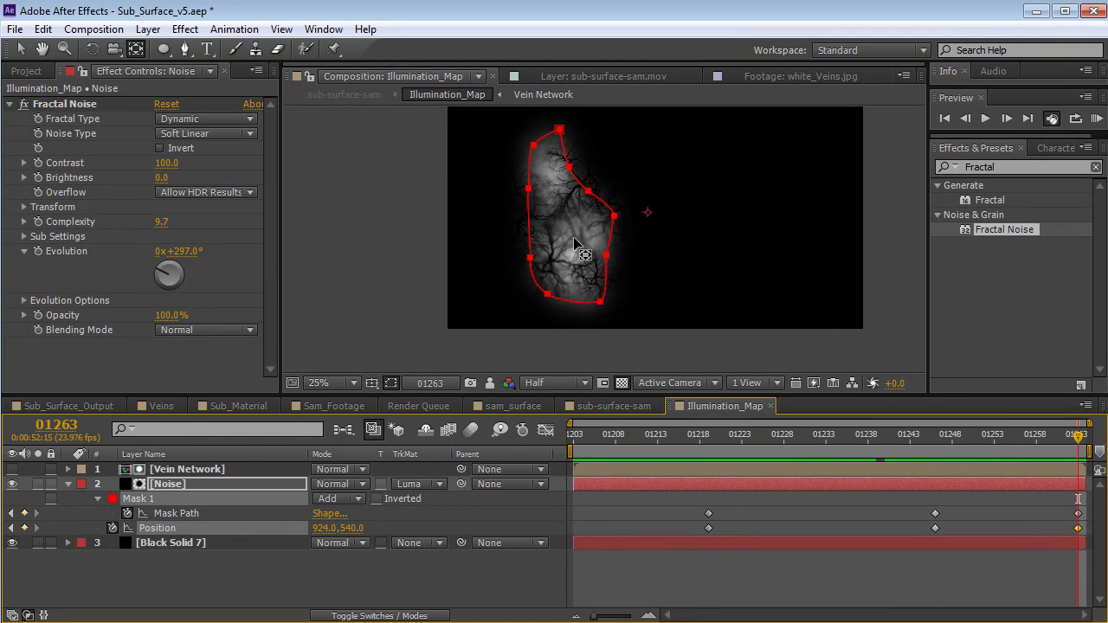
Step: Scrub the shifting noise to frame 1236 and play a preview of the animated glow on the face in sub-surface-sam
drag(749, 435, 850, 442)
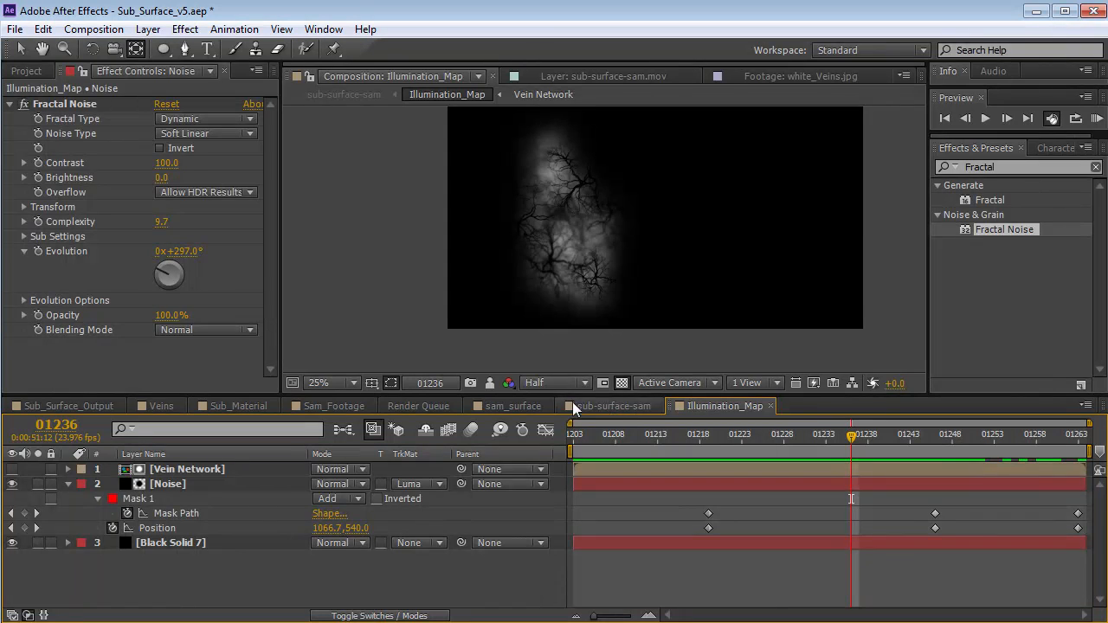
click(609, 406)
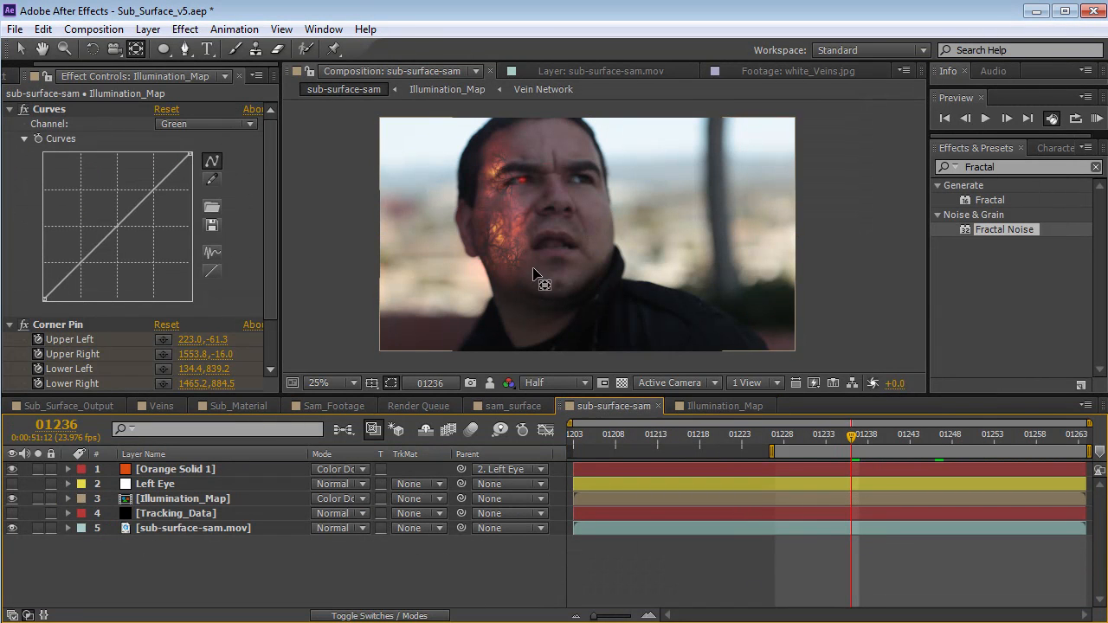
key(v)
key(KP_0)
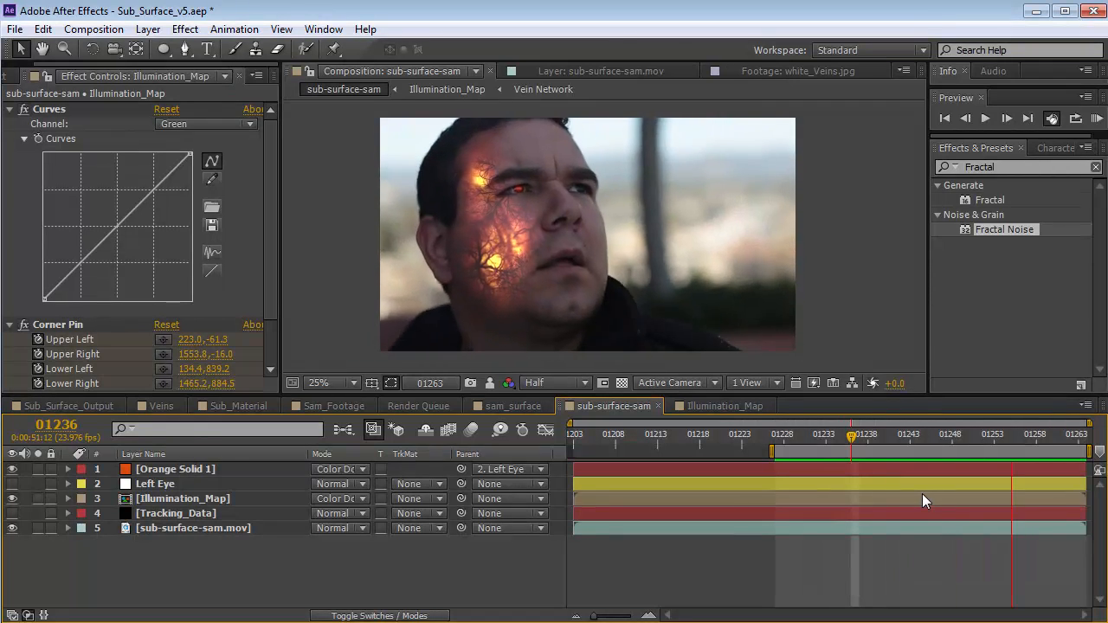
scroll(466, 277, up, 2)
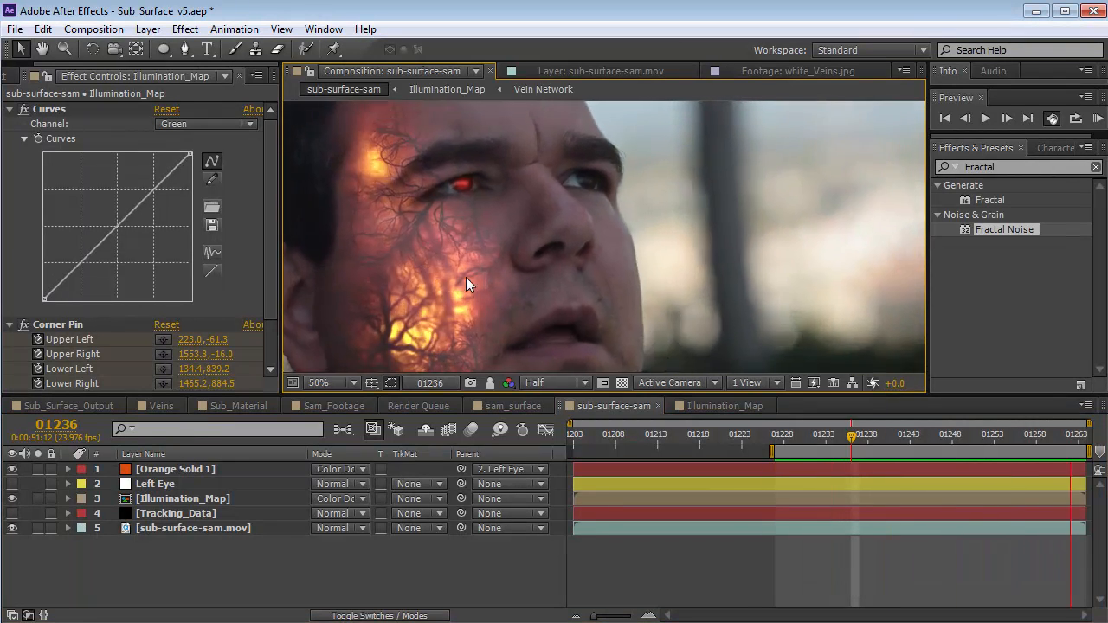
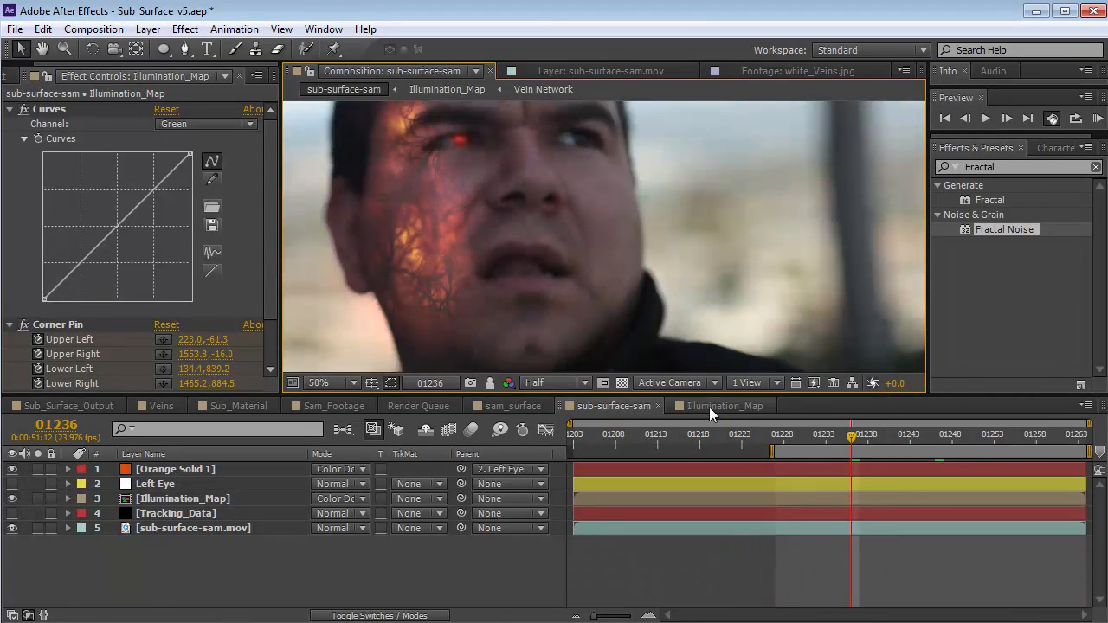
Step: In Illumination_Map at frame 1219, move the Noise layer's Position keyframe along its motion path to 1154, 540
click(709, 407)
drag(774, 450, 707, 444)
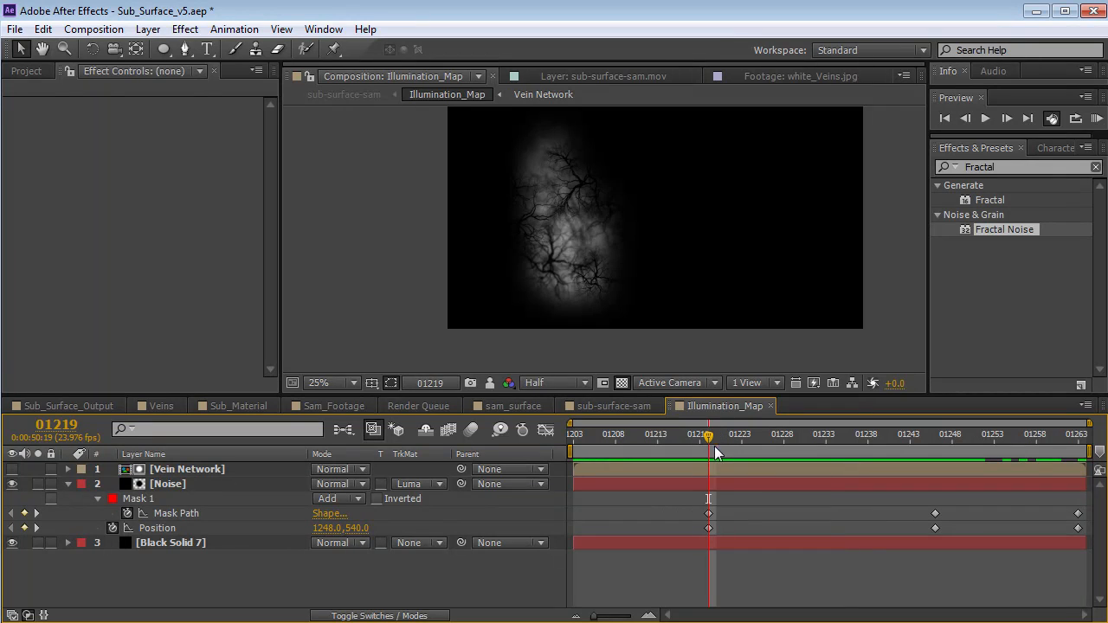
click(742, 482)
key(period)
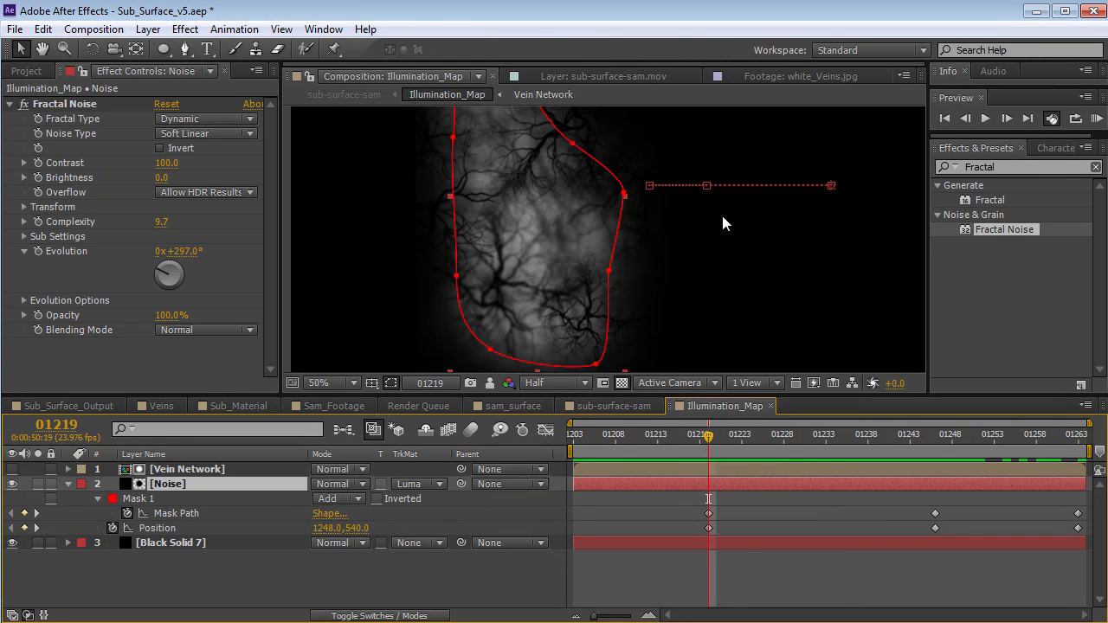
drag(831, 185, 789, 187)
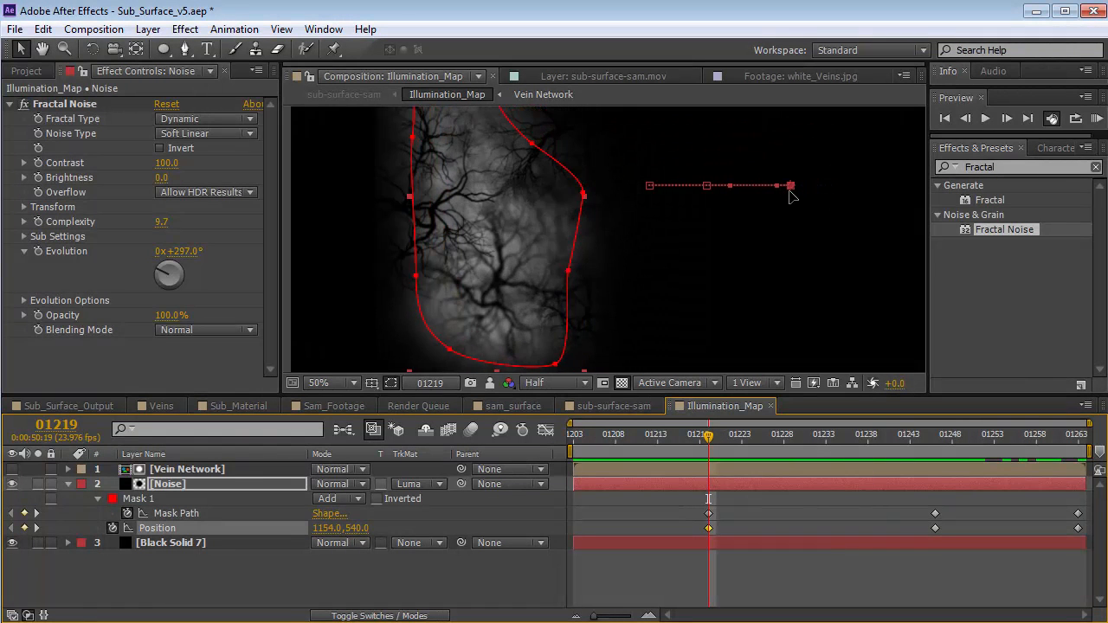
Step: Shorten the Noise layer's motion path by moving its frame 1263 Position keyframe inward, and preview the animation in sub-surface-sam
drag(650, 186, 659, 189)
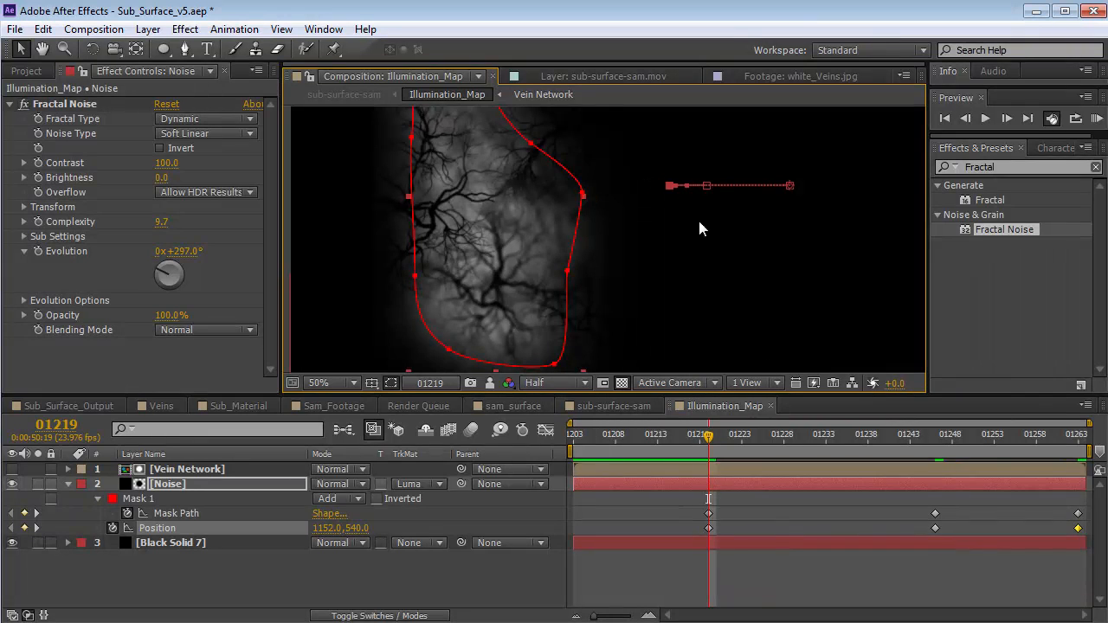
click(607, 405)
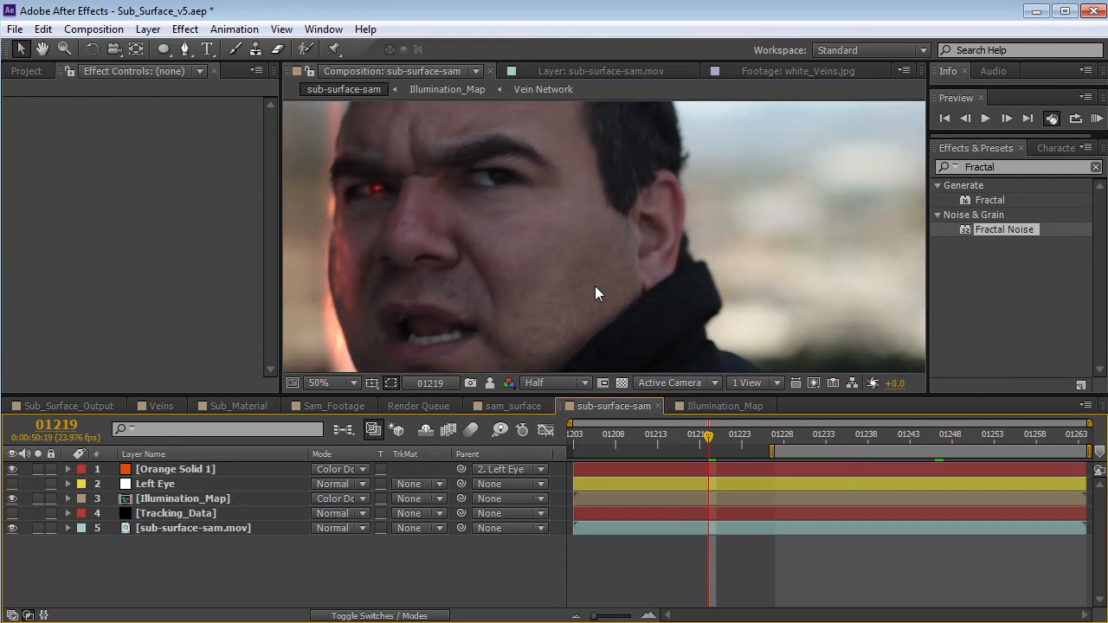
key(KP_0)
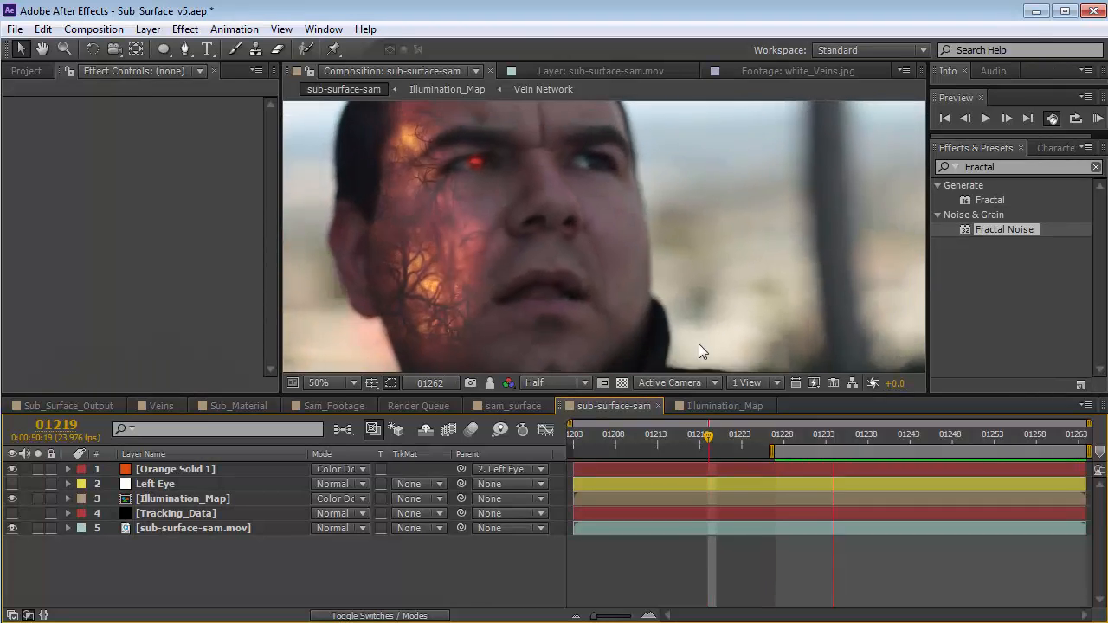
Step: In Illumination_Map at frame 1263, raise and reshape the lower edge of the Noise layer's mask and set its feather to 213 pixels
click(180, 499)
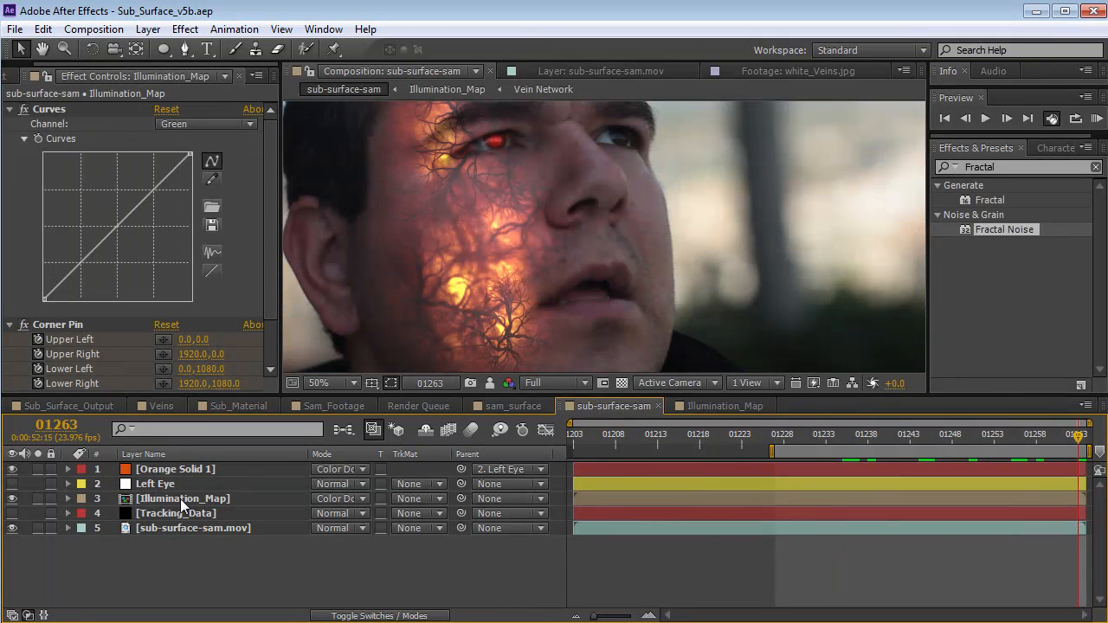
double_click(169, 501)
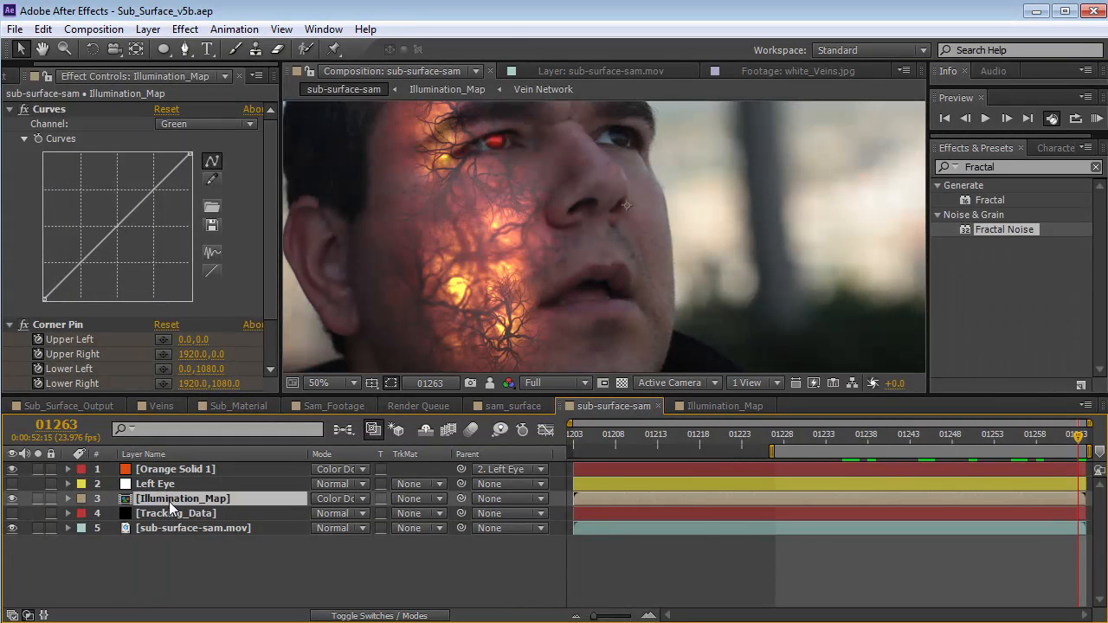
drag(615, 364, 611, 349)
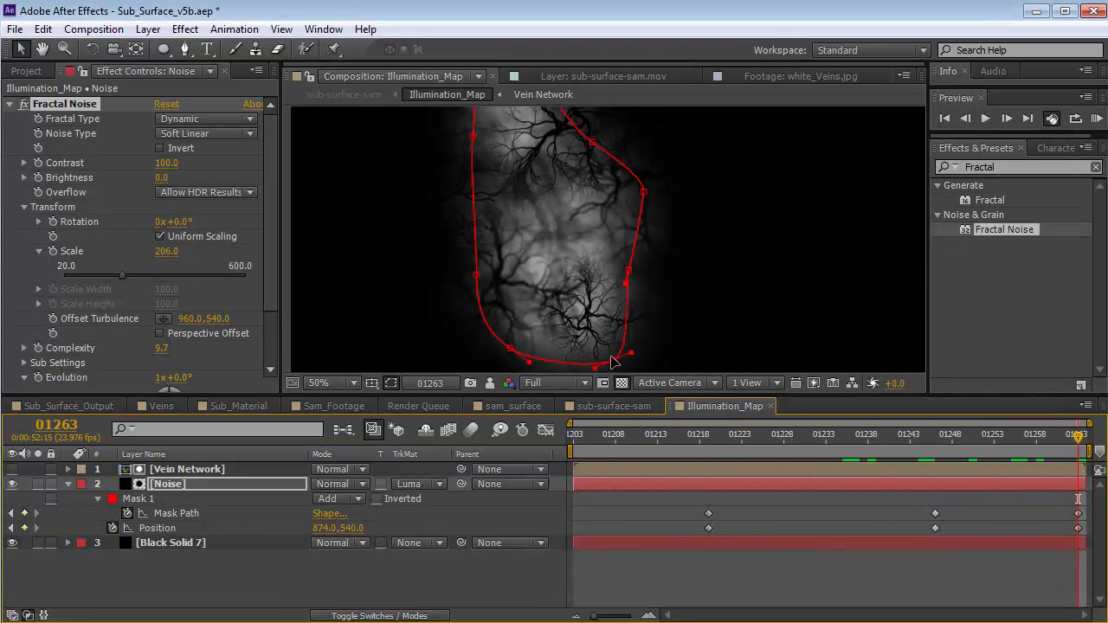
key(f)
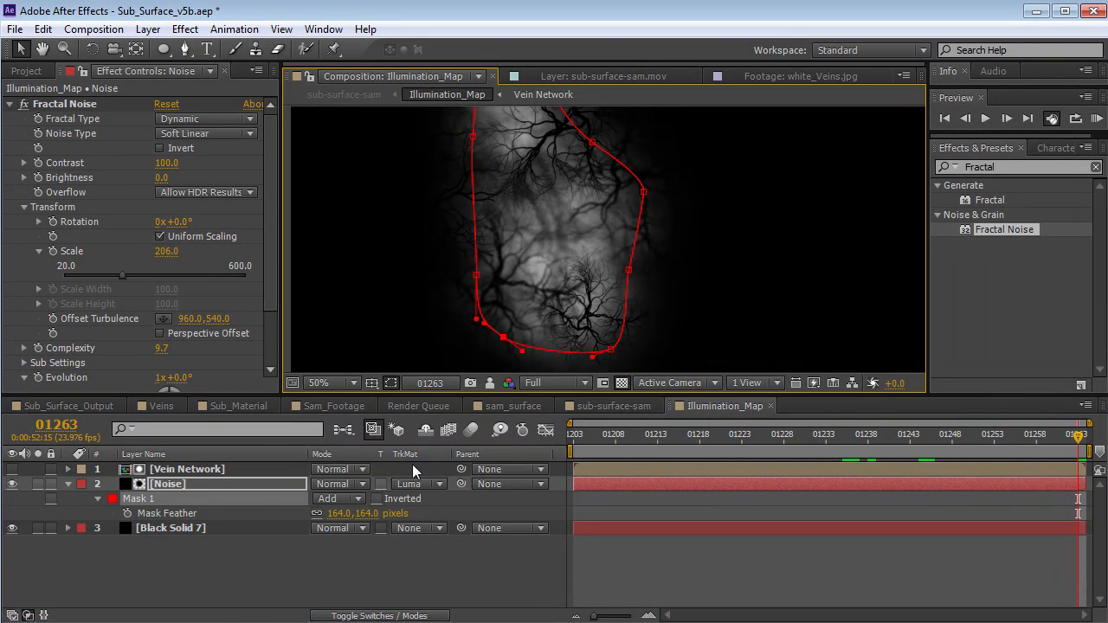
drag(372, 517, 400, 513)
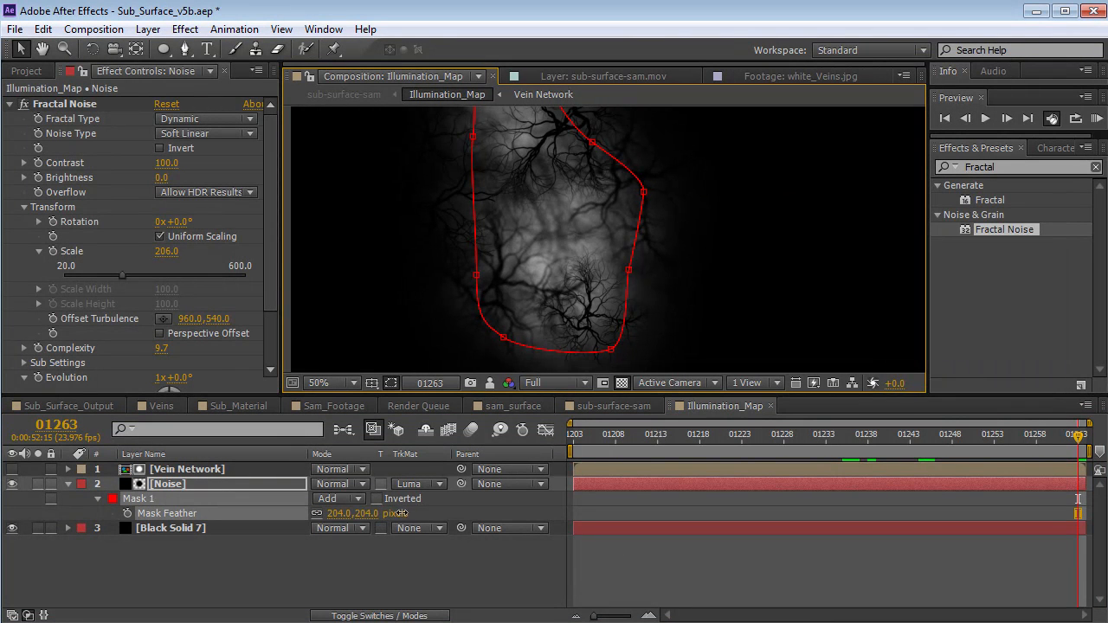
drag(479, 277, 469, 277)
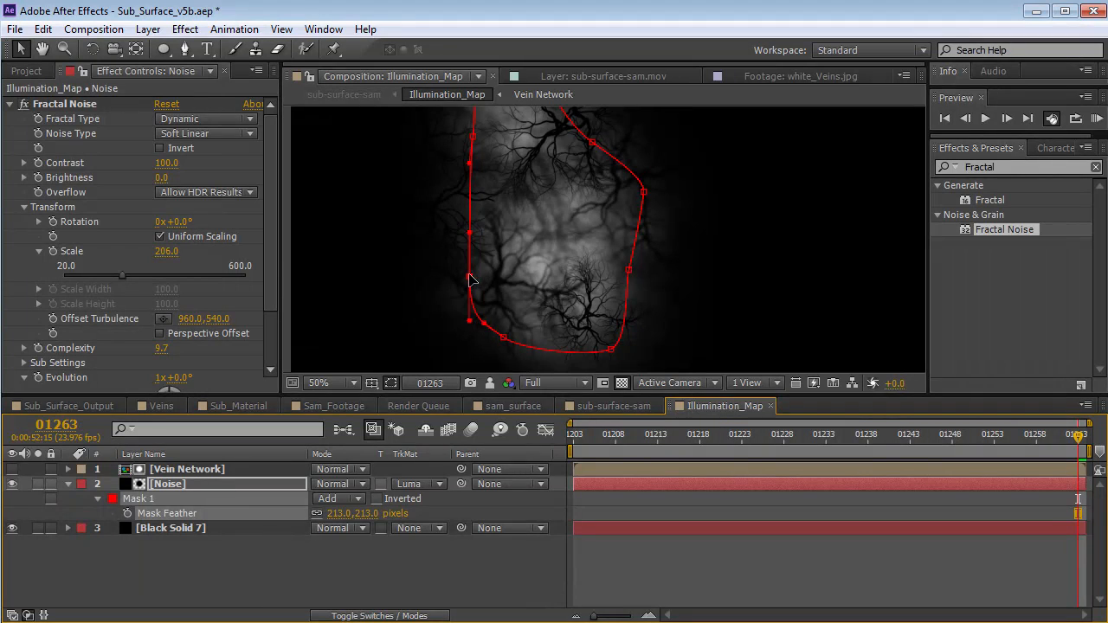
drag(507, 335, 506, 324)
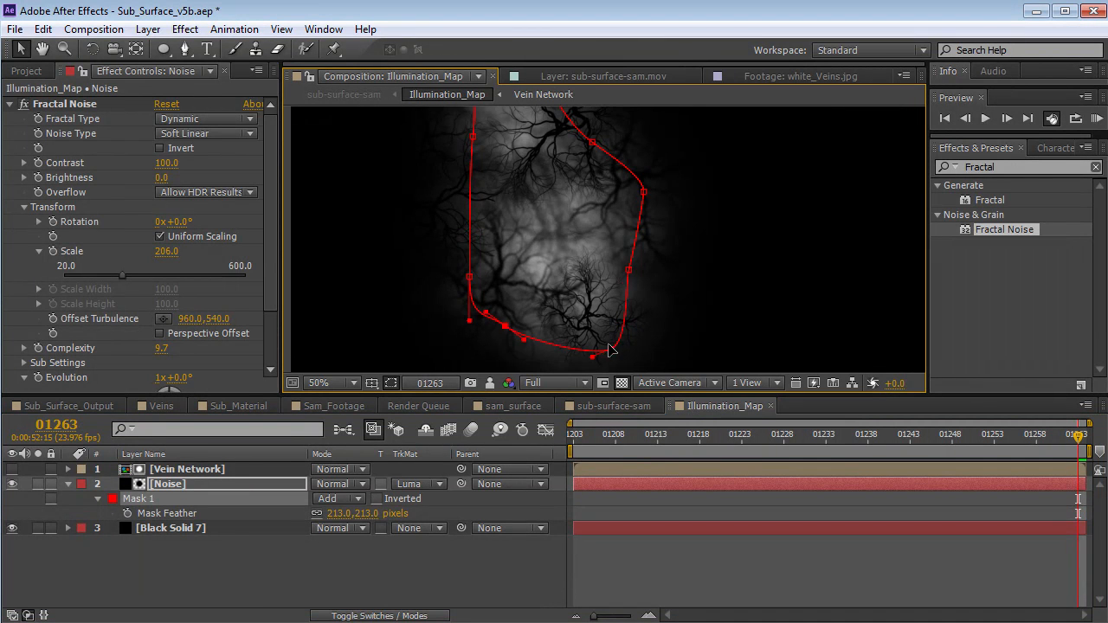
drag(623, 180, 606, 277)
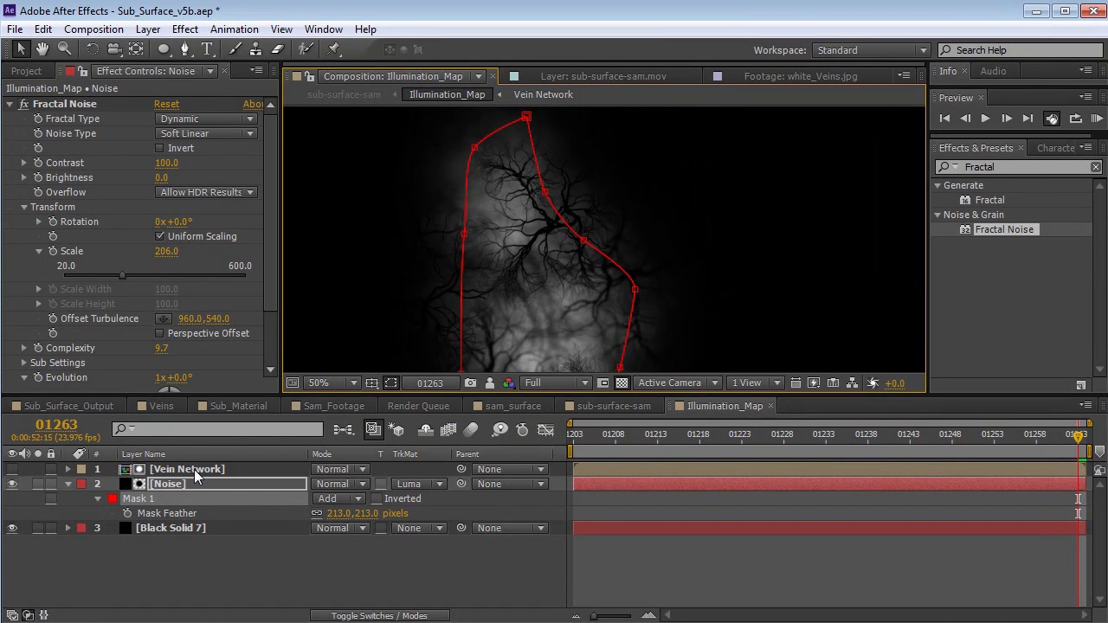
Step: In the Vein Network composition, identify the lowest vein_together.jpg layer and shift its veins slightly left and down
double_click(199, 470)
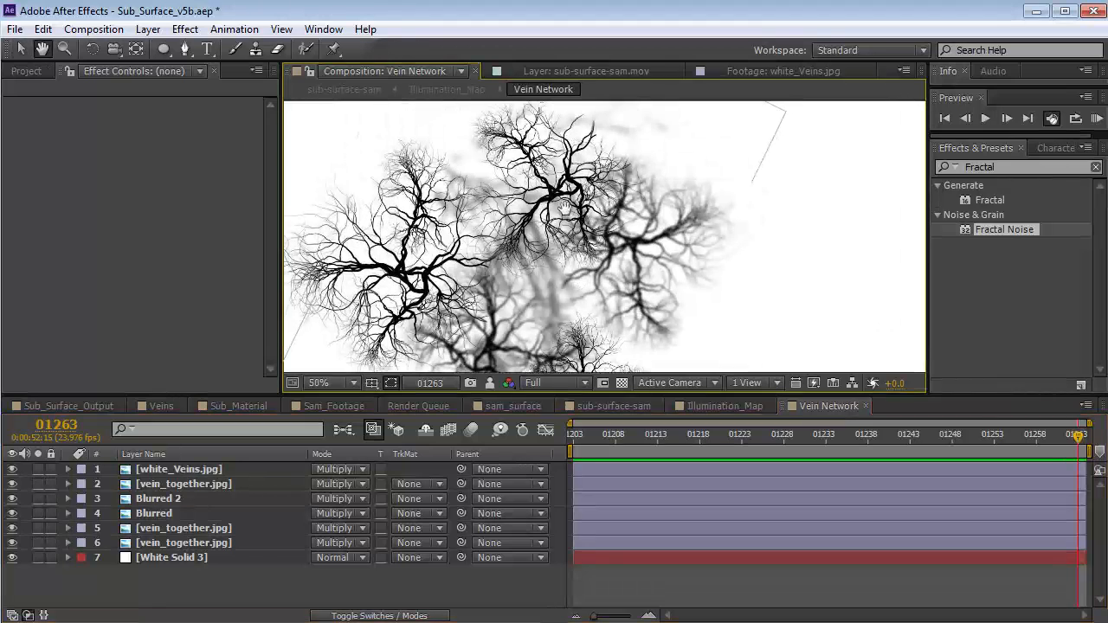
click(152, 485)
click(159, 502)
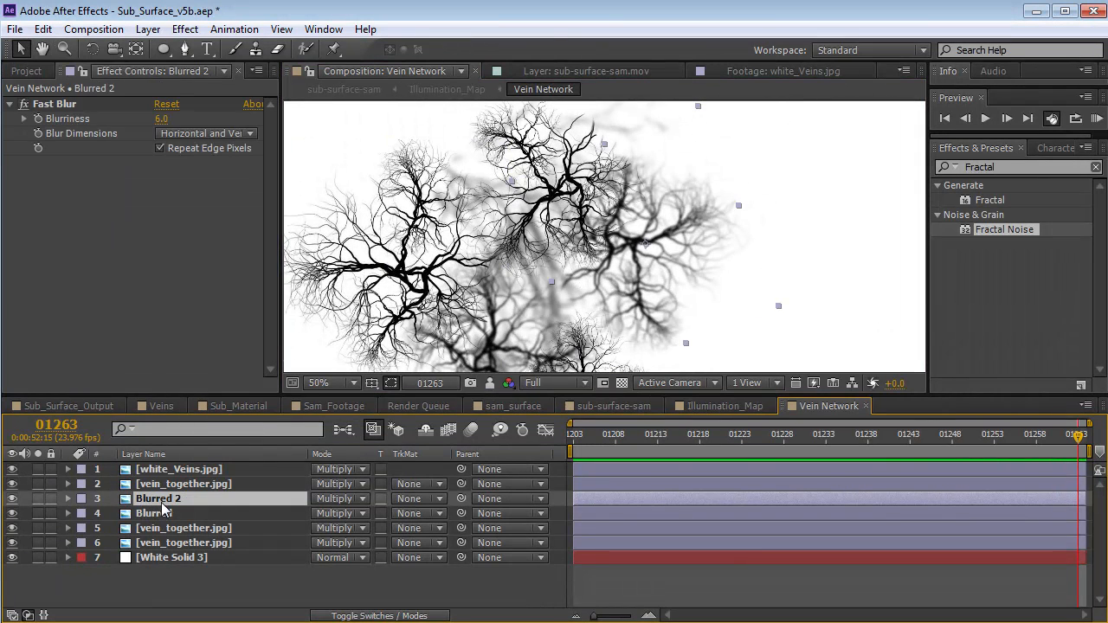
drag(606, 175, 581, 270)
click(516, 164)
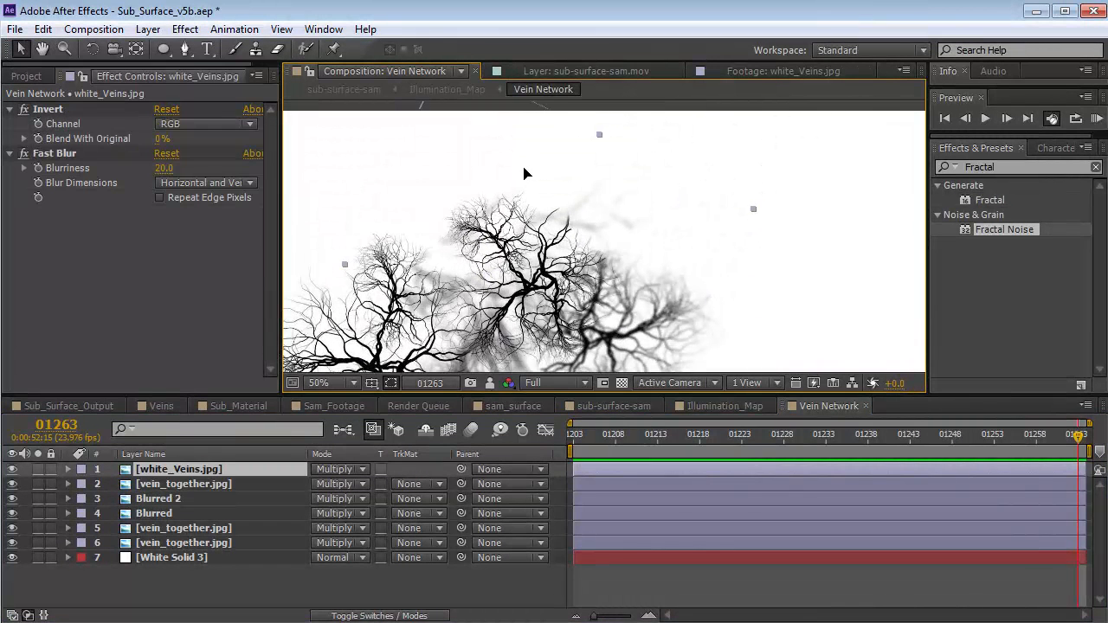
click(158, 499)
click(169, 530)
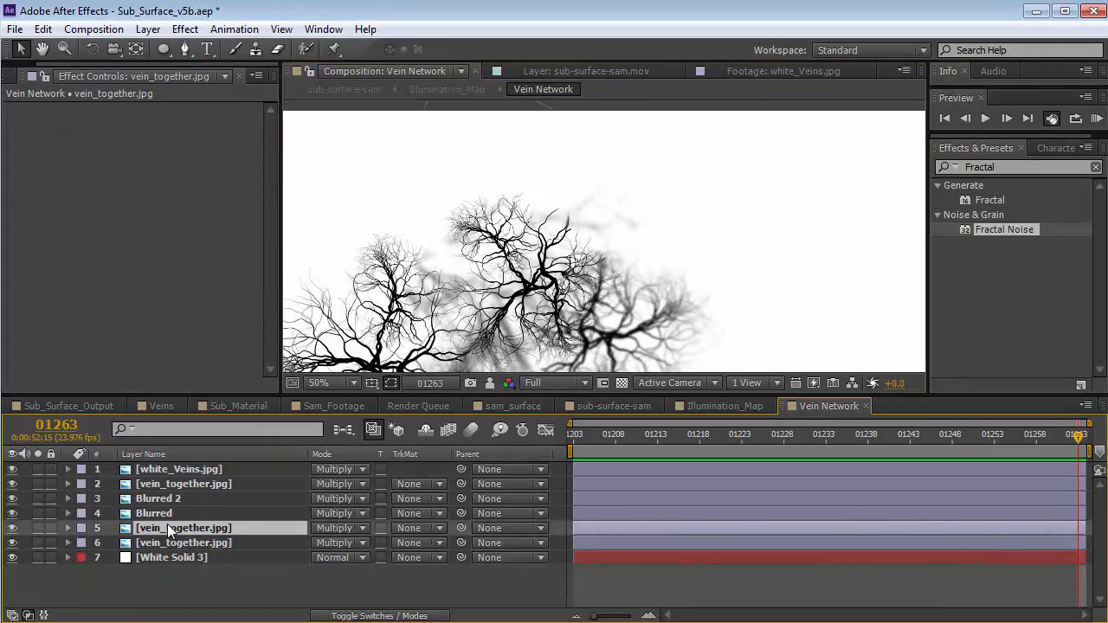
click(163, 543)
click(11, 545)
drag(552, 287, 536, 297)
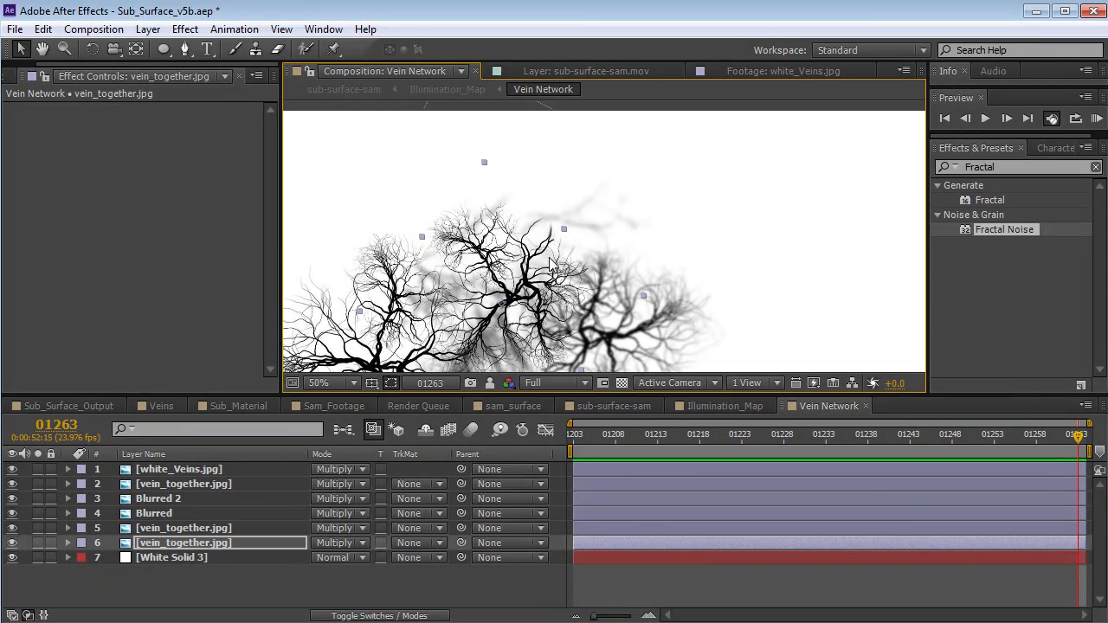
Step: Copy the sub-surface-sam.mov layer from sub-surface-sam into Vein Network and place it above all the vein layers
click(716, 406)
click(616, 407)
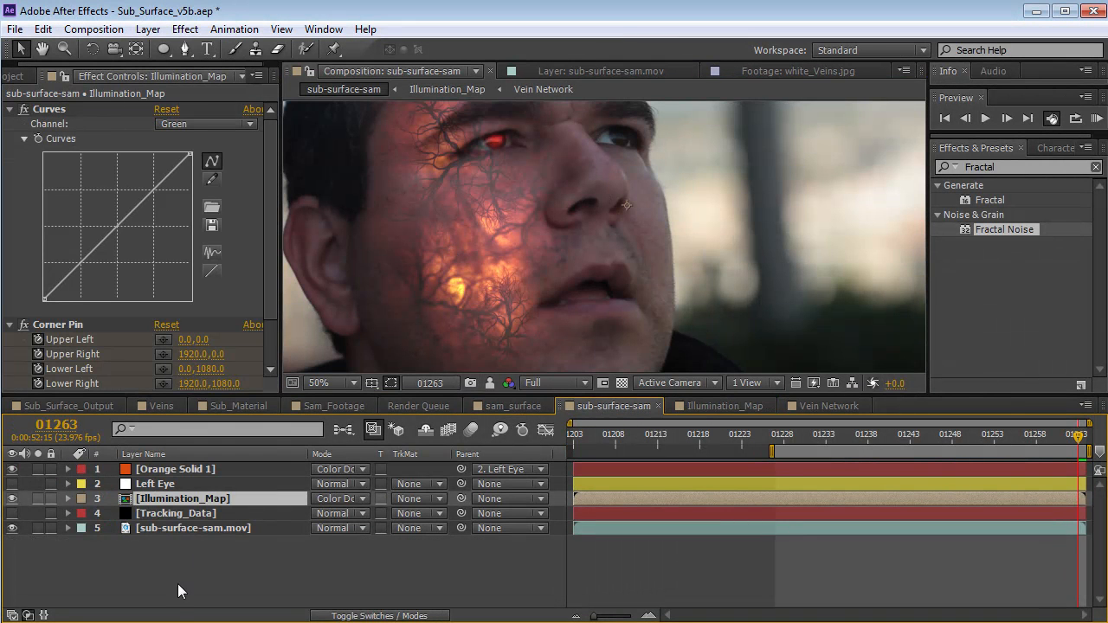
click(204, 528)
click(42, 29)
click(71, 134)
click(823, 406)
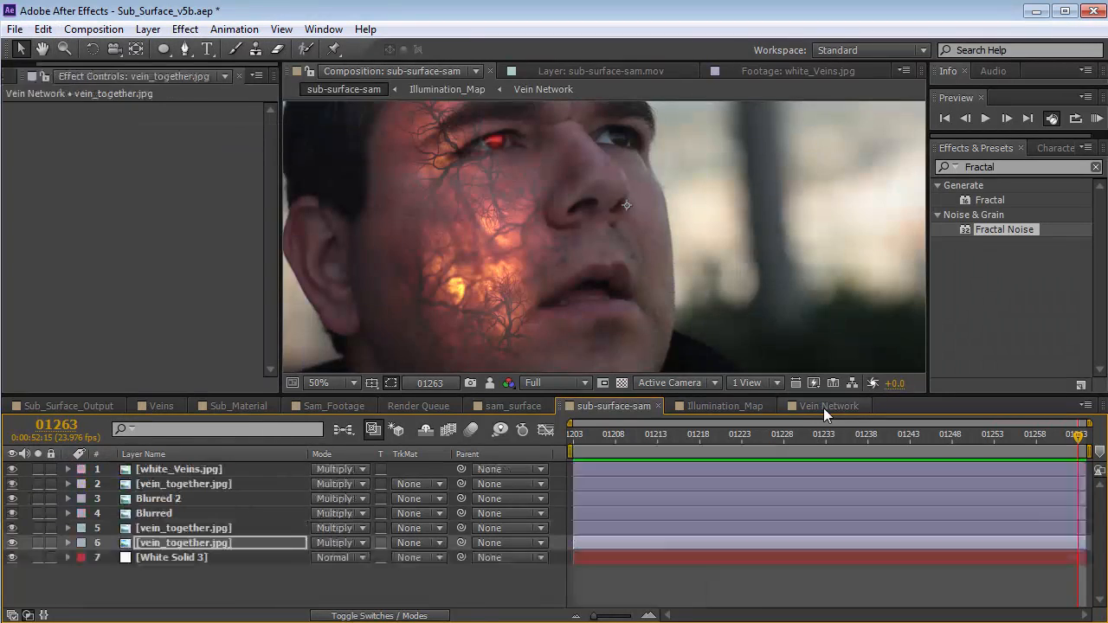
key(ctrl+v)
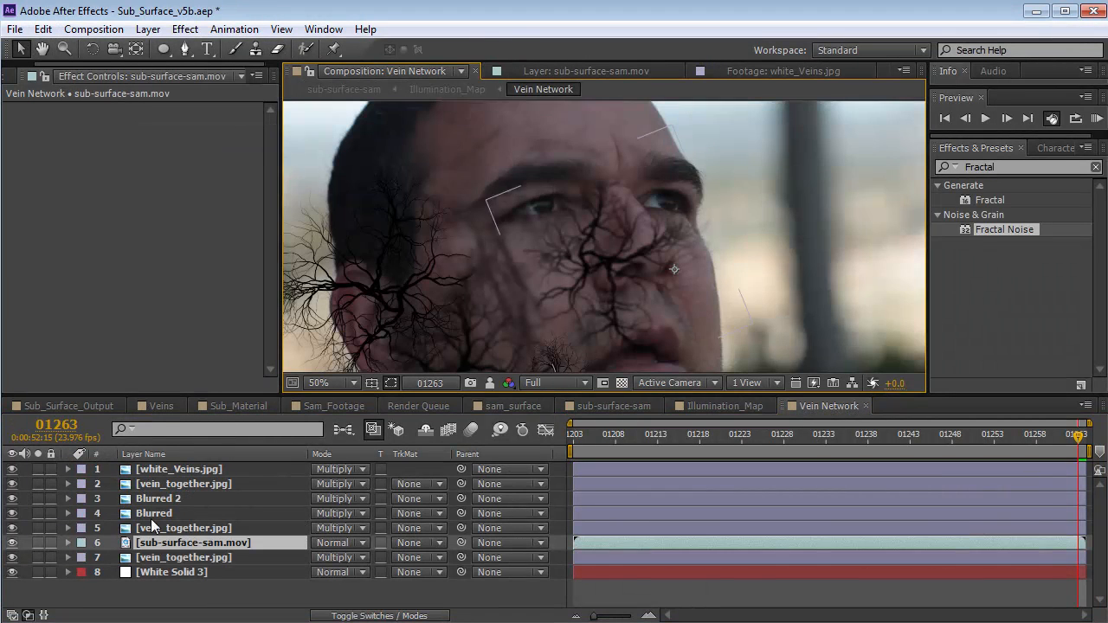
drag(153, 543, 149, 472)
Step: Make the pasted sub-surface-sam.mov layer a guide layer and lower its opacity to 82% so the veins show through
click(148, 30)
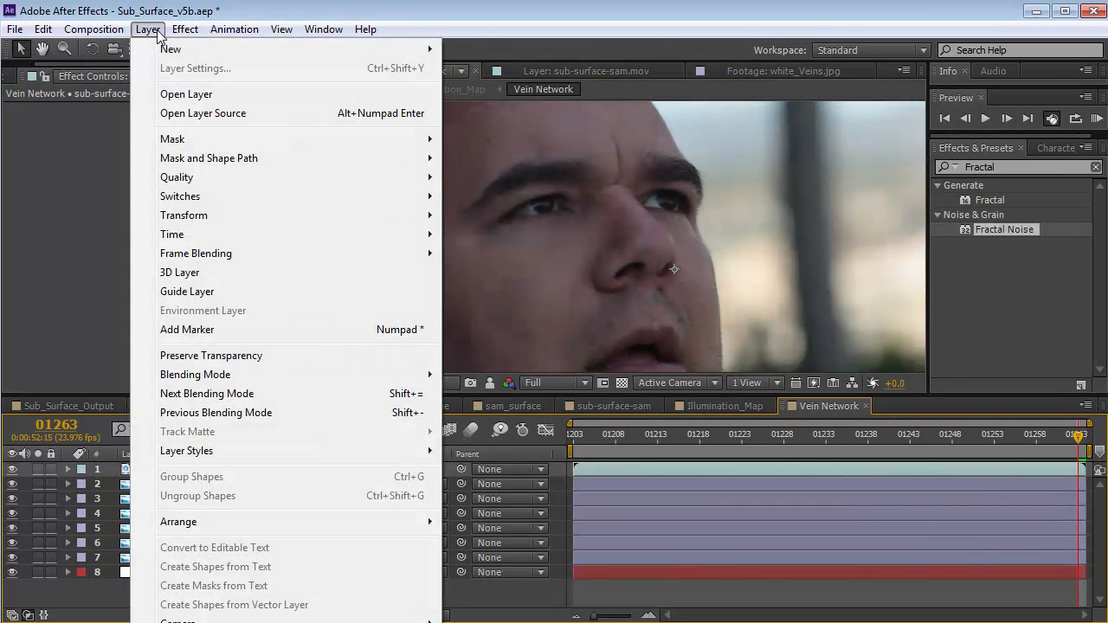
click(201, 292)
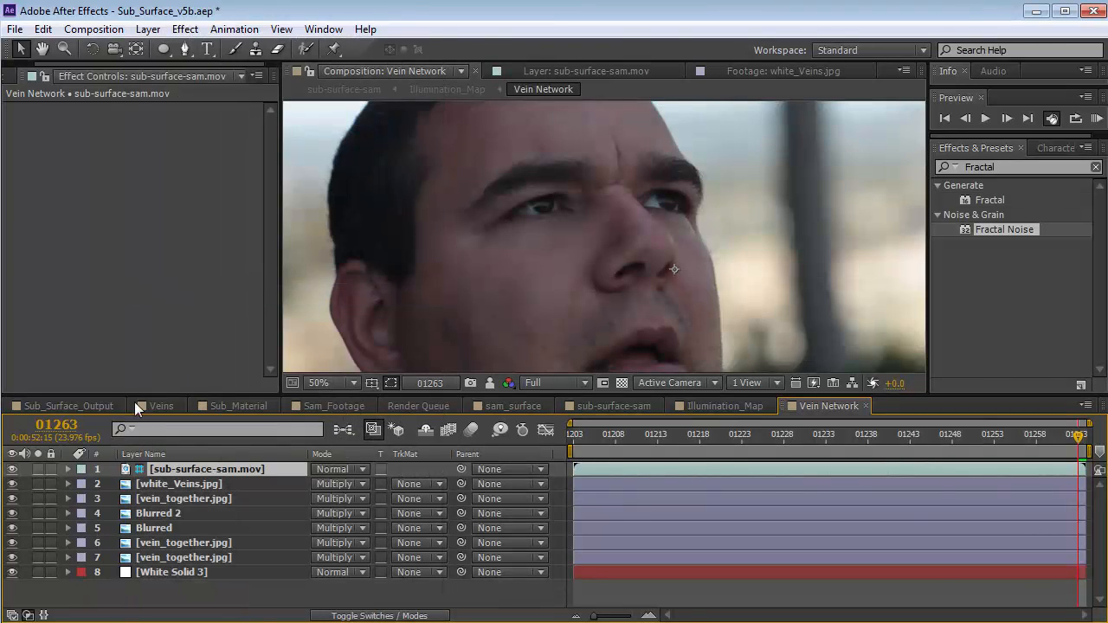
key(comma)
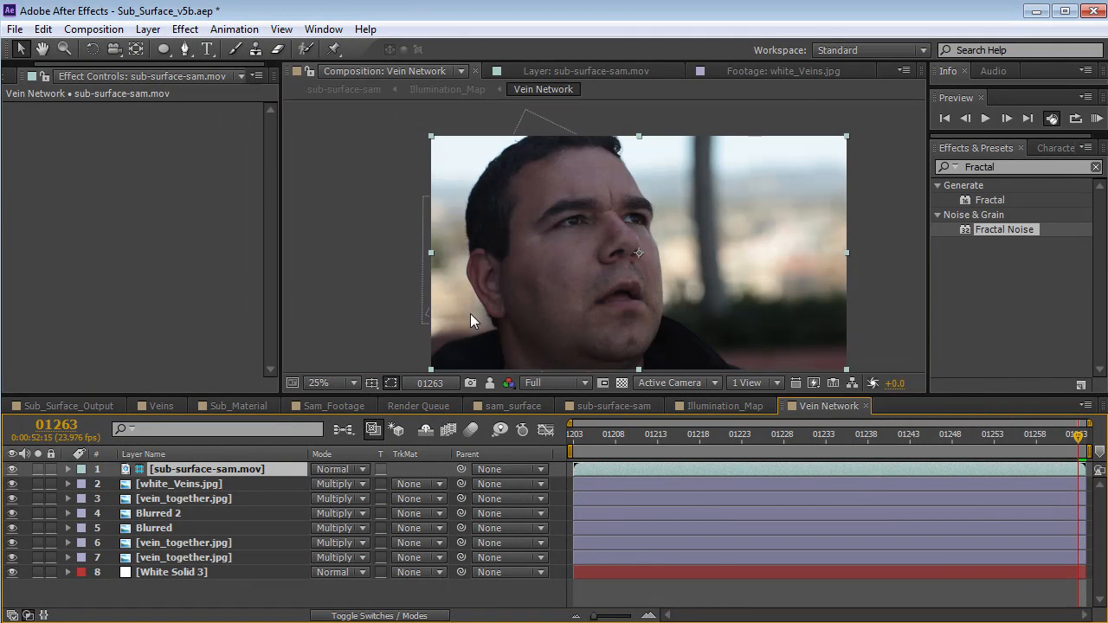
key(t)
drag(319, 483, 285, 478)
scroll(524, 294, up, 2)
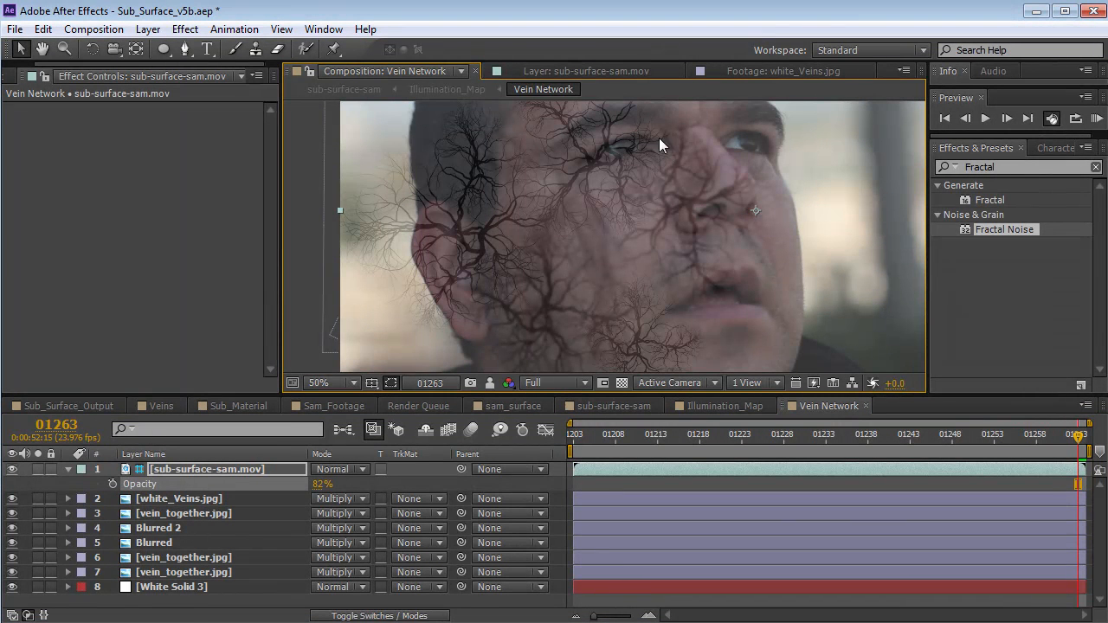
Step: Create a full-frame white solid (FFFFFF) above the footage guide layer in Vein Network
click(148, 29)
mouse_move(161, 49)
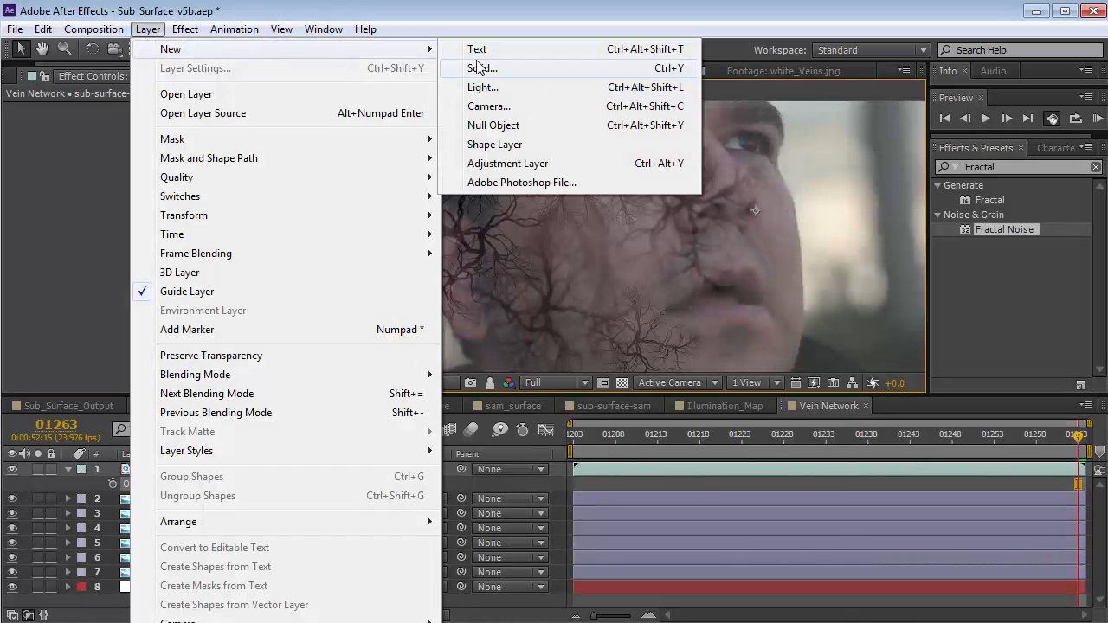
click(549, 67)
click(241, 370)
text(FFFFFF)
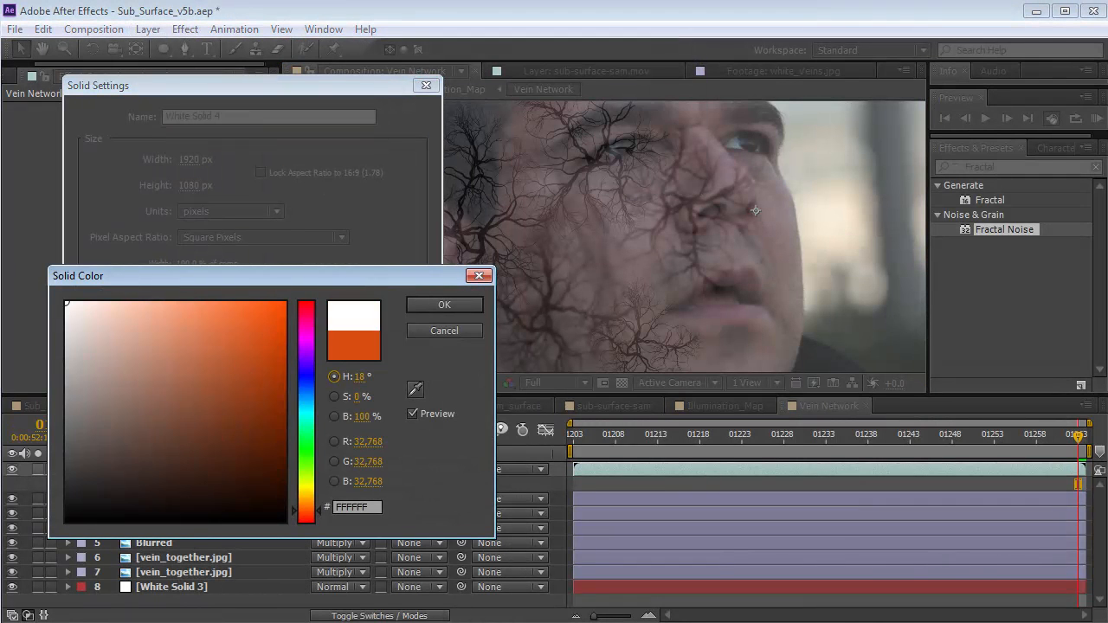
key(Return)
key(Return)
Step: Mask the new white solid to a small area around the glowing eye with a 64-pixel feather, and check it in sub-surface-sam
click(184, 49)
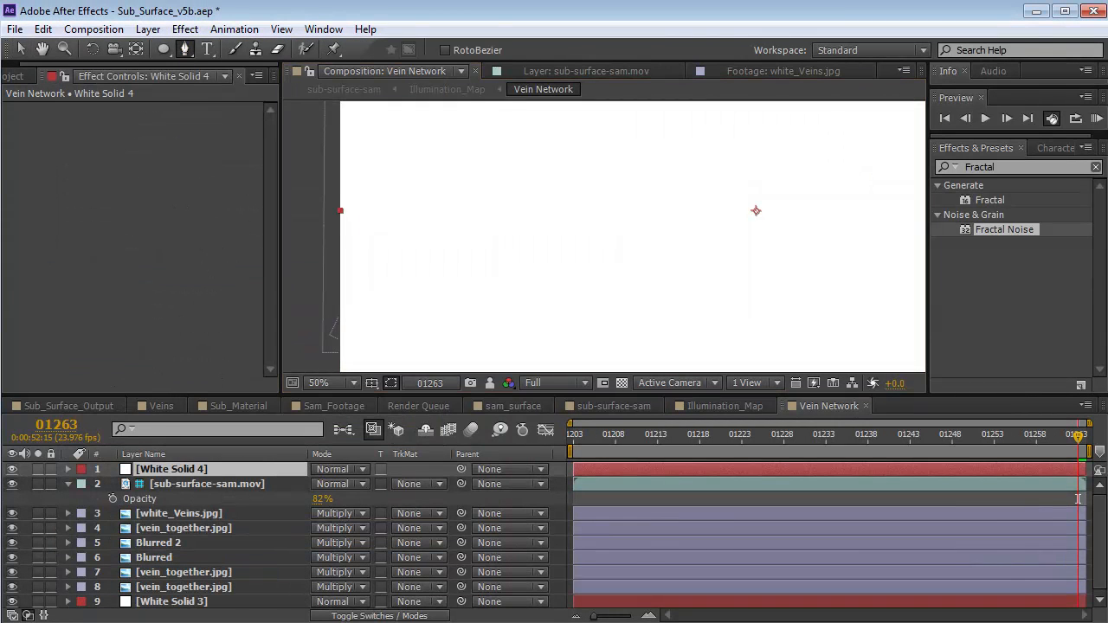
click(12, 469)
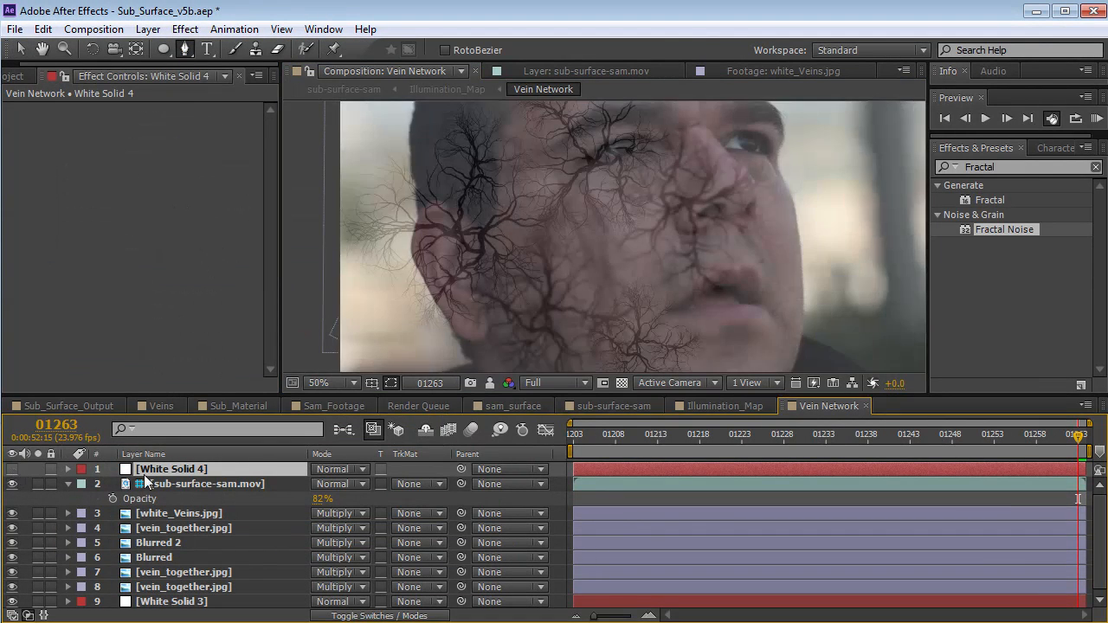
click(656, 127)
click(662, 166)
key(f)
mouse_move(350, 500)
mouse_down()
mouse_move(396, 500)
mouse_move(370, 498)
mouse_up()
click(13, 469)
key(v)
mouse_move(627, 178)
mouse_down()
mouse_move(631, 168)
mouse_move(632, 177)
mouse_up()
drag(593, 137, 590, 134)
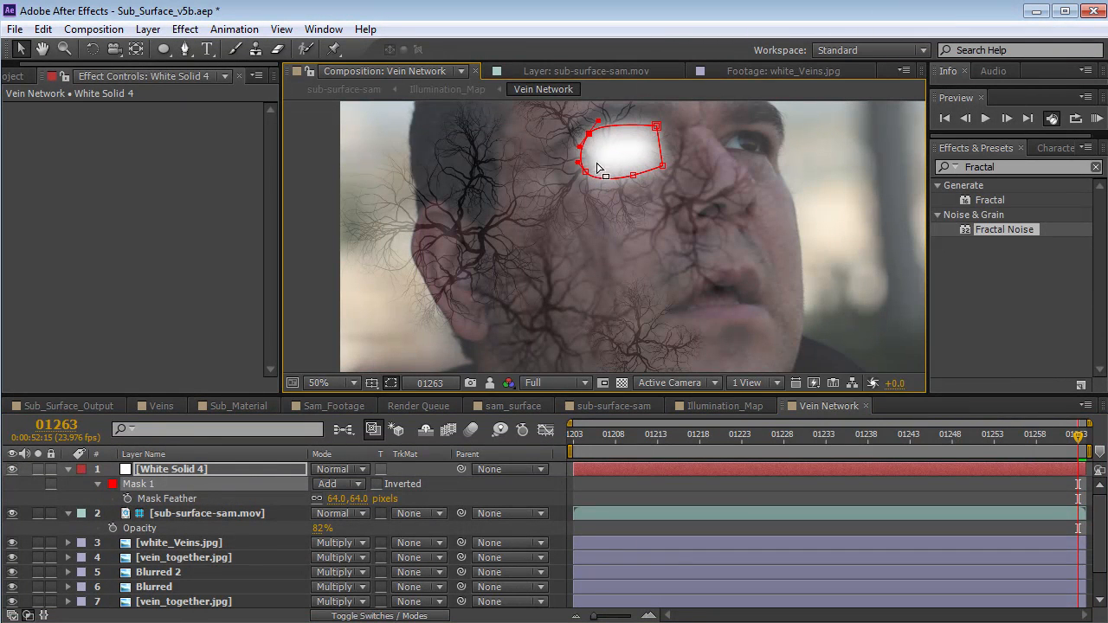
click(735, 490)
click(614, 406)
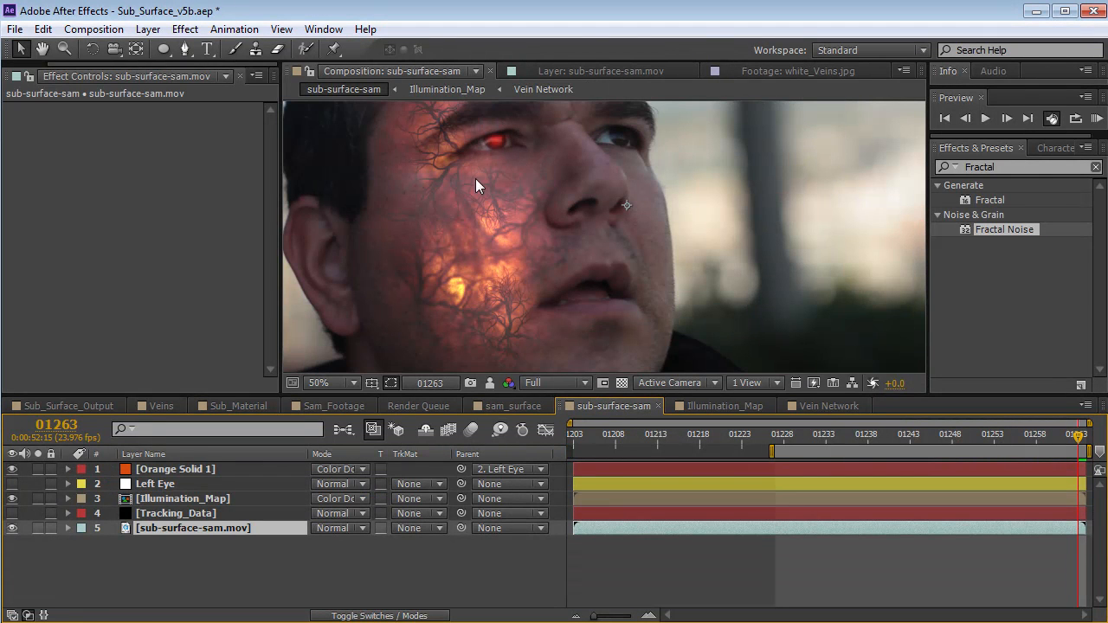
Step: In Vein Network, duplicate the lowest vein_together.jpg layer, scale the copy to about half, rotate it, and place it on the cheek below the eye
click(807, 408)
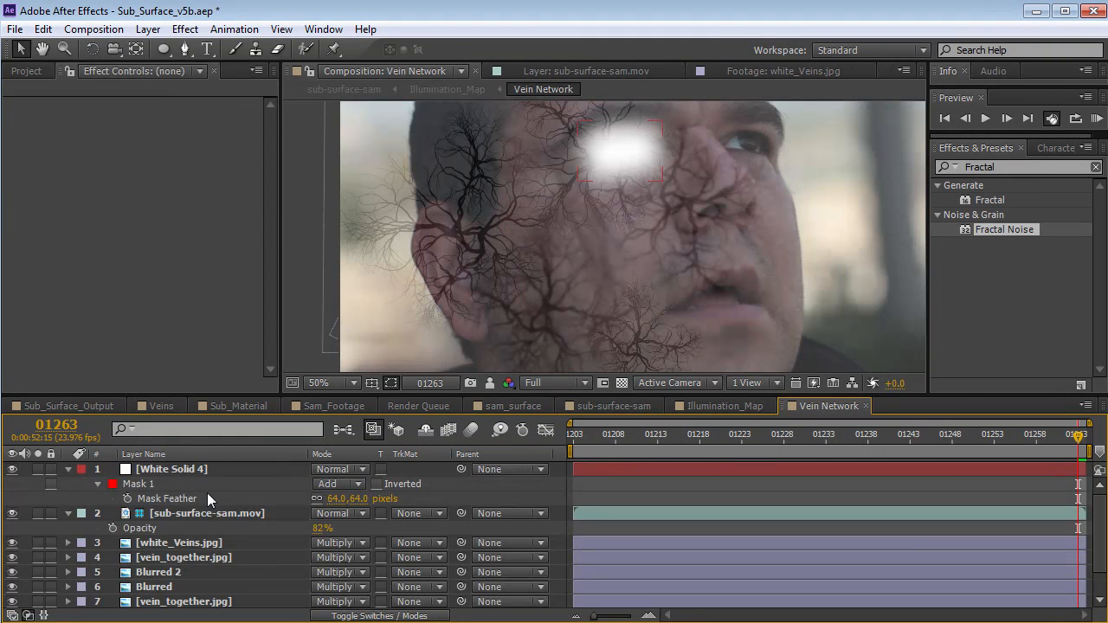
click(167, 586)
scroll(198, 579, down, 1)
click(173, 590)
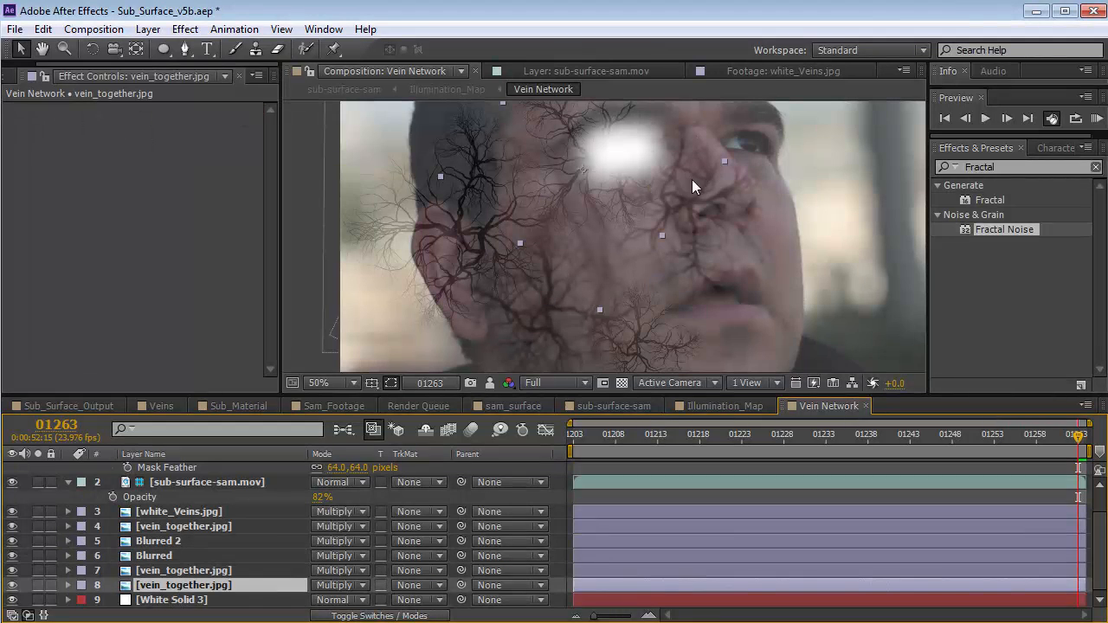
key(ctrl+d)
drag(722, 162, 651, 259)
key(w)
key(v)
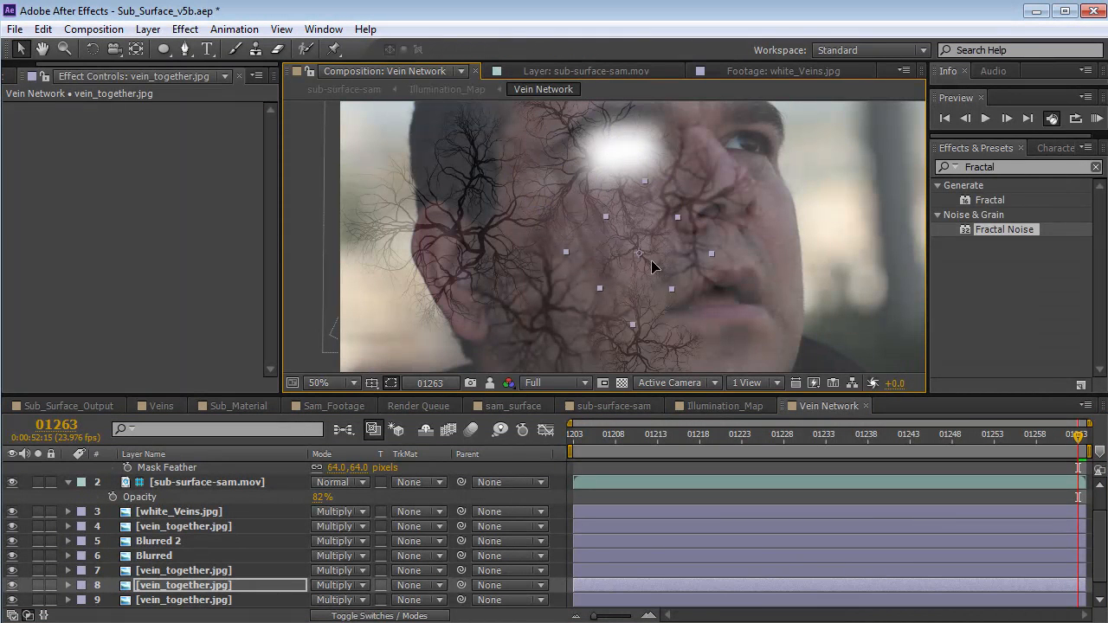
Step: Examine the added cheek veins on the glowing face in sub-surface-sam, both up close and in the full frame
click(703, 407)
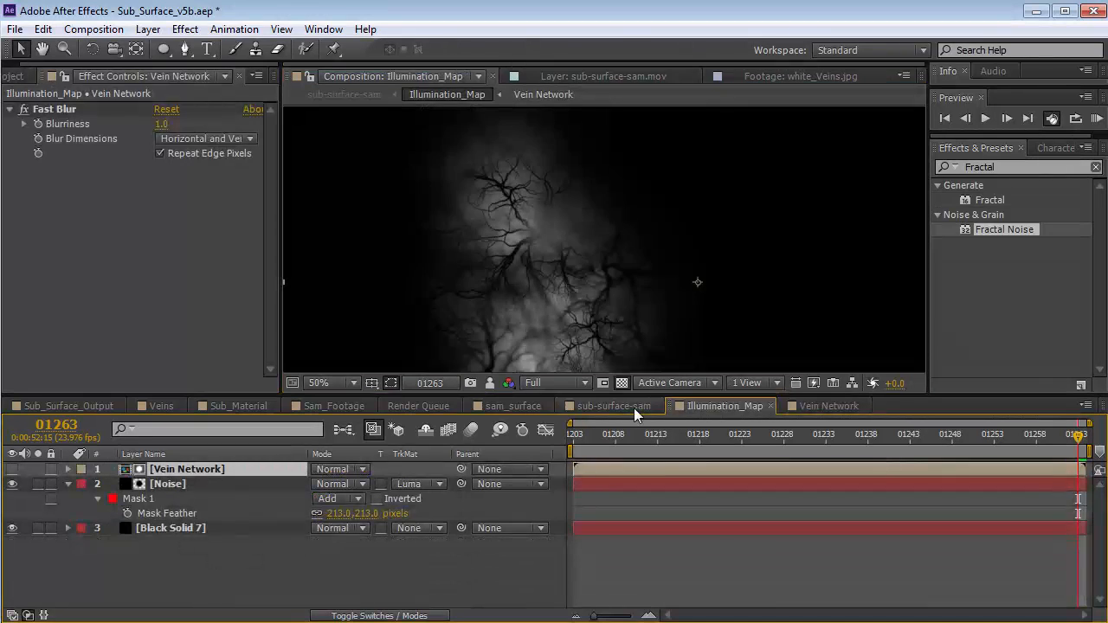
click(632, 406)
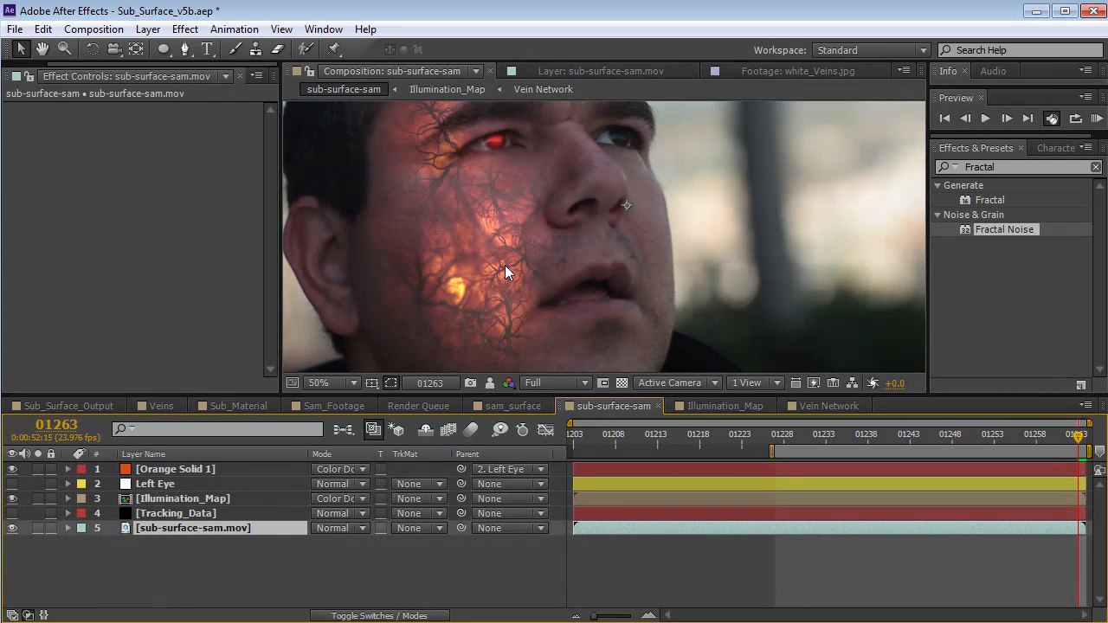
scroll(504, 265, up, 2)
scroll(485, 262, down, 2)
scroll(462, 245, down, 2)
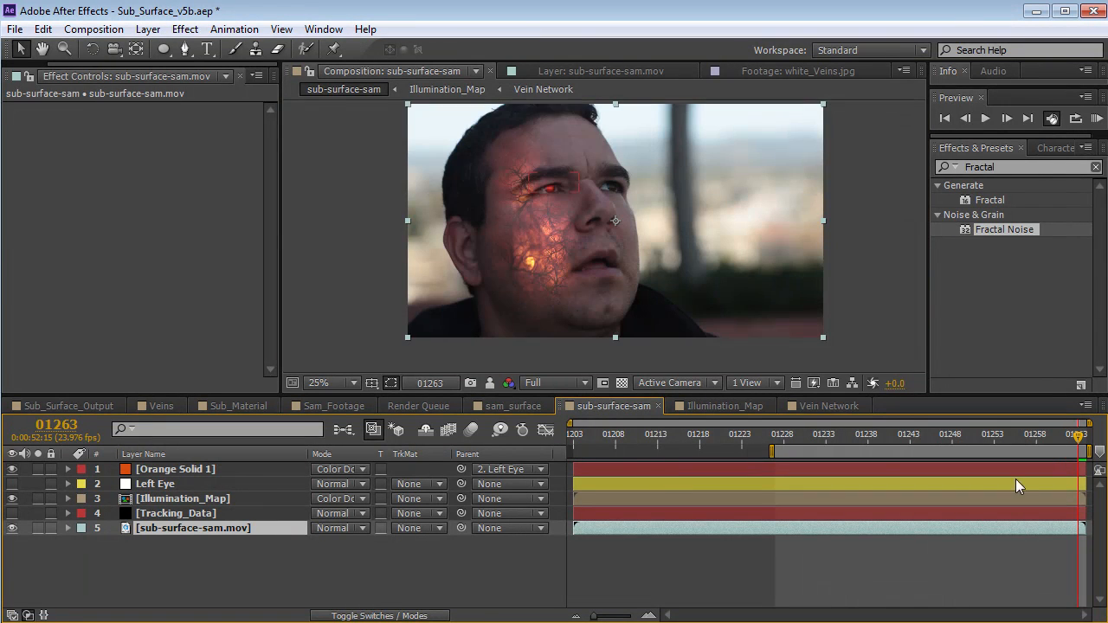
Step: Add an adjustment layer at the top of sub-surface-sam, apply Curves, and pull down the shadows of its RGB curve
mouse_move(1061, 446)
mouse_down()
mouse_move(973, 450)
mouse_move(1081, 451)
mouse_up()
click(148, 29)
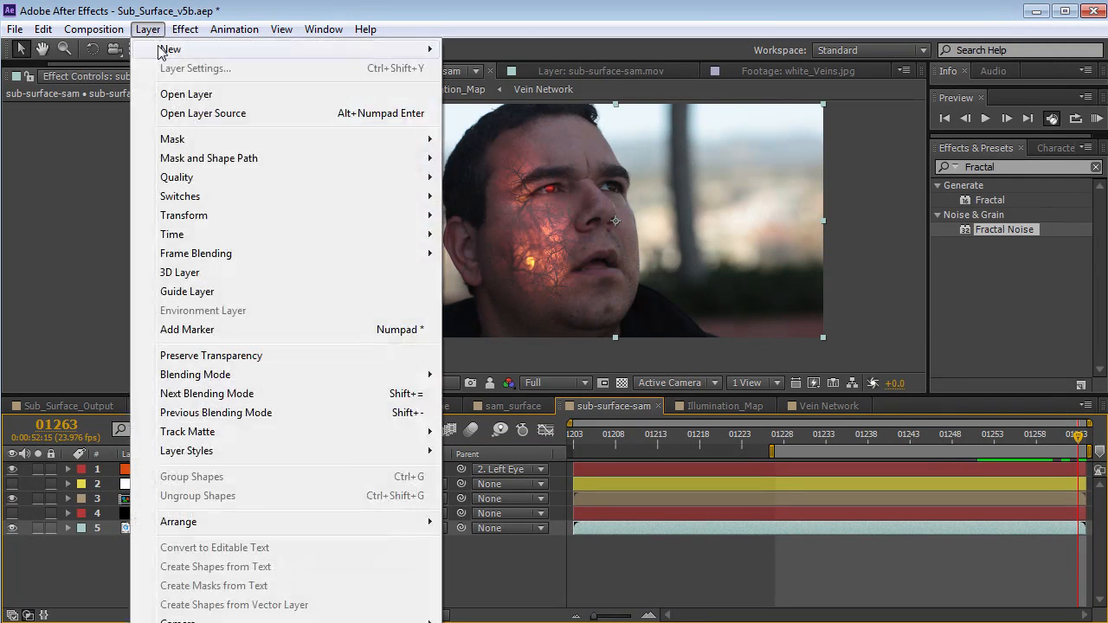
mouse_move(169, 50)
click(507, 165)
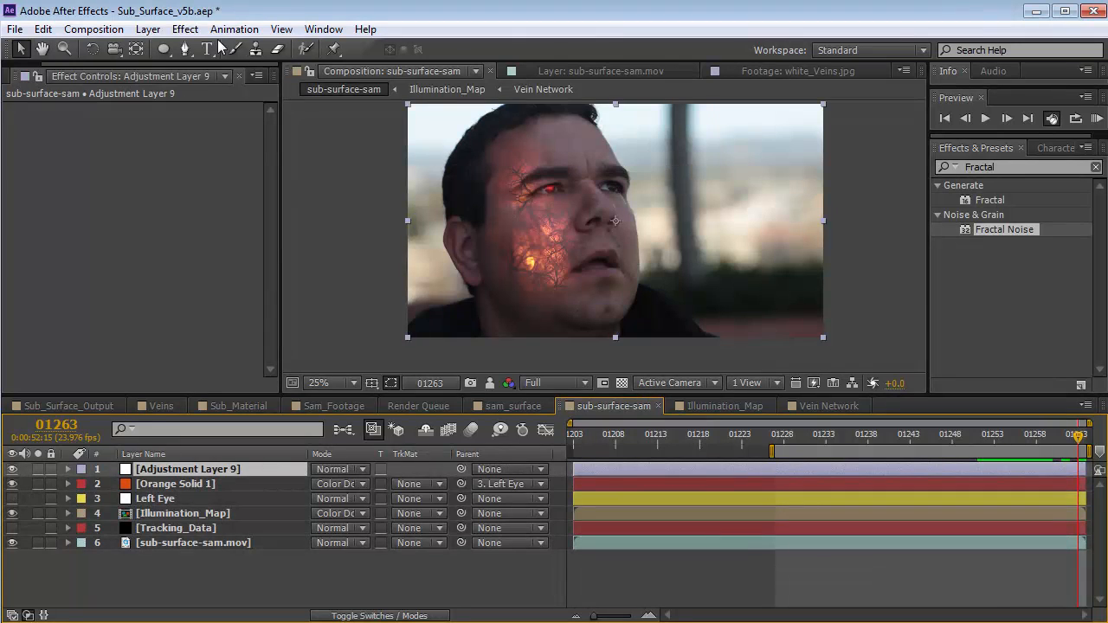
click(184, 29)
mouse_move(304, 192)
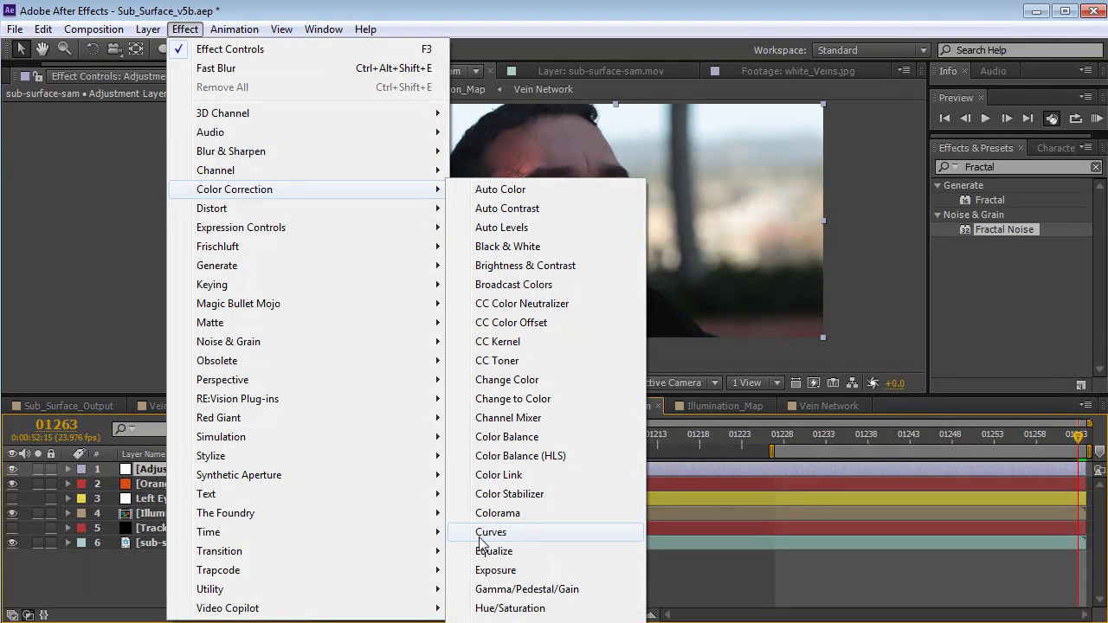
click(480, 535)
drag(102, 249, 106, 243)
drag(69, 277, 70, 283)
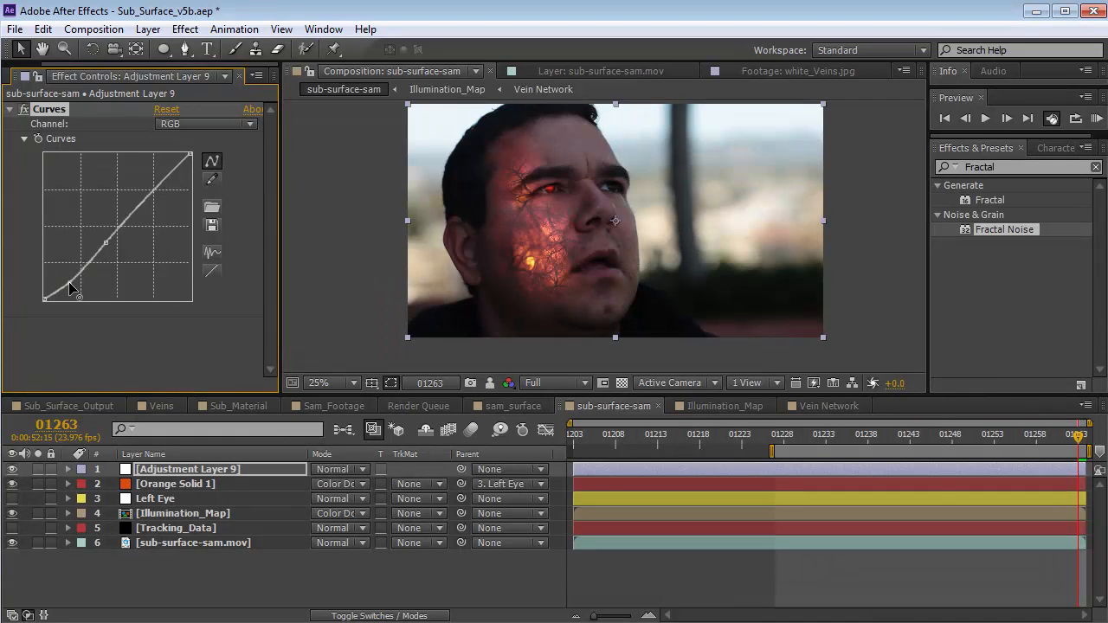
Step: Pull the midtones of the adjustment layer's Red and Blue curves slightly down
click(177, 125)
click(201, 164)
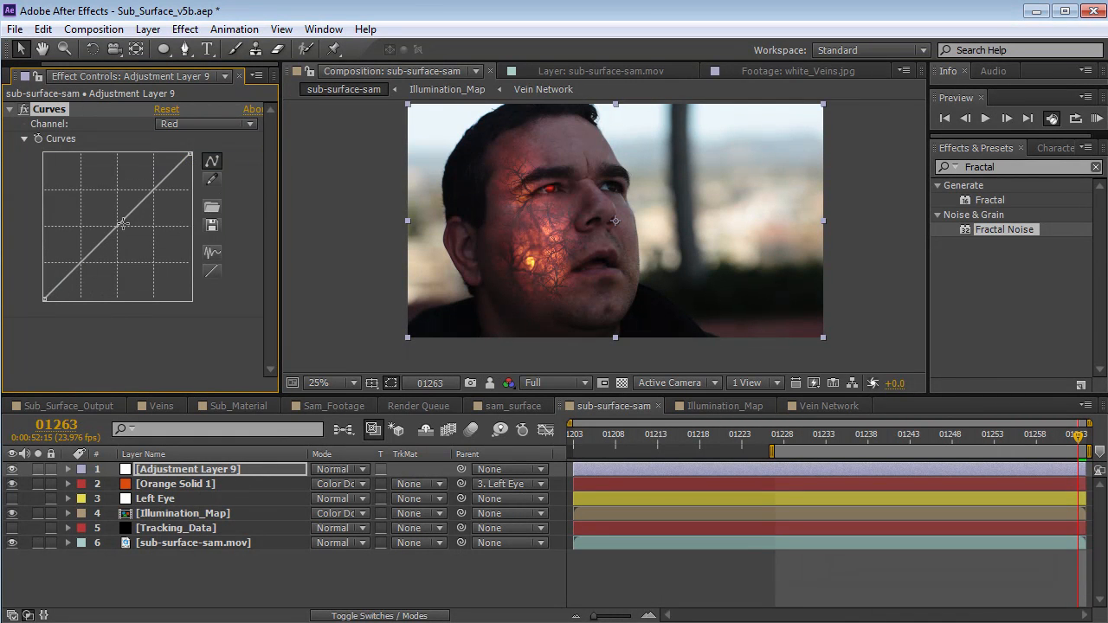
drag(106, 236, 109, 240)
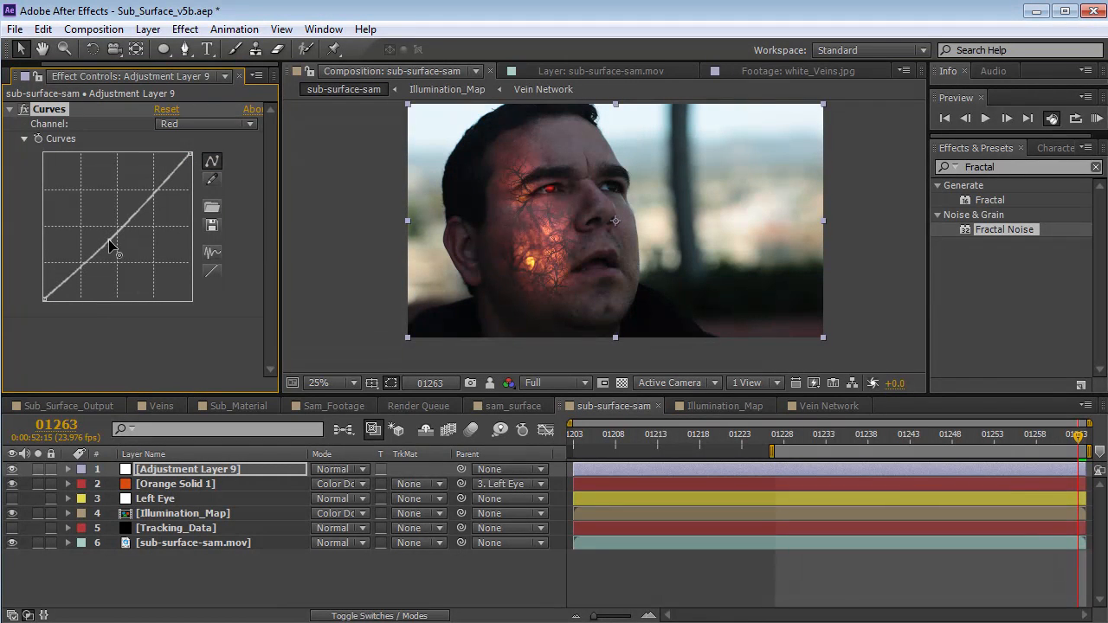
click(185, 125)
click(173, 202)
drag(105, 237, 105, 240)
Step: Raise the midtones and highlights of the adjustment layer's RGB curve for more contrast, and check the result in the final frames
click(218, 122)
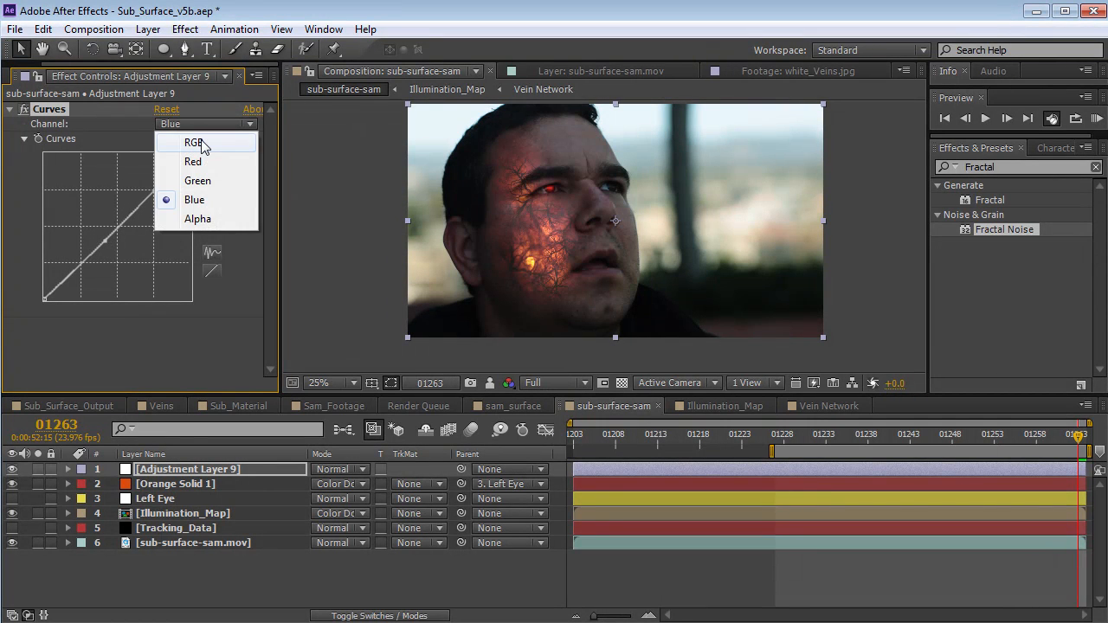
click(200, 143)
drag(105, 244, 103, 237)
mouse_move(134, 197)
mouse_down()
mouse_move(139, 177)
mouse_move(147, 192)
mouse_up()
mouse_move(1060, 434)
mouse_down()
mouse_move(932, 440)
mouse_move(1078, 435)
mouse_up()
click(755, 562)
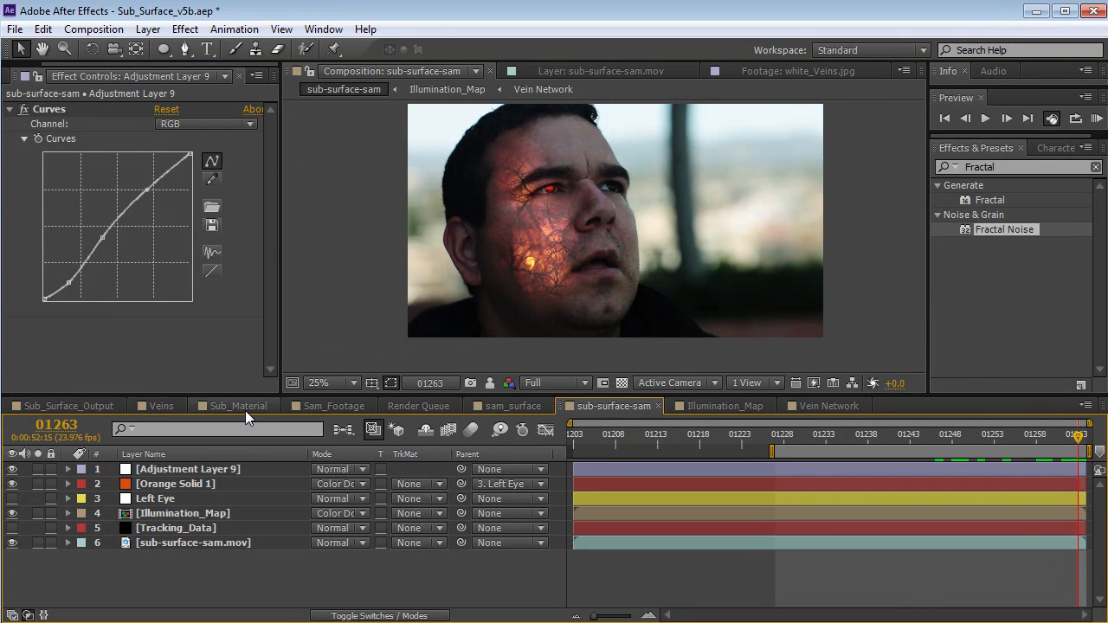
Step: Duplicate the Illumination_Map layer and add a Fast Blur with a blurriness of about 94 to the copy
click(192, 513)
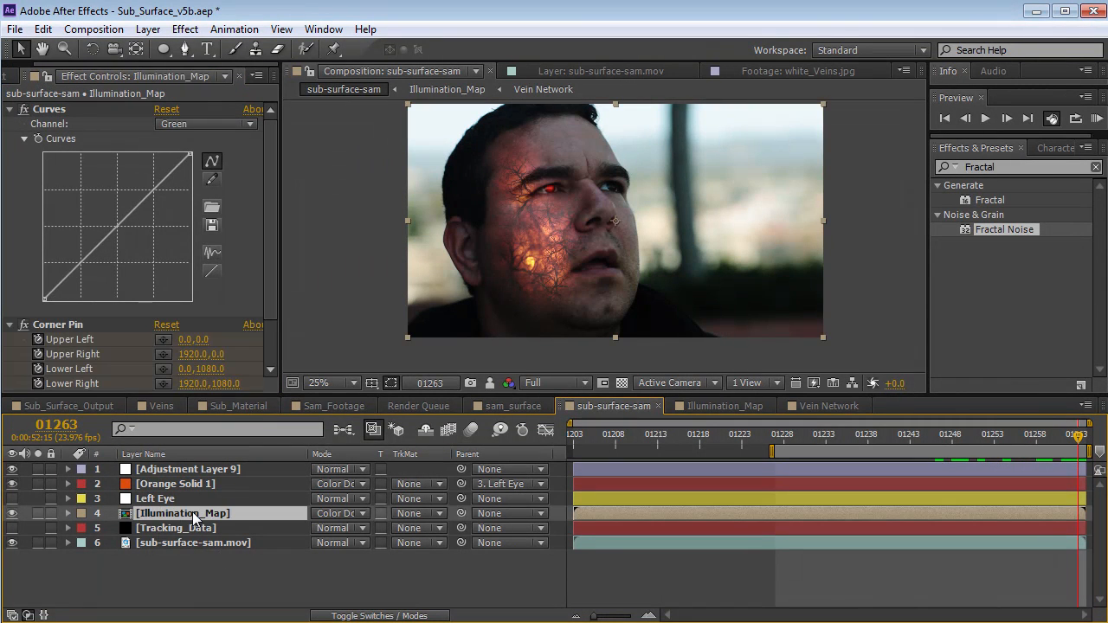
key(ctrl+d)
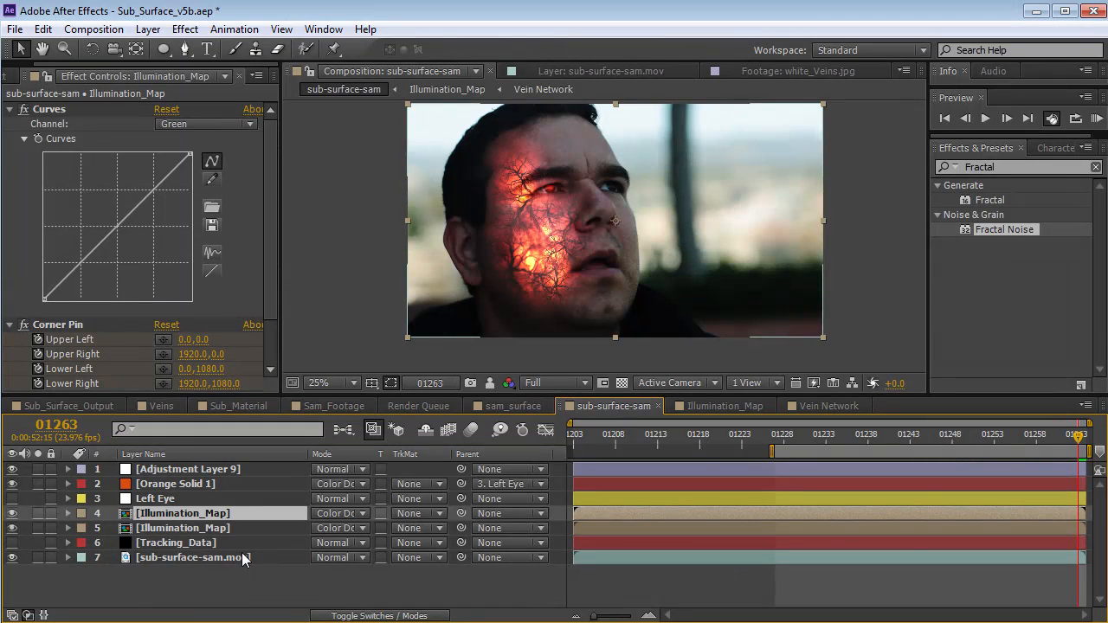
click(185, 30)
mouse_move(292, 153)
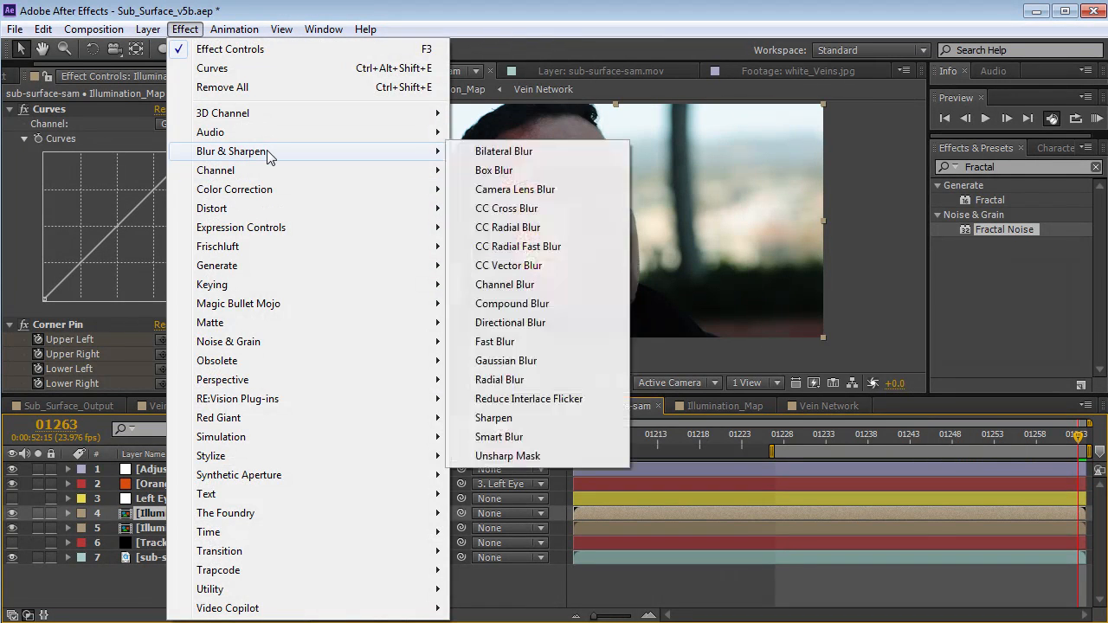
click(653, 354)
mouse_move(178, 354)
mouse_down()
mouse_move(209, 349)
mouse_move(197, 355)
mouse_up()
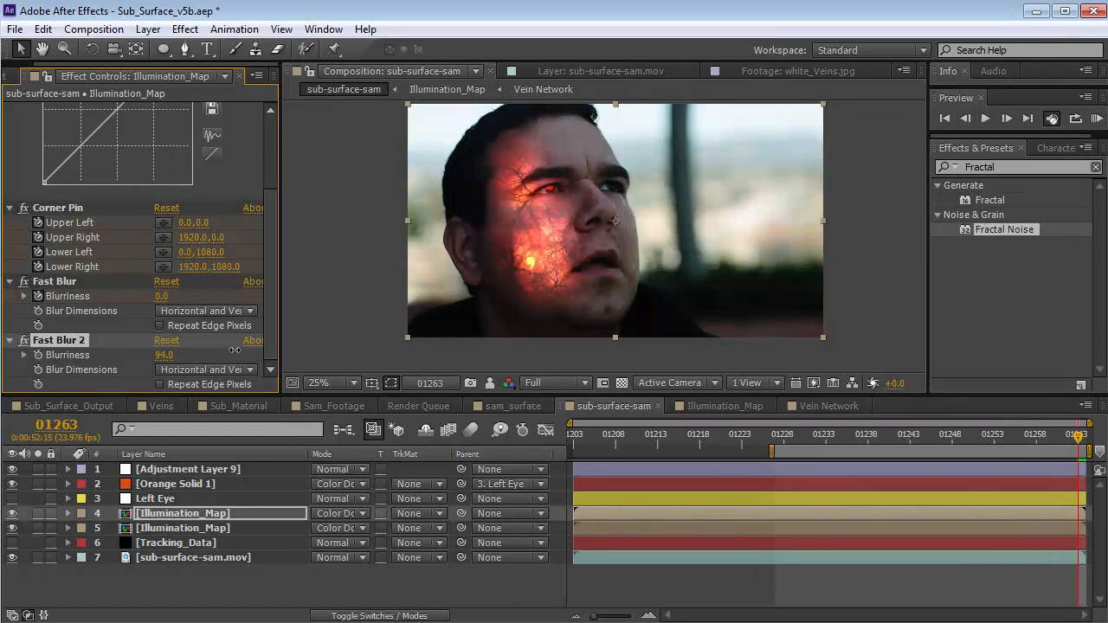
Step: Lower the opacity of the blurred Illumination_Map copy to 51% and check the glow close up
key(t)
drag(324, 528, 260, 518)
mouse_move(1072, 436)
mouse_down()
mouse_move(849, 456)
mouse_move(1078, 451)
mouse_up()
scroll(519, 260, up, 2)
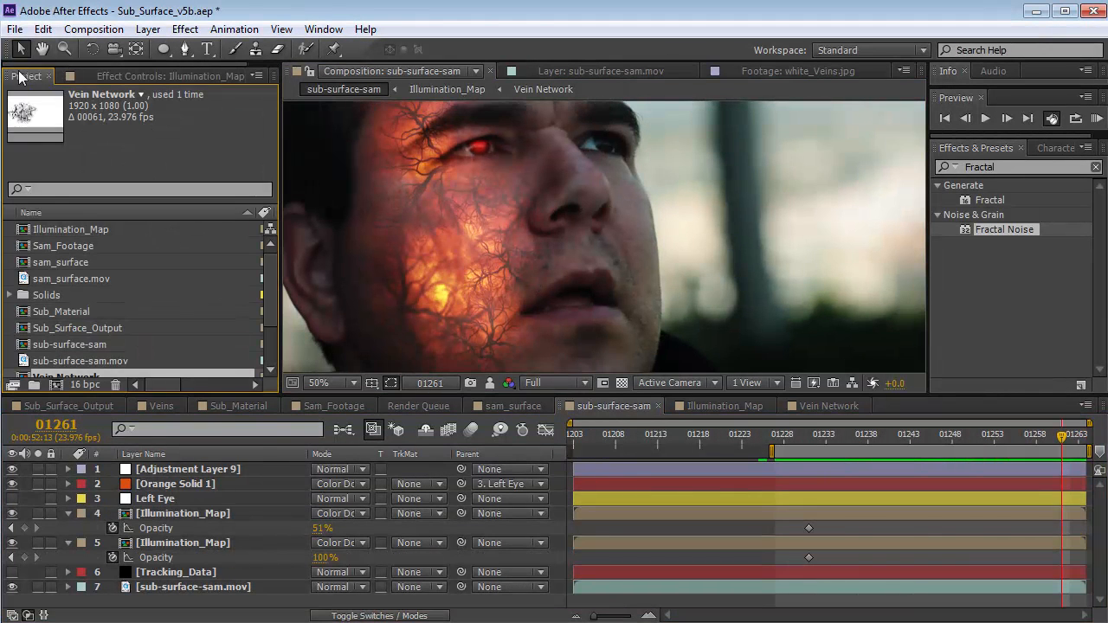
Step: Copy the Vein Network layer from Illumination_Map into sub-surface-sam above the Illumination_Map layers, and make it visible
double_click(181, 514)
click(178, 470)
click(605, 477)
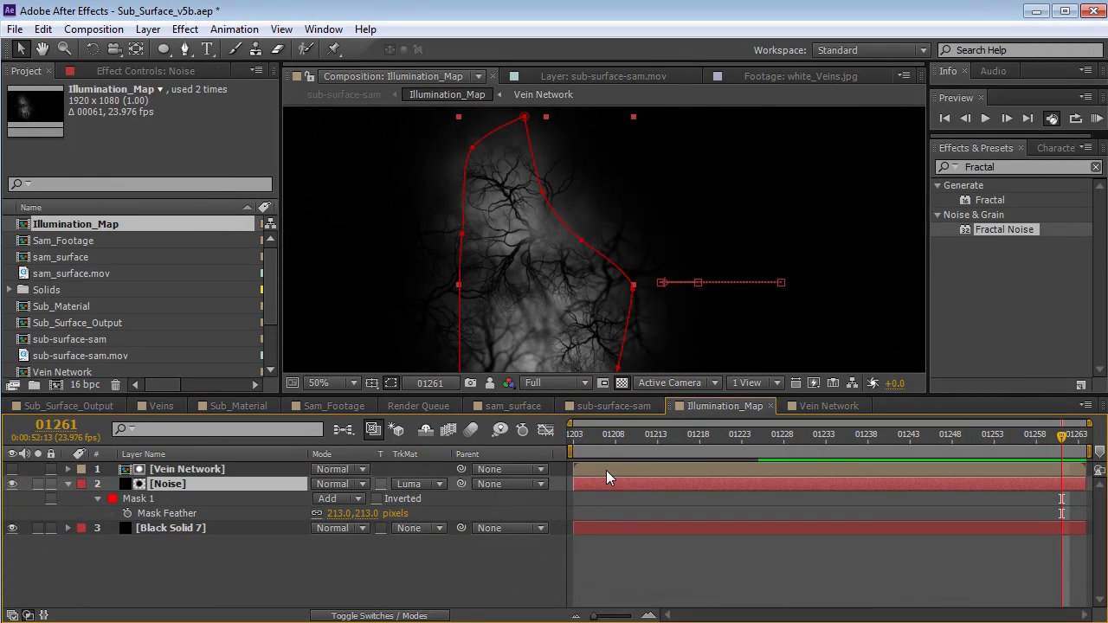
click(606, 470)
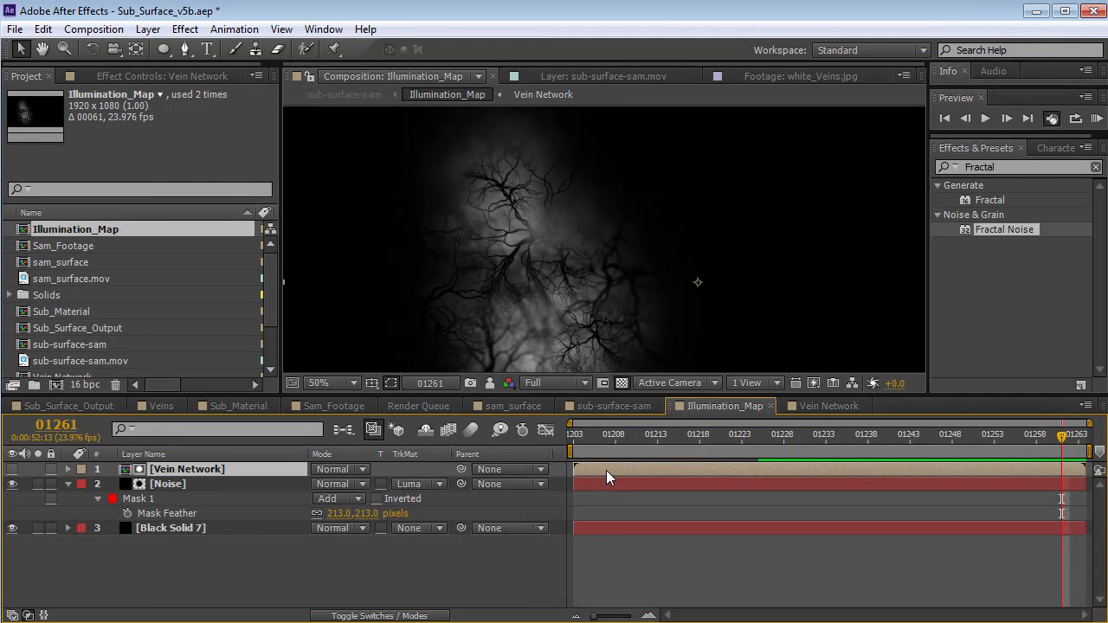
click(615, 406)
key(ctrl+v)
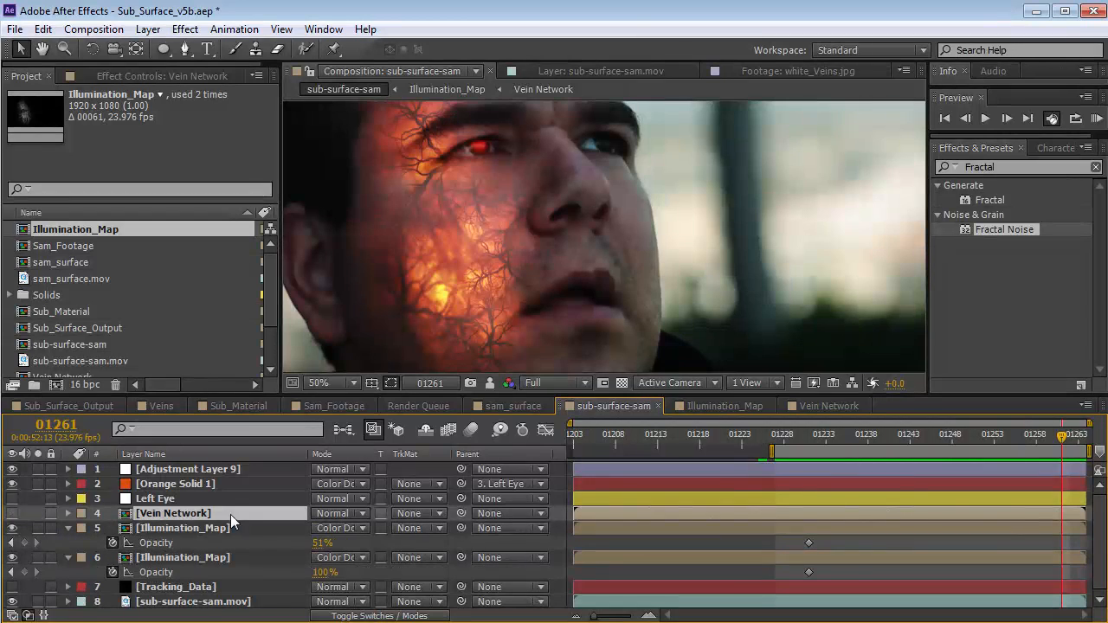
click(12, 513)
click(1082, 437)
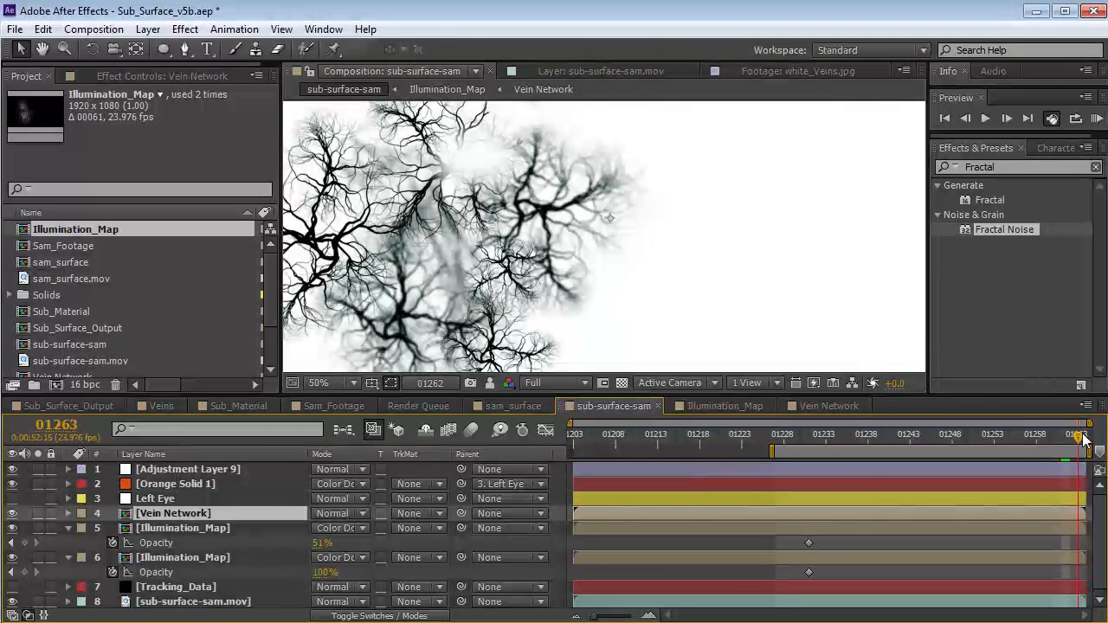
Step: Copy the four Corner Pin keyframe tracks from Illumination_Map onto the Vein Network layer at frame 01203, and check them at the end frame
click(169, 528)
key(u)
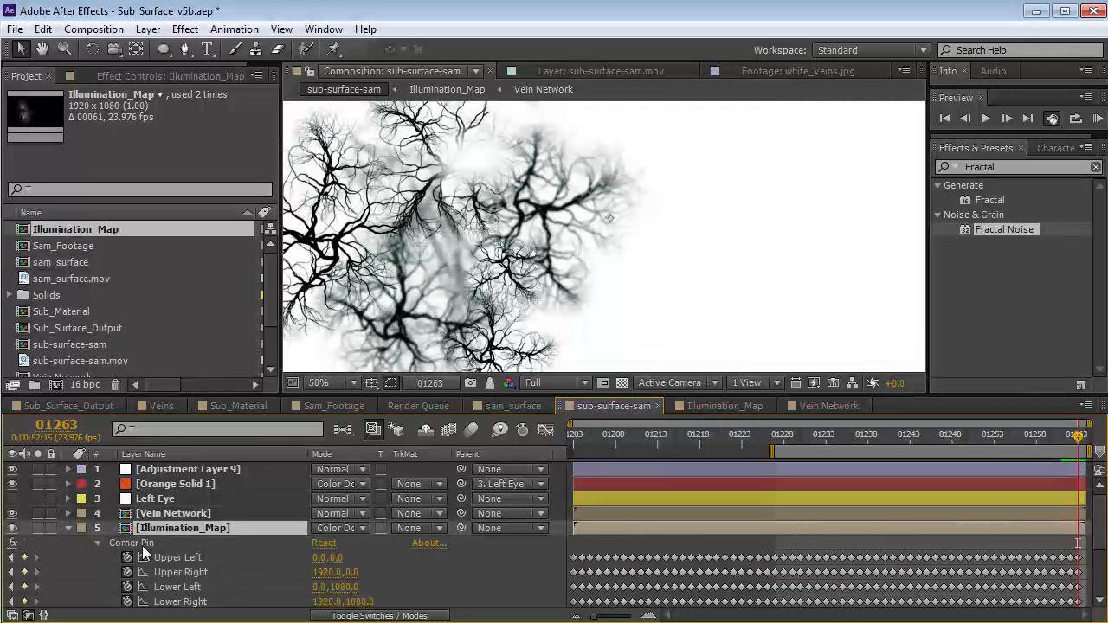
click(190, 602)
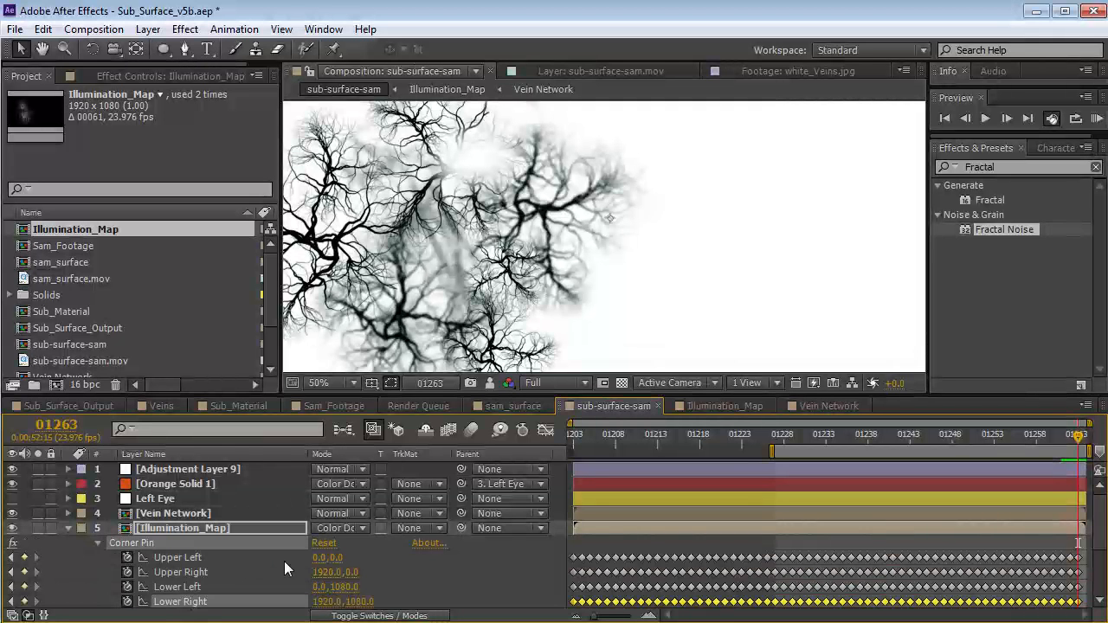
click(282, 559)
shift+click(183, 604)
drag(594, 439, 565, 437)
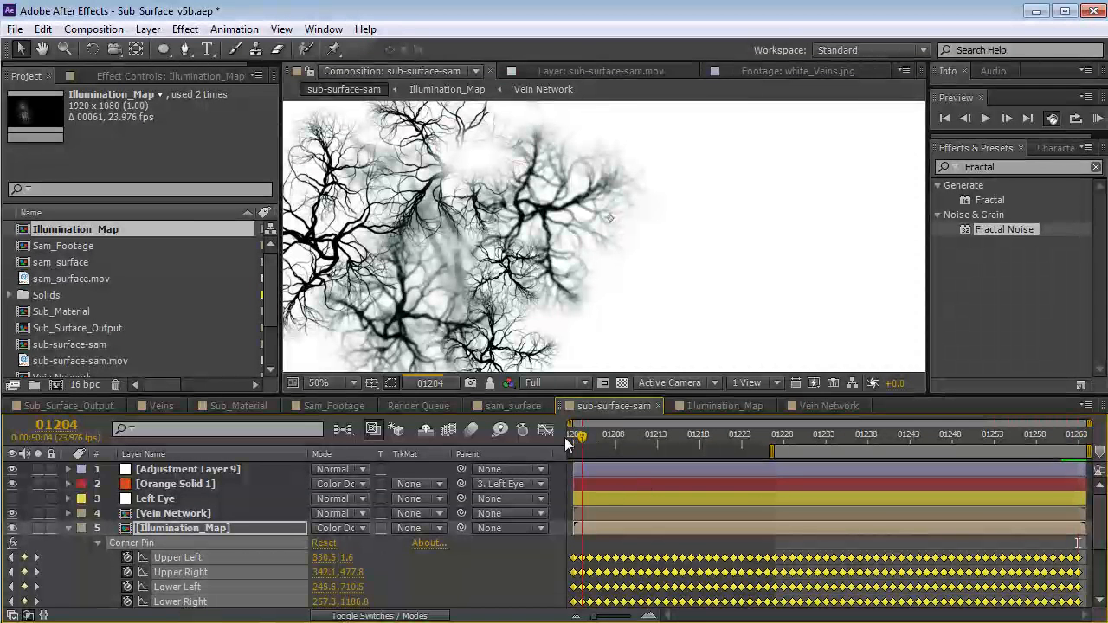
click(122, 513)
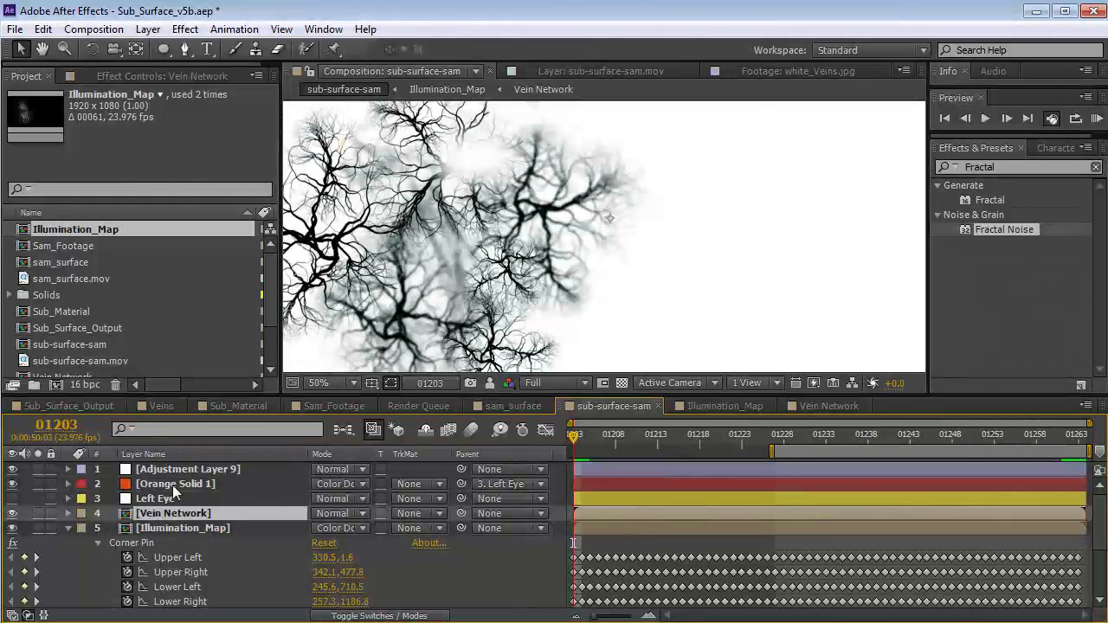
key(ctrl+v)
drag(573, 436, 1100, 461)
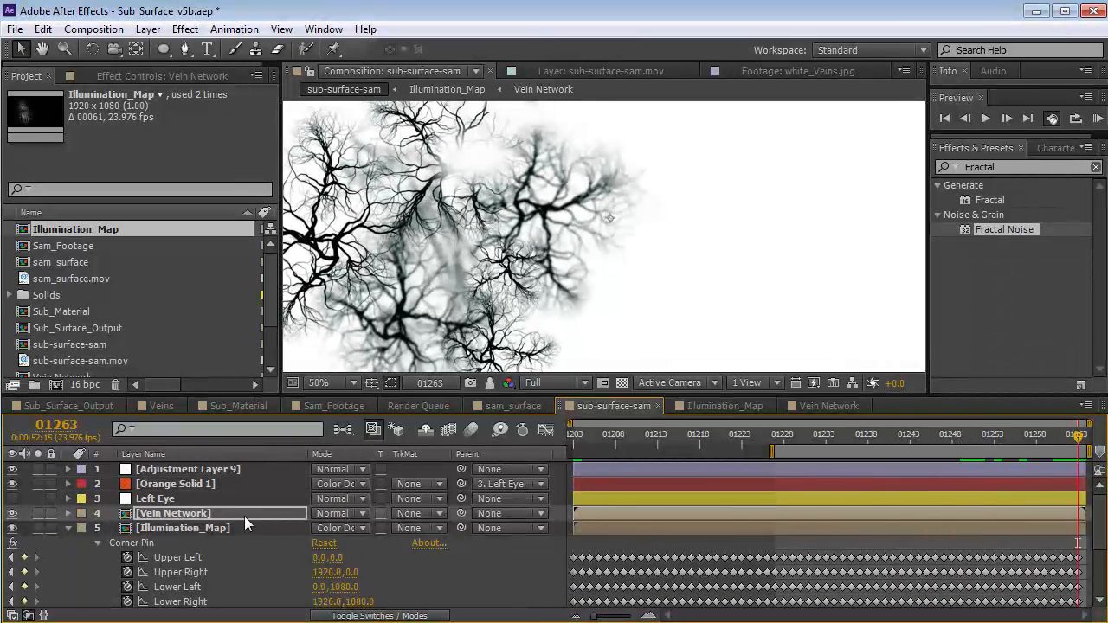
Step: Set the Vein Network layer to Multiply and limit it to the cheek below the eye with an elliptical mask feathered 95 pixels
click(244, 516)
click(337, 514)
click(400, 145)
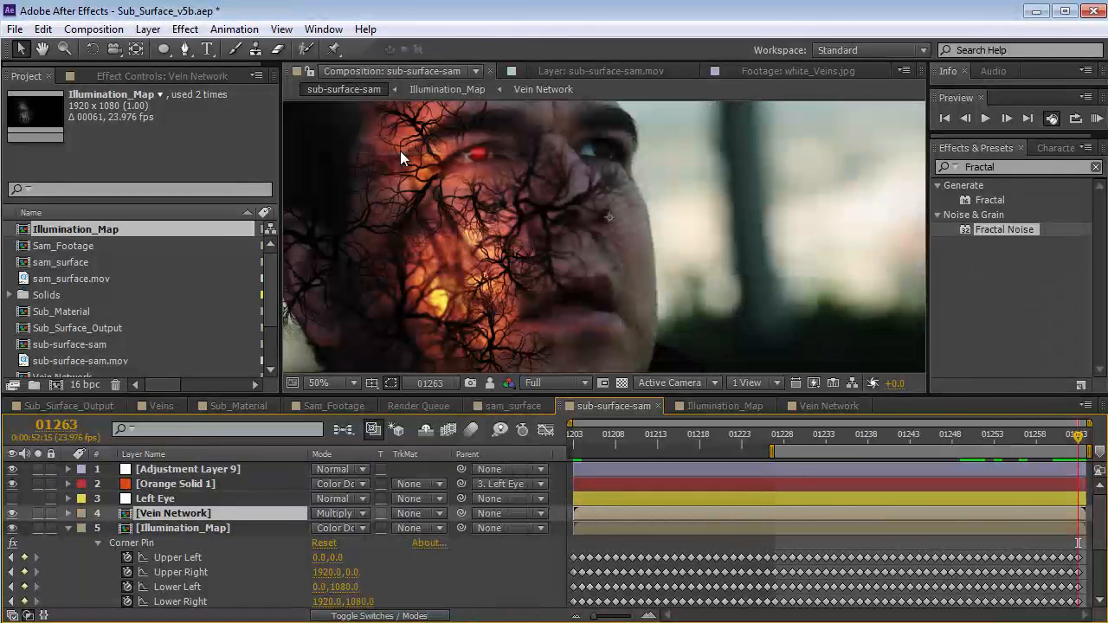
key(t)
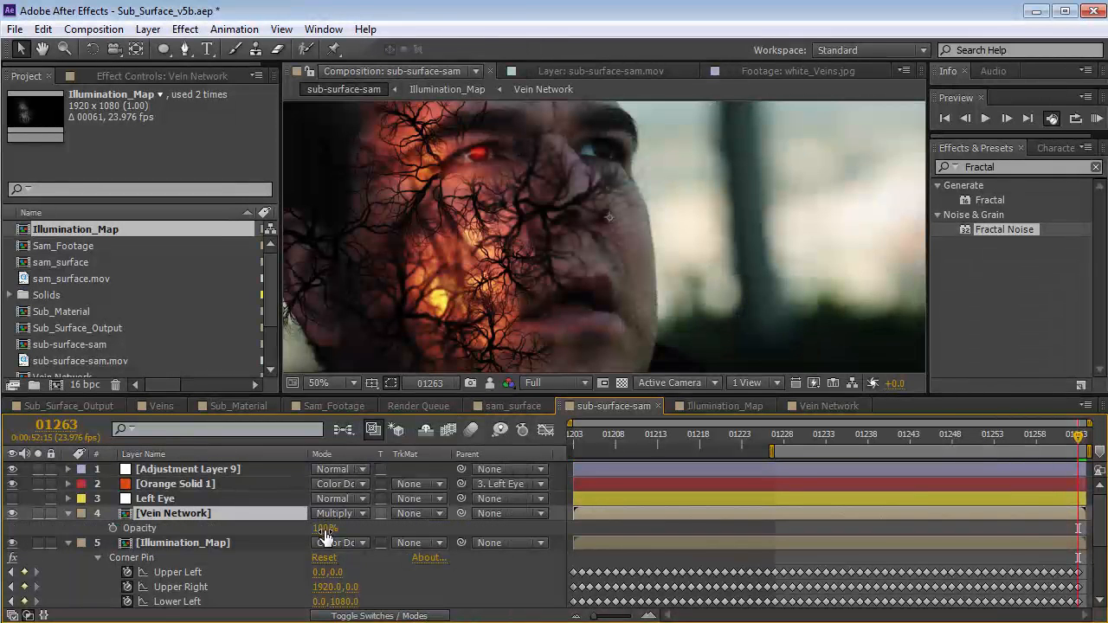
click(163, 49)
drag(401, 149, 557, 333)
key(f)
drag(334, 543, 415, 538)
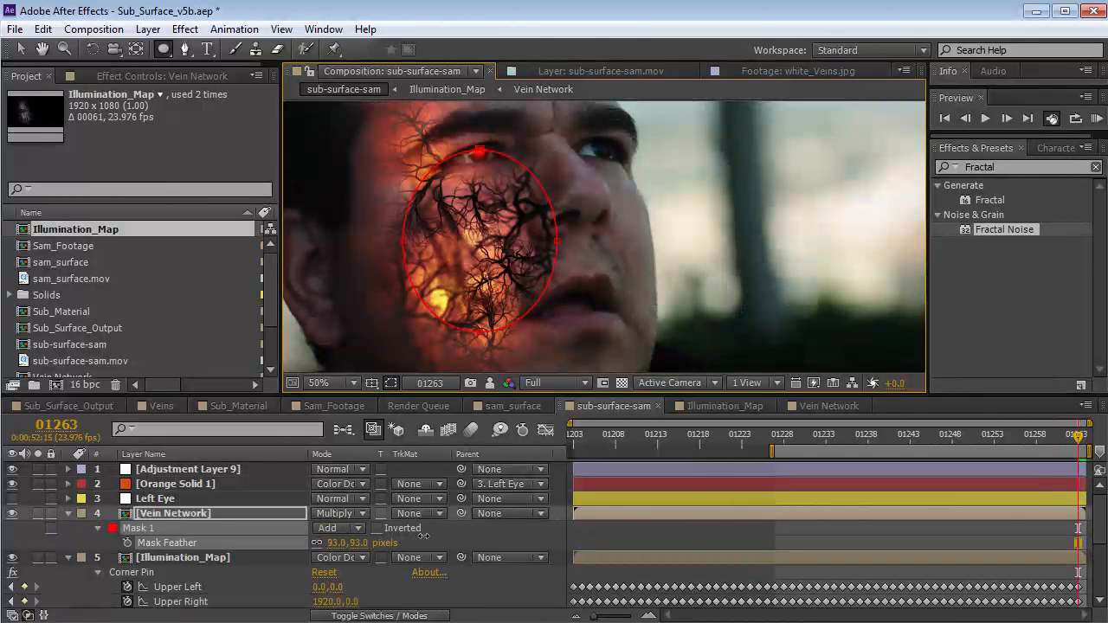
Step: Lower the Vein Network layer's opacity to 25% and add a Fast Blur with blurriness 6 and Repeat Edge Pixels enabled
click(216, 513)
key(t)
drag(324, 528, 165, 528)
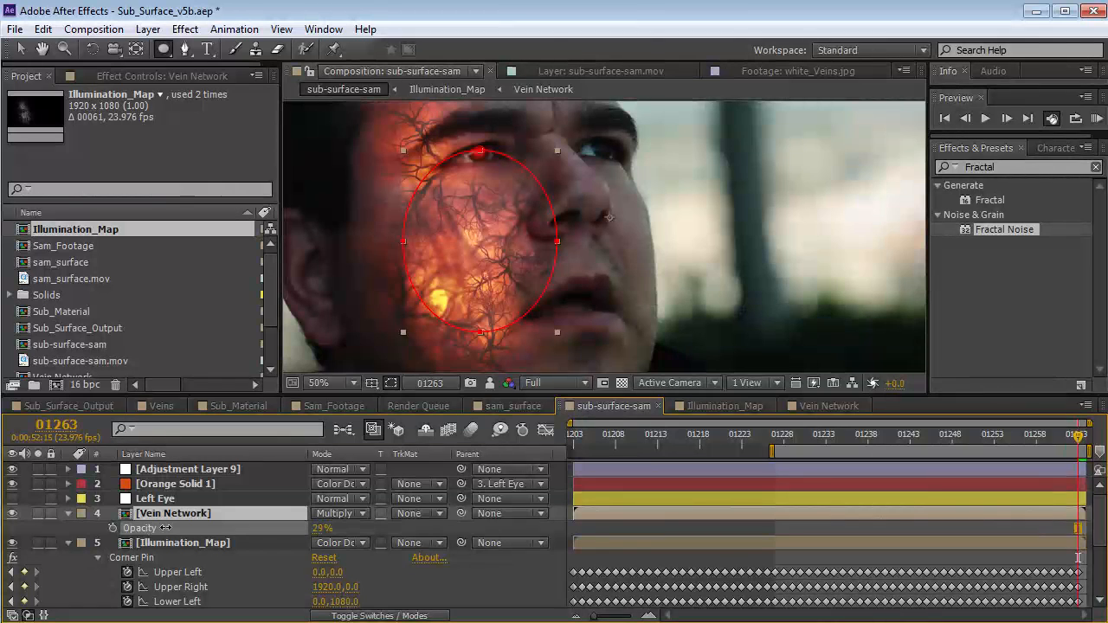
click(161, 528)
click(184, 29)
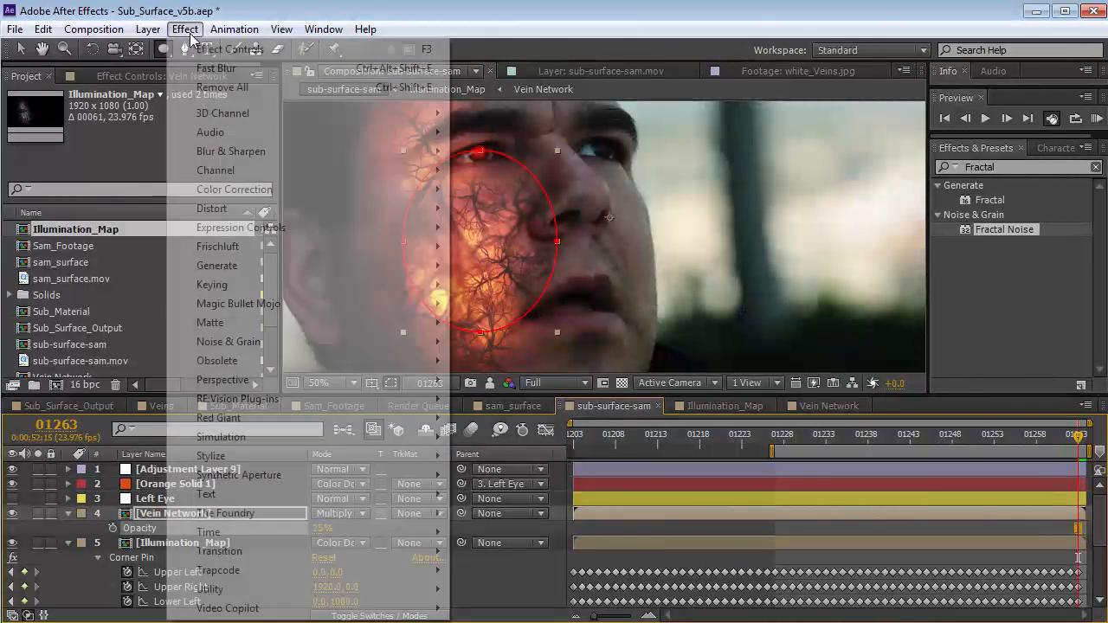
mouse_move(279, 154)
click(774, 349)
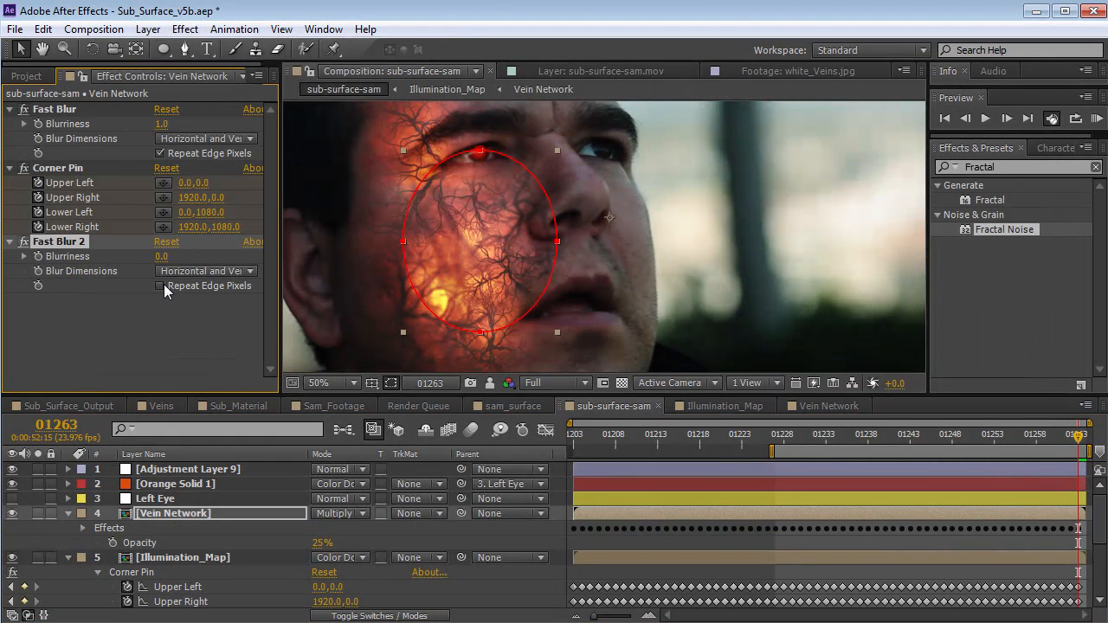
drag(162, 262, 165, 257)
Step: Narrow the Vein Network mask on the nose side and raise the layer's opacity to 47%
drag(321, 543, 329, 542)
key(f)
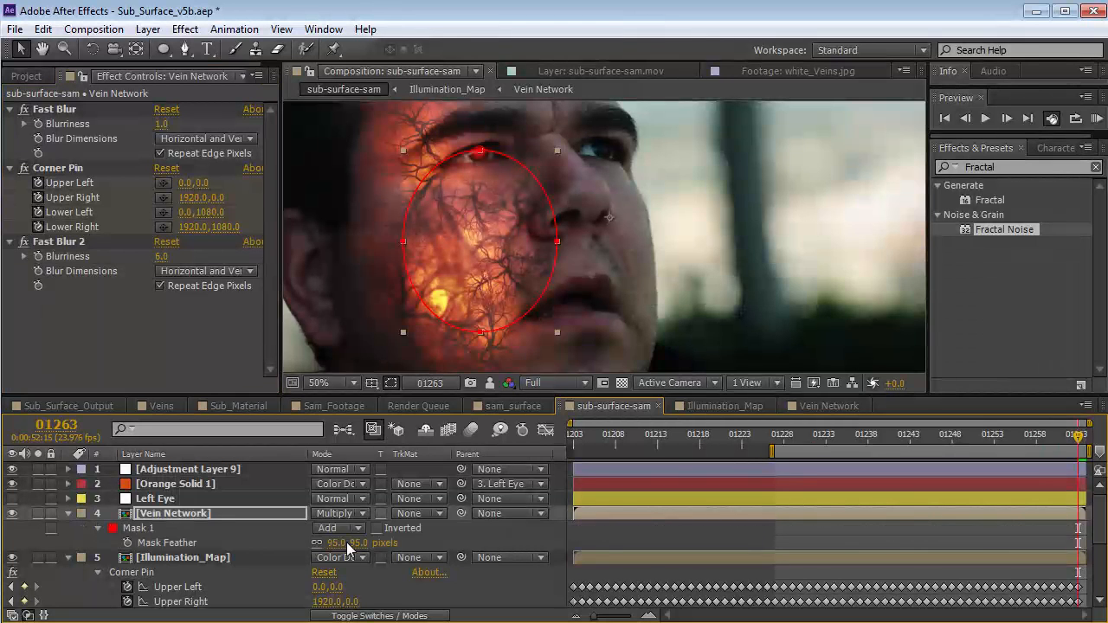
key(t)
Step: Try Color Burn on the Vein Network layer, and settle on the Classic Color Burn blending mode
click(340, 513)
click(422, 165)
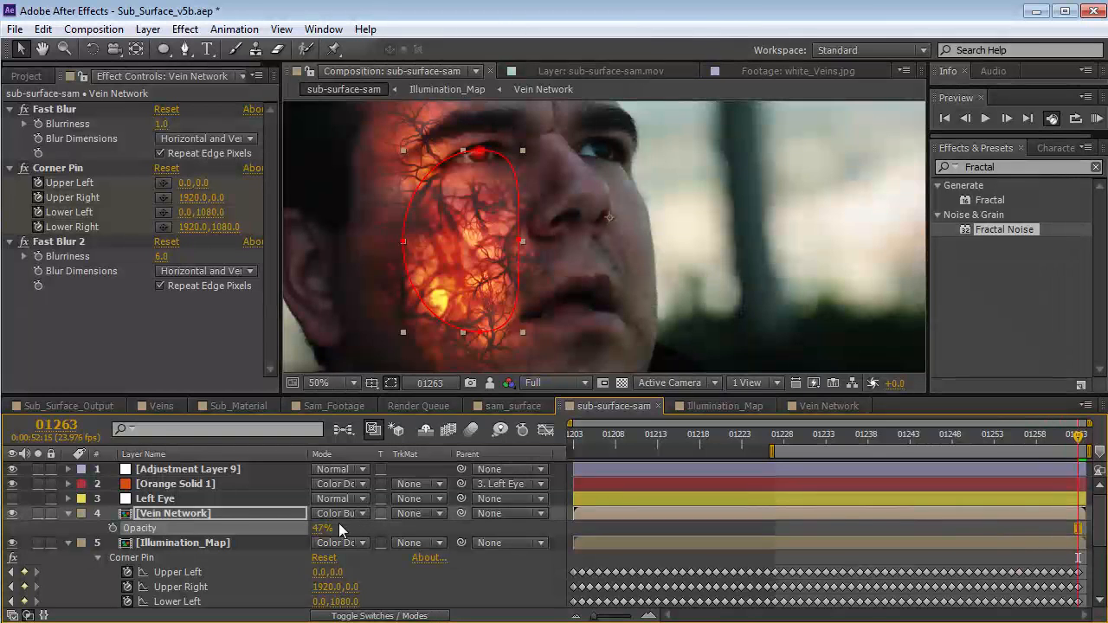
key(shift+equal)
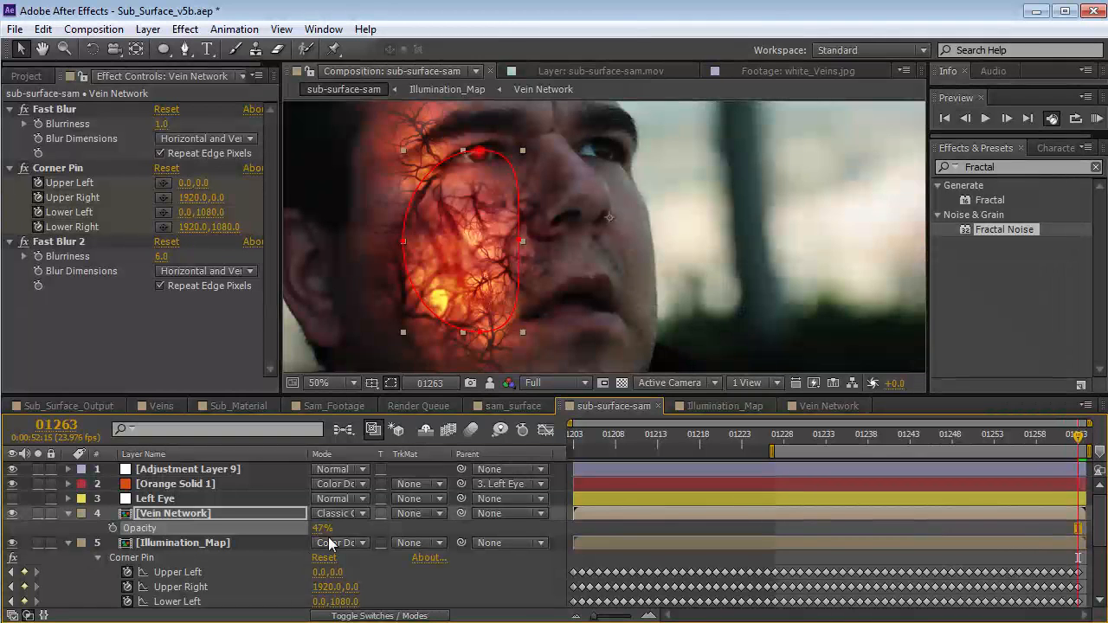
click(340, 514)
click(442, 186)
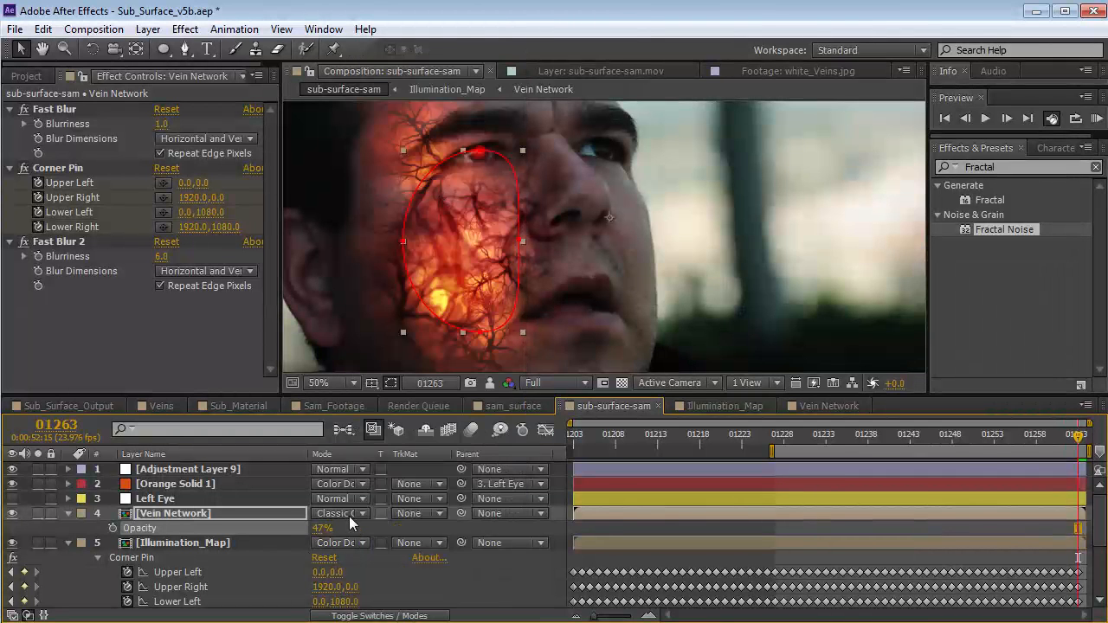